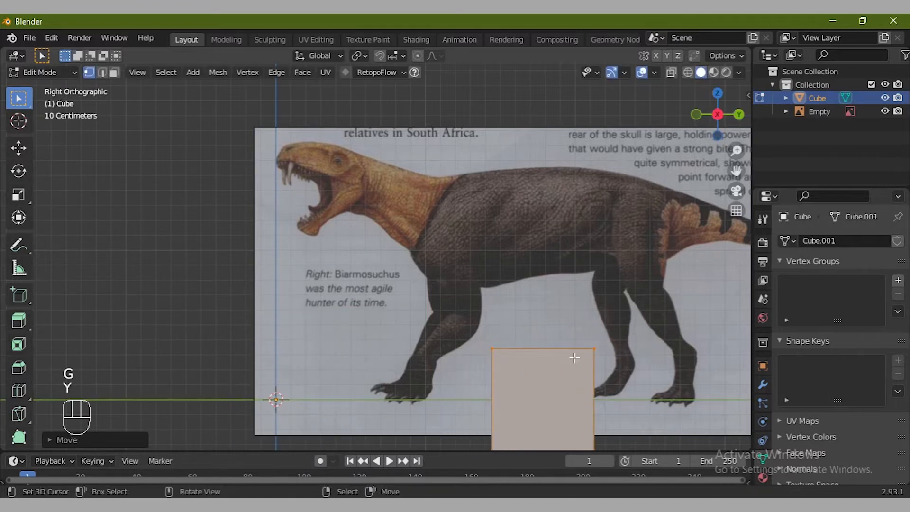
- Move the cube up onto the animal's torso in the reference image and display it in wireframe
{"action": "left_click", "coordinate": [562, 186]}
{"action": "left_click_drag", "start_coordinate": [741, 170], "coordinate": [583, 183]}
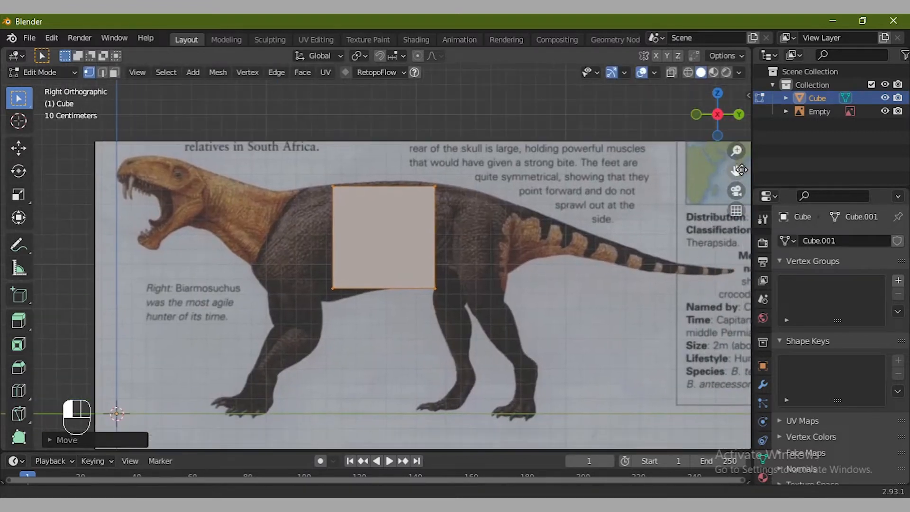
{"action": "scroll", "coordinate": [698, 109], "scroll_direction": "up", "scroll_amount": 2}
{"action": "left_click", "coordinate": [688, 73]}
{"action": "scroll", "coordinate": [510, 203], "scroll_direction": "up", "scroll_amount": 1}
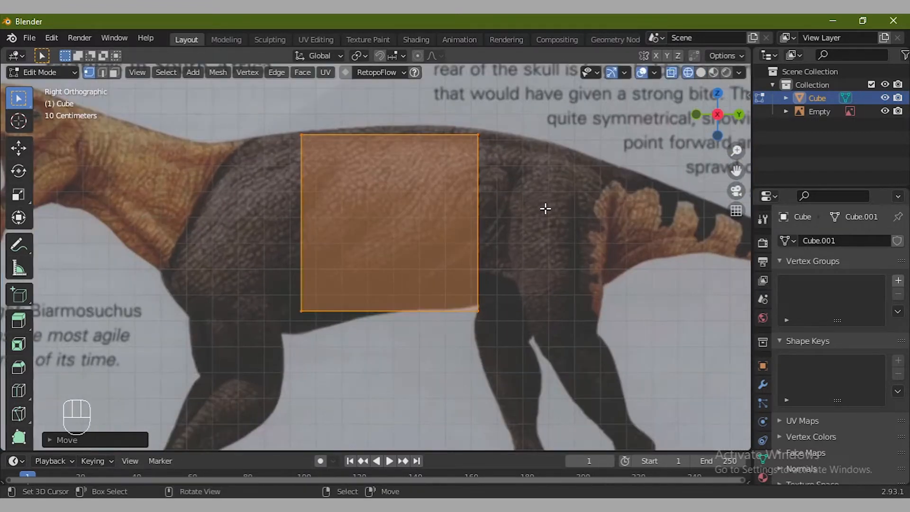
- Scale the cube down along the Y axis so it covers only the middle of the torso
{"action": "key", "text": "s"}
{"action": "key", "text": "y"}
{"action": "left_click", "coordinate": [440, 115]}
- Extrude the torso block's rear face backward in three segments across the hips to the base of the tail
{"action": "left_click_drag", "start_coordinate": [489, 323], "coordinate": [478, 327]}
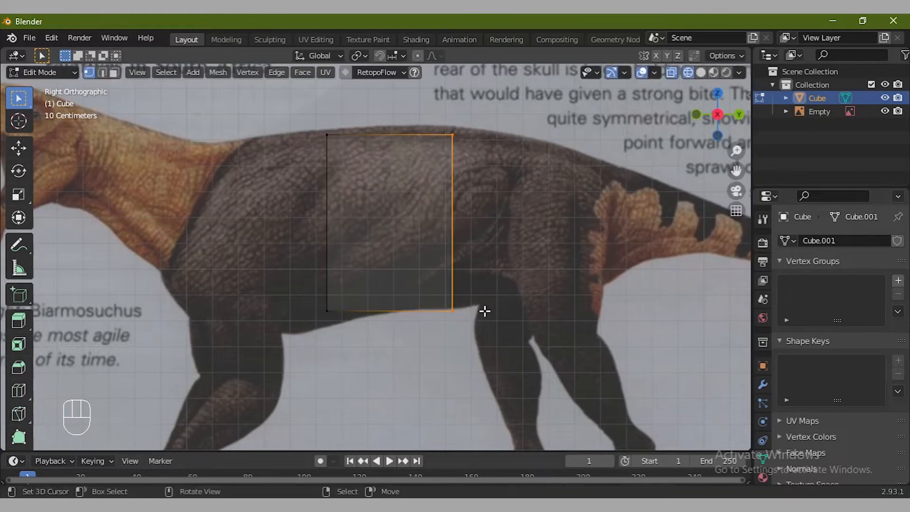
{"action": "key", "text": "e"}
{"action": "left_click", "coordinate": [519, 303]}
{"action": "key", "text": "e"}
{"action": "left_click", "coordinate": [564, 304]}
{"action": "key", "text": "e"}
{"action": "left_click", "coordinate": [627, 311]}
- Extrude the block's front face forward in six segments through the shoulder and neck to the back of the head
{"action": "left_click_drag", "start_coordinate": [344, 108], "coordinate": [264, 343]}
{"action": "key", "text": "e"}
{"action": "left_click", "coordinate": [269, 301]}
{"action": "key", "text": "e"}
{"action": "left_click", "coordinate": [226, 303]}
{"action": "left_click", "coordinate": [183, 310]}
{"action": "key", "text": "e"}
{"action": "left_click", "coordinate": [166, 300]}
{"action": "key", "text": "e"}
{"action": "left_click", "coordinate": [122, 260]}
{"action": "key", "text": "e"}
{"action": "left_click", "coordinate": [70, 246]}
- Extrude the rear face in successive segments along the tail to its tip
{"action": "left_click_drag", "start_coordinate": [737, 172], "coordinate": [419, 166]}
{"action": "left_click_drag", "start_coordinate": [272, 109], "coordinate": [379, 335]}
{"action": "key", "text": "e"}
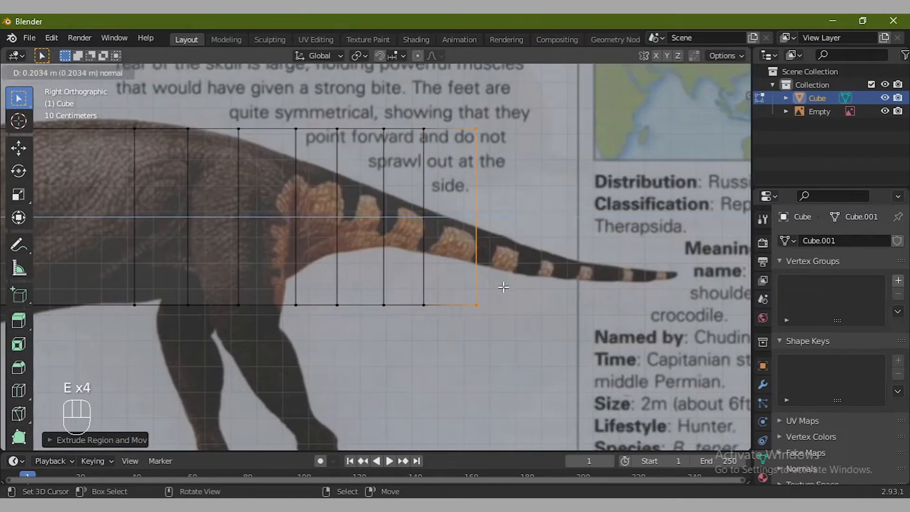
- Move the upper and lower vertices of the last two tail loops vertically onto the outline of the tail tip
{"action": "left_click_drag", "start_coordinate": [662, 102], "coordinate": [698, 193]}
{"action": "key", "text": "g"}
{"action": "key", "text": "z"}
{"action": "left_click", "coordinate": [653, 265]}
{"action": "left_click", "coordinate": [678, 319]}
{"action": "left_click", "coordinate": [682, 288]}
{"action": "left_click_drag", "start_coordinate": [632, 287], "coordinate": [654, 338]}
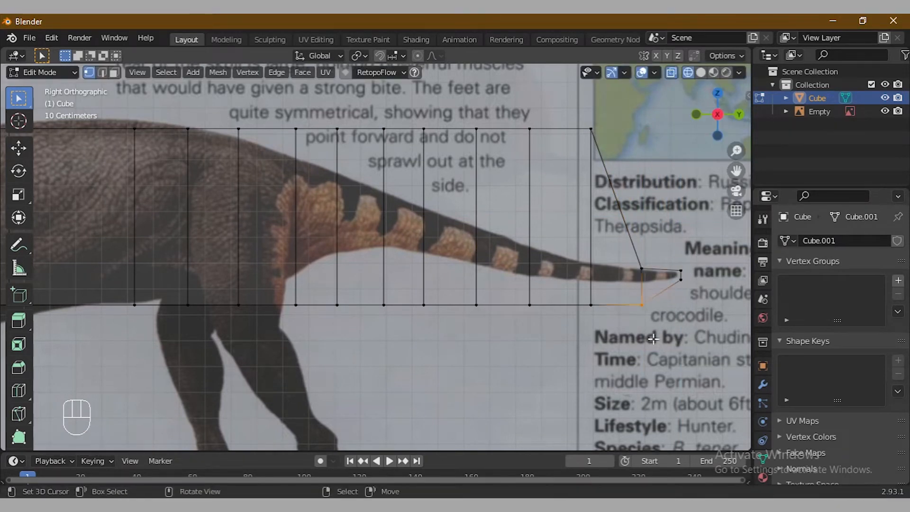
{"action": "key", "text": "g"}
{"action": "key", "text": "z"}
- Raise the lower vertices of the loops at the tail base to the underside of the tail
{"action": "left_click", "coordinate": [339, 324]}
{"action": "left_click_drag", "start_coordinate": [324, 275], "coordinate": [348, 332]}
{"action": "key", "text": "g"}
{"action": "key", "text": "z"}
{"action": "left_click", "coordinate": [346, 302]}
{"action": "left_click_drag", "start_coordinate": [365, 276], "coordinate": [404, 325]}
{"action": "key", "text": "g"}
{"action": "key", "text": "z"}
{"action": "left_click", "coordinate": [432, 307]}
- Raise the lower vertices of the loops along the rear half of the tail to its underside
{"action": "left_click_drag", "start_coordinate": [460, 269], "coordinate": [486, 319]}
{"action": "key", "text": "g"}
{"action": "key", "text": "z"}
{"action": "left_click", "coordinate": [487, 303]}
{"action": "left_click_drag", "start_coordinate": [513, 271], "coordinate": [540, 334]}
{"action": "key", "text": "g"}
{"action": "key", "text": "z"}
{"action": "left_click", "coordinate": [541, 329]}
{"action": "left_click_drag", "start_coordinate": [574, 271], "coordinate": [598, 323]}
{"action": "key", "text": "g"}
{"action": "key", "text": "z"}
- Lower the upper vertices of the front tail loops along Z onto the tail's top outline
{"action": "left_click_drag", "start_coordinate": [219, 167], "coordinate": [396, 189]}
{"action": "left_click", "coordinate": [331, 208]}
{"action": "key", "text": "g"}
{"action": "key", "text": "z"}
{"action": "left_click", "coordinate": [397, 205]}
{"action": "left_click_drag", "start_coordinate": [407, 159], "coordinate": [432, 192]}
{"action": "key", "text": "g"}
{"action": "key", "text": "z"}
{"action": "left_click", "coordinate": [430, 225]}
- Lower the upper vertices of the rear tail loops along Z onto the tail's top outline
{"action": "left_click_drag", "start_coordinate": [459, 157], "coordinate": [483, 192]}
{"action": "key", "text": "g"}
{"action": "key", "text": "z"}
{"action": "left_click", "coordinate": [482, 246]}
{"action": "left_click_drag", "start_coordinate": [513, 157], "coordinate": [541, 190]}
{"action": "key", "text": "g"}
{"action": "key", "text": "z"}
{"action": "left_click", "coordinate": [544, 263]}
{"action": "left_click_drag", "start_coordinate": [575, 157], "coordinate": [608, 212]}
{"action": "left_click", "coordinate": [611, 302]}
- Lower the upper vertices over the hips along Z to follow the slope of the rump
{"action": "left_click_drag", "start_coordinate": [275, 105], "coordinate": [309, 167]}
{"action": "key", "text": "g"}
{"action": "key", "text": "z"}
{"action": "left_click", "coordinate": [321, 195]}
{"action": "left_click", "coordinate": [300, 310]}
{"action": "key", "text": "g"}
{"action": "key", "text": "g"}
- Raise the lower vertices beneath the hips and the upper vertices along the back to match the body outline
{"action": "middle_click_drag", "start_coordinate": [255, 198], "coordinate": [468, 239], "text": "shift"}
{"action": "right_click", "coordinate": [447, 192]}
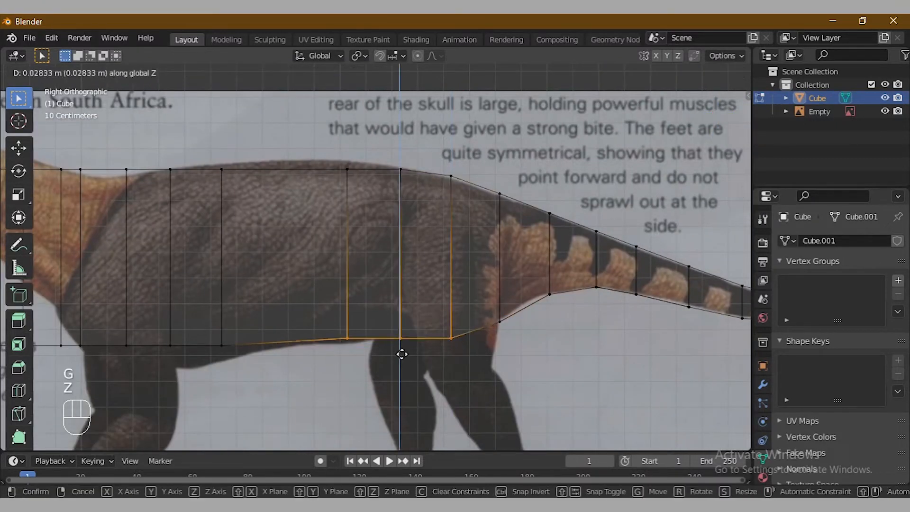
{"action": "left_click", "coordinate": [354, 219]}
{"action": "right_click", "coordinate": [246, 209]}
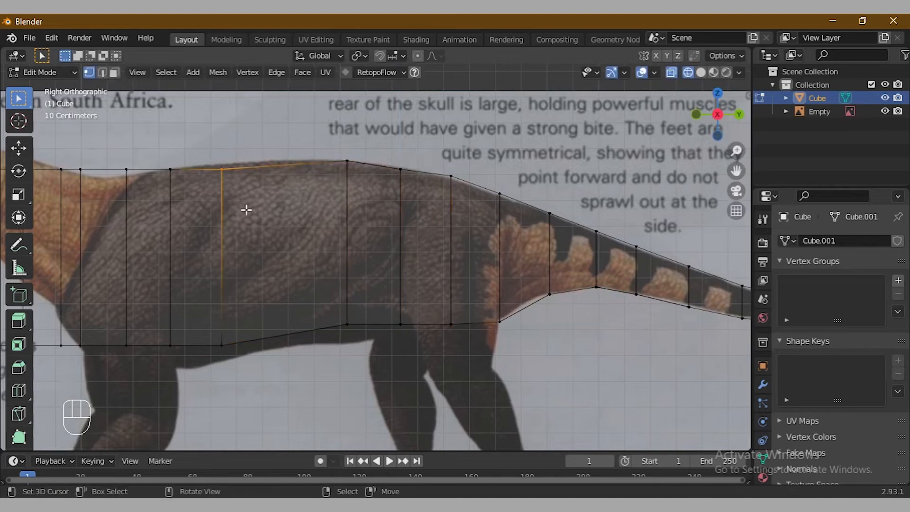
- Raise the lower vertices of the two loops above the hind leg along Z
{"action": "left_click_drag", "start_coordinate": [405, 362], "coordinate": [405, 363]}
{"action": "key", "text": "g"}
{"action": "key", "text": "z"}
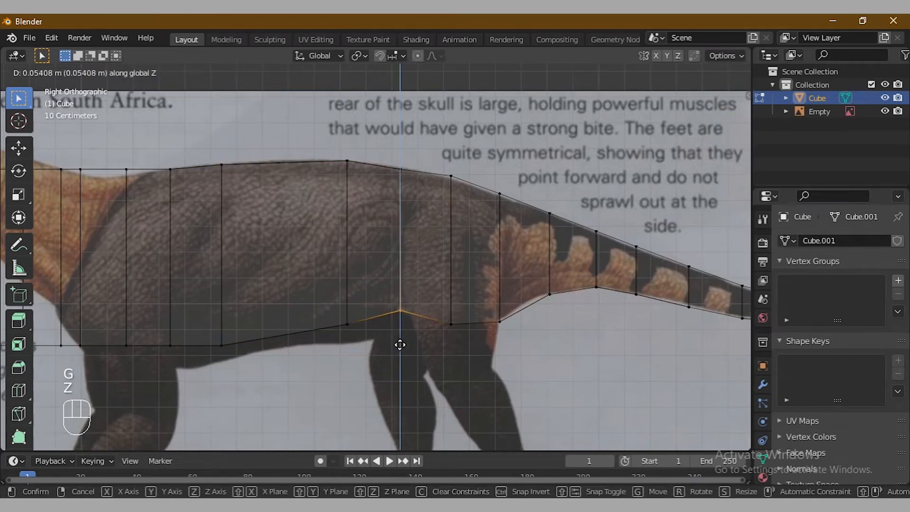
{"action": "left_click", "coordinate": [400, 343]}
{"action": "left_click_drag", "start_coordinate": [436, 307], "coordinate": [491, 371]}
{"action": "key", "text": "g"}
{"action": "key", "text": "z"}
{"action": "left_click", "coordinate": [480, 335]}
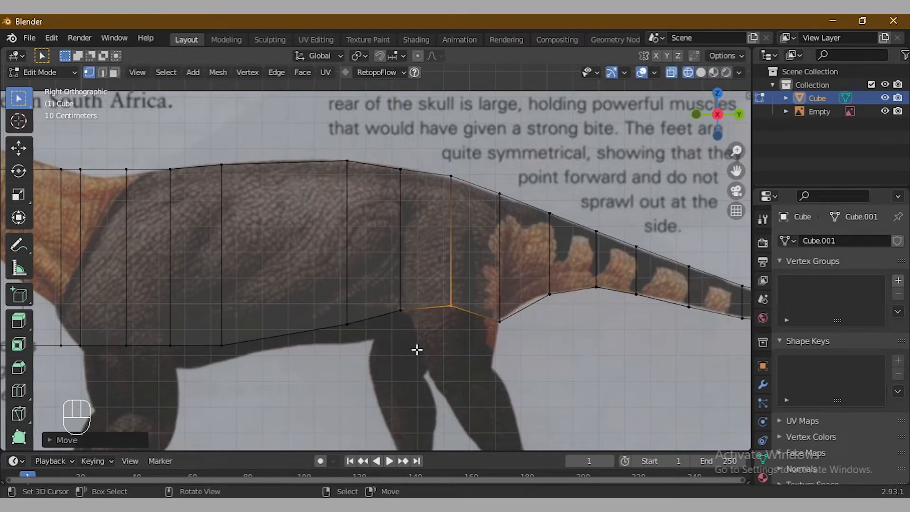
- Lower the bottom vertices of the torso loops along Z onto the belly line
{"action": "left_click_drag", "start_coordinate": [200, 314], "coordinate": [364, 365]}
{"action": "key", "text": "g"}
{"action": "key", "text": "z"}
{"action": "left_click", "coordinate": [337, 406]}
{"action": "left_click_drag", "start_coordinate": [204, 352], "coordinate": [233, 386]}
{"action": "key", "text": "g"}
{"action": "key", "text": "z"}
{"action": "left_click", "coordinate": [226, 386]}
- Lower the upper vertices of the two loops where the neck meets the shoulder onto the outline
{"action": "middle_click_drag", "start_coordinate": [642, 222], "coordinate": [842, 229], "text": "shift"}
{"action": "left_click_drag", "start_coordinate": [298, 156], "coordinate": [340, 210]}
{"action": "key", "text": "g"}
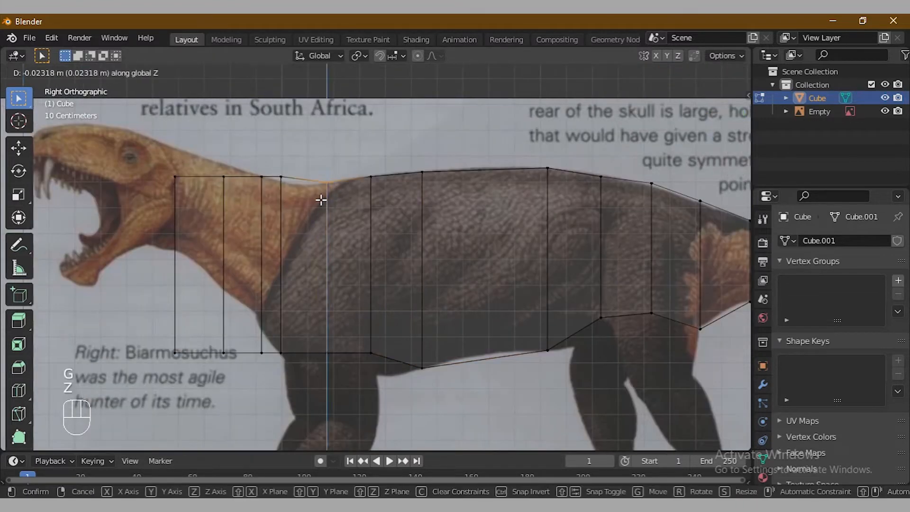
{"action": "key", "text": "z"}
{"action": "left_click", "coordinate": [321, 199]}
{"action": "left_click_drag", "start_coordinate": [270, 158], "coordinate": [291, 201]}
{"action": "key", "text": "g"}
{"action": "key", "text": "z"}
{"action": "left_click", "coordinate": [295, 205]}
- Raise the upper vertices of the two front neck loops along Z onto the top line of the neck
{"action": "left_click_drag", "start_coordinate": [213, 159], "coordinate": [231, 223]}
{"action": "key", "text": "g"}
{"action": "key", "text": "z"}
{"action": "left_click", "coordinate": [229, 210]}
{"action": "left_click_drag", "start_coordinate": [164, 161], "coordinate": [184, 225]}
{"action": "key", "text": "g"}
{"action": "key", "text": "z"}
{"action": "left_click", "coordinate": [183, 197]}
- Raise the lower vertices of the three front neck loops along Z to follow the throat
{"action": "left_click_drag", "start_coordinate": [162, 334], "coordinate": [184, 364]}
{"action": "left_click", "coordinate": [184, 267]}
{"action": "left_click_drag", "start_coordinate": [207, 334], "coordinate": [227, 377]}
{"action": "key", "text": "g"}
{"action": "key", "text": "z"}
{"action": "left_click", "coordinate": [225, 317]}
{"action": "left_click_drag", "start_coordinate": [242, 320], "coordinate": [263, 380]}
{"action": "key", "text": "g"}
{"action": "key", "text": "z"}
{"action": "left_click", "coordinate": [257, 359]}
- Lower the bottom vertices of the loop behind the front leg and shift that loop slightly backward
{"action": "left_click_drag", "start_coordinate": [389, 383], "coordinate": [390, 385]}
{"action": "key", "text": "g"}
{"action": "key", "text": "z"}
{"action": "left_click", "coordinate": [386, 395]}
{"action": "left_click_drag", "start_coordinate": [355, 159], "coordinate": [392, 397]}
{"action": "key", "text": "g"}
{"action": "key", "text": "g"}
{"action": "left_click", "coordinate": [386, 398]}
- Add a loop cut across the middle of the torso and align its upper and lower vertices with the back and belly
{"action": "left_click", "coordinate": [18, 390]}
{"action": "left_click", "coordinate": [477, 202]}
{"action": "left_click_drag", "start_coordinate": [483, 209], "coordinate": [492, 218]}
{"action": "key", "text": "g"}
{"action": "key", "text": "z"}
{"action": "left_click", "coordinate": [491, 215]}
{"action": "left_click_drag", "start_coordinate": [461, 332], "coordinate": [497, 387]}
{"action": "key", "text": "g"}
{"action": "key", "text": "z"}
{"action": "left_click", "coordinate": [495, 383]}
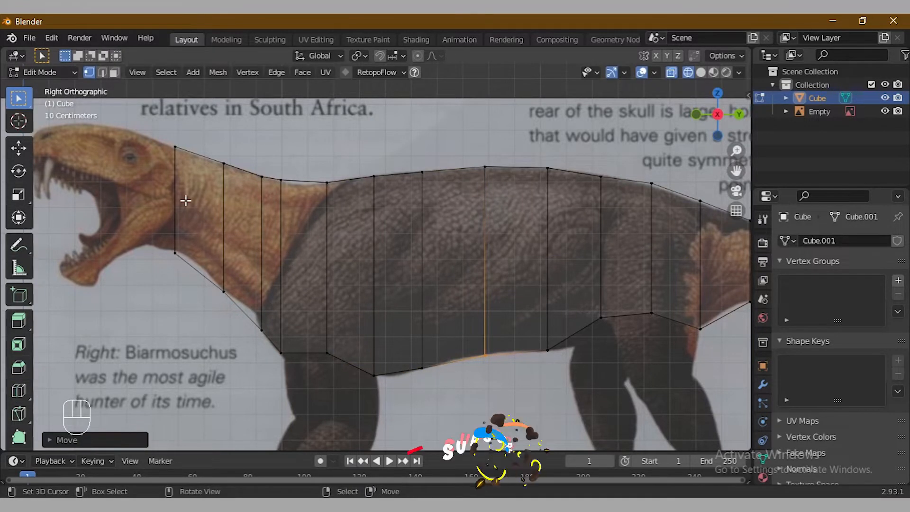
- Show the body mesh from the top in solid display
{"action": "key", "text": "KP_1"}
{"action": "key", "text": "KP_7"}
{"action": "key", "text": "alt+z"}
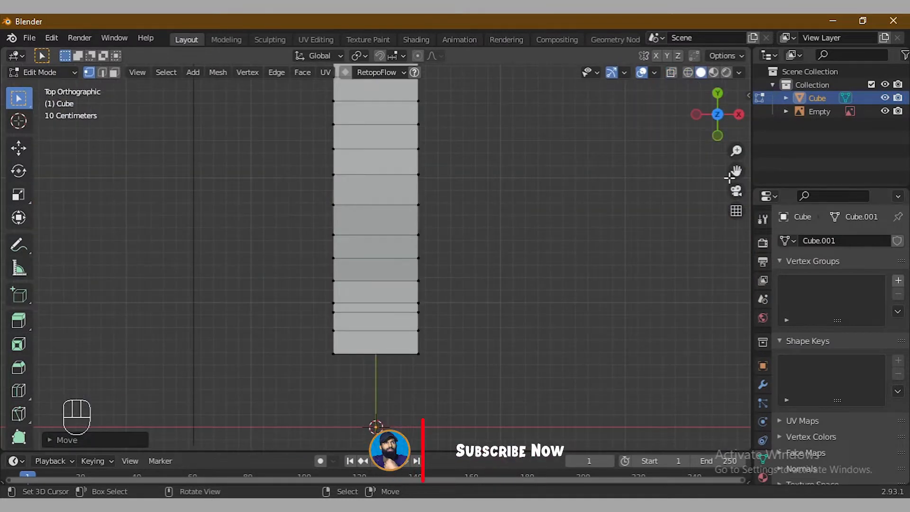
- Turn on X-ray display and narrow all the tail loops together along X in the top view
{"action": "left_click_drag", "start_coordinate": [737, 171], "coordinate": [716, 170]}
{"action": "scroll", "coordinate": [363, 265], "scroll_direction": "down", "scroll_amount": 2}
{"action": "key", "text": "alt+z"}
{"action": "left_click_drag", "start_coordinate": [296, 95], "coordinate": [405, 235]}
{"action": "key", "text": "KP_3"}
{"action": "key", "text": "KP_7"}
{"action": "key", "text": "s"}
{"action": "key", "text": "x"}
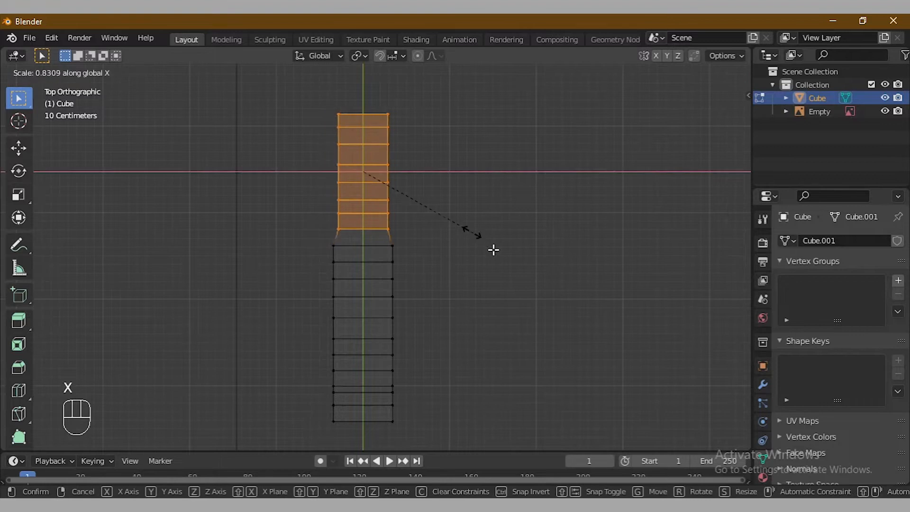
{"action": "left_click", "coordinate": [415, 199]}
- Scale the loops at the tail's tip along X to start a pointed taper
{"action": "left_click_drag", "start_coordinate": [311, 95], "coordinate": [391, 128]}
{"action": "mouse_move", "coordinate": [344, 105]}
{"action": "left_mouse_down"}
{"action": "mouse_move", "coordinate": [390, 129]}
{"action": "mouse_move", "coordinate": [414, 121]}
{"action": "mouse_move", "coordinate": [355, 132]}
{"action": "mouse_move", "coordinate": [392, 152]}
{"action": "mouse_move", "coordinate": [402, 174]}
{"action": "left_mouse_up"}
{"action": "key", "text": "s"}
{"action": "key", "text": "x"}
{"action": "left_click", "coordinate": [392, 162]}
{"action": "key", "text": "s"}
{"action": "key", "text": "x"}
{"action": "left_click", "coordinate": [400, 145]}
- Scale the following tail loops along X to continue the taper toward the tip
{"action": "key", "text": "s"}
{"action": "key", "text": "x"}
{"action": "left_click", "coordinate": [398, 153]}
{"action": "key", "text": "s"}
{"action": "key", "text": "x"}
{"action": "left_click", "coordinate": [431, 178]}
{"action": "key", "text": "s"}
{"action": "key", "text": "x"}
{"action": "left_click", "coordinate": [464, 218]}
- Adjust the loops near the tail base along X so they widen gradually toward the hips
{"action": "left_click_drag", "start_coordinate": [338, 191], "coordinate": [410, 205]}
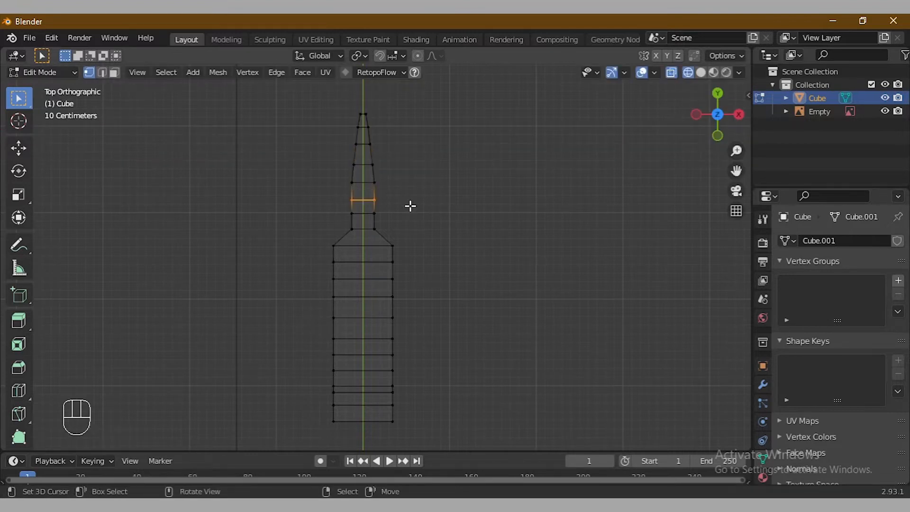
{"action": "key", "text": "s"}
{"action": "key", "text": "x"}
{"action": "left_click", "coordinate": [412, 206]}
{"action": "key", "text": "s"}
{"action": "key", "text": "x"}
{"action": "left_click", "coordinate": [386, 234]}
{"action": "key", "text": "s"}
{"action": "key", "text": "x"}
{"action": "left_click", "coordinate": [356, 246]}
- Narrow the hip loop along X to soften the transition between torso and tail
{"action": "left_click_drag", "start_coordinate": [320, 234], "coordinate": [403, 256]}
{"action": "key", "text": "s"}
{"action": "key", "text": "x"}
{"action": "left_click", "coordinate": [407, 250]}
- Widen the mid-torso loops along X so the rib cage bulges outward in the top view
{"action": "key", "text": "KP_3"}
{"action": "key", "text": "KP_7"}
{"action": "key", "text": "KP_3"}
{"action": "left_click_drag", "start_coordinate": [284, 208], "coordinate": [347, 336]}
{"action": "key", "text": "KP_7"}
{"action": "key", "text": "s"}
{"action": "key", "text": "x"}
{"action": "left_click", "coordinate": [436, 327]}
{"action": "key", "text": "s"}
{"action": "key", "text": "x"}
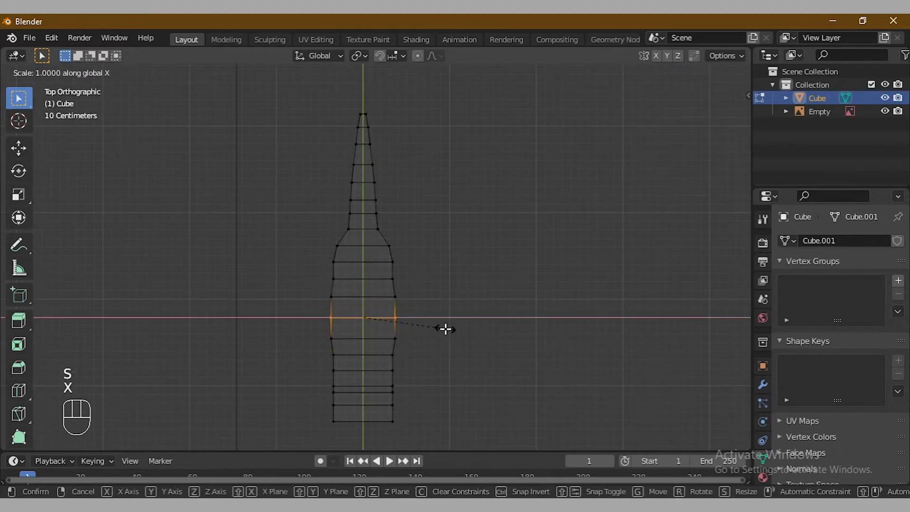
{"action": "left_click", "coordinate": [446, 329]}
- Widen the loop behind the hips' bulge and refine the central torso loops along X to round the sides
{"action": "left_click_drag", "start_coordinate": [298, 263], "coordinate": [415, 289]}
{"action": "key", "text": "s"}
{"action": "key", "text": "x"}
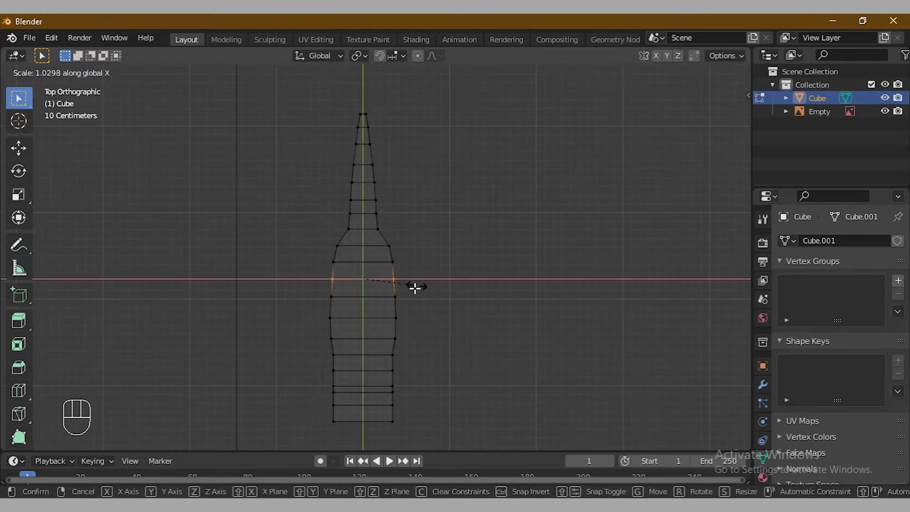
{"action": "left_click", "coordinate": [416, 289]}
{"action": "left_click_drag", "start_coordinate": [315, 289], "coordinate": [424, 325]}
{"action": "key", "text": "s"}
{"action": "key", "text": "x"}
{"action": "left_click", "coordinate": [427, 326]}
{"action": "left_click_drag", "start_coordinate": [315, 309], "coordinate": [429, 331]}
{"action": "key", "text": "s"}
{"action": "key", "text": "x"}
{"action": "left_click", "coordinate": [446, 371]}
- Select the front neck loops and narrow them together along X
{"action": "key", "text": "KP_3"}
{"action": "key", "text": "KP_7"}
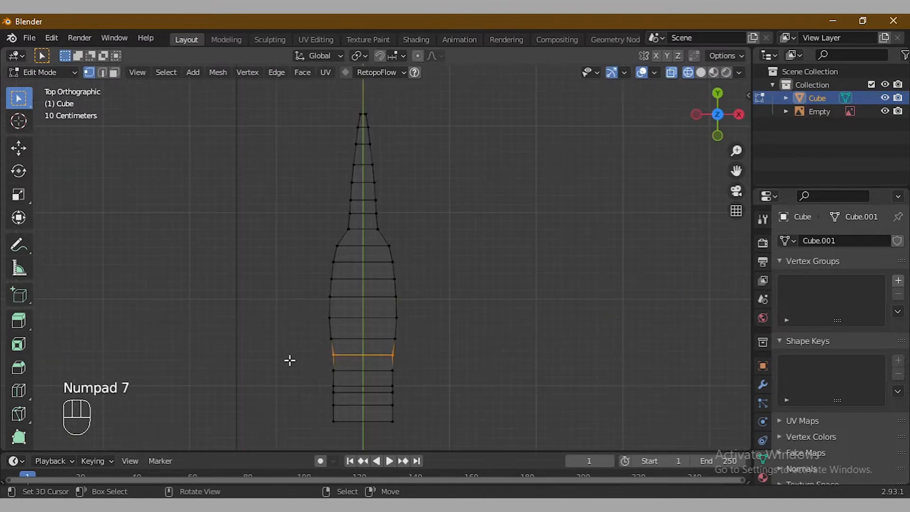
{"action": "left_click_drag", "start_coordinate": [428, 376], "coordinate": [428, 376]}
{"action": "key", "text": "KP_3"}
{"action": "key", "text": "KP_7"}
{"action": "key", "text": "s"}
{"action": "key", "text": "x"}
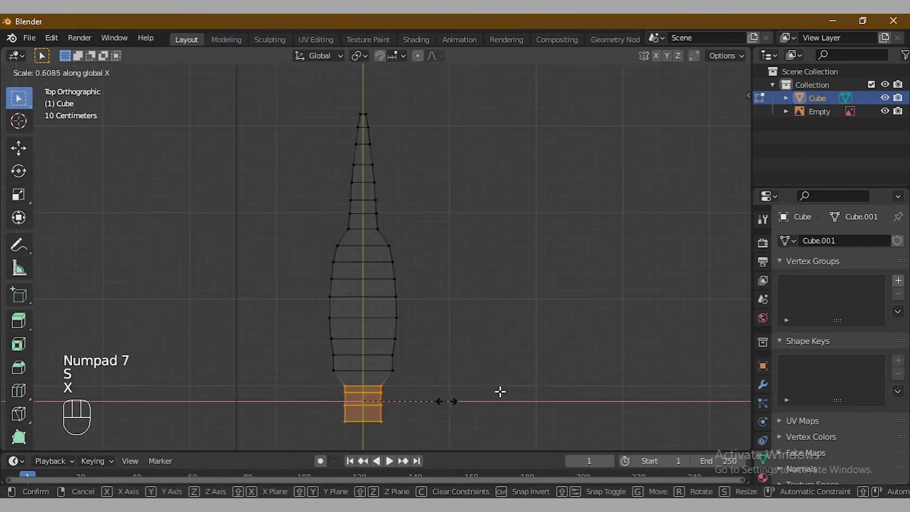
{"action": "left_click", "coordinate": [418, 400]}
- Scale the rear neck loop and the shoulder loop along X to blend the neck into the torso
{"action": "left_click_drag", "start_coordinate": [329, 374], "coordinate": [431, 383]}
{"action": "key", "text": "s"}
{"action": "key", "text": "x"}
{"action": "left_click", "coordinate": [415, 396]}
{"action": "key", "text": "s"}
{"action": "key", "text": "x"}
{"action": "left_click", "coordinate": [472, 397]}
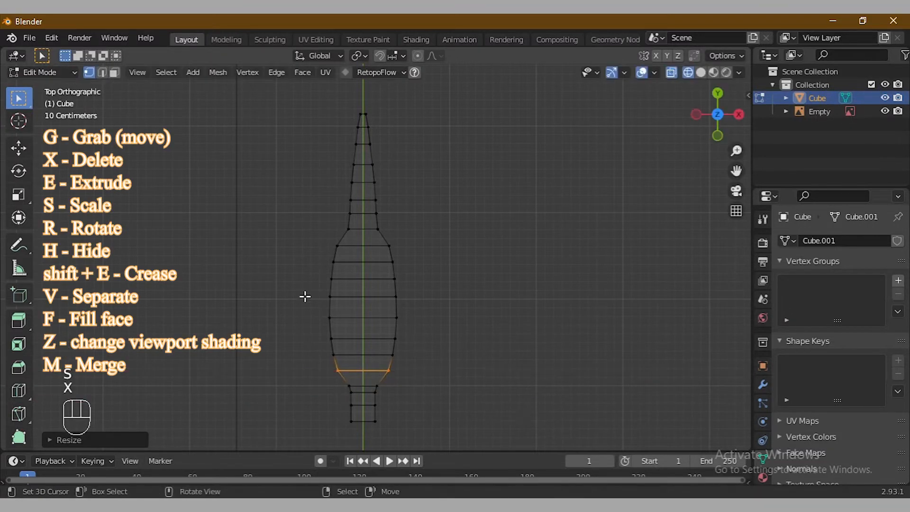
- Fine-tune the width of the hip loop along X
{"action": "left_click_drag", "start_coordinate": [327, 248], "coordinate": [400, 256]}
{"action": "key", "text": "s"}
{"action": "key", "text": "x"}
{"action": "left_click", "coordinate": [401, 296]}
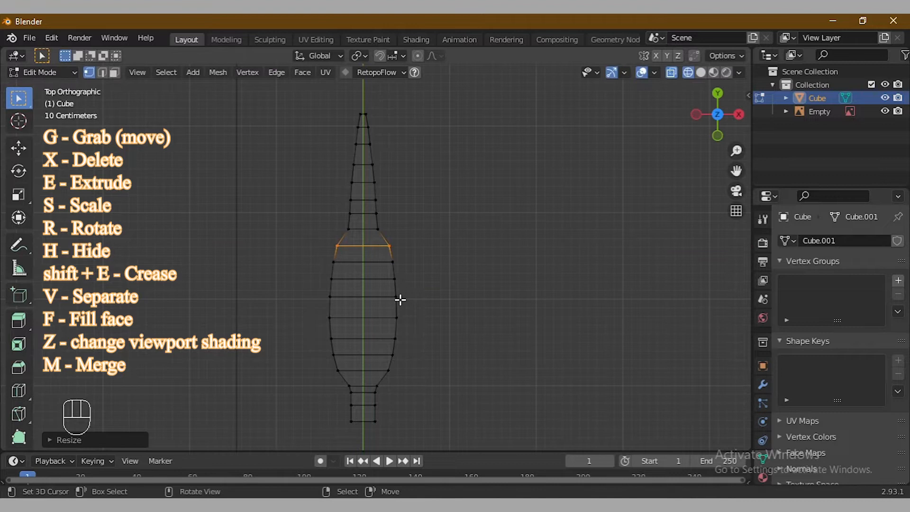
- Add a lengthwise loop cut along the centre line of the body
{"action": "scroll", "coordinate": [408, 311], "scroll_direction": "down", "scroll_amount": 1}
{"action": "key", "text": "ctrl+r"}
{"action": "left_click", "coordinate": [18, 98]}
{"action": "scroll", "coordinate": [362, 120], "scroll_direction": "up", "scroll_amount": 3}
{"action": "left_click_drag", "start_coordinate": [736, 170], "coordinate": [570, 255]}
{"action": "scroll", "coordinate": [556, 357], "scroll_direction": "down", "scroll_amount": 5}
{"action": "scroll", "coordinate": [633, 199], "scroll_direction": "up", "scroll_amount": 4}
- Delete the vertices of the body half on the negative X side
{"action": "left_click_drag", "start_coordinate": [585, 160], "coordinate": [532, 447]}
{"action": "left_click_drag", "start_coordinate": [734, 170], "coordinate": [546, 244]}
{"action": "key", "text": "x"}
{"action": "left_click", "coordinate": [455, 324]}
{"action": "scroll", "coordinate": [562, 307], "scroll_direction": "down", "scroll_amount": 2}
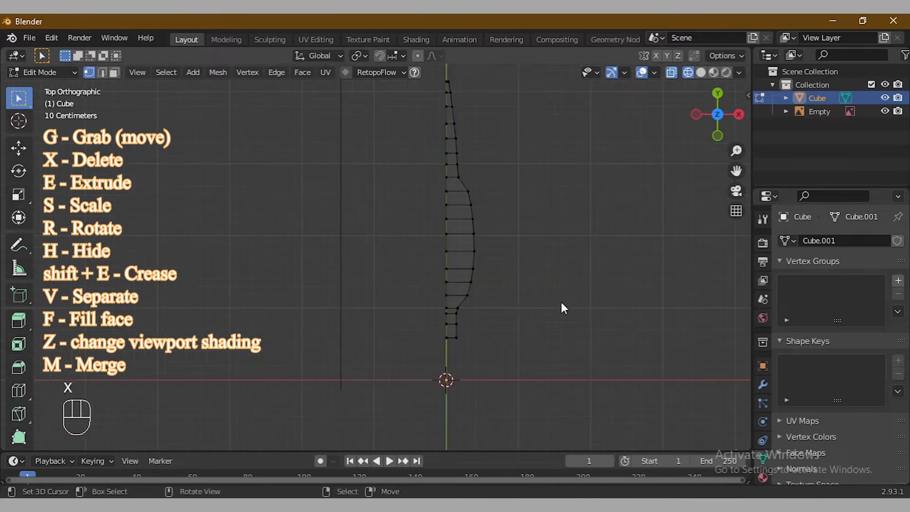
- Add a Mirror modifier on the X axis to the half body
{"action": "left_click", "coordinate": [763, 385]}
{"action": "left_click", "coordinate": [834, 241]}
{"action": "left_click", "coordinate": [648, 394]}
{"action": "mouse_move", "coordinate": [736, 170]}
{"action": "left_mouse_down"}
{"action": "mouse_move", "coordinate": [739, 216]}
{"action": "mouse_move", "coordinate": [737, 181]}
{"action": "left_mouse_up"}
- Slide the upper outer edge loop of the body downward to round off the back
{"action": "left_click_drag", "start_coordinate": [449, 126], "coordinate": [453, 185]}
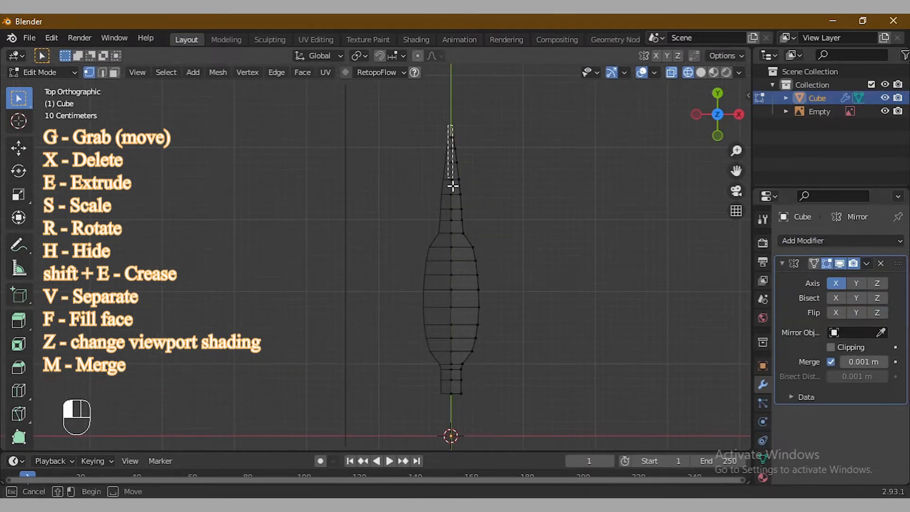
{"action": "key", "text": "KP_3"}
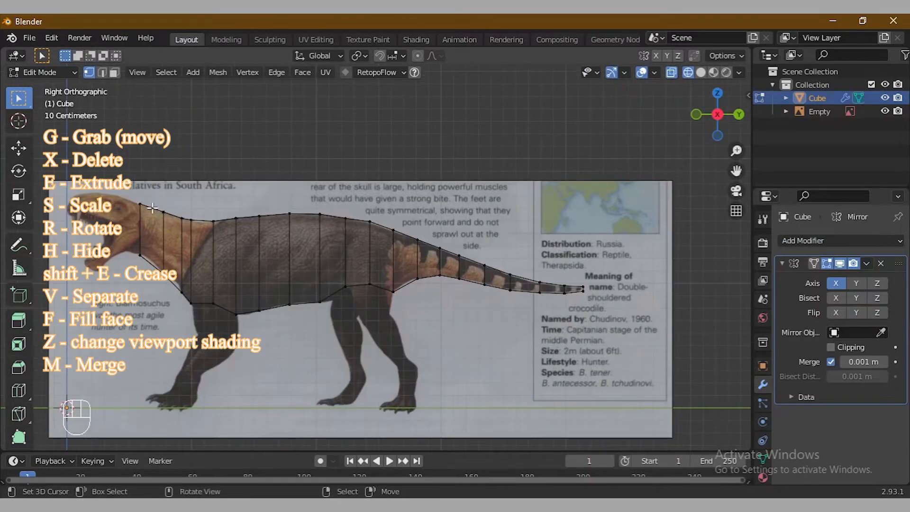
{"action": "scroll", "coordinate": [215, 174], "scroll_direction": "up", "scroll_amount": 1}
{"action": "key", "text": "g"}
{"action": "key", "text": "g"}
{"action": "left_click", "coordinate": [283, 183]}
{"action": "middle_click_drag", "start_coordinate": [283, 183], "coordinate": [533, 284]}
{"action": "key", "text": "g"}
{"action": "key", "text": "x"}
{"action": "key", "text": "Escape"}
- Slide the lower outer edge loop of the body upward to round off the belly
{"action": "middle_click_drag", "start_coordinate": [616, 290], "coordinate": [564, 303]}
{"action": "key", "text": "KP_3"}
{"action": "middle_click_drag", "start_coordinate": [334, 322], "coordinate": [355, 328]}
{"action": "key", "text": "g"}
{"action": "key", "text": "g"}
{"action": "left_click", "coordinate": [354, 327]}
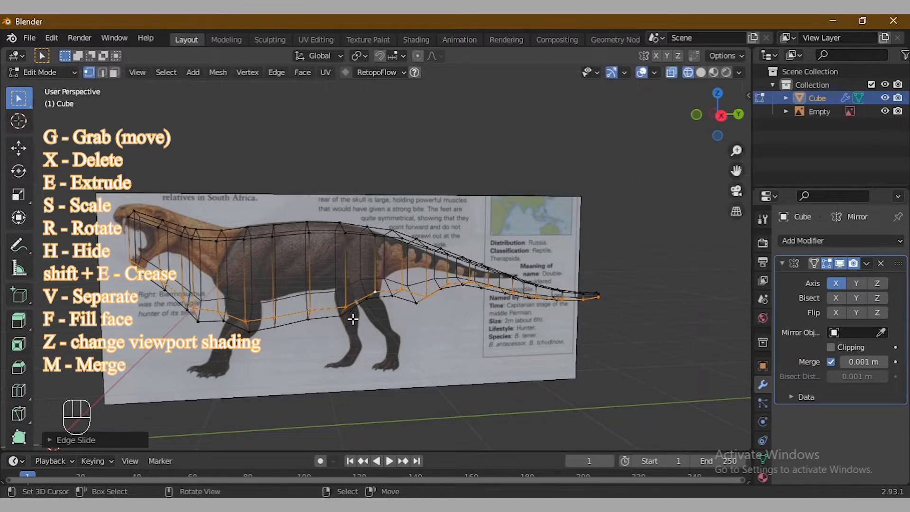
{"action": "key", "text": "KP_3"}
{"action": "key", "text": "g"}
{"action": "key", "text": "g"}
{"action": "left_click", "coordinate": [306, 250]}
- Adjust the heights of individual lower side vertices near the hind leg along Z
{"action": "key", "text": "g"}
{"action": "key", "text": "z"}
{"action": "left_click", "coordinate": [346, 301]}
{"action": "right_click", "coordinate": [346, 280]}
{"action": "key", "text": "g"}
{"action": "key", "text": "z"}
{"action": "left_click", "coordinate": [345, 287]}
- Vertex-slide the lower side vertex at the middle of the belly slightly upward
{"action": "right_click", "coordinate": [270, 287]}
{"action": "key", "text": "g"}
{"action": "key", "text": "g"}
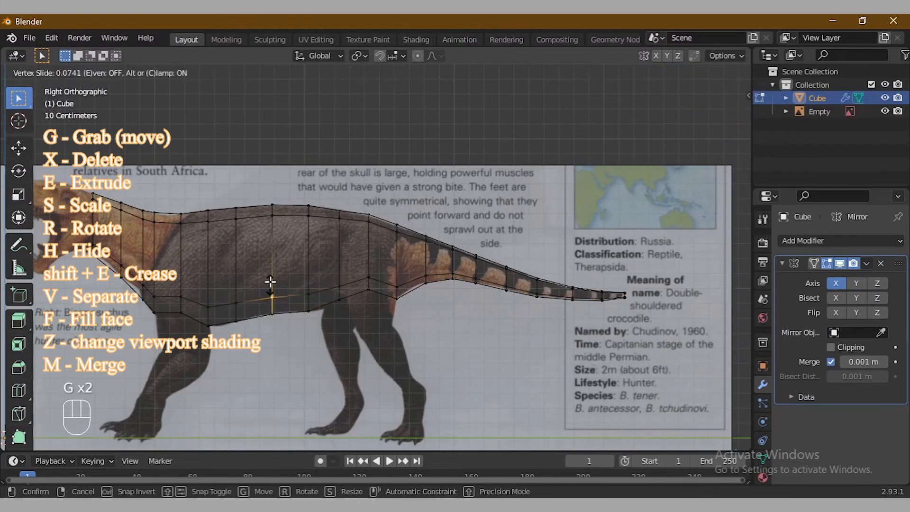
{"action": "left_click", "coordinate": [270, 282]}
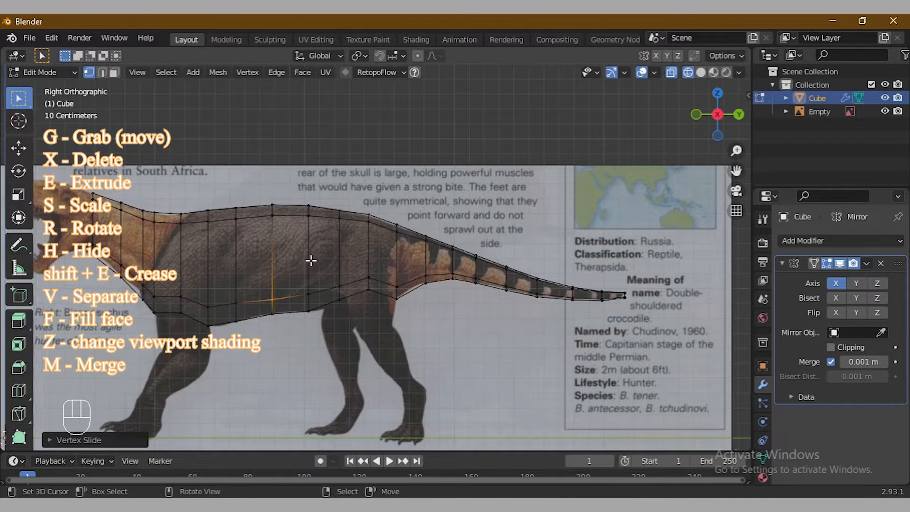
- Inspect the body in solid shading and nudge the selected vertex along Y
{"action": "left_click", "coordinate": [701, 73]}
{"action": "mouse_move", "coordinate": [426, 237]}
{"action": "middle_mouse_down"}
{"action": "mouse_move", "coordinate": [230, 305]}
{"action": "mouse_move", "coordinate": [361, 225]}
{"action": "mouse_move", "coordinate": [342, 308]}
{"action": "mouse_move", "coordinate": [593, 350]}
{"action": "mouse_move", "coordinate": [520, 246]}
{"action": "mouse_move", "coordinate": [443, 249]}
{"action": "mouse_move", "coordinate": [338, 288]}
{"action": "mouse_move", "coordinate": [346, 307]}
{"action": "mouse_move", "coordinate": [518, 330]}
{"action": "mouse_move", "coordinate": [641, 369]}
{"action": "middle_mouse_up"}
{"action": "key", "text": "KP_3"}
{"action": "key", "text": "g"}
{"action": "key", "text": "y"}
{"action": "left_click", "coordinate": [346, 307]}
{"action": "key", "text": "KP_3"}
{"action": "scroll", "coordinate": [641, 369], "scroll_direction": "up", "scroll_amount": 1}
- Extrude the front edge loop of the neck in place and scale the new ring up as the base of the head
{"action": "left_click", "coordinate": [689, 73]}
{"action": "scroll", "coordinate": [358, 283], "scroll_direction": "up", "scroll_amount": 1}
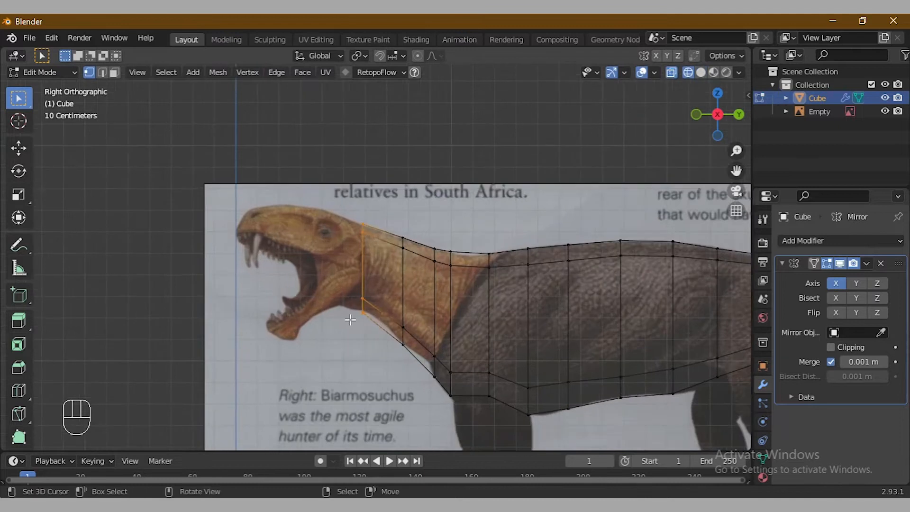
{"action": "left_click", "coordinate": [360, 282], "text": "alt"}
{"action": "scroll", "coordinate": [359, 281], "scroll_direction": "up", "scroll_amount": 2}
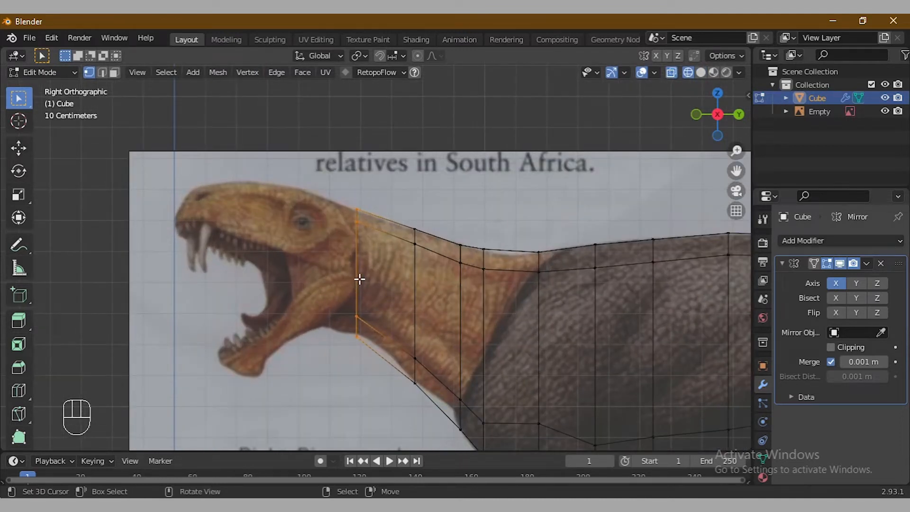
{"action": "key", "text": "KP_7"}
{"action": "key", "text": "e"}
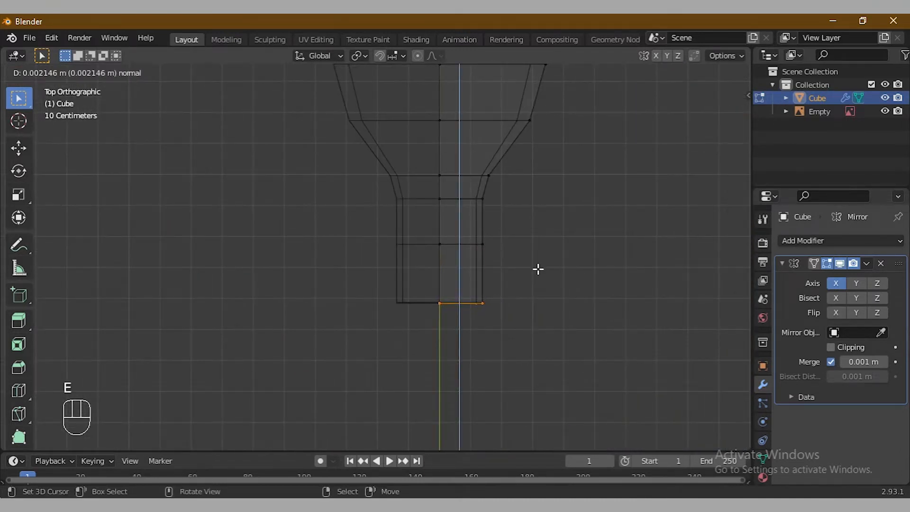
{"action": "key", "text": "Escape"}
{"action": "key", "text": "s"}
{"action": "key", "text": "Escape"}
{"action": "key", "text": "s"}
{"action": "left_click", "coordinate": [620, 362]}
- Scale the new head ring along Z
{"action": "middle_click_drag", "start_coordinate": [620, 361], "coordinate": [546, 271]}
{"action": "key", "text": "KP_1"}
{"action": "key", "text": "alt+z"}
{"action": "key", "text": "s"}
{"action": "key", "text": "z"}
{"action": "left_click", "coordinate": [520, 323]}
- Move the head ring along Y to just in front of the neck end and enable clipping on the Mirror modifier
{"action": "key", "text": "KP_3"}
{"action": "key", "text": "g"}
{"action": "key", "text": "y"}
{"action": "left_click", "coordinate": [421, 304]}
{"action": "left_click", "coordinate": [674, 76]}
{"action": "key", "text": "shift+s"}
{"action": "left_click", "coordinate": [484, 262]}
- Extrude the head ring forward twice, first about 0.22 m to in front of the eye and then to the snout tip
{"action": "scroll", "coordinate": [463, 216], "scroll_direction": "up", "scroll_amount": 1}
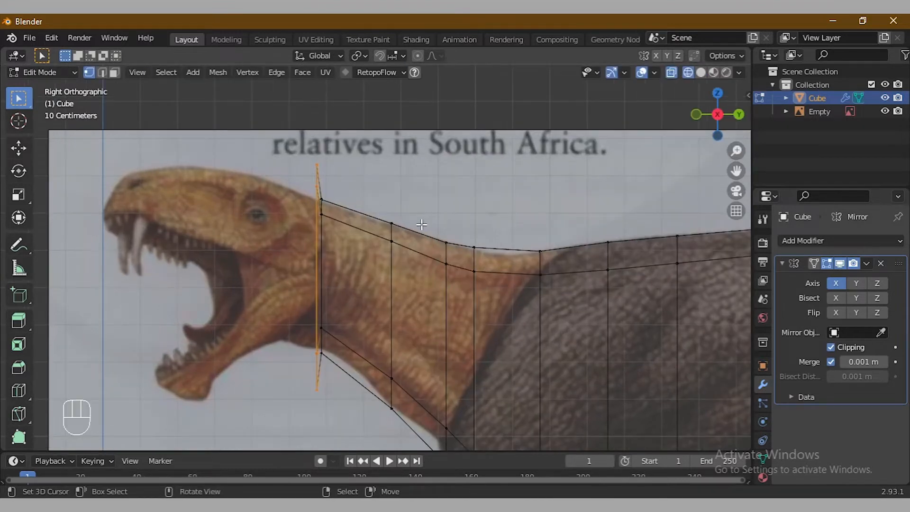
{"action": "key", "text": "e"}
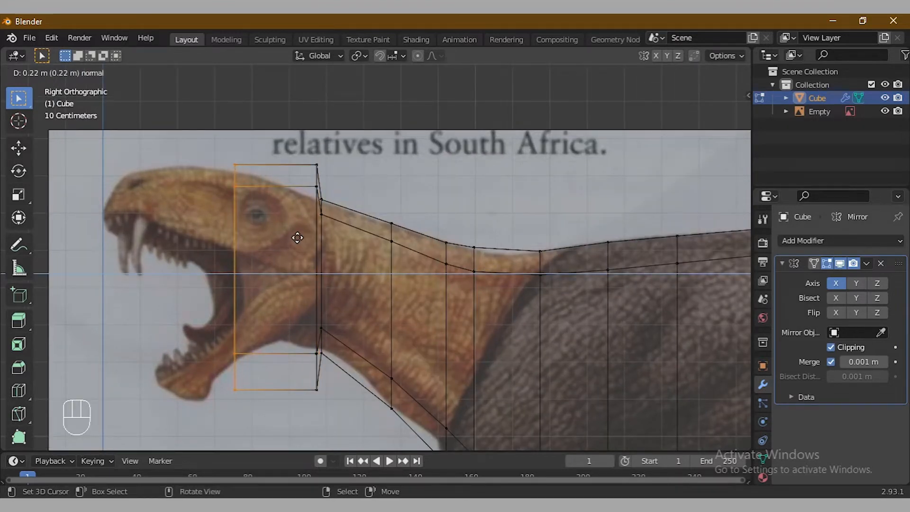
{"action": "left_click", "coordinate": [298, 237]}
{"action": "key", "text": "e"}
{"action": "left_click", "coordinate": [165, 236]}
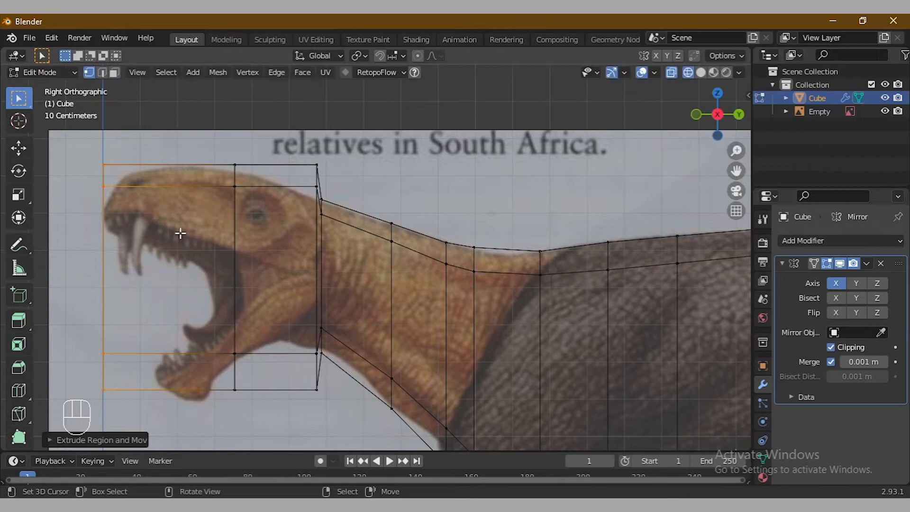
- Narrow the front end of the snout by scaling it along X
{"action": "key", "text": "KP_7"}
{"action": "key", "text": "s"}
{"action": "key", "text": "x"}
{"action": "left_click", "coordinate": [522, 297]}
{"action": "key", "text": "s"}
{"action": "key", "text": "x"}
{"action": "left_click", "coordinate": [484, 358]}
- Check the head in solid shading, then reduce the snout end along Z and widen it slightly along X
{"action": "middle_click_drag", "start_coordinate": [484, 357], "coordinate": [403, 289]}
{"action": "left_click", "coordinate": [701, 73]}
{"action": "middle_click_drag", "start_coordinate": [445, 228], "coordinate": [535, 256]}
{"action": "middle_click_drag", "start_coordinate": [480, 381], "coordinate": [524, 351]}
{"action": "key", "text": "KP_1"}
{"action": "key", "text": "s"}
{"action": "key", "text": "z"}
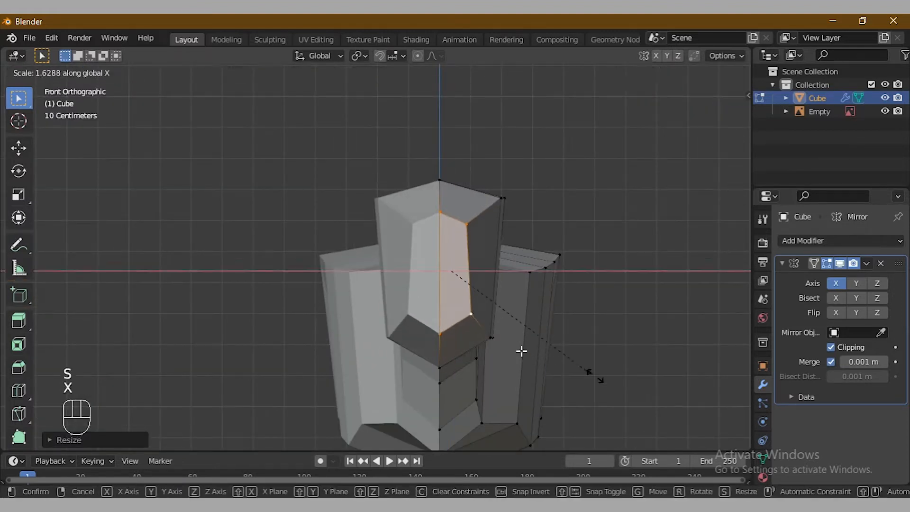
{"action": "left_click", "coordinate": [591, 378]}
- Add a lengthwise edge loop through the middle of the head sides, continuing along the body, and inspect it in solid shading
{"action": "key", "text": "KP_3"}
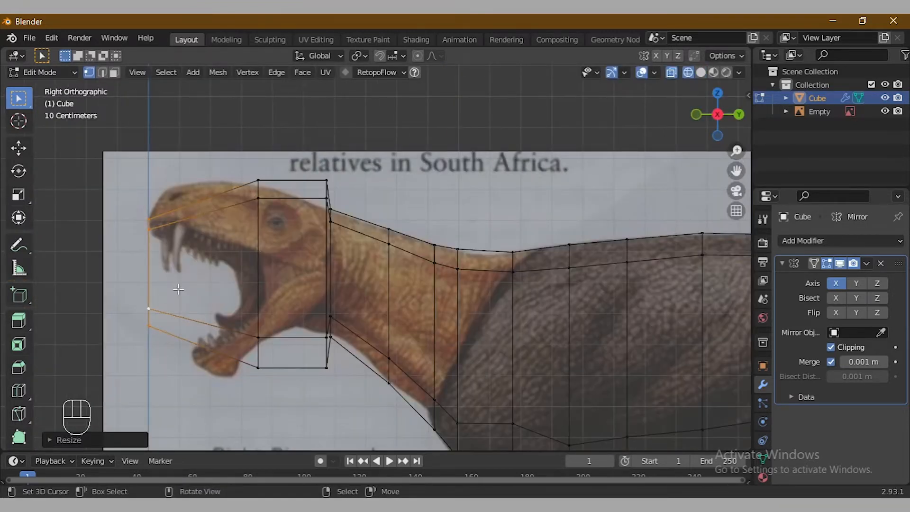
{"action": "left_click", "coordinate": [320, 184]}
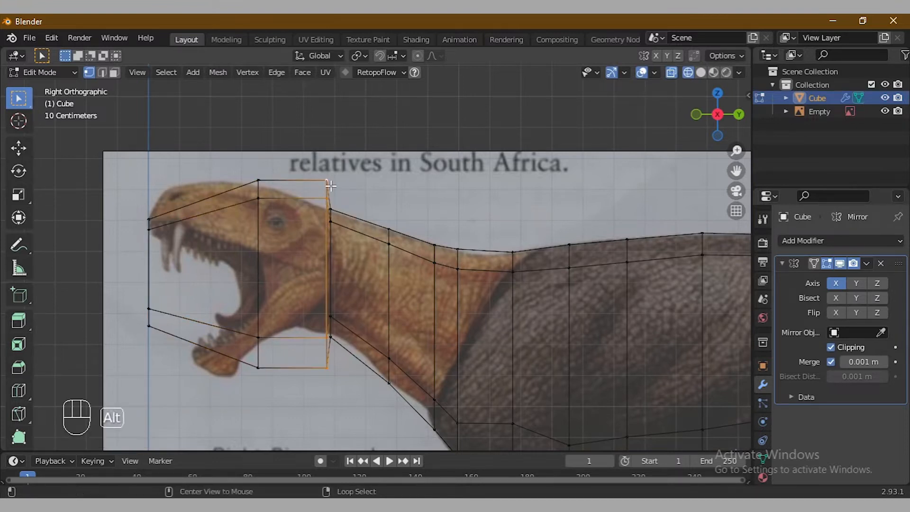
{"action": "left_click", "coordinate": [19, 390]}
{"action": "left_click", "coordinate": [149, 285]}
{"action": "left_click", "coordinate": [19, 99]}
{"action": "middle_click_drag", "start_coordinate": [166, 270], "coordinate": [246, 274]}
{"action": "left_click", "coordinate": [701, 73]}
{"action": "mouse_move", "coordinate": [531, 192]}
{"action": "middle_mouse_down"}
{"action": "mouse_move", "coordinate": [484, 209]}
{"action": "mouse_move", "coordinate": [493, 201]}
{"action": "middle_mouse_up"}
{"action": "key", "text": "KP_3"}
- Rip the middle-loop vertices at the front of the head to separate the upper and lower jaws
{"action": "left_click", "coordinate": [688, 72]}
{"action": "left_click_drag", "start_coordinate": [115, 259], "coordinate": [285, 279]}
{"action": "key", "text": "v"}
{"action": "left_click", "coordinate": [276, 286]}
- Lower the front vertices of the lower jaw along Z to open the mouth
{"action": "left_click_drag", "start_coordinate": [130, 277], "coordinate": [184, 348]}
{"action": "key", "text": "g"}
{"action": "key", "text": "z"}
{"action": "left_click", "coordinate": [211, 400]}
- Adjust the heights of the middle lower-jaw vertices along Z to follow the open jaw in the reference
{"action": "left_click_drag", "start_coordinate": [226, 325], "coordinate": [326, 431]}
{"action": "key", "text": "g"}
{"action": "key", "text": "z"}
{"action": "left_click", "coordinate": [252, 294]}
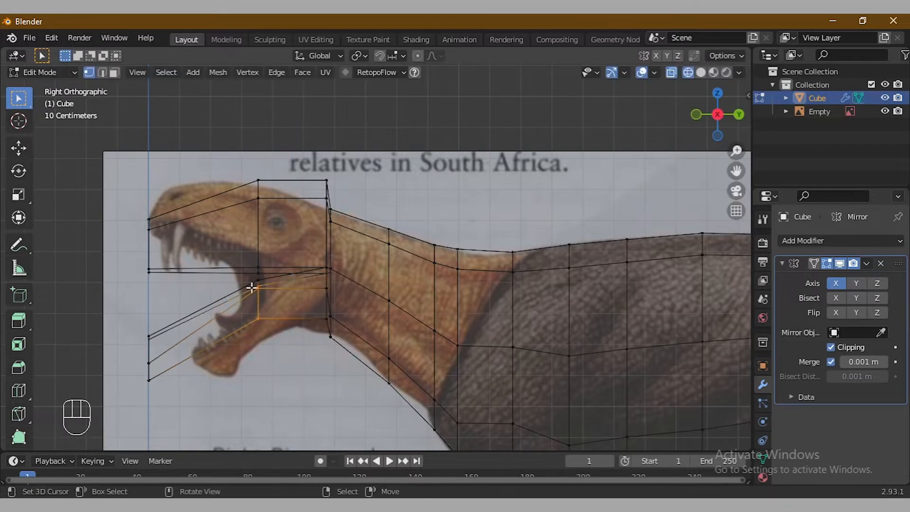
{"action": "key", "text": "g"}
{"action": "key", "text": "z"}
{"action": "left_click", "coordinate": [131, 339]}
{"action": "key", "text": "g"}
{"action": "key", "text": "z"}
{"action": "left_click", "coordinate": [262, 331]}
- Pull the lower jaw tip back along Y and fit its vertices to the chin in the reference
{"action": "left_click_drag", "start_coordinate": [127, 317], "coordinate": [160, 387]}
{"action": "key", "text": "g"}
{"action": "key", "text": "y"}
{"action": "left_click", "coordinate": [233, 383]}
{"action": "mouse_move", "coordinate": [237, 325]}
{"action": "left_mouse_down"}
{"action": "mouse_move", "coordinate": [207, 346]}
{"action": "mouse_move", "coordinate": [199, 371]}
{"action": "left_mouse_up"}
{"action": "key", "text": "g"}
{"action": "left_click", "coordinate": [192, 340]}
{"action": "key", "text": "g"}
{"action": "left_click", "coordinate": [185, 346]}
- Inspect the open mouth in solid shading and adjust the selected lower-jaw vertices along X
{"action": "middle_click_drag", "start_coordinate": [190, 345], "coordinate": [237, 348]}
{"action": "left_click", "coordinate": [703, 73]}
{"action": "mouse_move", "coordinate": [360, 284]}
{"action": "middle_mouse_down"}
{"action": "mouse_move", "coordinate": [536, 285]}
{"action": "mouse_move", "coordinate": [351, 290]}
{"action": "mouse_move", "coordinate": [340, 299]}
{"action": "middle_mouse_up"}
{"action": "key", "text": "z"}
{"action": "right_click_drag", "start_coordinate": [339, 275], "coordinate": [339, 284]}
{"action": "mouse_move", "coordinate": [340, 327]}
{"action": "middle_mouse_down"}
{"action": "mouse_move", "coordinate": [329, 314]}
{"action": "mouse_move", "coordinate": [351, 407]}
{"action": "mouse_move", "coordinate": [379, 396]}
{"action": "mouse_move", "coordinate": [376, 351]}
{"action": "middle_mouse_up"}
{"action": "key", "text": "g"}
{"action": "key", "text": "g"}
{"action": "key", "text": "g"}
{"action": "key", "text": "x"}
{"action": "left_click", "coordinate": [365, 406]}
- Fit the front edge of the upper jaw to the reference along Z and place the snout's top vertices on its outline
{"action": "key", "text": "KP_3"}
{"action": "left_click", "coordinate": [689, 73]}
{"action": "left_click_drag", "start_coordinate": [137, 208], "coordinate": [171, 292]}
{"action": "key", "text": "g"}
{"action": "key", "text": "z"}
{"action": "left_click", "coordinate": [174, 254]}
{"action": "left_click_drag", "start_coordinate": [123, 167], "coordinate": [166, 197]}
{"action": "key", "text": "g"}
{"action": "left_click", "coordinate": [184, 195]}
- Adjust the top vertices above the eye and at the back of the skull along Z to match the head outline
{"action": "left_click_drag", "start_coordinate": [248, 171], "coordinate": [269, 208]}
{"action": "key", "text": "g"}
{"action": "key", "text": "z"}
{"action": "left_click", "coordinate": [265, 171]}
{"action": "left_click_drag", "start_coordinate": [279, 168], "coordinate": [328, 215]}
{"action": "key", "text": "g"}
{"action": "key", "text": "z"}
{"action": "key", "text": "Escape"}
{"action": "key", "text": "g"}
{"action": "key", "text": "z"}
{"action": "left_click", "coordinate": [319, 219]}
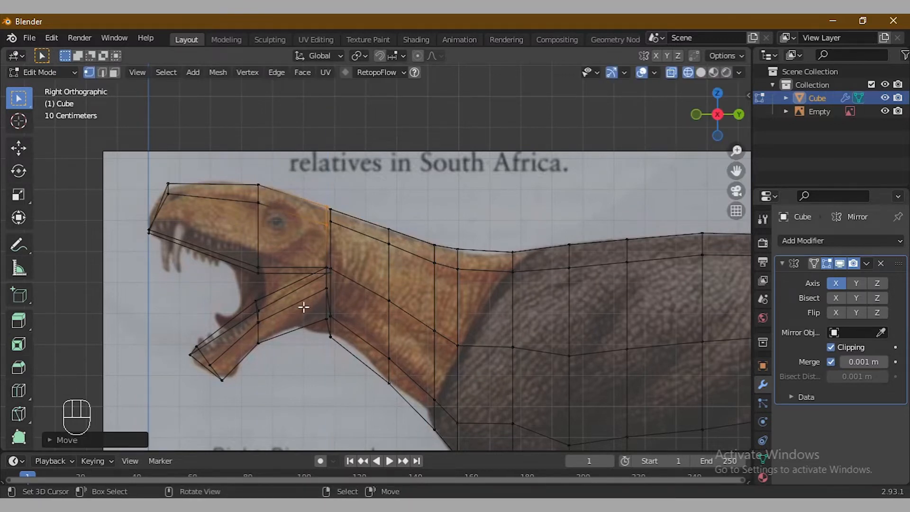
- Reposition the side vertices at the back of the head in solid perspective view to smooth the transition to the neck
{"action": "middle_click_drag", "start_coordinate": [301, 309], "coordinate": [282, 332]}
{"action": "key", "text": "alt+z"}
{"action": "right_click", "coordinate": [263, 274]}
{"action": "middle_click_drag", "start_coordinate": [263, 277], "coordinate": [279, 295]}
{"action": "right_click_drag", "start_coordinate": [302, 242], "coordinate": [293, 242]}
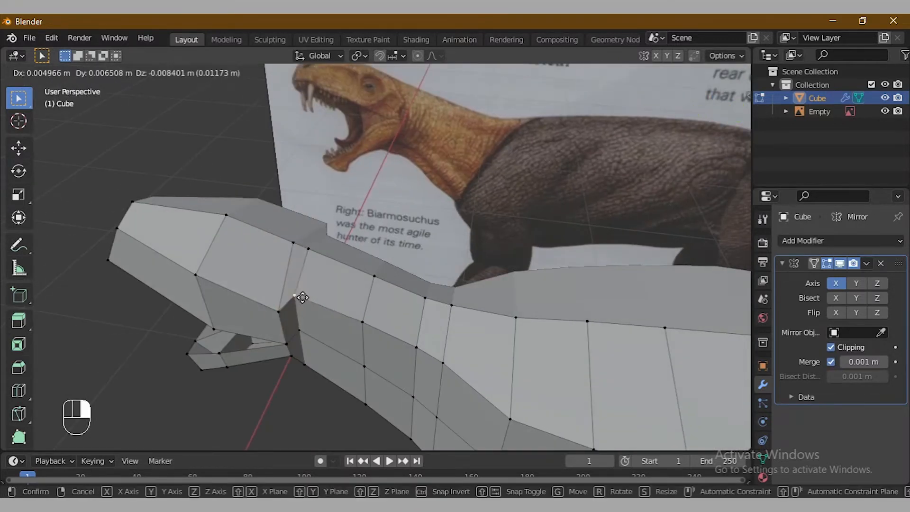
{"action": "right_click_drag", "start_coordinate": [310, 332], "coordinate": [309, 366]}
- Adjust the remaining side vertices around the jaw hinge and the front of the neck to even out their junction
{"action": "middle_click_drag", "start_coordinate": [309, 362], "coordinate": [353, 285]}
{"action": "key", "text": "g"}
{"action": "key", "text": "Escape"}
{"action": "right_click", "coordinate": [361, 307]}
{"action": "right_click_drag", "start_coordinate": [361, 308], "coordinate": [367, 306]}
{"action": "key", "text": "g"}
{"action": "left_click", "coordinate": [368, 299]}
{"action": "middle_click_drag", "start_coordinate": [368, 298], "coordinate": [337, 309]}
{"action": "right_click_drag", "start_coordinate": [335, 309], "coordinate": [340, 301]}
- Raise the upper side vertex of the head above the eye along Z and check it in side view
{"action": "middle_click_drag", "start_coordinate": [375, 247], "coordinate": [301, 238]}
{"action": "key", "text": "g"}
{"action": "key", "text": "z"}
{"action": "left_click", "coordinate": [205, 213]}
{"action": "key", "text": "KP_3"}
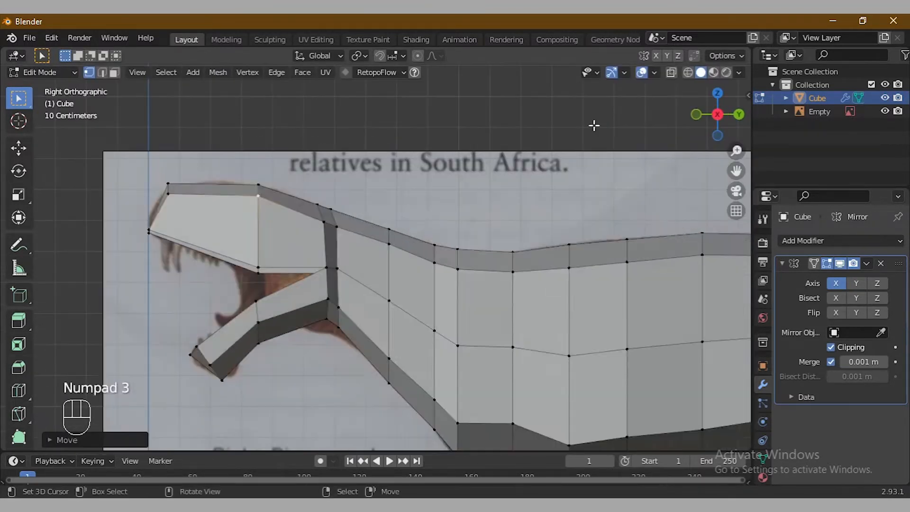
- Move the snout-tip vertices in wireframe side view to match the front of the upper jaw in the reference
{"action": "left_click", "coordinate": [688, 73]}
{"action": "left_click_drag", "start_coordinate": [138, 226], "coordinate": [163, 241]}
{"action": "key", "text": "g"}
{"action": "left_click", "coordinate": [161, 230]}
{"action": "right_click", "coordinate": [169, 180]}
{"action": "key", "text": "g"}
{"action": "left_click", "coordinate": [170, 183]}
- Raise the lower vertices midway along the upper jaw along Z to follow the reference tooth line
{"action": "left_click_drag", "start_coordinate": [246, 259], "coordinate": [266, 287]}
{"action": "key", "text": "g"}
{"action": "key", "text": "z"}
{"action": "left_click", "coordinate": [265, 264]}
- Slide a side vertex of the lower jaw along its edge in perspective view and shift it along X
{"action": "mouse_move", "coordinate": [326, 275]}
{"action": "middle_mouse_down"}
{"action": "mouse_move", "coordinate": [339, 254]}
{"action": "mouse_move", "coordinate": [422, 233]}
{"action": "mouse_move", "coordinate": [386, 246]}
{"action": "mouse_move", "coordinate": [382, 274]}
{"action": "mouse_move", "coordinate": [394, 199]}
{"action": "mouse_move", "coordinate": [385, 179]}
{"action": "mouse_move", "coordinate": [445, 277]}
{"action": "mouse_move", "coordinate": [431, 343]}
{"action": "mouse_move", "coordinate": [447, 345]}
{"action": "mouse_move", "coordinate": [425, 338]}
{"action": "mouse_move", "coordinate": [360, 265]}
{"action": "mouse_move", "coordinate": [281, 201]}
{"action": "middle_mouse_up"}
{"action": "key", "text": "alt+z"}
{"action": "middle_click_drag", "start_coordinate": [351, 190], "coordinate": [334, 244]}
{"action": "right_click", "coordinate": [369, 329]}
{"action": "key", "text": "g"}
{"action": "key", "text": "g"}
{"action": "left_click", "coordinate": [380, 341]}
{"action": "key", "text": "g"}
{"action": "key", "text": "x"}
{"action": "left_click", "coordinate": [366, 352]}
{"action": "middle_click_drag", "start_coordinate": [366, 352], "coordinate": [419, 313]}
- Move the lower jaw's tip and middle vertices in side view to align the jaw with the reference
{"action": "key", "text": "KP_3"}
{"action": "key", "text": "alt+z"}
{"action": "key", "text": "g"}
{"action": "left_click", "coordinate": [222, 352]}
{"action": "key", "text": "r"}
{"action": "key", "text": "r"}
{"action": "key", "text": "Escape"}
{"action": "key", "text": "r"}
{"action": "key", "text": "y"}
{"action": "key", "text": "x"}
{"action": "key", "text": "Escape"}
{"action": "key", "text": "g"}
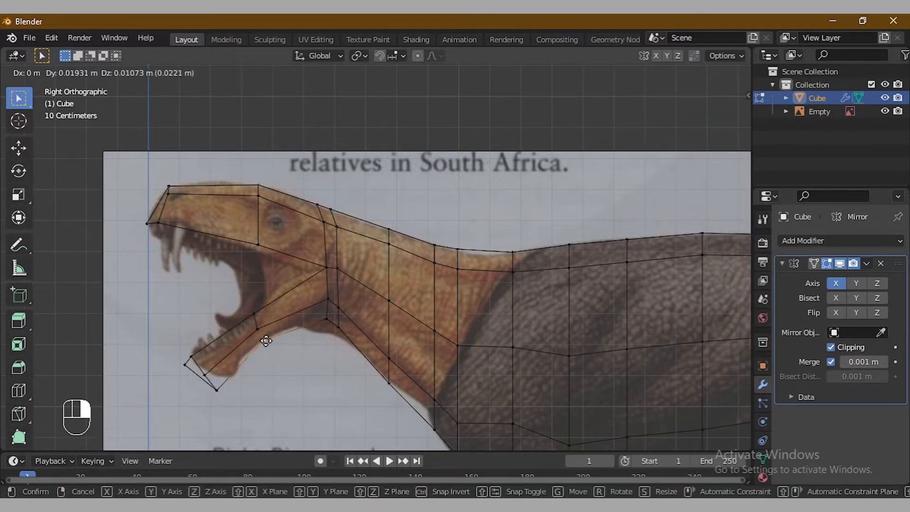
{"action": "left_click", "coordinate": [265, 340]}
{"action": "middle_click_drag", "start_coordinate": [266, 340], "coordinate": [321, 345]}
{"action": "key", "text": "KP_3"}
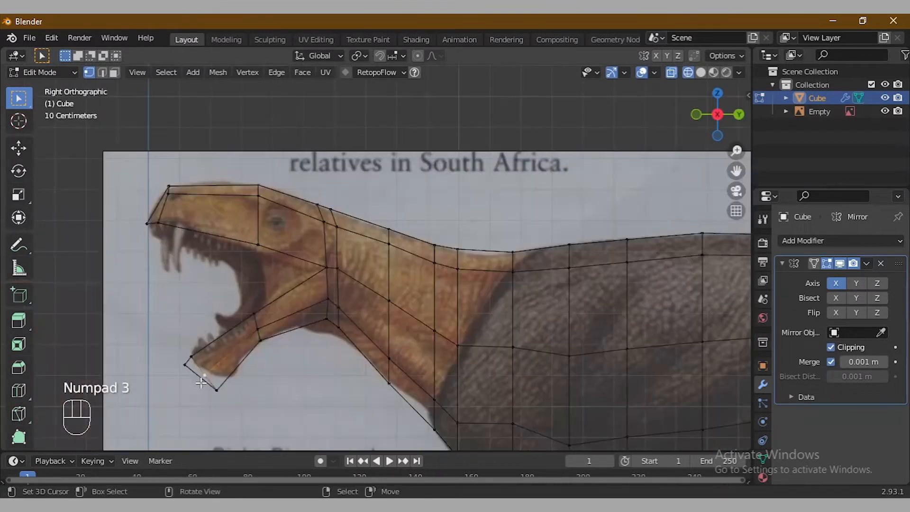
- Move the upper side vertex at the snout tip slightly back from the front edge
{"action": "left_click_drag", "start_coordinate": [205, 375], "coordinate": [217, 376]}
{"action": "right_click_drag", "start_coordinate": [216, 375], "coordinate": [215, 374]}
{"action": "mouse_move", "coordinate": [167, 184]}
{"action": "right_mouse_down"}
{"action": "mouse_move", "coordinate": [160, 191]}
{"action": "mouse_move", "coordinate": [179, 194]}
{"action": "right_mouse_up"}
{"action": "scroll", "coordinate": [94, 204], "scroll_direction": "up", "scroll_amount": 2}
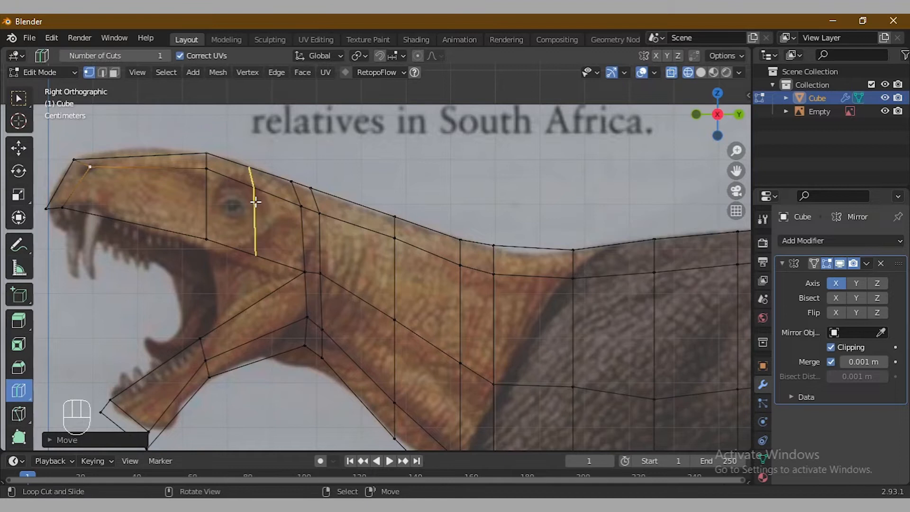
- Add a loop cut through the skull near the eye and slide the surrounding vertices along their edges
{"action": "left_click", "coordinate": [19, 98]}
{"action": "scroll", "coordinate": [231, 239], "scroll_direction": "up", "scroll_amount": 2}
{"action": "scroll", "coordinate": [211, 159], "scroll_direction": "down", "scroll_amount": 1}
{"action": "key", "text": "g"}
{"action": "key", "text": "g"}
{"action": "left_click", "coordinate": [278, 188]}
{"action": "right_click_drag", "start_coordinate": [280, 199], "coordinate": [296, 235]}
{"action": "right_click_drag", "start_coordinate": [268, 164], "coordinate": [256, 164]}
{"action": "key", "text": "g"}
{"action": "key", "text": "g"}
{"action": "left_click", "coordinate": [175, 203]}
- Add another loop cut across the skull and raise its top vertex along Z to the head outline
{"action": "left_click", "coordinate": [18, 390]}
{"action": "left_click", "coordinate": [217, 209]}
{"action": "key", "text": "ctrl+z"}
{"action": "left_click", "coordinate": [213, 175]}
{"action": "left_click", "coordinate": [19, 98]}
{"action": "left_click_drag", "start_coordinate": [225, 177], "coordinate": [225, 177]}
{"action": "key", "text": "g"}
{"action": "key", "text": "z"}
{"action": "left_click", "coordinate": [221, 169]}
- Adjust the upper snout vertices along Z to follow the curved top of the snout
{"action": "left_click_drag", "start_coordinate": [78, 122], "coordinate": [107, 170]}
{"action": "key", "text": "g"}
{"action": "key", "text": "z"}
{"action": "left_click", "coordinate": [105, 160]}
- Reposition the new lower-jaw vertices and lower the rear upper-jaw vertices along Z to fit the open mouth
{"action": "scroll", "coordinate": [226, 301], "scroll_direction": "down", "scroll_amount": 1}
{"action": "left_click_drag", "start_coordinate": [268, 371], "coordinate": [269, 371]}
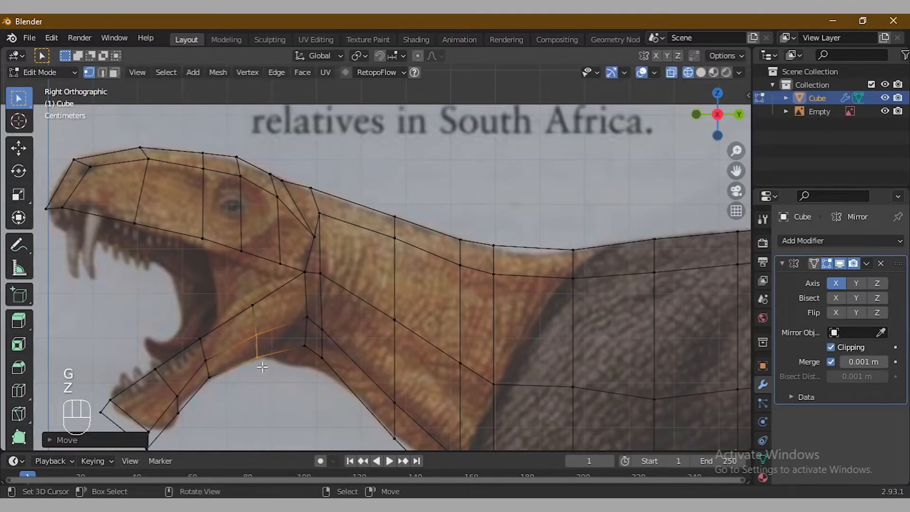
{"action": "key", "text": "g"}
{"action": "left_click", "coordinate": [202, 234]}
{"action": "left_click_drag", "start_coordinate": [230, 230], "coordinate": [288, 278]}
{"action": "key", "text": "g"}
{"action": "key", "text": "z"}
{"action": "left_click", "coordinate": [261, 271]}
{"action": "scroll", "coordinate": [199, 327], "scroll_direction": "down", "scroll_amount": 1}
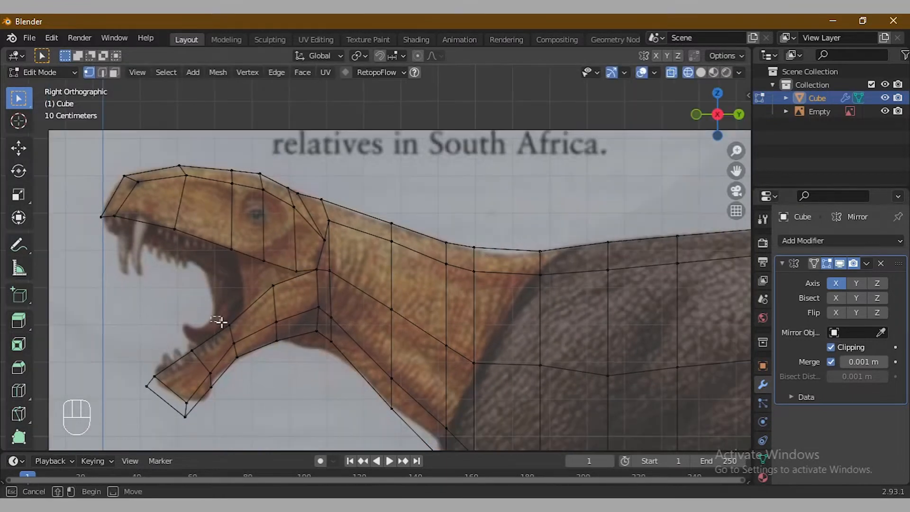
{"action": "right_click", "coordinate": [207, 364]}
- Select an edge path along the head in solid perspective view and slide it to refine the jaw's shape
{"action": "middle_click_drag", "start_coordinate": [207, 364], "coordinate": [386, 288]}
{"action": "middle_click_drag", "start_coordinate": [569, 331], "coordinate": [361, 265], "text": "ctrl"}
{"action": "right_click", "coordinate": [488, 242], "text": "shift"}
{"action": "middle_click_drag", "start_coordinate": [488, 243], "coordinate": [470, 314]}
{"action": "right_click", "coordinate": [462, 271], "text": "ctrl"}
{"action": "key", "text": "g"}
{"action": "key", "text": "g"}
{"action": "left_click", "coordinate": [460, 332]}
{"action": "key", "text": "g"}
{"action": "key", "text": "g"}
{"action": "left_click", "coordinate": [444, 331]}
- Slide the edge path along the underside of the lower jaw to round its cross-section
{"action": "middle_click_drag", "start_coordinate": [444, 332], "coordinate": [390, 162]}
{"action": "key", "text": "g"}
{"action": "key", "text": "g"}
{"action": "left_click", "coordinate": [417, 365]}
{"action": "right_click", "coordinate": [372, 277], "text": "ctrl"}
{"action": "key", "text": "g"}
{"action": "key", "text": "g"}
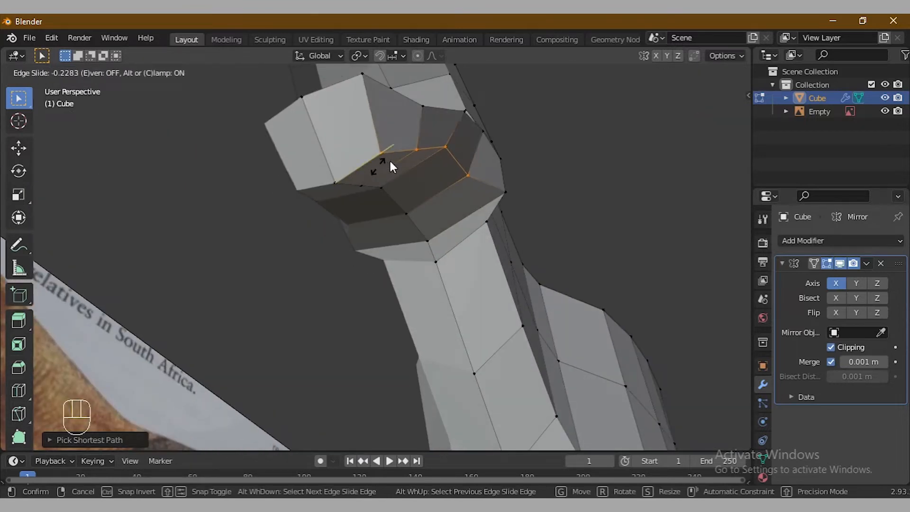
{"action": "left_click", "coordinate": [377, 169]}
{"action": "middle_click_drag", "start_coordinate": [376, 170], "coordinate": [123, 240]}
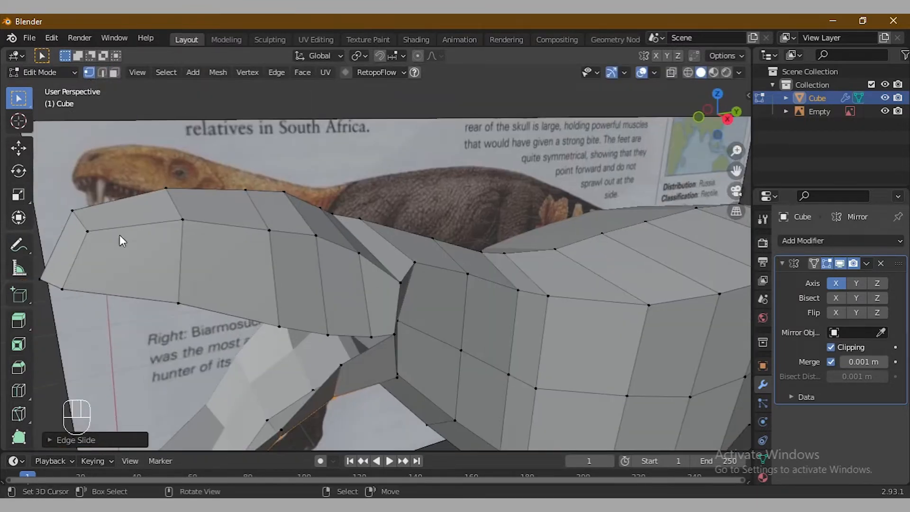
- Select the upper side edge path of the head and slide it to round the top of the skull
{"action": "right_click", "coordinate": [351, 249], "text": "ctrl"}
{"action": "key", "text": "g"}
{"action": "key", "text": "g"}
{"action": "left_click", "coordinate": [331, 216]}
{"action": "key", "text": "g"}
{"action": "key", "text": "g"}
{"action": "middle_click_drag", "start_coordinate": [331, 216], "coordinate": [436, 323]}
{"action": "left_click", "coordinate": [354, 254]}
- Move the edge path along the side of the body and tail about 0.04 m along X
{"action": "right_click", "coordinate": [507, 367], "text": "ctrl"}
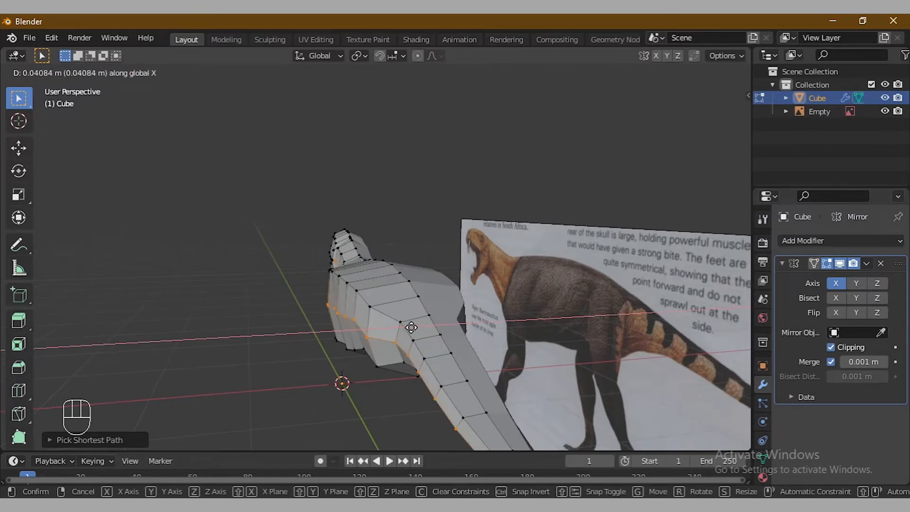
{"action": "left_click", "coordinate": [414, 330]}
{"action": "middle_click_drag", "start_coordinate": [413, 329], "coordinate": [417, 376]}
- Select the centre edge path along the spine from head to tail tip and shift it along Z
{"action": "right_click", "coordinate": [451, 416], "text": "ctrl"}
{"action": "key", "text": "g"}
{"action": "left_click", "coordinate": [425, 377]}
{"action": "key", "text": "ctrl+z"}
{"action": "middle_click_drag", "start_coordinate": [392, 352], "coordinate": [333, 375]}
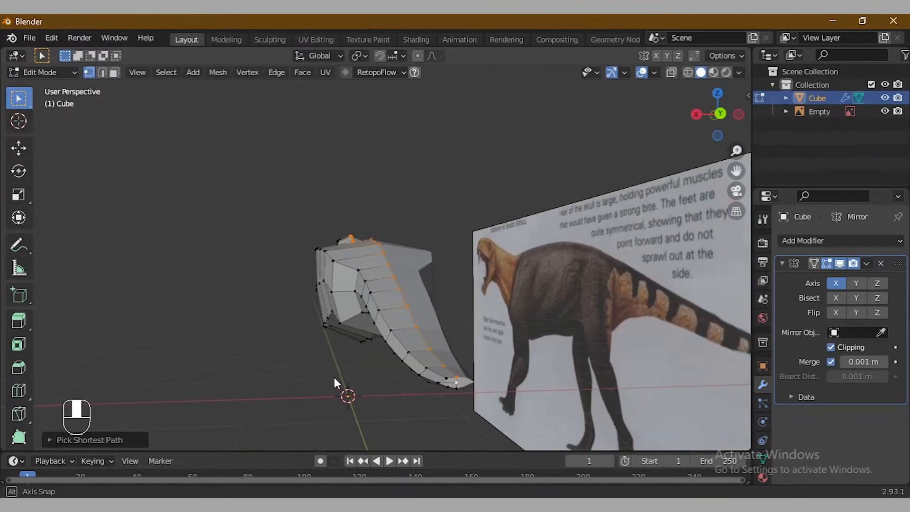
{"action": "key", "text": "g"}
{"action": "key", "text": "z"}
{"action": "left_click", "coordinate": [397, 324]}
{"action": "middle_click_drag", "start_coordinate": [397, 324], "coordinate": [526, 406]}
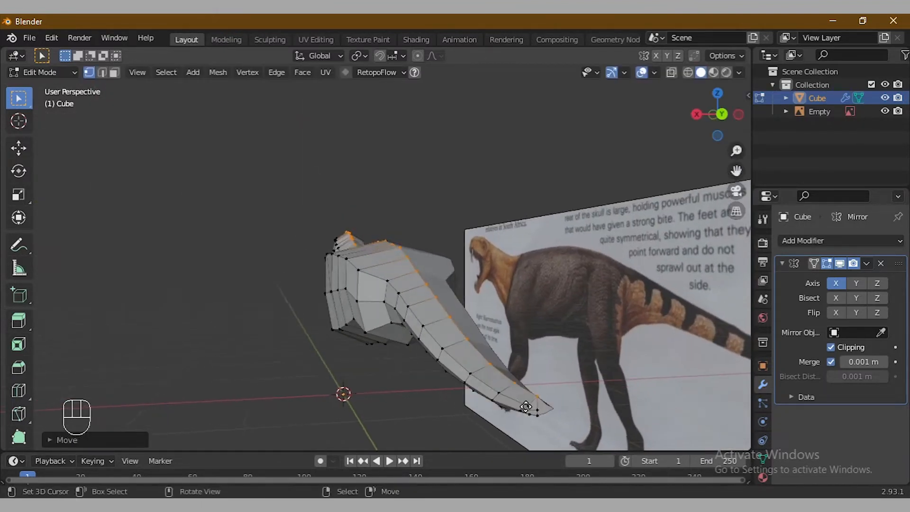
- Slide vertices around the rear of the back and fine-tune their height along Z
{"action": "key", "text": "g"}
{"action": "key", "text": "g"}
{"action": "left_click", "coordinate": [394, 303]}
{"action": "key", "text": "g"}
{"action": "key", "text": "z"}
{"action": "left_click", "coordinate": [397, 305]}
{"action": "key", "text": "g"}
{"action": "key", "text": "z"}
{"action": "left_click", "coordinate": [396, 299]}
{"action": "right_click", "coordinate": [386, 301]}
- Select the side edge path from the hip along the tail and shift it along X
{"action": "middle_click_drag", "start_coordinate": [488, 387], "coordinate": [420, 303]}
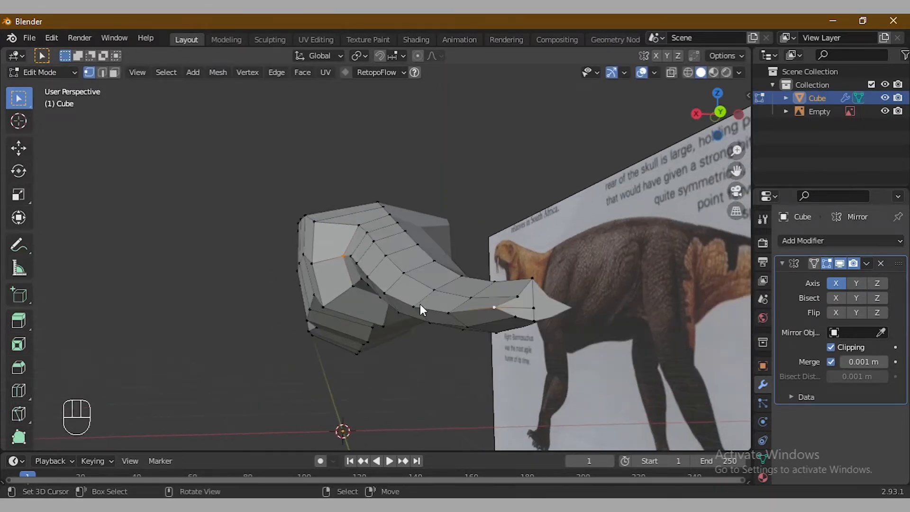
{"action": "right_click", "coordinate": [495, 308], "text": "ctrl"}
{"action": "key", "text": "g"}
{"action": "key", "text": "g"}
{"action": "key", "text": "Escape"}
{"action": "key", "text": "g"}
{"action": "key", "text": "y"}
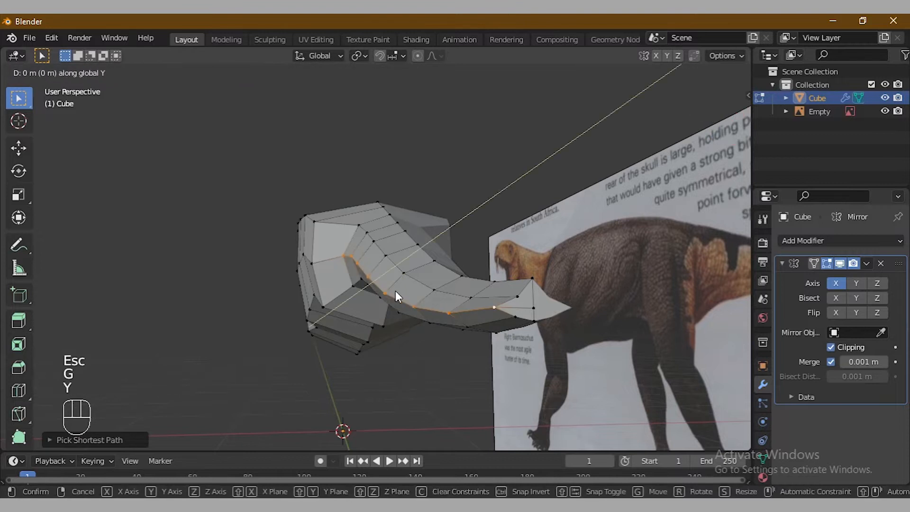
{"action": "key", "text": "x"}
{"action": "left_click", "coordinate": [405, 290]}
- Adjust another edge path on the hindquarters and a neighbouring vertex along Z to smooth the tail base
{"action": "middle_click_drag", "start_coordinate": [462, 315], "coordinate": [400, 328]}
{"action": "right_click", "coordinate": [400, 328]}
{"action": "right_click", "coordinate": [362, 241], "text": "ctrl"}
{"action": "key", "text": "g"}
{"action": "key", "text": "z"}
{"action": "left_click", "coordinate": [363, 241]}
{"action": "right_click", "coordinate": [400, 326]}
{"action": "key", "text": "g"}
{"action": "key", "text": "z"}
{"action": "left_click", "coordinate": [401, 325]}
- Shift an edge path along the side of the body along Z and check the model in Object Mode
{"action": "middle_click_drag", "start_coordinate": [403, 327], "coordinate": [514, 345]}
{"action": "right_click", "coordinate": [521, 343]}
{"action": "middle_click_drag", "start_coordinate": [531, 375], "coordinate": [499, 234]}
{"action": "right_click", "coordinate": [447, 231], "text": "ctrl"}
{"action": "key", "text": "g"}
{"action": "key", "text": "z"}
{"action": "left_click", "coordinate": [428, 231]}
{"action": "key", "text": "Tab"}
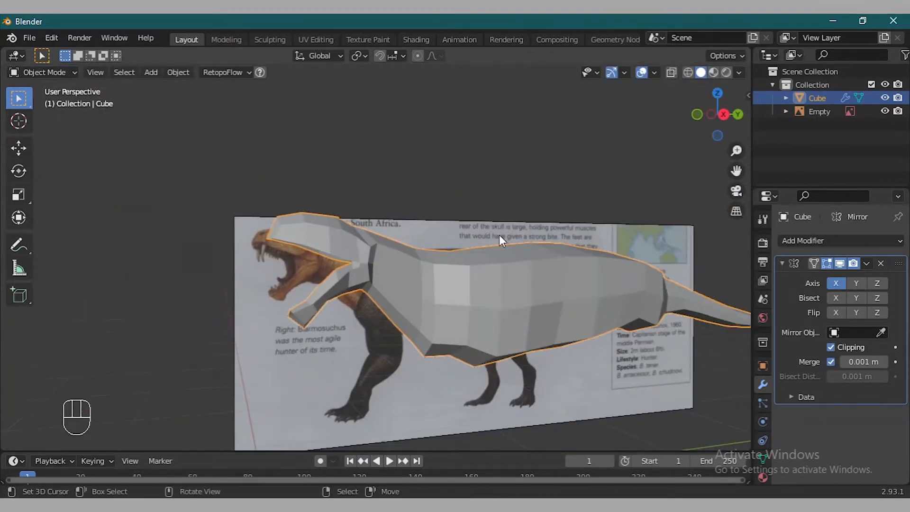
{"action": "middle_click_drag", "start_coordinate": [497, 310], "coordinate": [486, 336]}
{"action": "key", "text": "KP_7"}
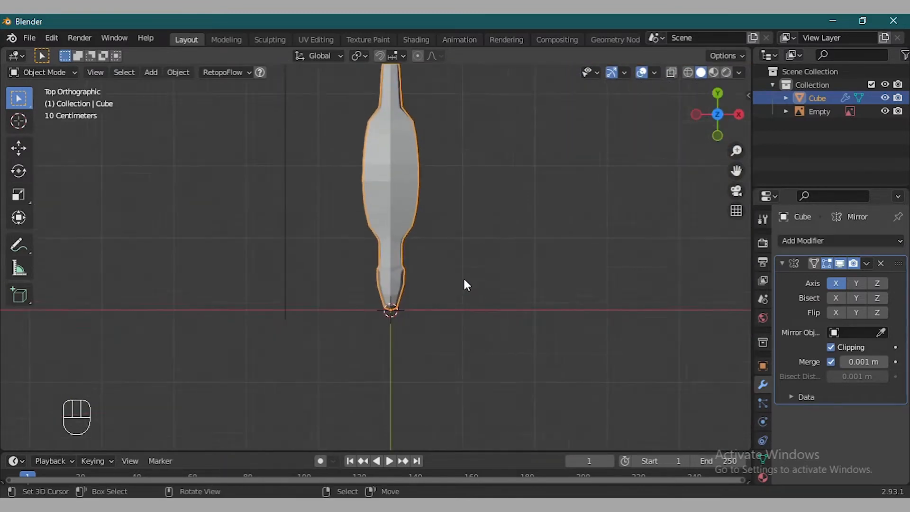
{"action": "key", "text": "KP_3"}
- Slide the upper vertex at the back of the skull along its edge to even out the narrow face there
{"action": "key", "text": "Tab"}
{"action": "middle_click_drag", "start_coordinate": [416, 328], "coordinate": [335, 288]}
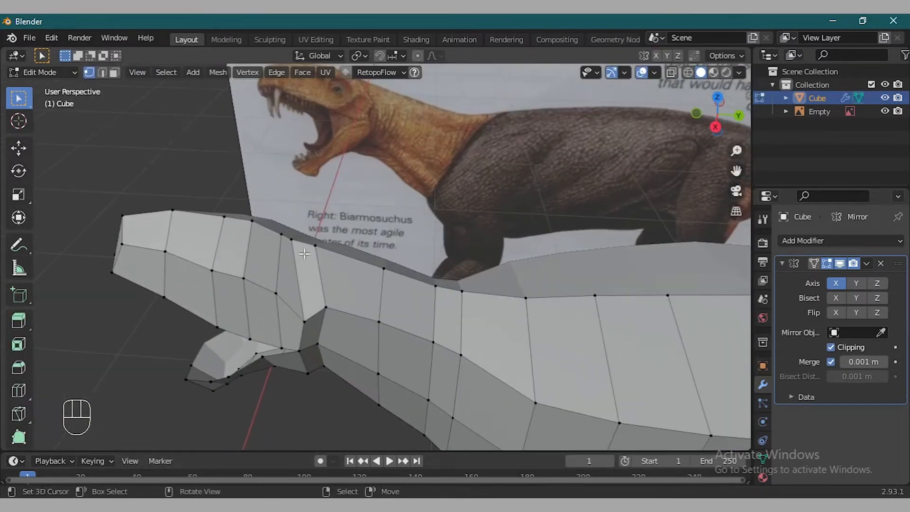
{"action": "key", "text": "g"}
{"action": "key", "text": "Escape"}
{"action": "key", "text": "g"}
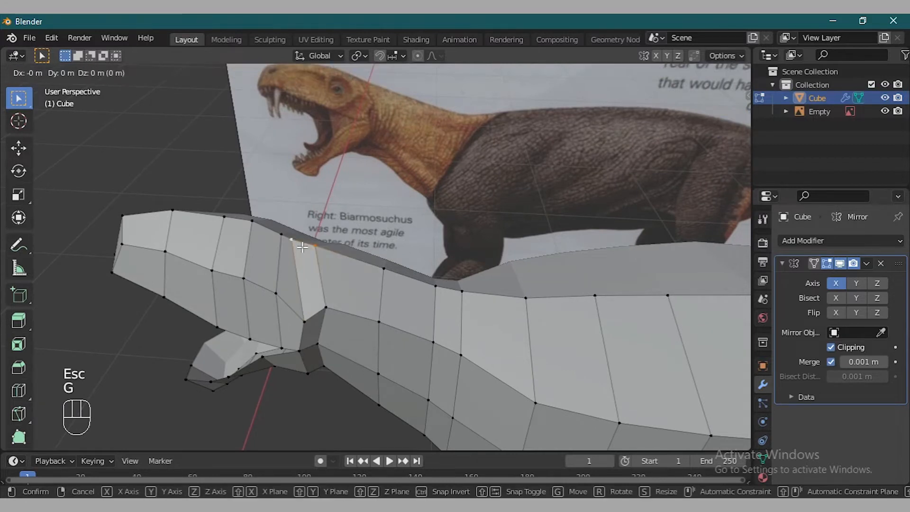
{"action": "key", "text": "Escape"}
{"action": "key", "text": "g"}
{"action": "key", "text": "g"}
{"action": "key", "text": "Escape"}
{"action": "key", "text": "g"}
{"action": "key", "text": "g"}
{"action": "left_click", "coordinate": [293, 238]}
- Slide the neighbouring vertices behind the skull and on the upper neck along their edges to space them more evenly
{"action": "key", "text": "g"}
{"action": "key", "text": "g"}
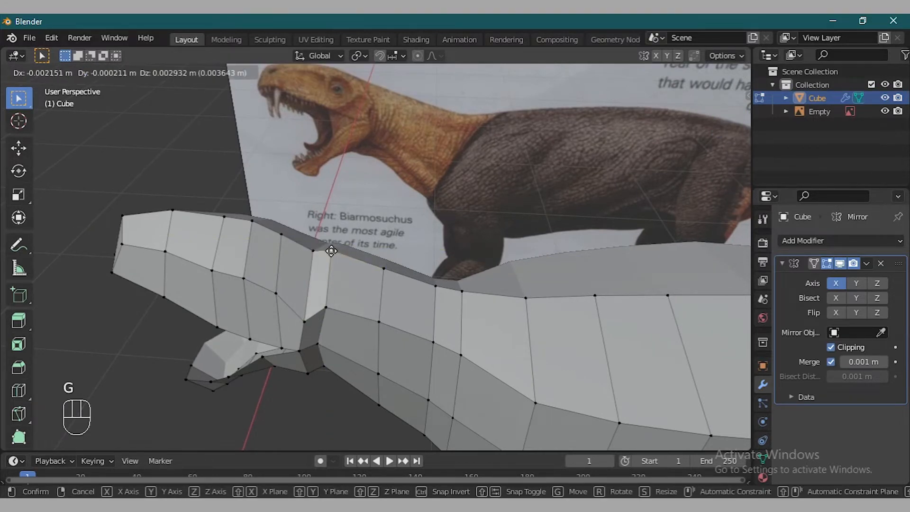
{"action": "left_click", "coordinate": [350, 260]}
{"action": "middle_click_drag", "start_coordinate": [350, 260], "coordinate": [403, 262]}
{"action": "key", "text": "g"}
{"action": "key", "text": "g"}
{"action": "left_click", "coordinate": [362, 279]}
{"action": "right_click", "coordinate": [405, 285]}
- Lower the underside vertices at the hind leg about 0.09 m along Z in the right side view
{"action": "scroll", "coordinate": [533, 340], "scroll_direction": "down", "scroll_amount": 3}
{"action": "key", "text": "KP_3"}
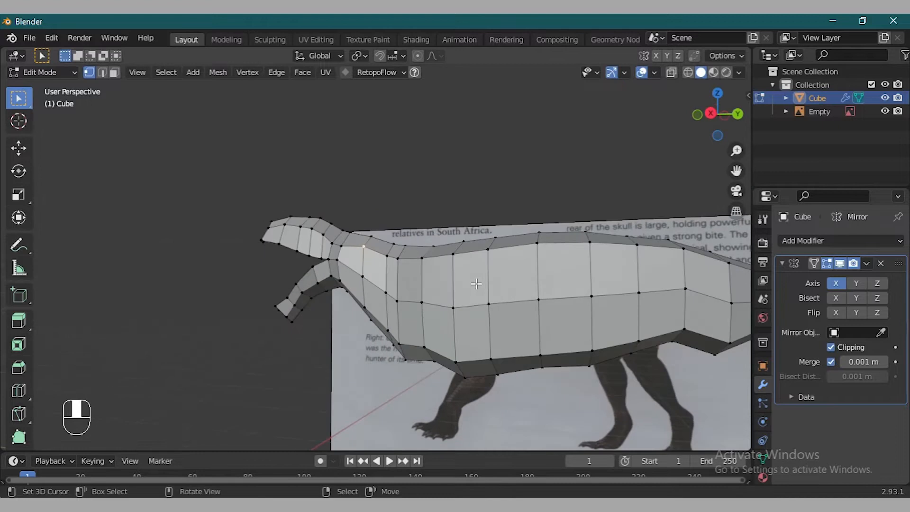
{"action": "key", "text": "alt+z"}
{"action": "left_click_drag", "start_coordinate": [616, 305], "coordinate": [640, 347]}
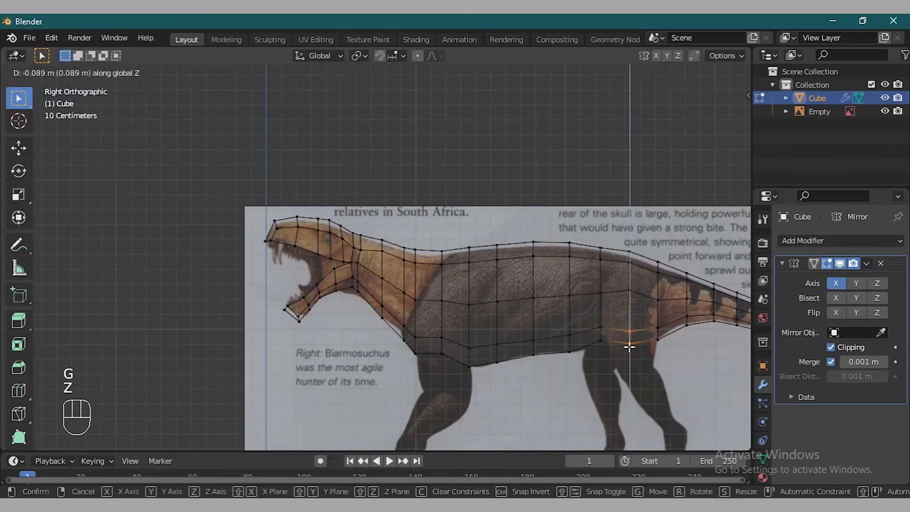
{"action": "key", "text": "z"}
{"action": "left_click", "coordinate": [629, 348]}
- Add an extra edge loop along the side of the upper head and remove its section along the body
{"action": "left_click", "coordinate": [703, 75]}
{"action": "mouse_move", "coordinate": [340, 260]}
{"action": "middle_mouse_down"}
{"action": "mouse_move", "coordinate": [376, 297]}
{"action": "mouse_move", "coordinate": [354, 280]}
{"action": "middle_mouse_up"}
{"action": "left_click", "coordinate": [18, 391]}
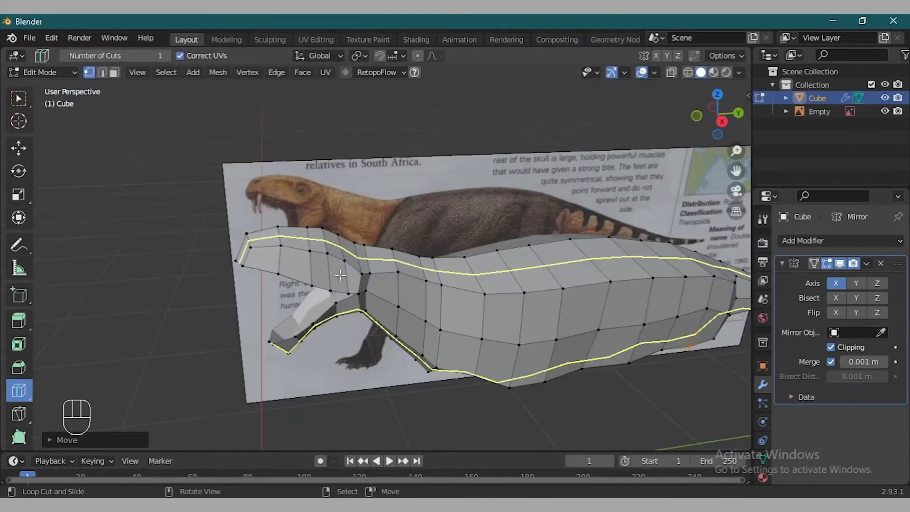
{"action": "left_click", "coordinate": [18, 98]}
{"action": "scroll", "coordinate": [449, 317], "scroll_direction": "up", "scroll_amount": 1}
{"action": "middle_click_drag", "start_coordinate": [631, 384], "coordinate": [487, 359]}
{"action": "middle_click_drag", "start_coordinate": [549, 365], "coordinate": [327, 374]}
{"action": "key", "text": "x"}
{"action": "left_click", "coordinate": [321, 371]}
- Merge the loose end vertex of the new head loop into the vertex above it on the neck
{"action": "middle_click_drag", "start_coordinate": [407, 325], "coordinate": [432, 294]}
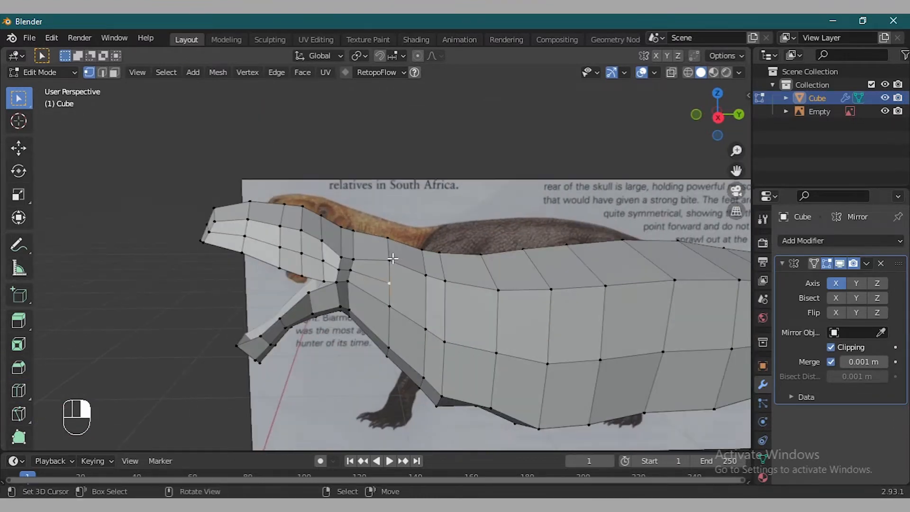
{"action": "key", "text": "m"}
{"action": "left_click", "coordinate": [392, 258]}
- Turn on proportional editing and reshape the side of the head, shifting its vertices along X
{"action": "key", "text": "o"}
{"action": "key", "text": "g"}
{"action": "key", "text": "x"}
{"action": "scroll", "coordinate": [465, 317], "scroll_direction": "up", "scroll_amount": 4}
{"action": "left_click", "coordinate": [457, 317]}
{"action": "left_click", "coordinate": [481, 309]}
{"action": "key", "text": "g"}
{"action": "left_click", "coordinate": [474, 311]}
- Move the vertices at the side of the snout with proportional editing, shifting one of them along X
{"action": "left_click", "coordinate": [407, 346]}
{"action": "key", "text": "g"}
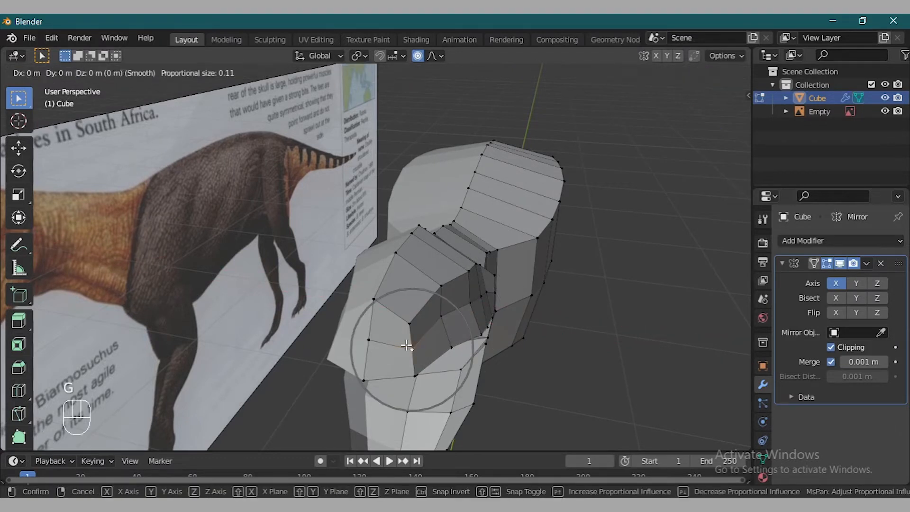
{"action": "left_click", "coordinate": [403, 344]}
{"action": "left_click", "coordinate": [410, 327]}
{"action": "key", "text": "g"}
{"action": "key", "text": "x"}
{"action": "left_click", "coordinate": [400, 329]}
- Widen the upper edge of the head by moving its side vertices outward, one of them along X
{"action": "middle_click_drag", "start_coordinate": [407, 331], "coordinate": [428, 358]}
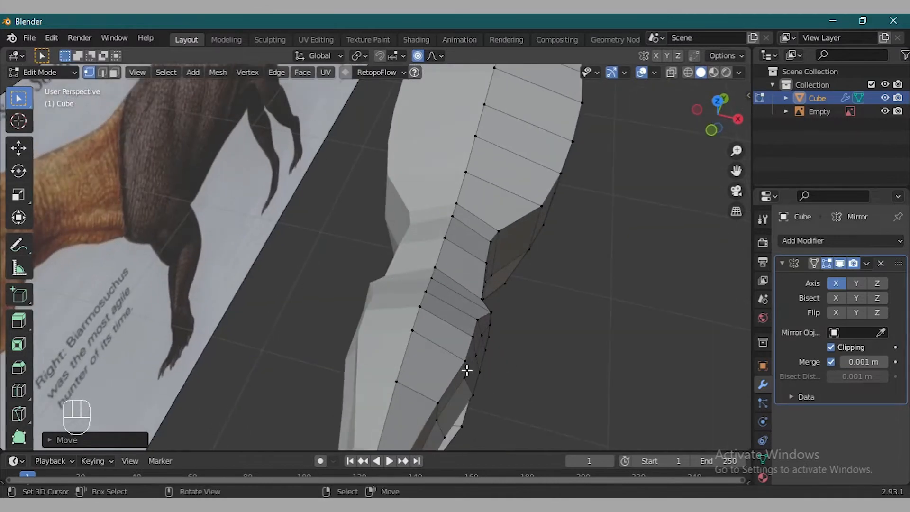
{"action": "left_click", "coordinate": [475, 356]}
{"action": "key", "text": "g"}
{"action": "left_click", "coordinate": [479, 361]}
{"action": "middle_click_drag", "start_coordinate": [474, 352], "coordinate": [423, 316]}
{"action": "scroll", "coordinate": [448, 362], "scroll_direction": "up", "scroll_amount": 2}
{"action": "middle_click_drag", "start_coordinate": [458, 355], "coordinate": [479, 360]}
{"action": "key", "text": "g"}
{"action": "key", "text": "x"}
{"action": "left_click", "coordinate": [489, 365]}
- Shift the middle vertex on the side of the head along X to round the cheek
{"action": "left_click", "coordinate": [409, 381]}
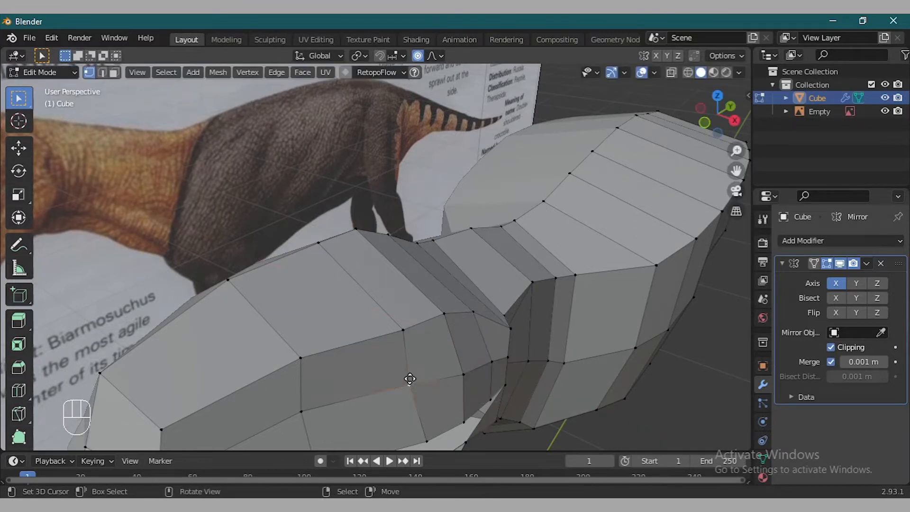
{"action": "key", "text": "g"}
{"action": "key", "text": "x"}
{"action": "left_click", "coordinate": [422, 382]}
{"action": "scroll", "coordinate": [423, 381], "scroll_direction": "down", "scroll_amount": 3}
{"action": "middle_click_drag", "start_coordinate": [424, 379], "coordinate": [396, 401]}
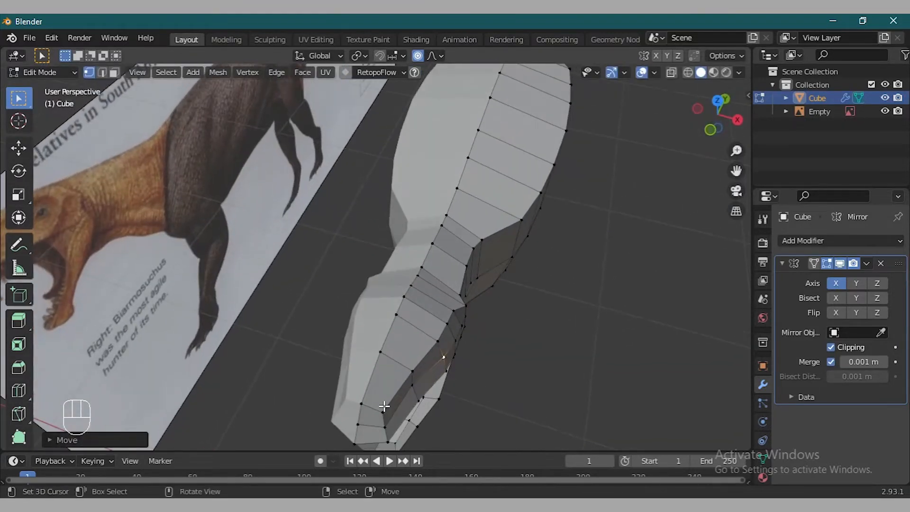
- Slide the upper corner vertex of the snout along its cross edge
{"action": "key", "text": "g"}
{"action": "left_click", "coordinate": [395, 410]}
{"action": "key", "text": "g"}
{"action": "key", "text": "g"}
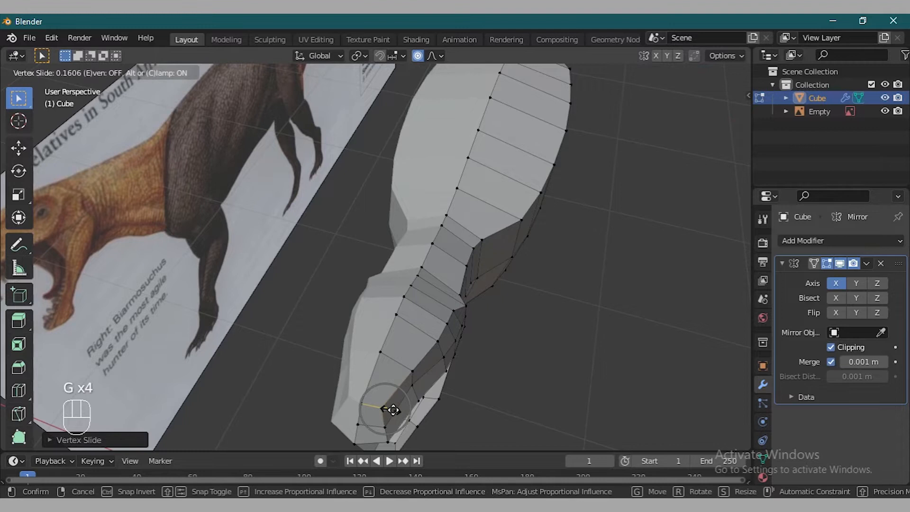
{"action": "left_click", "coordinate": [393, 410]}
- Shift the nose-tip vertex along Y and slide the neighbouring upper snout vertex along its edge
{"action": "middle_click_drag", "start_coordinate": [393, 410], "coordinate": [222, 347]}
{"action": "key", "text": "g"}
{"action": "key", "text": "y"}
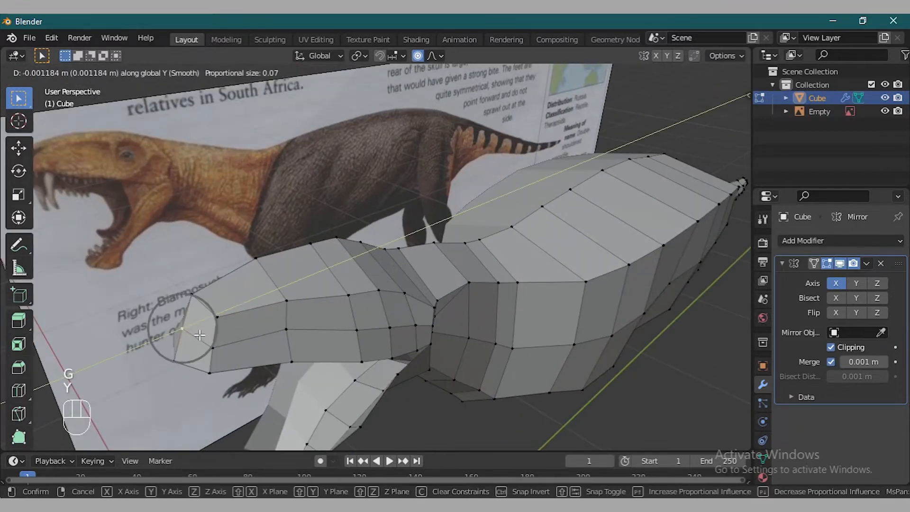
{"action": "left_click", "coordinate": [197, 337]}
{"action": "left_click", "coordinate": [218, 324]}
{"action": "key", "text": "g"}
{"action": "left_click", "coordinate": [220, 324]}
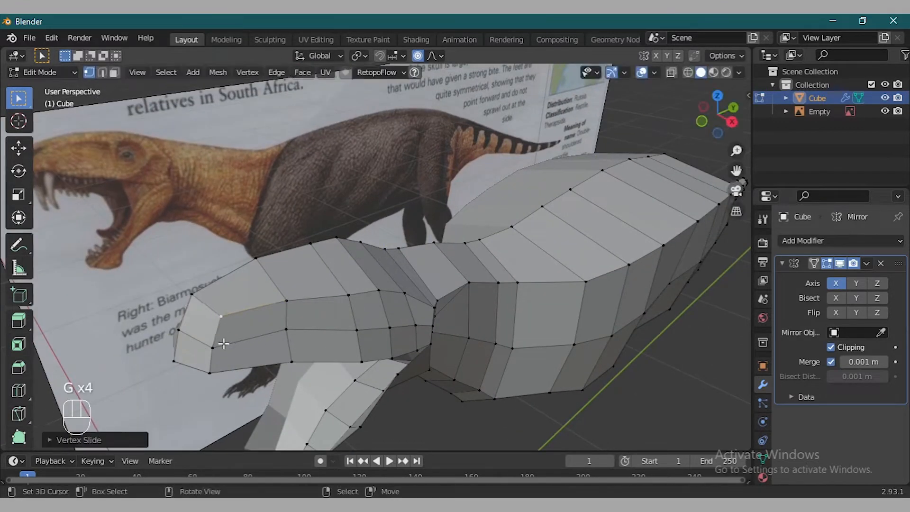
- Lower the vertices along the top of the neck along Z to match the reference in side view
{"action": "middle_click_drag", "start_coordinate": [232, 326], "coordinate": [208, 295]}
{"action": "key", "text": "KP_3"}
{"action": "scroll", "coordinate": [176, 204], "scroll_direction": "up", "scroll_amount": 1}
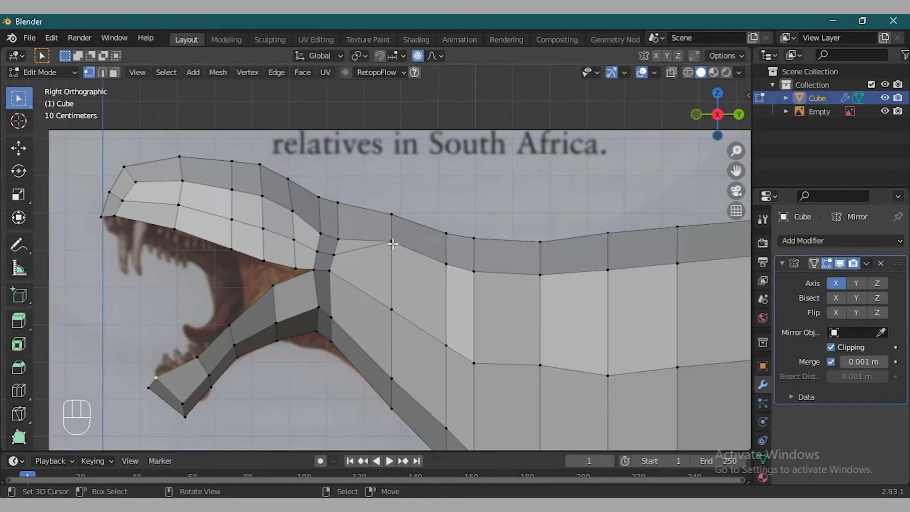
{"action": "key", "text": "g"}
{"action": "left_click", "coordinate": [394, 220]}
{"action": "key", "text": "g"}
{"action": "key", "text": "z"}
{"action": "left_click", "coordinate": [341, 204]}
{"action": "scroll", "coordinate": [337, 233], "scroll_direction": "up", "scroll_amount": 2}
- Compare the head mesh with the reference in wireframe and solid display, and undo the last change
{"action": "left_click", "coordinate": [688, 73]}
{"action": "scroll", "coordinate": [327, 215], "scroll_direction": "down", "scroll_amount": 1}
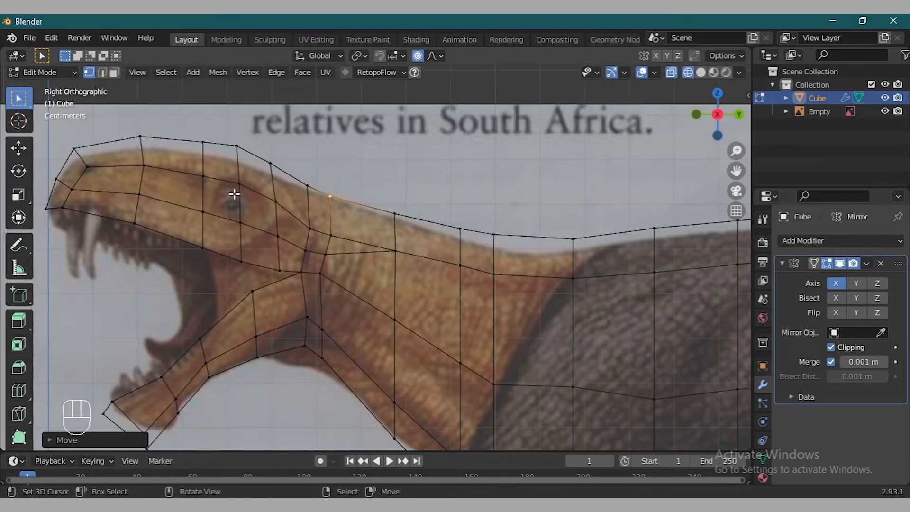
{"action": "left_click", "coordinate": [700, 72]}
{"action": "left_click", "coordinate": [688, 73]}
{"action": "left_click", "coordinate": [700, 72]}
{"action": "key", "text": "ctrl+z"}
{"action": "scroll", "coordinate": [306, 182], "scroll_direction": "down", "scroll_amount": 3}
- Adjust the vertex on the side of the lower jaw along X with proportional editing
{"action": "middle_click_drag", "start_coordinate": [306, 182], "coordinate": [446, 343]}
{"action": "left_click", "coordinate": [386, 202]}
{"action": "left_click", "coordinate": [387, 269]}
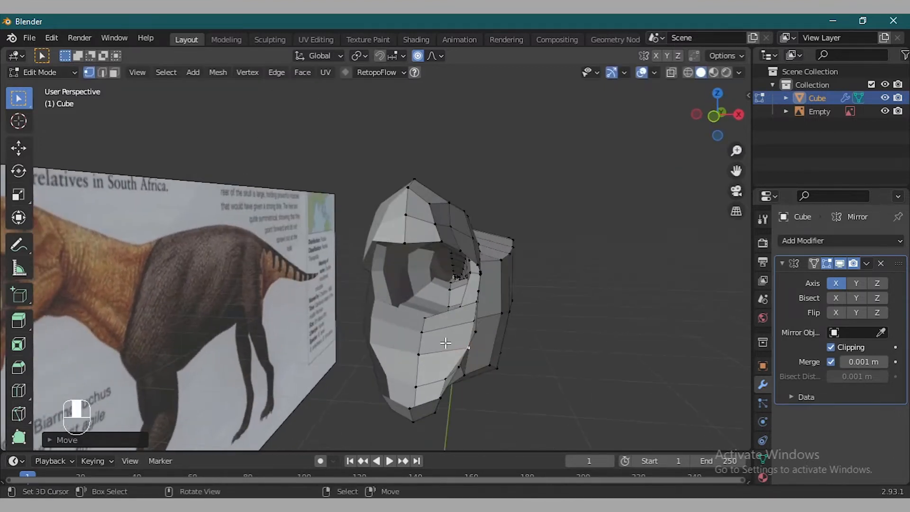
{"action": "key", "text": "g"}
{"action": "key", "text": "g"}
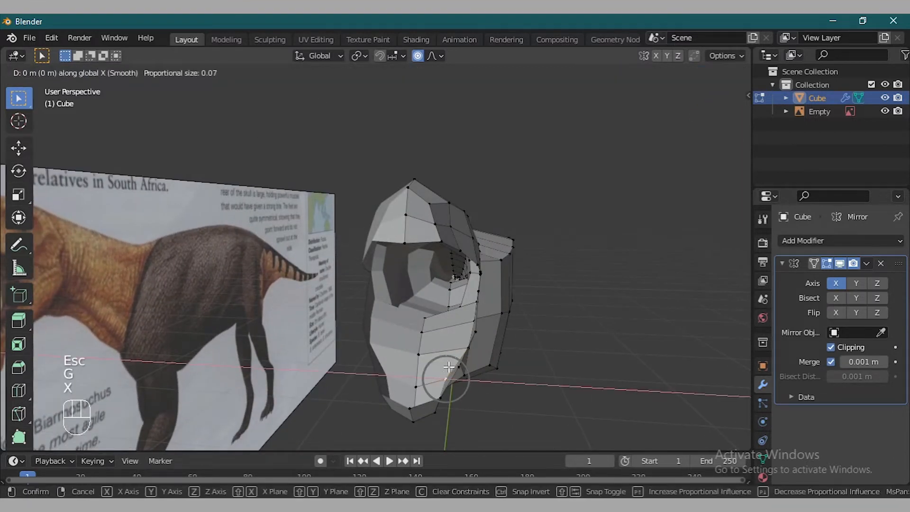
{"action": "left_click", "coordinate": [449, 366]}
- Lower the top snout and forehead vertices onto the reference outline, working in the right side view
{"action": "middle_click_drag", "start_coordinate": [502, 362], "coordinate": [459, 359]}
{"action": "key", "text": "KP_3"}
{"action": "right_click", "coordinate": [159, 201]}
{"action": "key", "text": "g"}
{"action": "key", "text": "g"}
{"action": "left_click", "coordinate": [154, 206]}
{"action": "right_click", "coordinate": [163, 178]}
{"action": "key", "text": "g"}
{"action": "key", "text": "g"}
{"action": "left_click", "coordinate": [156, 188]}
{"action": "right_click", "coordinate": [207, 169]}
{"action": "key", "text": "g"}
{"action": "left_click", "coordinate": [205, 177]}
- Slide the top vertices behind the eye along their edges to match the back of the reference skull
{"action": "left_click_drag", "start_coordinate": [244, 155], "coordinate": [311, 189]}
{"action": "scroll", "coordinate": [304, 185], "scroll_direction": "up", "scroll_amount": 2}
{"action": "key", "text": "g"}
{"action": "key", "text": "g"}
{"action": "left_click", "coordinate": [285, 177]}
{"action": "right_click", "coordinate": [271, 163]}
{"action": "key", "text": "g"}
{"action": "key", "text": "g"}
{"action": "left_click", "coordinate": [286, 176]}
{"action": "left_click", "coordinate": [287, 158]}
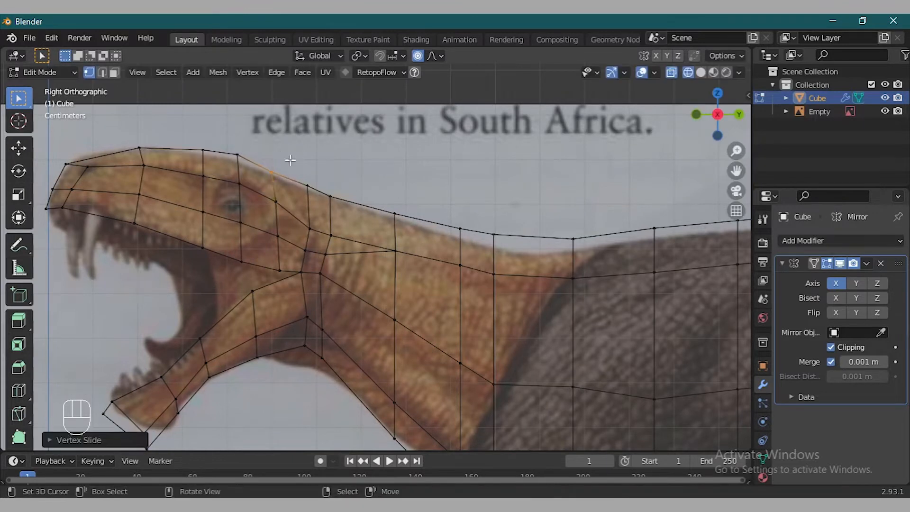
- Shift the top vertices at the neck base and shoulder along Z to follow the reference outline
{"action": "key", "text": "g"}
{"action": "key", "text": "z"}
{"action": "left_click", "coordinate": [495, 211]}
{"action": "right_click", "coordinate": [570, 223]}
{"action": "key", "text": "g"}
{"action": "key", "text": "z"}
{"action": "left_click", "coordinate": [571, 223]}
- Select the top edge path along the back and move it to fit the reference outline
{"action": "scroll", "coordinate": [571, 225], "scroll_direction": "down", "scroll_amount": 2}
{"action": "right_click", "coordinate": [570, 232]}
{"action": "left_click_drag", "start_coordinate": [737, 170], "coordinate": [238, 90]}
{"action": "right_click", "coordinate": [715, 291], "text": "ctrl"}
{"action": "key", "text": "g"}
{"action": "left_click", "coordinate": [420, 197]}
- Select the upper edge path from the tail base to the tip and move it to fit the reference tail
{"action": "right_click", "coordinate": [272, 234]}
{"action": "right_click", "coordinate": [628, 333], "text": "ctrl"}
{"action": "key", "text": "g"}
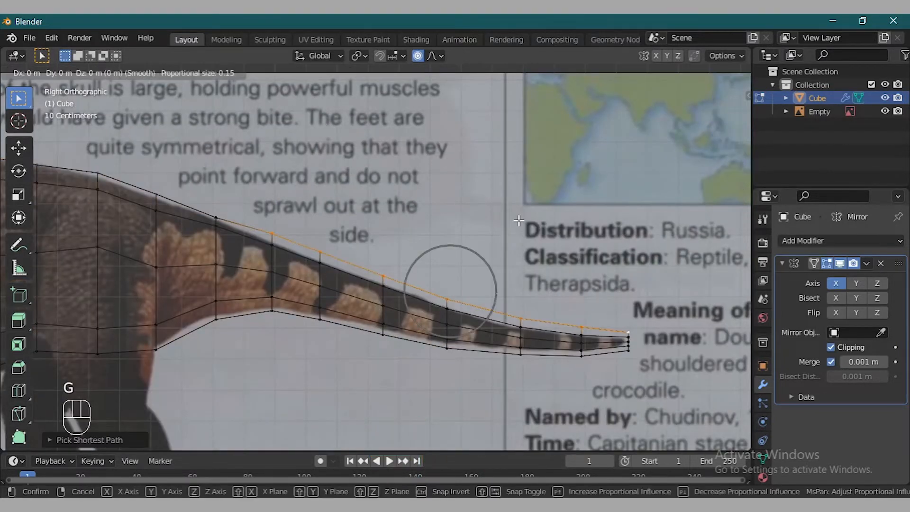
{"action": "left_click", "coordinate": [520, 221]}
- Slide the vertices at the tip of the lower jaw along their edges to fit the reference chin
{"action": "left_click_drag", "start_coordinate": [737, 170], "coordinate": [109, 240]}
{"action": "scroll", "coordinate": [128, 279], "scroll_direction": "up", "scroll_amount": 1}
{"action": "right_click", "coordinate": [127, 283]}
{"action": "key", "text": "g"}
{"action": "key", "text": "g"}
{"action": "left_click", "coordinate": [131, 286]}
{"action": "left_click", "coordinate": [153, 311]}
{"action": "scroll", "coordinate": [197, 259], "scroll_direction": "down", "scroll_amount": 1}
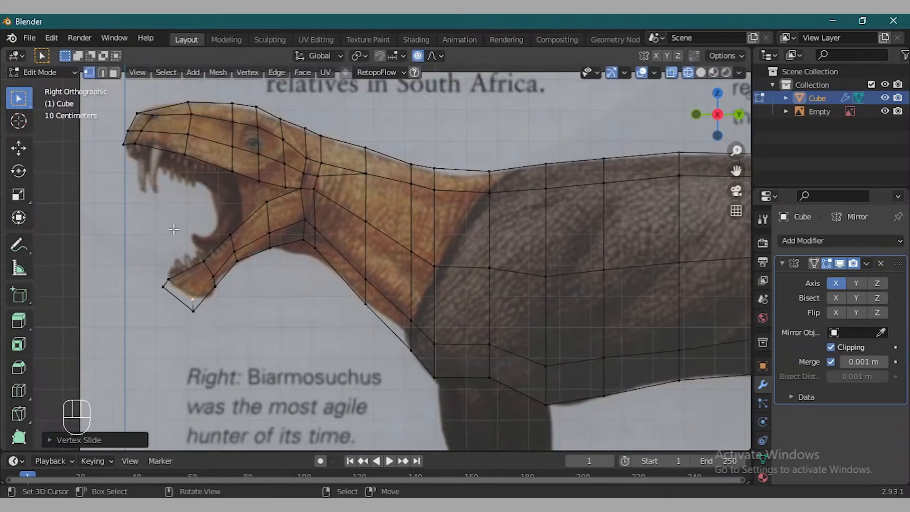
- Examine the head and neck against the reference from the side and at an angle, and undo the last change
{"action": "middle_click_drag", "start_coordinate": [202, 231], "coordinate": [189, 243]}
{"action": "key", "text": "KP_3"}
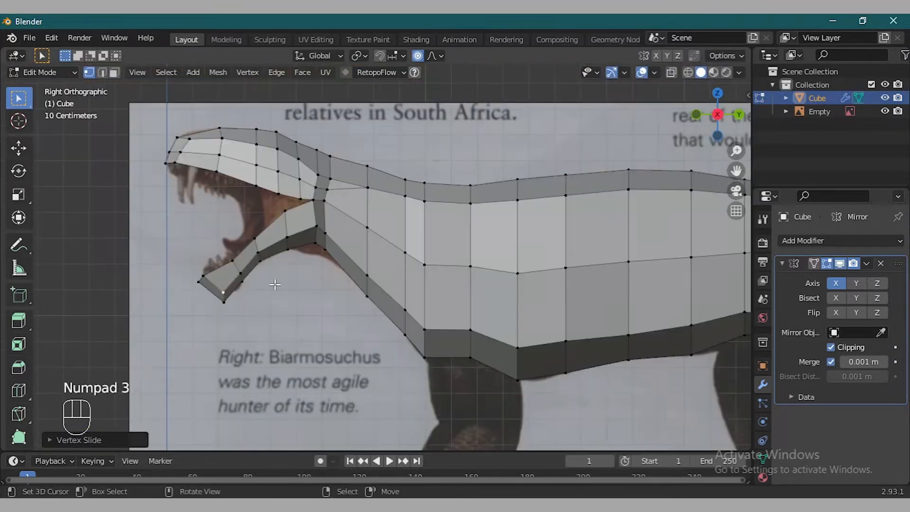
{"action": "middle_click_drag", "start_coordinate": [179, 159], "coordinate": [237, 230]}
{"action": "key", "text": "KP_3"}
{"action": "key", "text": "alt+z"}
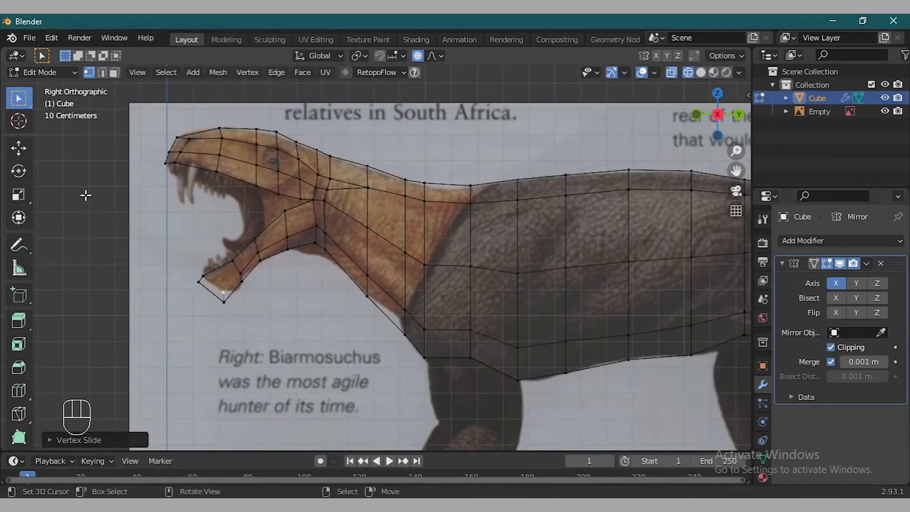
{"action": "middle_click_drag", "start_coordinate": [151, 170], "coordinate": [167, 263]}
{"action": "key", "text": "alt+z"}
{"action": "key", "text": "ctrl+z"}
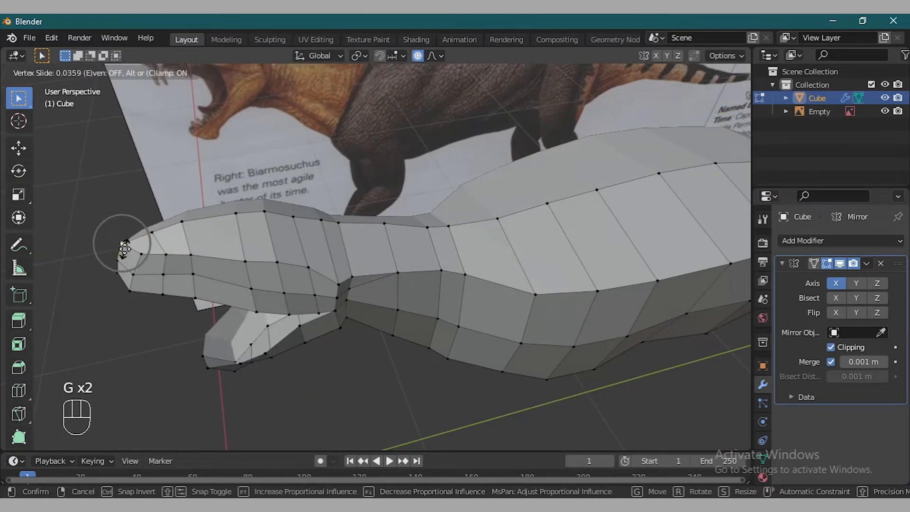
- Slide vertices along the edges at the tip and side of the snout to even out the upper jaw
{"action": "left_click", "coordinate": [125, 253]}
{"action": "left_click", "coordinate": [125, 253]}
{"action": "middle_click_drag", "start_coordinate": [137, 233], "coordinate": [265, 294]}
{"action": "right_click", "coordinate": [322, 363]}
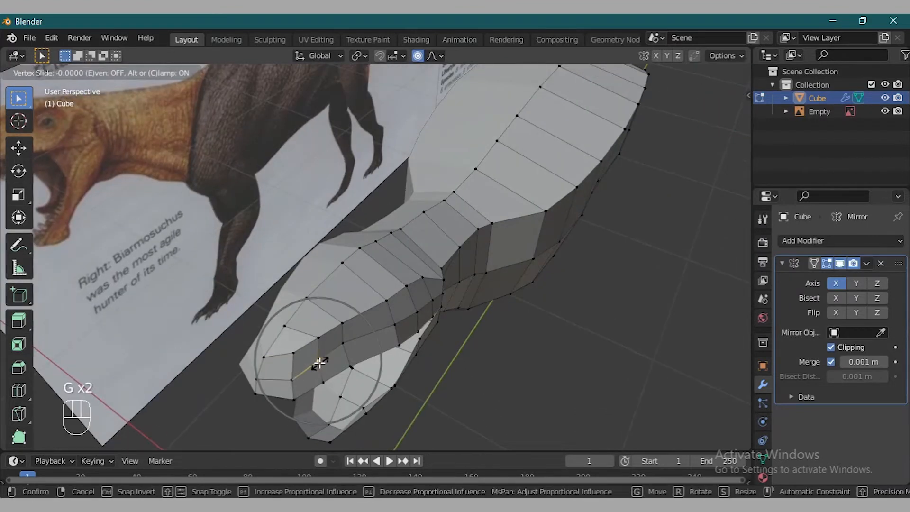
{"action": "left_click", "coordinate": [322, 363]}
- Move the selected vertex on the side of the snout vertically along Z
{"action": "middle_click_drag", "start_coordinate": [322, 365], "coordinate": [386, 385]}
{"action": "key", "text": "g"}
{"action": "key", "text": "z"}
{"action": "left_click", "coordinate": [385, 391]}
{"action": "key", "text": "g"}
{"action": "key", "text": "Escape"}
- In see-through side view, slide the snout vertices along their edges to fit the reference
{"action": "key", "text": "KP_3"}
{"action": "left_click", "coordinate": [688, 73]}
{"action": "scroll", "coordinate": [746, 174], "scroll_direction": "up", "scroll_amount": 1}
{"action": "middle_click_drag", "start_coordinate": [156, 94], "coordinate": [332, 186], "text": "shift"}
{"action": "scroll", "coordinate": [333, 186], "scroll_direction": "up", "scroll_amount": 4}
{"action": "key", "text": "g"}
{"action": "key", "text": "g"}
{"action": "left_click", "coordinate": [270, 173]}
- Box-select the upper front snout vertices and move them along Z to fit the reference nose
{"action": "left_click_drag", "start_coordinate": [287, 139], "coordinate": [326, 172]}
{"action": "key", "text": "g"}
{"action": "key", "text": "z"}
{"action": "left_click", "coordinate": [319, 171]}
{"action": "left_click_drag", "start_coordinate": [234, 157], "coordinate": [286, 184]}
{"action": "key", "text": "g"}
{"action": "key", "text": "z"}
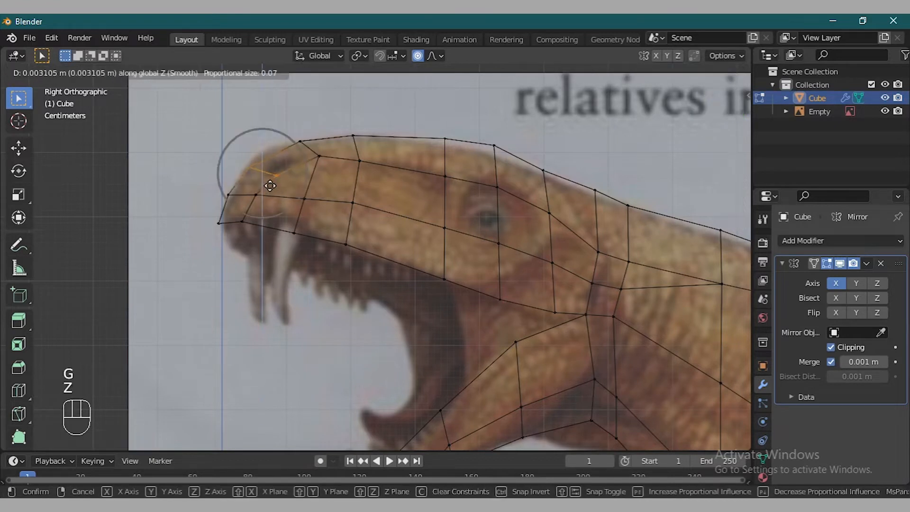
{"action": "left_click", "coordinate": [269, 181]}
- Restore the solid view and cut a new edge line with the Knife along the side of the upper head, from its back to the snout
{"action": "scroll", "coordinate": [319, 179], "scroll_direction": "down", "scroll_amount": 1}
{"action": "middle_click_drag", "start_coordinate": [319, 178], "coordinate": [340, 209]}
{"action": "left_click", "coordinate": [701, 72]}
{"action": "mouse_move", "coordinate": [362, 254]}
{"action": "middle_mouse_down"}
{"action": "mouse_move", "coordinate": [402, 304]}
{"action": "mouse_move", "coordinate": [383, 301]}
{"action": "middle_mouse_up"}
{"action": "scroll", "coordinate": [367, 267], "scroll_direction": "down", "scroll_amount": 3}
{"action": "scroll", "coordinate": [383, 302], "scroll_direction": "up", "scroll_amount": 2}
{"action": "scroll", "coordinate": [30, 369], "scroll_direction": "down", "scroll_amount": 2}
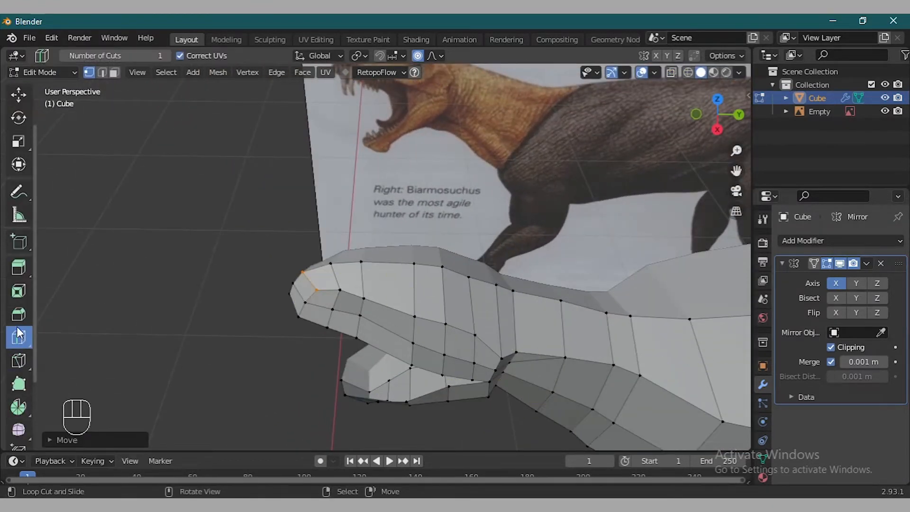
{"action": "scroll", "coordinate": [19, 419], "scroll_direction": "down", "scroll_amount": 3}
{"action": "scroll", "coordinate": [19, 351], "scroll_direction": "down", "scroll_amount": 2}
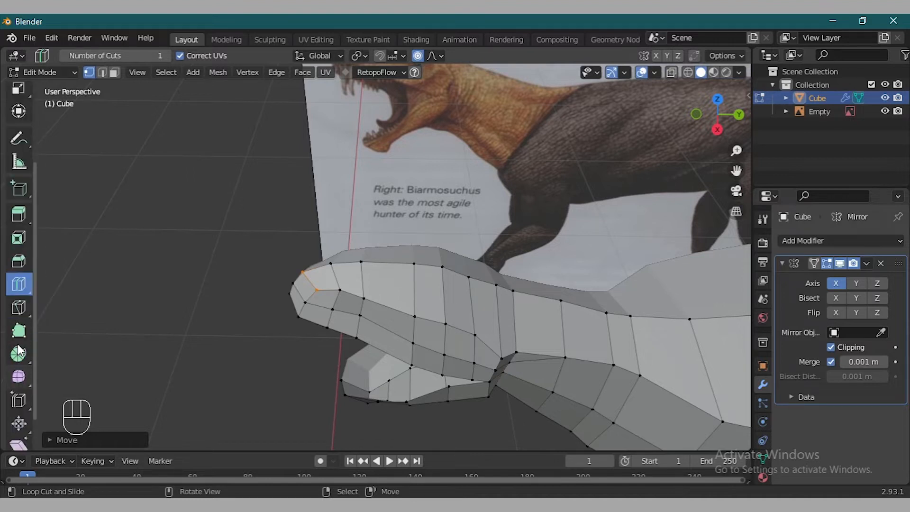
{"action": "left_click", "coordinate": [19, 309]}
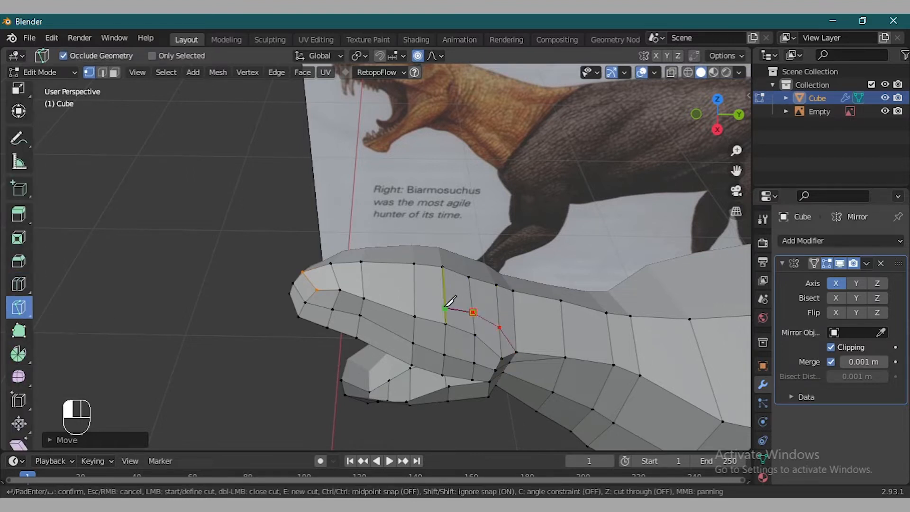
{"action": "key", "text": "Return"}
{"action": "scroll", "coordinate": [23, 100], "scroll_direction": "up", "scroll_amount": 5}
{"action": "left_click", "coordinate": [19, 120]}
{"action": "left_click", "coordinate": [19, 99]}
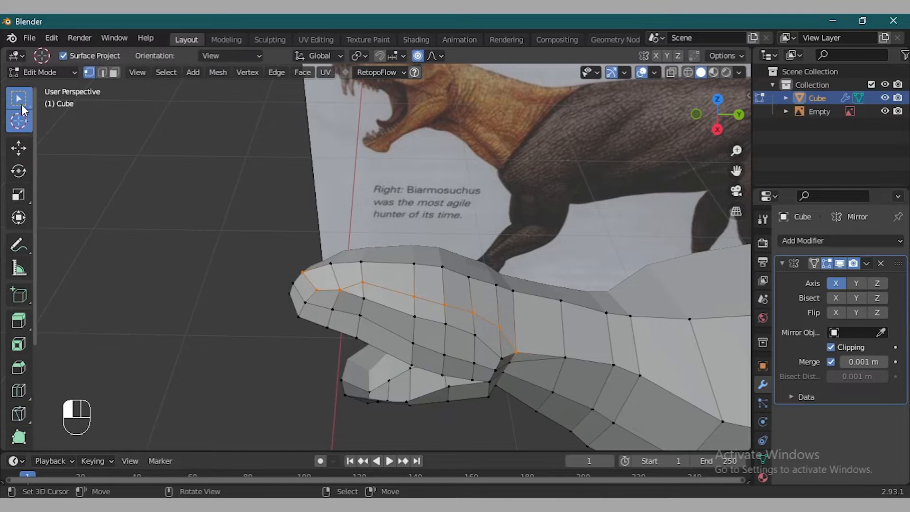
- Select the vertices of the new cut along the upper head and move them vertically along Z
{"action": "scroll", "coordinate": [284, 303], "scroll_direction": "up", "scroll_amount": 2}
{"action": "right_click", "coordinate": [283, 309]}
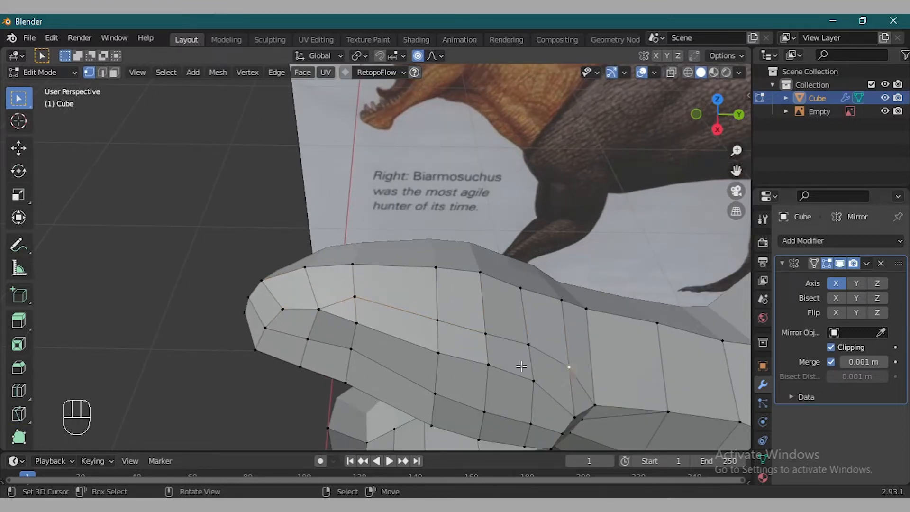
{"action": "key", "text": "g"}
{"action": "key", "text": "z"}
{"action": "left_click", "coordinate": [480, 323]}
{"action": "middle_click_drag", "start_coordinate": [479, 323], "coordinate": [431, 292]}
{"action": "key", "text": "KP_3"}
{"action": "key", "text": "g"}
{"action": "key", "text": "z"}
{"action": "left_click", "coordinate": [454, 222]}
- Move the row of head vertices just below the new cut vertically along Z
{"action": "right_click", "coordinate": [434, 192]}
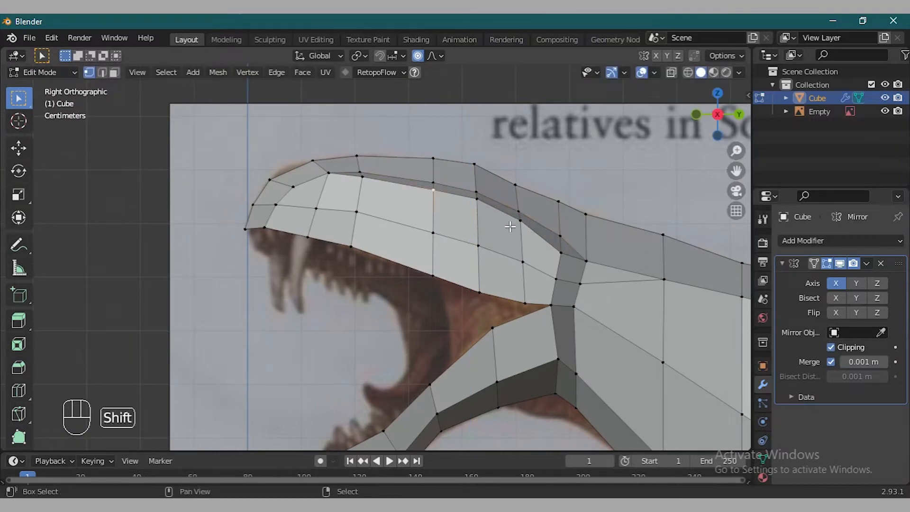
{"action": "key", "text": "g"}
{"action": "key", "text": "z"}
{"action": "left_click", "coordinate": [472, 185]}
{"action": "middle_click_drag", "start_coordinate": [472, 184], "coordinate": [463, 289]}
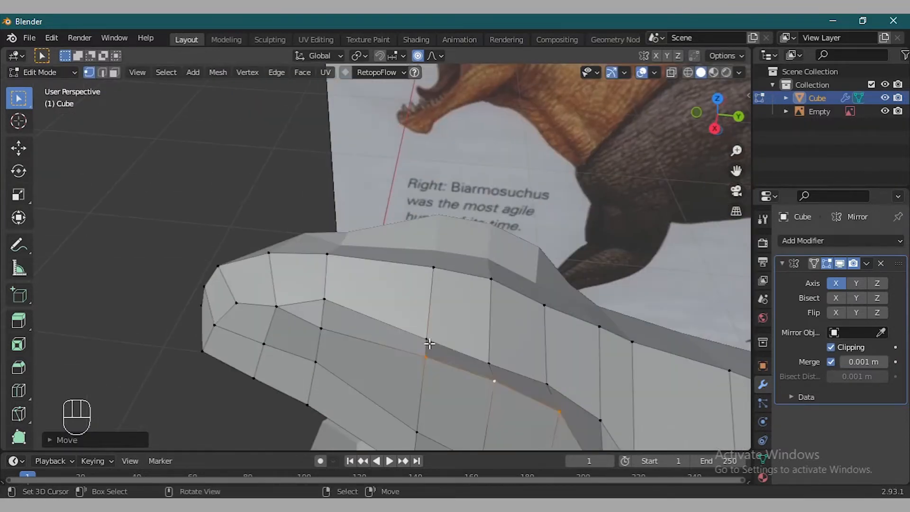
- Select the vertices of the new cut above the eye area and move them along Z to form the brow
{"action": "right_click", "coordinate": [491, 364], "text": "shift"}
{"action": "scroll", "coordinate": [488, 341], "scroll_direction": "down", "scroll_amount": 5}
{"action": "middle_click_drag", "start_coordinate": [487, 333], "coordinate": [409, 320]}
{"action": "key", "text": "g"}
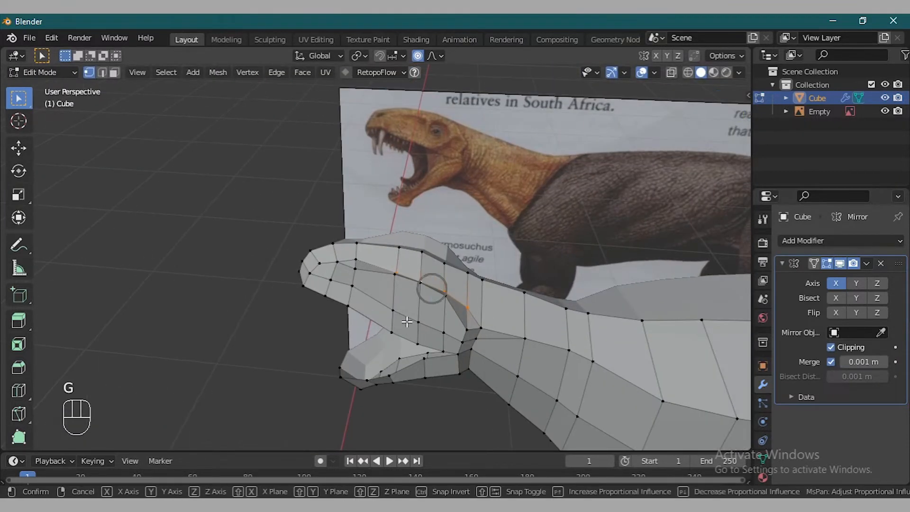
{"action": "key", "text": "z"}
{"action": "left_click", "coordinate": [412, 315]}
- Refine the brow ridge by moving its rear vertices along Z, comparing the head with the side reference
{"action": "middle_click_drag", "start_coordinate": [441, 357], "coordinate": [440, 287]}
{"action": "scroll", "coordinate": [439, 284], "scroll_direction": "up", "scroll_amount": 3}
{"action": "right_click", "coordinate": [528, 241]}
{"action": "key", "text": "g"}
{"action": "key", "text": "z"}
{"action": "left_click", "coordinate": [530, 268]}
{"action": "middle_click_drag", "start_coordinate": [530, 287], "coordinate": [440, 236]}
{"action": "key", "text": "g"}
{"action": "key", "text": "z"}
{"action": "left_click", "coordinate": [493, 244]}
{"action": "middle_click_drag", "start_coordinate": [493, 243], "coordinate": [378, 244]}
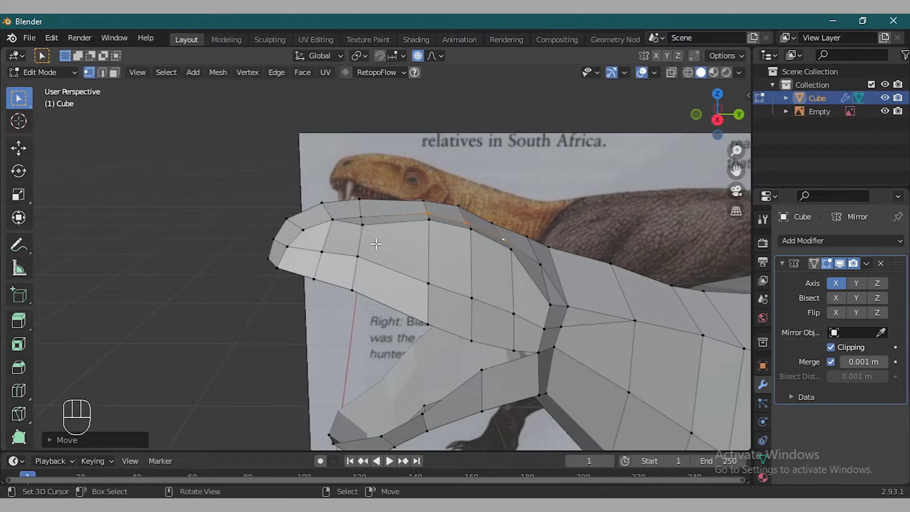
{"action": "key", "text": "KP_3"}
{"action": "middle_click_drag", "start_coordinate": [456, 237], "coordinate": [482, 319]}
- In bottom view, move the underside edge vertex at mid-torso inward along X
{"action": "key", "text": "Tab"}
{"action": "scroll", "coordinate": [530, 231], "scroll_direction": "down", "scroll_amount": 4}
{"action": "key", "text": "Tab"}
{"action": "scroll", "coordinate": [422, 315], "scroll_direction": "up", "scroll_amount": 1}
{"action": "key", "text": "ctrl+KP_7"}
{"action": "key", "text": "ctrl+KP_2"}
{"action": "key", "text": "ctrl+KP_2"}
{"action": "scroll", "coordinate": [479, 316], "scroll_direction": "up", "scroll_amount": 3}
{"action": "key", "text": "ctrl+KP_2"}
{"action": "key", "text": "ctrl+KP_2"}
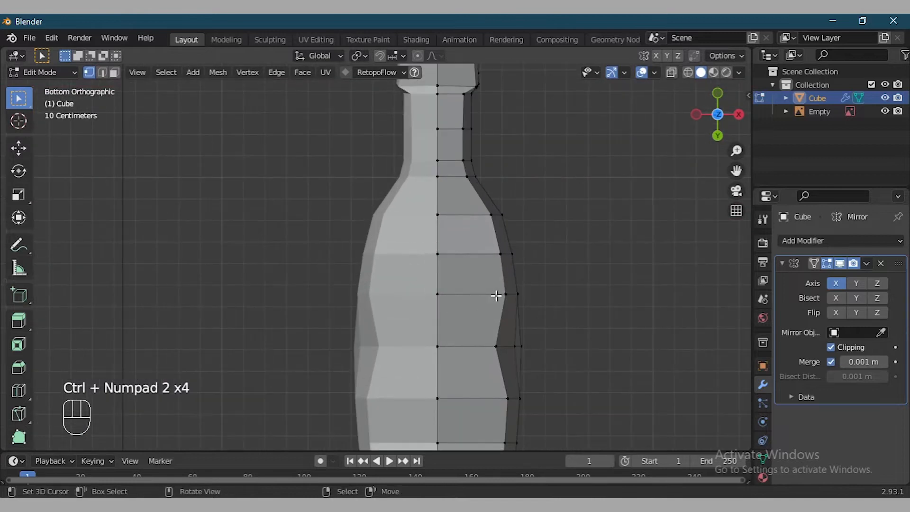
{"action": "key", "text": "g"}
{"action": "key", "text": "z"}
{"action": "key", "text": "x"}
{"action": "left_click", "coordinate": [555, 288]}
- Select the underside edge vertices of the front torso and move them inward along X
{"action": "right_click", "coordinate": [492, 238]}
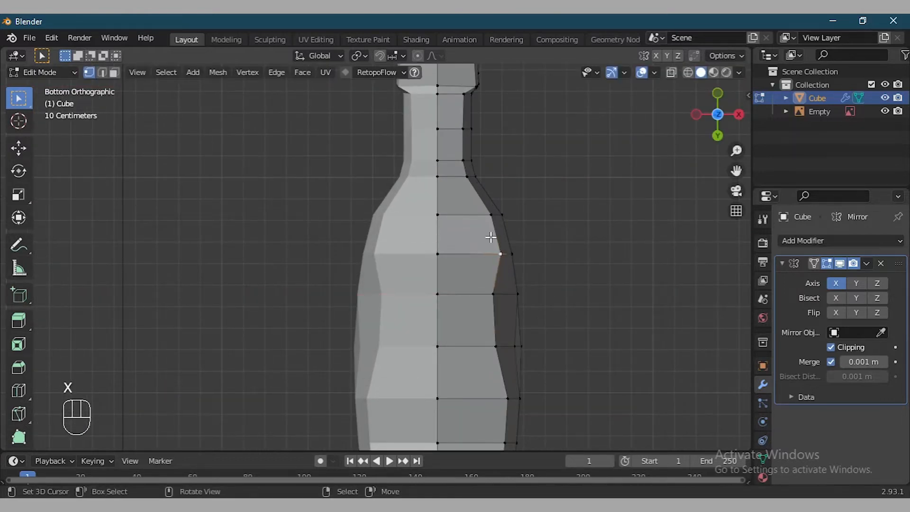
{"action": "key", "text": "g"}
{"action": "key", "text": "x"}
{"action": "left_click", "coordinate": [606, 213]}
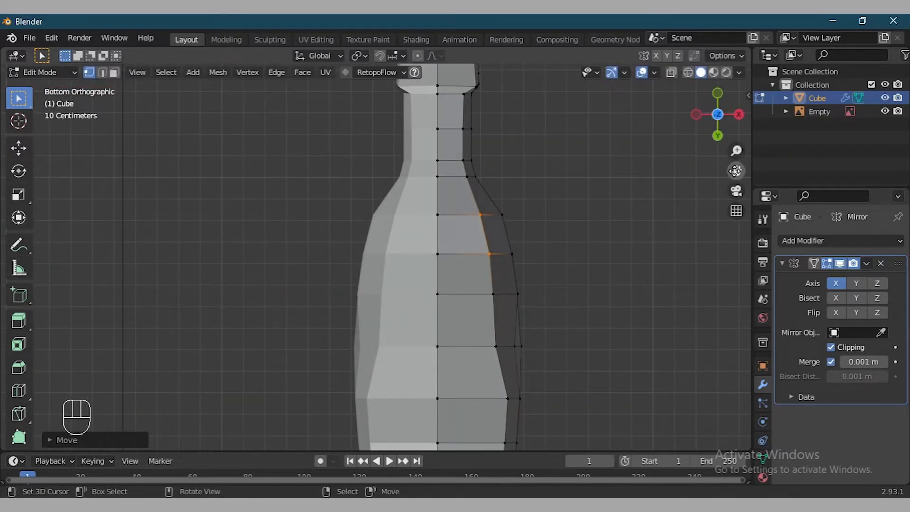
- Select the underside edge vertices of the neck and move them inward along X
{"action": "left_click_drag", "start_coordinate": [736, 170], "coordinate": [749, 272]}
{"action": "scroll", "coordinate": [508, 163], "scroll_direction": "up", "scroll_amount": 1}
{"action": "right_click", "coordinate": [497, 186]}
{"action": "key", "text": "g"}
{"action": "key", "text": "x"}
{"action": "left_click", "coordinate": [517, 260]}
- Move the underside edge vertices at the back of the lower jaw inward along X to taper it
{"action": "left_click_drag", "start_coordinate": [736, 169], "coordinate": [723, 224]}
{"action": "scroll", "coordinate": [545, 169], "scroll_direction": "up", "scroll_amount": 3}
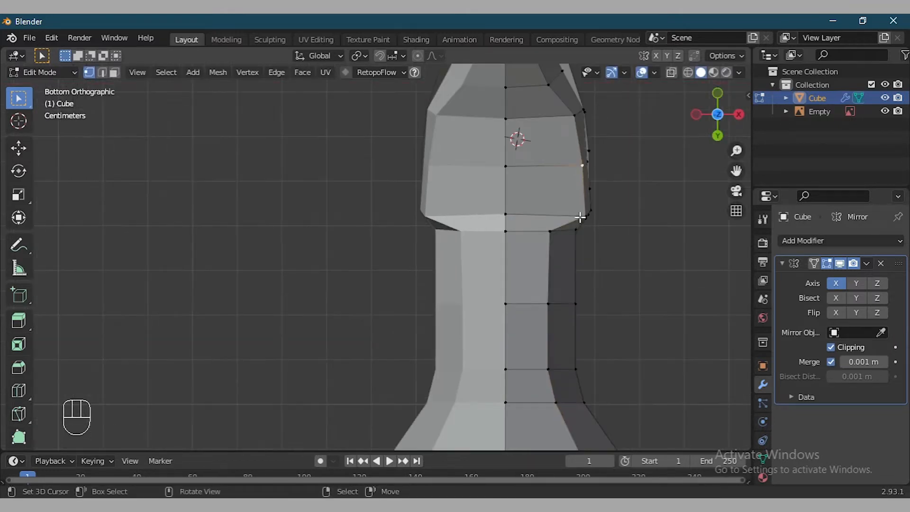
{"action": "left_click", "coordinate": [589, 151], "text": "ctrl"}
{"action": "key", "text": "g"}
{"action": "key", "text": "x"}
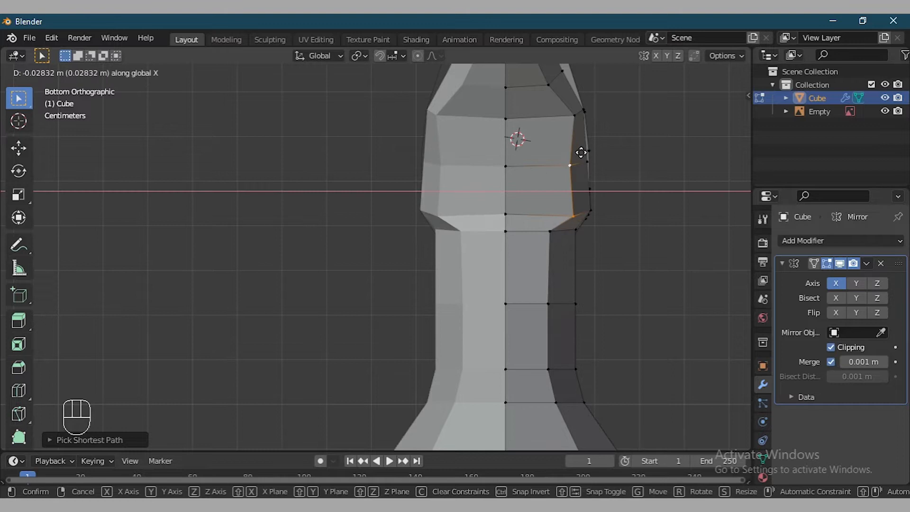
{"action": "left_click", "coordinate": [581, 152]}
{"action": "left_click", "coordinate": [572, 116]}
{"action": "key", "text": "g"}
{"action": "key", "text": "x"}
{"action": "left_click", "coordinate": [566, 117]}
- Select the underside edge vertices along the rear torso and move them inward along X
{"action": "left_click_drag", "start_coordinate": [736, 170], "coordinate": [708, 14]}
{"action": "right_click", "coordinate": [501, 369]}
{"action": "key", "text": "g"}
{"action": "key", "text": "x"}
{"action": "left_click", "coordinate": [547, 292]}
{"action": "scroll", "coordinate": [607, 240], "scroll_direction": "down", "scroll_amount": 4}
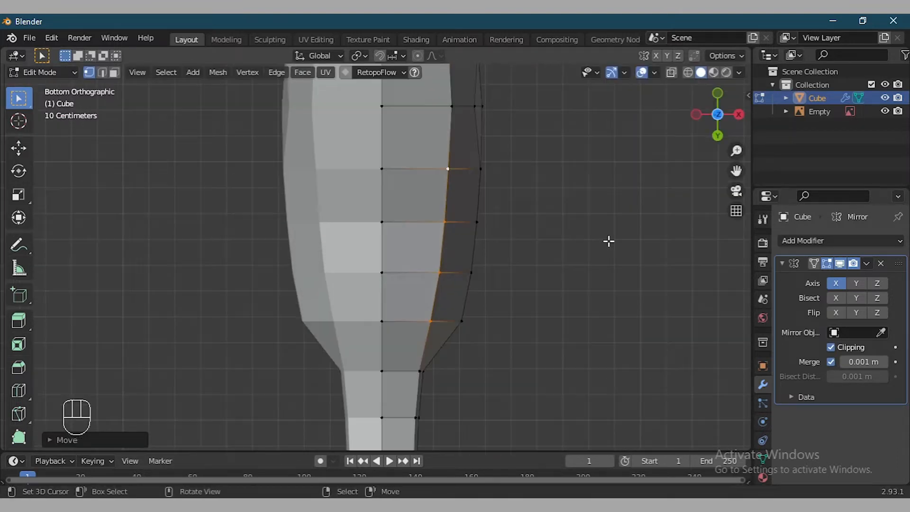
{"action": "right_click", "coordinate": [456, 133]}
{"action": "key", "text": "g"}
{"action": "key", "text": "x"}
{"action": "left_click", "coordinate": [460, 136]}
- Select the underside edge path from the tail base to the tip and try moving it inward along X
{"action": "left_click_drag", "start_coordinate": [737, 171], "coordinate": [759, 15]}
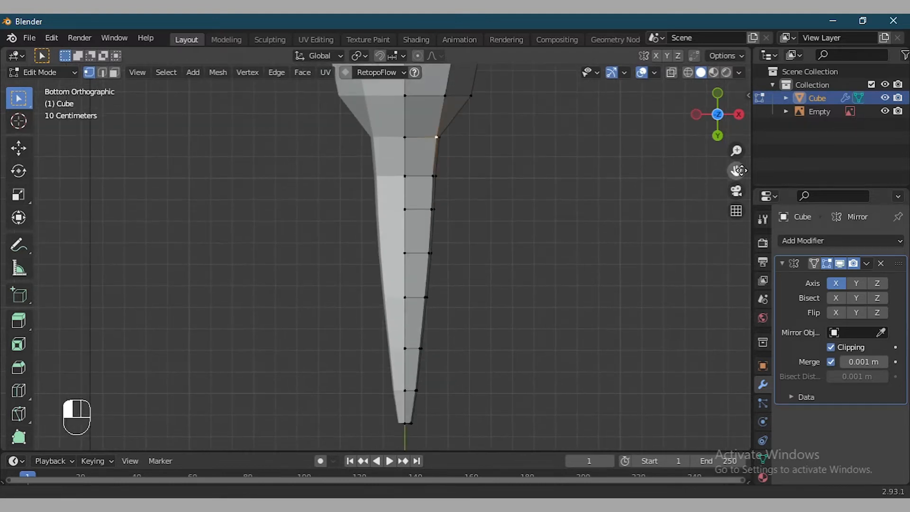
{"action": "left_click", "coordinate": [407, 420], "text": "ctrl"}
{"action": "key", "text": "g"}
{"action": "key", "text": "x"}
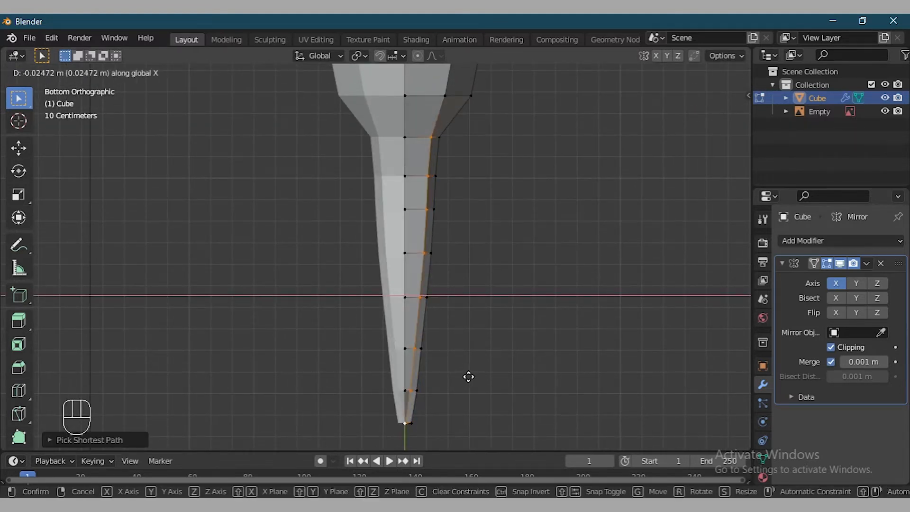
{"action": "left_click", "coordinate": [466, 376]}
{"action": "key", "text": "r"}
{"action": "key", "text": "Escape"}
{"action": "key", "text": "ctrl+z"}
- Rotate the selected tail underside path and move it inward along X to narrow the tail's underside
{"action": "key", "text": "r"}
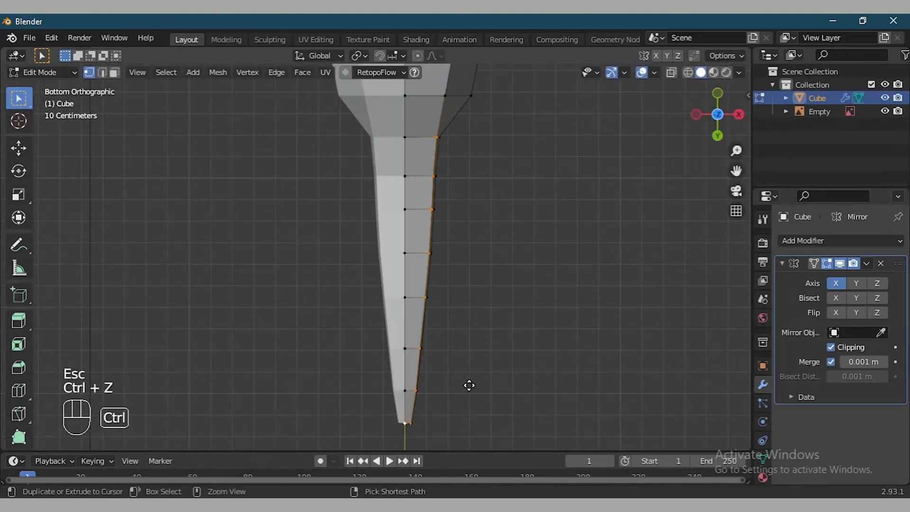
{"action": "left_click", "coordinate": [467, 385]}
{"action": "key", "text": "g"}
{"action": "key", "text": "x"}
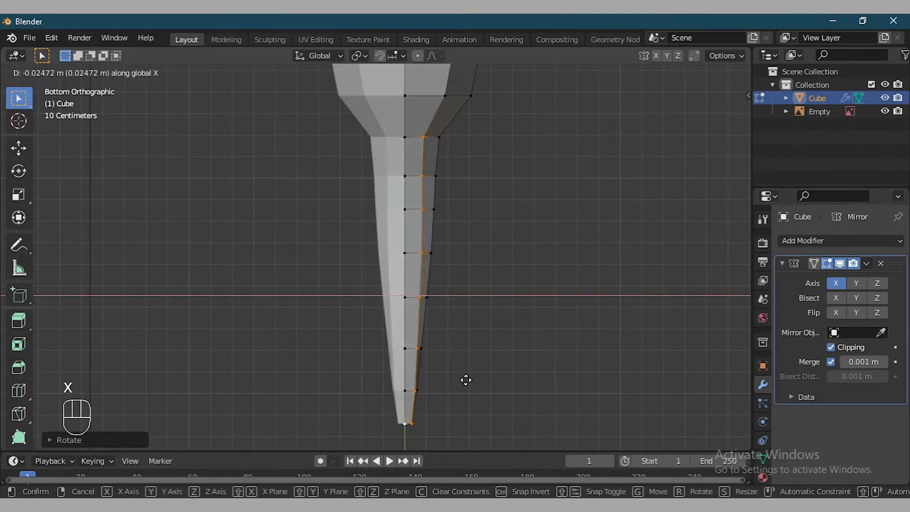
{"action": "left_click", "coordinate": [466, 380]}
- Select the boundary edge loop of the open mouth and hide the rest of the mesh
{"action": "middle_click_drag", "start_coordinate": [463, 380], "coordinate": [476, 273]}
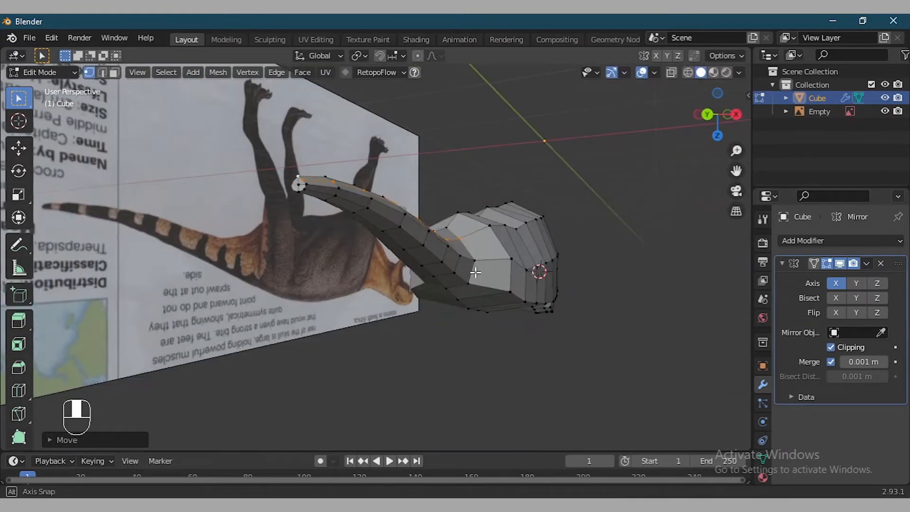
{"action": "key", "text": "KP_3"}
{"action": "scroll", "coordinate": [297, 332], "scroll_direction": "up", "scroll_amount": 5}
{"action": "middle_click_drag", "start_coordinate": [297, 332], "coordinate": [361, 323]}
{"action": "key", "text": "shift+s"}
{"action": "scroll", "coordinate": [261, 302], "scroll_direction": "up", "scroll_amount": 3}
{"action": "scroll", "coordinate": [260, 303], "scroll_direction": "down", "scroll_amount": 2}
{"action": "right_click", "coordinate": [270, 312]}
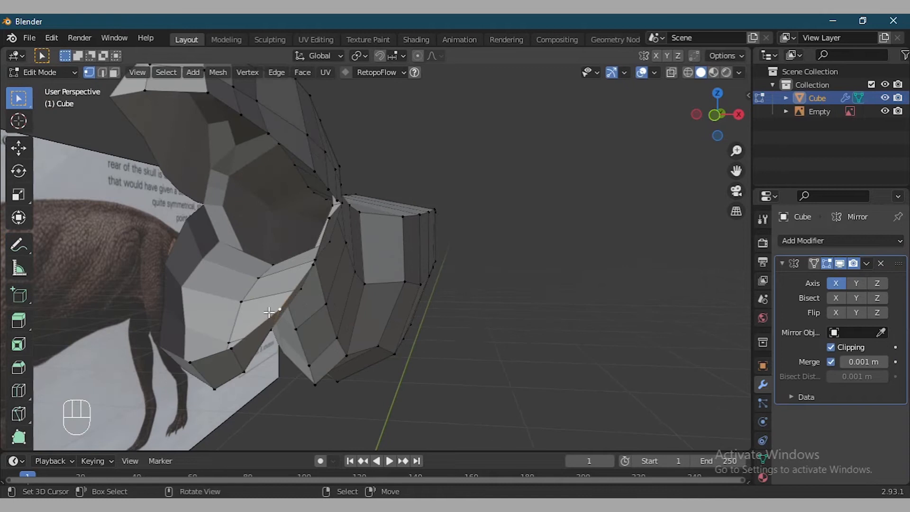
{"action": "scroll", "coordinate": [221, 366], "scroll_direction": "down", "scroll_amount": 3}
{"action": "scroll", "coordinate": [208, 348], "scroll_direction": "up", "scroll_amount": 5}
{"action": "scroll", "coordinate": [156, 335], "scroll_direction": "down", "scroll_amount": 4}
{"action": "key", "text": "shift+h"}
- Extrude the mouth's boundary loop inward twice, constraining the second extrusion to the X axis, to form the lip thickness
{"action": "key", "text": "e"}
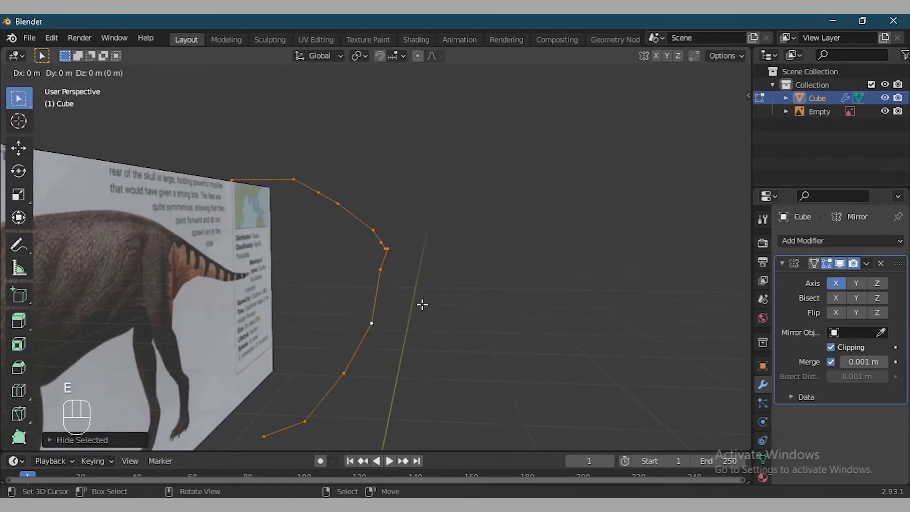
{"action": "left_click", "coordinate": [416, 305]}
{"action": "middle_click_drag", "start_coordinate": [385, 313], "coordinate": [394, 304]}
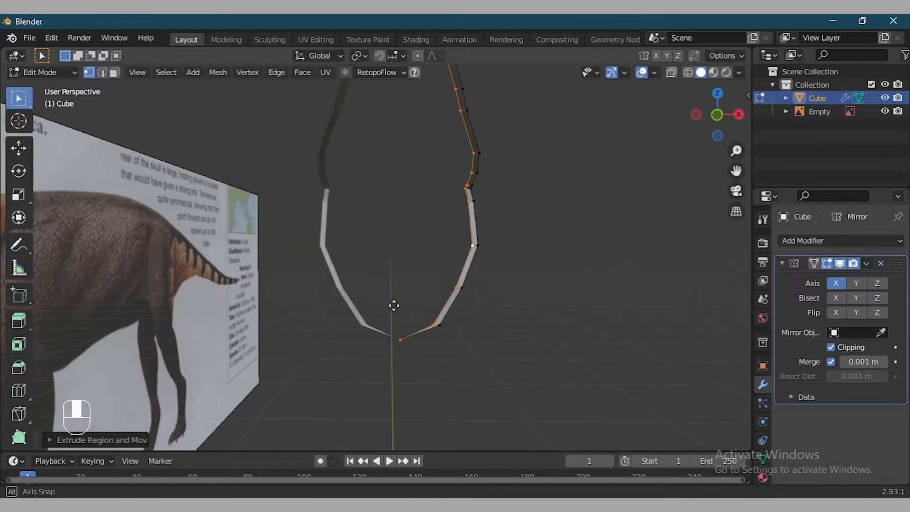
{"action": "scroll", "coordinate": [327, 312], "scroll_direction": "up", "scroll_amount": 4}
{"action": "scroll", "coordinate": [327, 313], "scroll_direction": "down", "scroll_amount": 4}
{"action": "middle_click_drag", "start_coordinate": [402, 349], "coordinate": [411, 355]}
{"action": "key", "text": "e"}
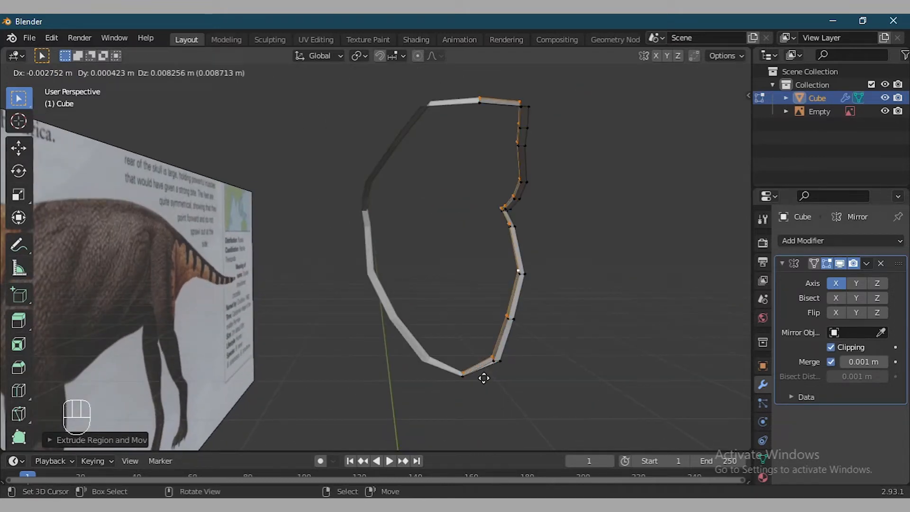
{"action": "key", "text": "x"}
{"action": "left_click", "coordinate": [478, 377]}
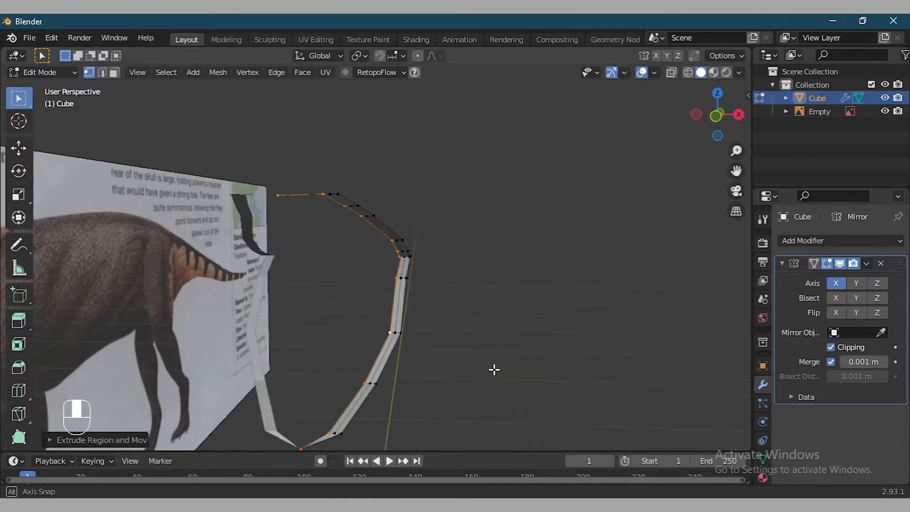
- Select vertices of the mouth's lip strip and flatten them along Z with a scale of 0
{"action": "scroll", "coordinate": [323, 319], "scroll_direction": "up", "scroll_amount": 3}
{"action": "key", "text": "KP_8"}
{"action": "key", "text": "KP_8"}
{"action": "key", "text": "ctrl+KP_2"}
{"action": "key", "text": "ctrl+KP_2"}
{"action": "key", "text": "ctrl+KP_2"}
{"action": "key", "text": "ctrl+KP_2"}
{"action": "key", "text": "ctrl+KP_2"}
{"action": "key", "text": "ctrl+KP_2"}
{"action": "key", "text": "ctrl+KP_2"}
{"action": "key", "text": "ctrl+KP_2"}
{"action": "key", "text": "ctrl+KP_2"}
{"action": "key", "text": "KP_2"}
{"action": "key", "text": "KP_8"}
{"action": "key", "text": "KP_8"}
{"action": "key", "text": "KP_3"}
{"action": "left_click_drag", "start_coordinate": [736, 171], "coordinate": [323, 308]}
{"action": "middle_click_drag", "start_coordinate": [323, 308], "coordinate": [379, 375]}
{"action": "scroll", "coordinate": [323, 319], "scroll_direction": "up", "scroll_amount": 4}
{"action": "right_click_drag", "start_coordinate": [144, 363], "coordinate": [154, 359]}
{"action": "left_click", "coordinate": [180, 383]}
{"action": "middle_click_drag", "start_coordinate": [185, 382], "coordinate": [311, 374]}
{"action": "key", "text": "s"}
{"action": "key", "text": "z"}
{"action": "key", "text": "KP_0"}
{"action": "key", "text": "KP_Enter"}
- Move the flattened lip vertices along the Y axis in two adjustments
{"action": "key", "text": "g"}
{"action": "key", "text": "y"}
{"action": "left_click", "coordinate": [411, 191]}
{"action": "key", "text": "g"}
{"action": "key", "text": "y"}
{"action": "left_click", "coordinate": [410, 193]}
{"action": "mouse_move", "coordinate": [735, 171]}
{"action": "left_mouse_down"}
{"action": "mouse_move", "coordinate": [732, 180]}
{"action": "mouse_move", "coordinate": [731, 157]}
{"action": "left_mouse_up"}
{"action": "middle_click_drag", "start_coordinate": [346, 365], "coordinate": [396, 329]}
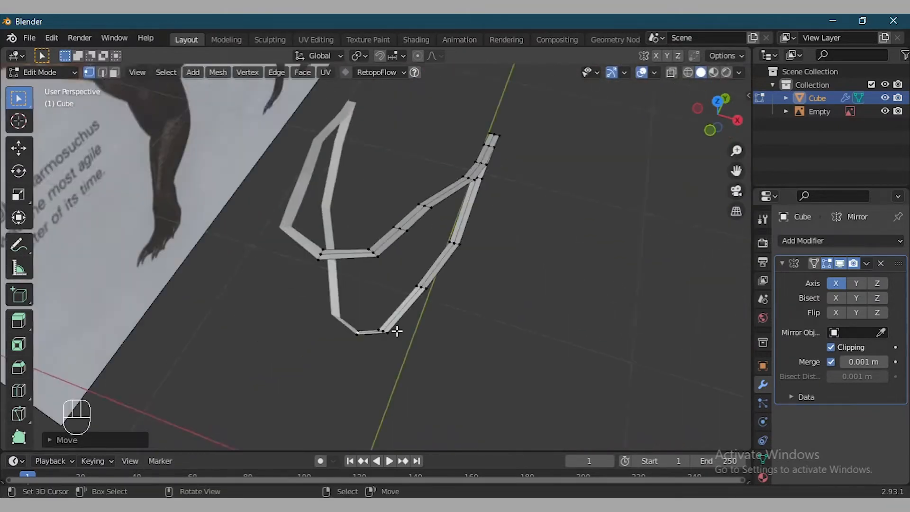
- Try moving the front lip vertices of the lower jaw along Y and undo the moves
{"action": "scroll", "coordinate": [397, 329], "scroll_direction": "up", "scroll_amount": 4}
{"action": "key", "text": "y"}
{"action": "right_click_drag", "start_coordinate": [345, 404], "coordinate": [348, 397]}
{"action": "right_click", "coordinate": [380, 401]}
{"action": "key", "text": "g"}
{"action": "key", "text": "y"}
{"action": "left_click", "coordinate": [381, 387]}
{"action": "key", "text": "ctrl+z"}
{"action": "key", "text": "ctrl+z"}
- Shift the lower jaw's front lip vertices along Y one by one to even out the lip's width
{"action": "key", "text": "g"}
{"action": "key", "text": "y"}
{"action": "right_click_drag", "start_coordinate": [382, 402], "coordinate": [392, 407]}
{"action": "key", "text": "y"}
{"action": "right_click_drag", "start_coordinate": [382, 400], "coordinate": [388, 398]}
{"action": "right_click_drag", "start_coordinate": [345, 413], "coordinate": [346, 410]}
{"action": "key", "text": "y"}
{"action": "right_click_drag", "start_coordinate": [351, 408], "coordinate": [352, 406]}
{"action": "key", "text": "y"}
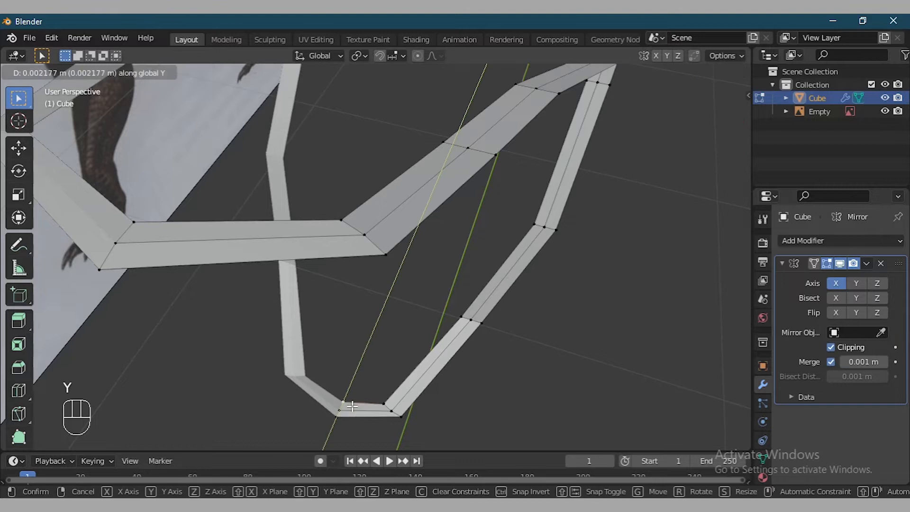
{"action": "left_click", "coordinate": [352, 407]}
- Select the middle and inner edge loops of the lip strip and move them slightly inward
{"action": "middle_click_drag", "start_coordinate": [353, 408], "coordinate": [377, 346]}
{"action": "key", "text": "g"}
{"action": "key", "text": "g"}
{"action": "left_click", "coordinate": [446, 321]}
{"action": "key", "text": "g"}
{"action": "key", "text": "g"}
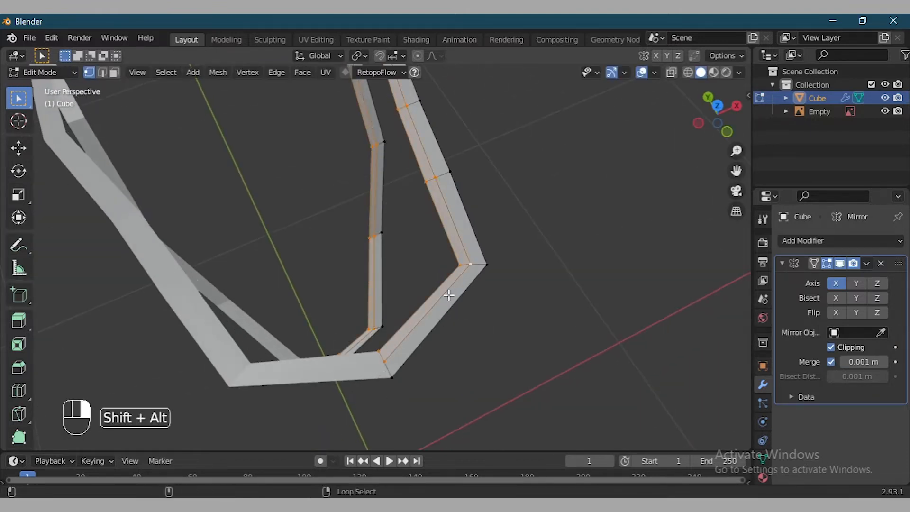
{"action": "key", "text": "Escape"}
{"action": "key", "text": "g"}
{"action": "left_click", "coordinate": [460, 288]}
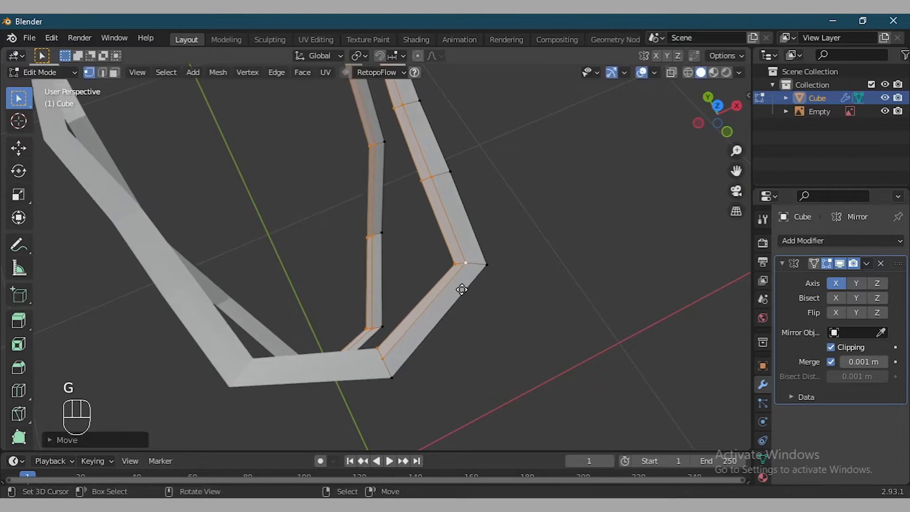
- Extrude an inner vertex of the upper lip along X to the centre line and fill the front palate face
{"action": "middle_click_drag", "start_coordinate": [460, 289], "coordinate": [383, 309]}
{"action": "middle_click_drag", "start_coordinate": [415, 258], "coordinate": [346, 281]}
{"action": "key", "text": "e"}
{"action": "key", "text": "x"}
{"action": "left_click", "coordinate": [374, 309]}
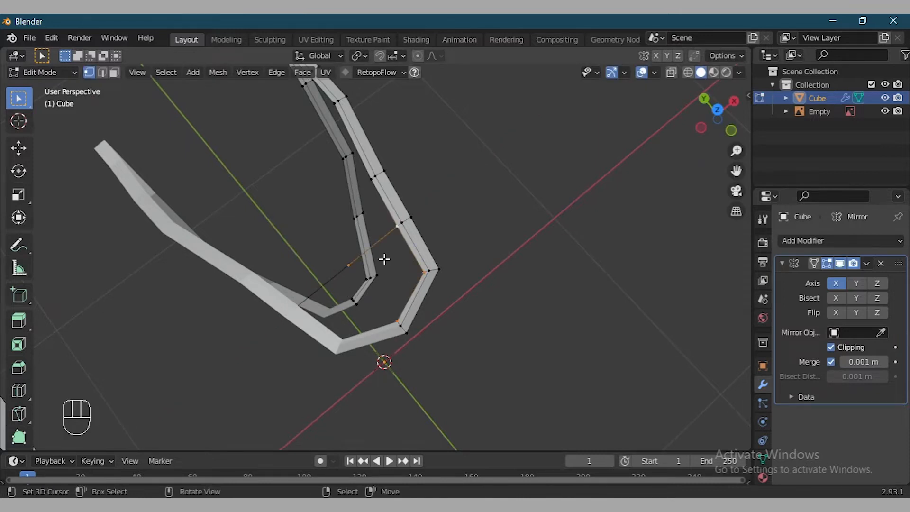
{"action": "key", "text": "f"}
- Move the front palate's centre vertex along Z to start arching the roof of the mouth
{"action": "middle_click_drag", "start_coordinate": [381, 261], "coordinate": [320, 127]}
{"action": "right_click", "coordinate": [335, 179]}
{"action": "key", "text": "g"}
{"action": "key", "text": "z"}
{"action": "left_click", "coordinate": [340, 164]}
{"action": "middle_click_drag", "start_coordinate": [339, 161], "coordinate": [360, 195]}
{"action": "middle_click_drag", "start_coordinate": [465, 158], "coordinate": [366, 240]}
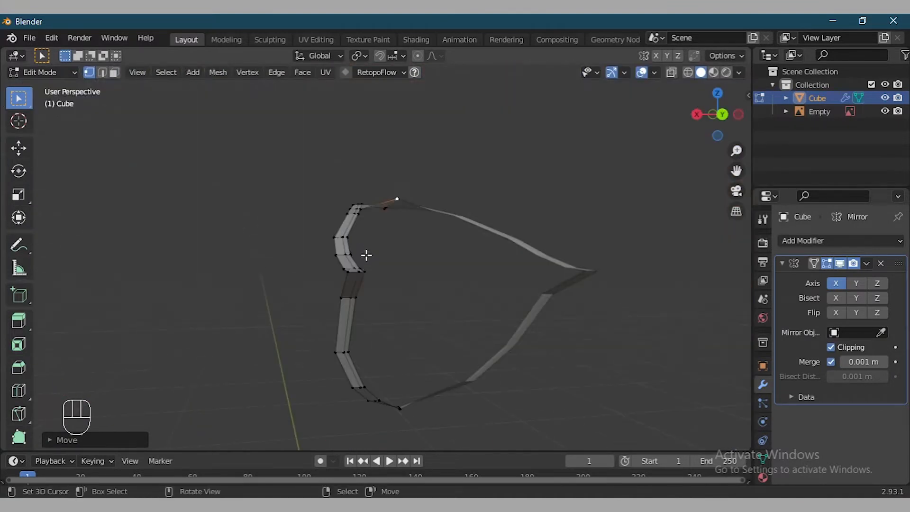
- Extrude the inner vertex at the mouth corner along X to the centre line and move it along Y
{"action": "key", "text": "e"}
{"action": "key", "text": "x"}
{"action": "left_click", "coordinate": [498, 294]}
{"action": "middle_click_drag", "start_coordinate": [499, 296], "coordinate": [554, 366]}
{"action": "key", "text": "g"}
{"action": "key", "text": "y"}
{"action": "left_click", "coordinate": [545, 348]}
- Connect the palate's front and back centre vertices with an edge and subdivide it with 4 cuts
{"action": "key", "text": "f"}
{"action": "middle_click_drag", "start_coordinate": [408, 218], "coordinate": [372, 252]}
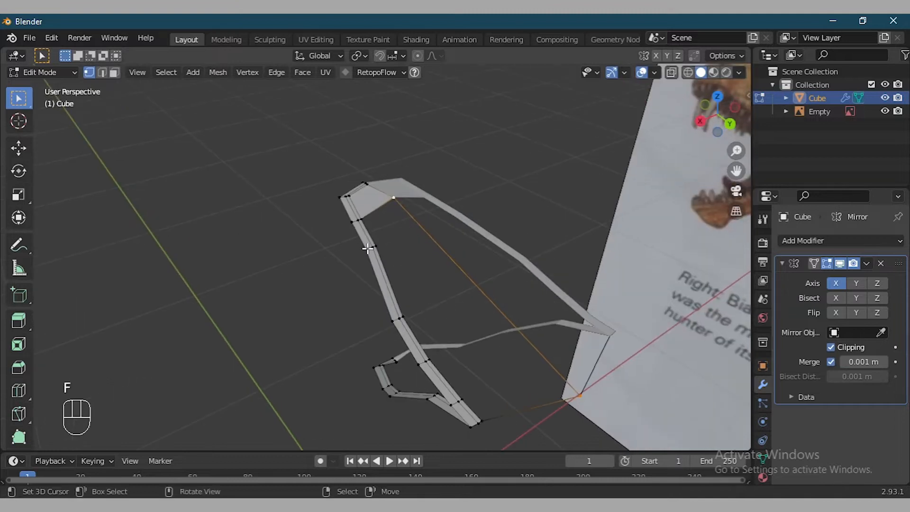
{"action": "key", "text": "w"}
{"action": "left_click", "coordinate": [142, 190]}
{"action": "left_click", "coordinate": [101, 439]}
{"action": "left_click", "coordinate": [219, 348]}
{"action": "left_click", "coordinate": [220, 348]}
{"action": "left_click", "coordinate": [220, 348]}
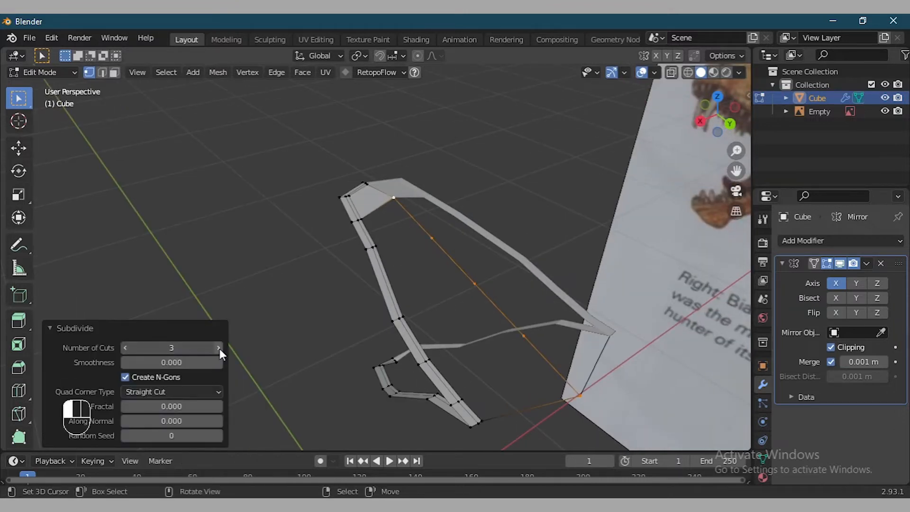
{"action": "left_click", "coordinate": [53, 326]}
- Raise the new palate centre vertices along Z one by one to form an arched roof line
{"action": "key", "text": "z"}
{"action": "right_click_drag", "start_coordinate": [426, 232], "coordinate": [426, 221]}
{"action": "middle_click_drag", "start_coordinate": [428, 223], "coordinate": [471, 237]}
{"action": "key", "text": "z"}
{"action": "right_click_drag", "start_coordinate": [473, 237], "coordinate": [477, 217]}
{"action": "right_click_drag", "start_coordinate": [521, 255], "coordinate": [520, 238]}
{"action": "key", "text": "z"}
{"action": "key", "text": "z"}
{"action": "right_click_drag", "start_coordinate": [570, 275], "coordinate": [577, 262]}
- Connect the lower jaw's front centre vertex to the back of the mouth and subdivide that edge with multiple cuts
{"action": "middle_click_drag", "start_coordinate": [526, 280], "coordinate": [408, 400]}
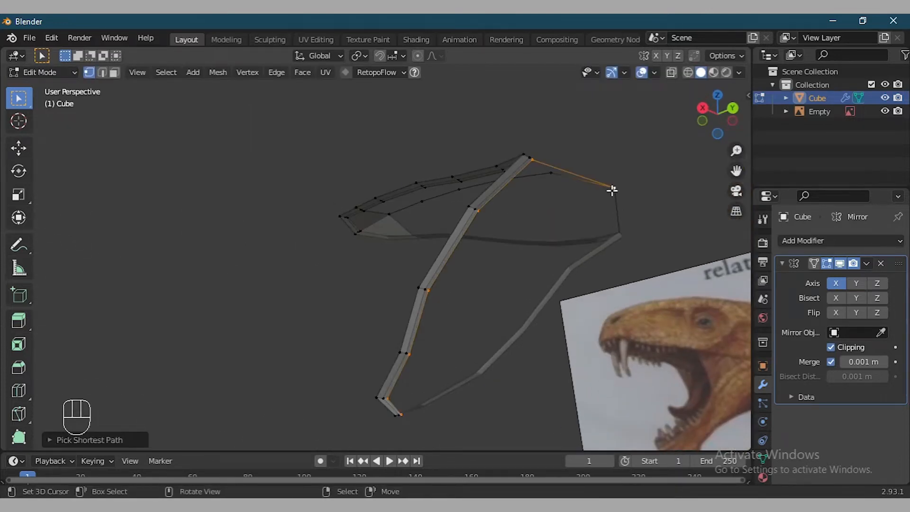
{"action": "middle_click_drag", "start_coordinate": [505, 300], "coordinate": [395, 409]}
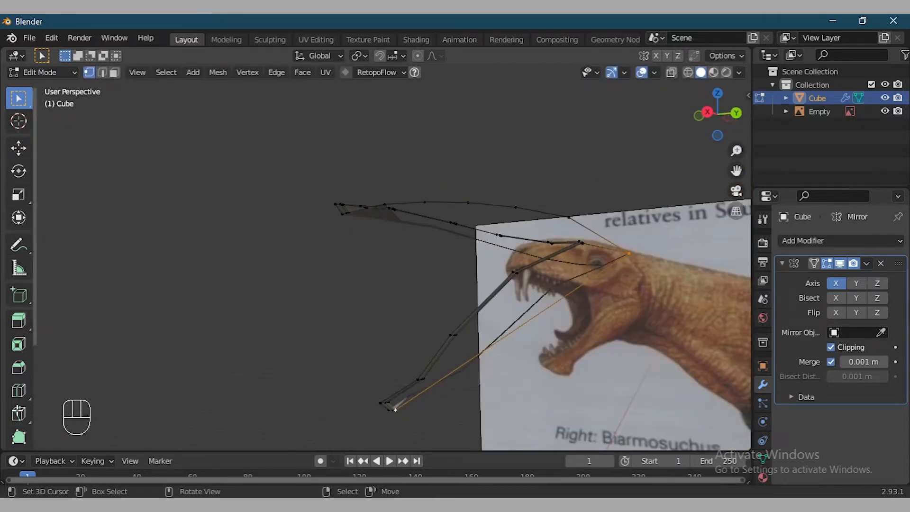
{"action": "key", "text": "ctrl+z"}
{"action": "left_click", "coordinate": [18, 98]}
{"action": "key", "text": "w"}
{"action": "left_click", "coordinate": [379, 192]}
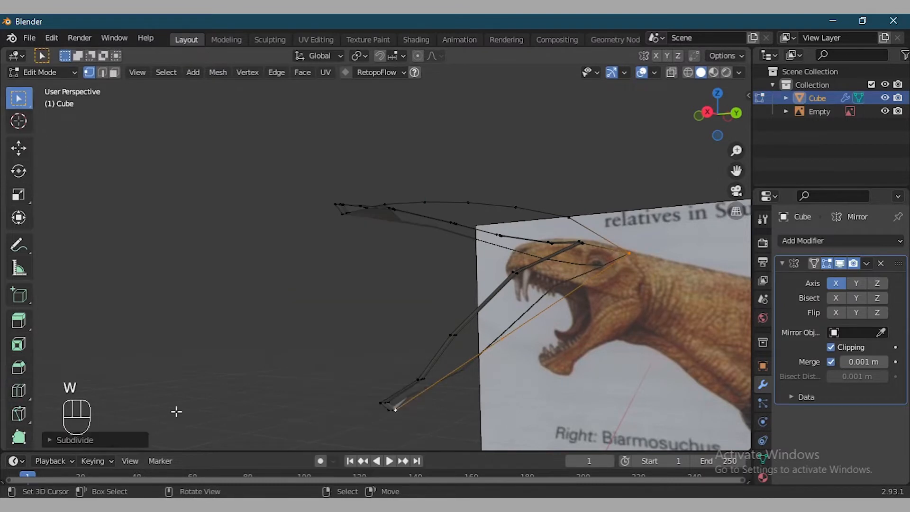
{"action": "left_click", "coordinate": [71, 440]}
{"action": "left_click", "coordinate": [216, 346]}
{"action": "left_click", "coordinate": [217, 346]}
{"action": "left_click", "coordinate": [62, 330]}
{"action": "middle_click_drag", "start_coordinate": [488, 363], "coordinate": [506, 358]}
- Move the lower jaw's new centre vertices along Z to curve the floor of the mouth
{"action": "right_click", "coordinate": [449, 380]}
{"action": "key", "text": "g"}
{"action": "key", "text": "z"}
{"action": "left_click", "coordinate": [450, 396]}
{"action": "right_click", "coordinate": [507, 331]}
{"action": "key", "text": "g"}
{"action": "key", "text": "z"}
{"action": "left_click", "coordinate": [553, 319]}
- Fill the gaps between the centre line and the lip with faces to close the mouth interior
{"action": "middle_click_drag", "start_coordinate": [553, 319], "coordinate": [399, 152]}
{"action": "key", "text": "f"}
{"action": "key", "text": "f"}
{"action": "key", "text": "f"}
{"action": "key", "text": "f"}
{"action": "key", "text": "f"}
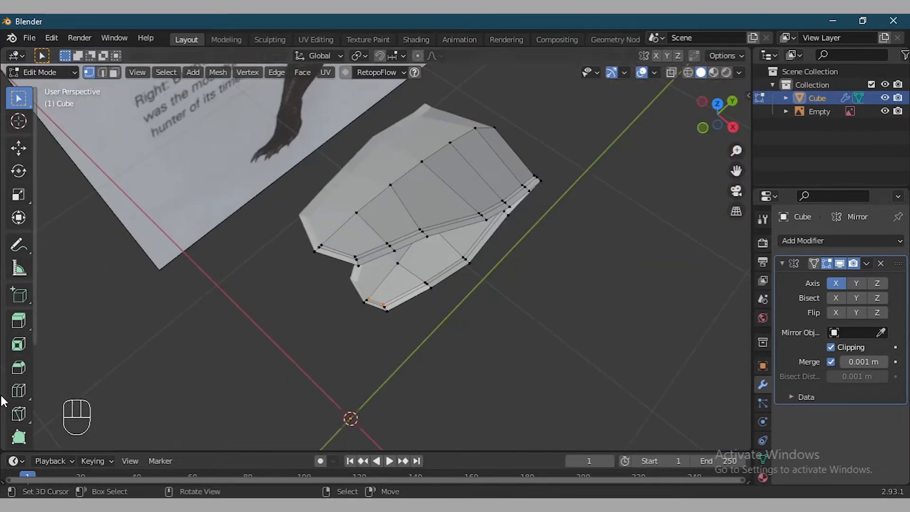
- Add a lengthwise loop cut between the mouth's centre line and lip, and scale it along Z to round the interior
{"action": "left_click", "coordinate": [19, 391]}
{"action": "left_click", "coordinate": [351, 258]}
{"action": "middle_click_drag", "start_coordinate": [450, 285], "coordinate": [524, 366]}
{"action": "key", "text": "w"}
{"action": "key", "text": "s"}
{"action": "key", "text": "z"}
{"action": "left_click", "coordinate": [553, 329]}
{"action": "middle_click_drag", "start_coordinate": [554, 329], "coordinate": [390, 256]}
{"action": "scroll", "coordinate": [517, 335], "scroll_direction": "up", "scroll_amount": 5}
{"action": "left_click", "coordinate": [518, 335]}
{"action": "middle_click_drag", "start_coordinate": [518, 335], "coordinate": [393, 366]}
- In right view, add a crosswise loop cut at the back of the lower jaw interior and reposition the mid-jaw edge loop
{"action": "key", "text": "KP_3"}
{"action": "key", "text": "KP_3"}
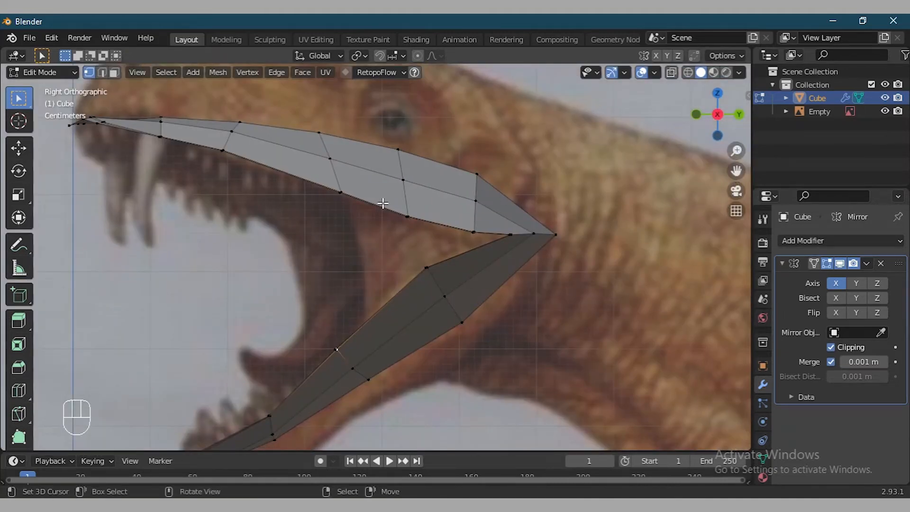
{"action": "left_click", "coordinate": [19, 390]}
{"action": "left_click", "coordinate": [477, 274]}
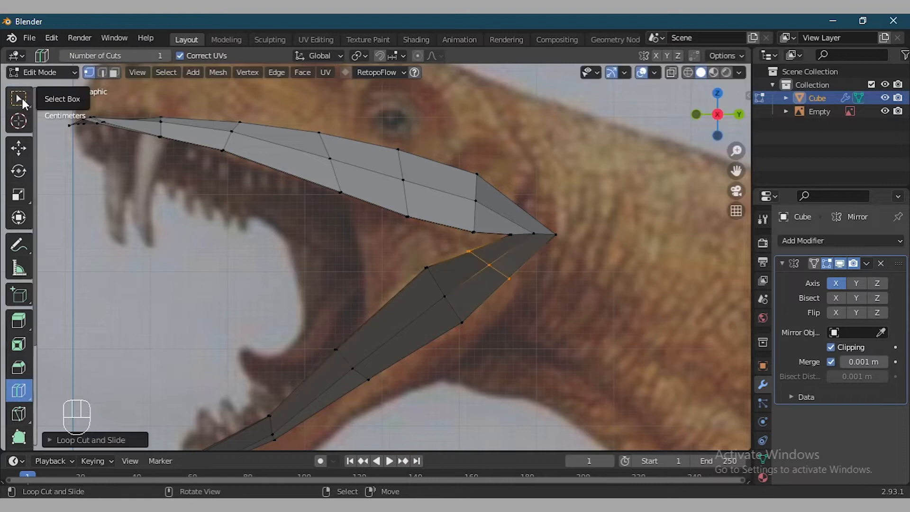
{"action": "left_click", "coordinate": [341, 349], "text": "alt"}
{"action": "key", "text": "g"}
{"action": "key", "text": "g"}
{"action": "key", "text": "g"}
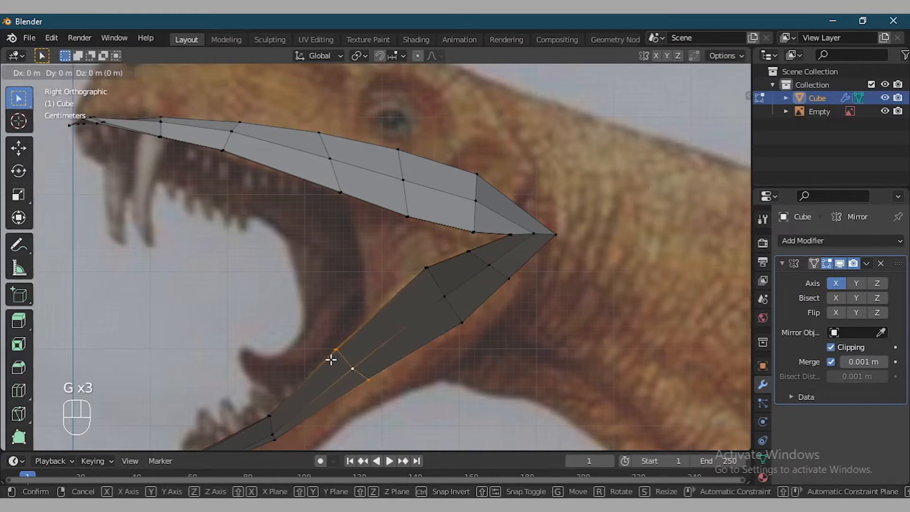
{"action": "left_click", "coordinate": [356, 339]}
- Bridge the upper and lower inner lips with a cheek face and delete the lip faces behind it
{"action": "middle_click_drag", "start_coordinate": [355, 291], "coordinate": [480, 230]}
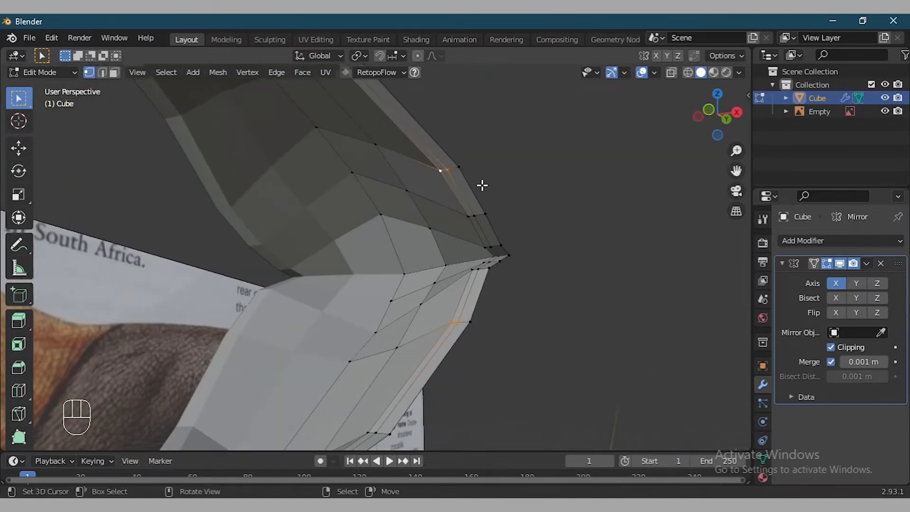
{"action": "middle_click_drag", "start_coordinate": [493, 194], "coordinate": [417, 182]}
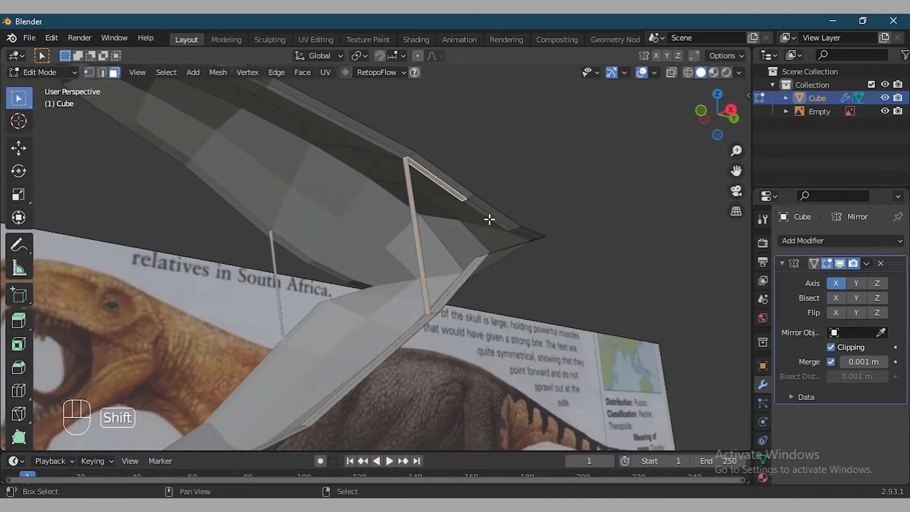
{"action": "middle_click_drag", "start_coordinate": [519, 234], "coordinate": [461, 299]}
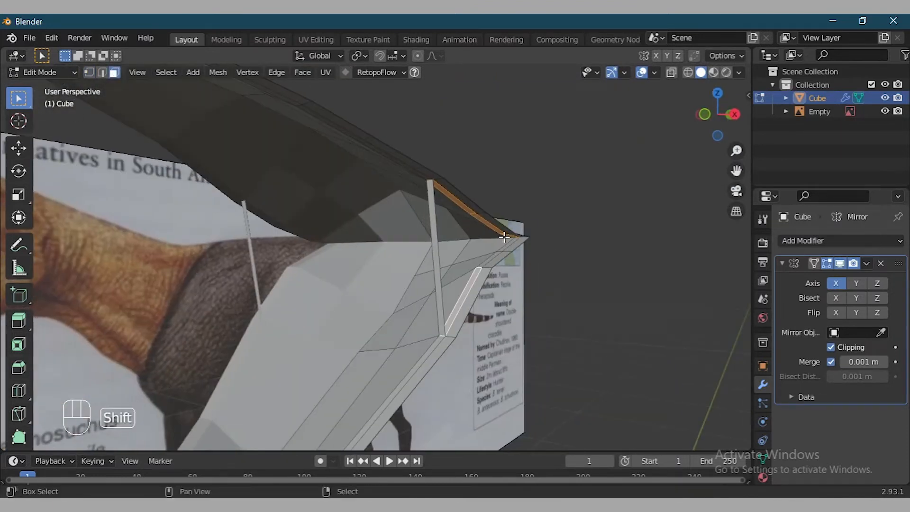
{"action": "key", "text": "x"}
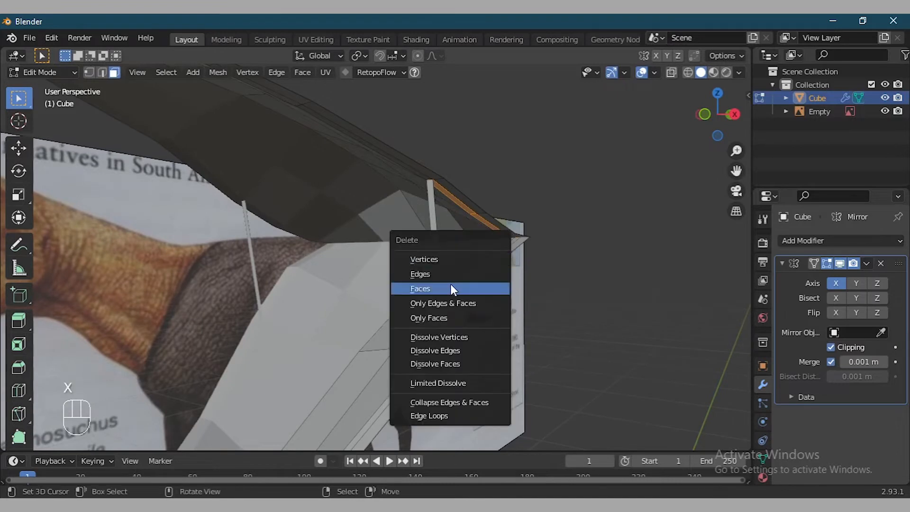
{"action": "left_click", "coordinate": [451, 286]}
- Fill faces between the cheek strip and the mouth corner in edge select mode to form the cheek wall
{"action": "left_click", "coordinate": [96, 72]}
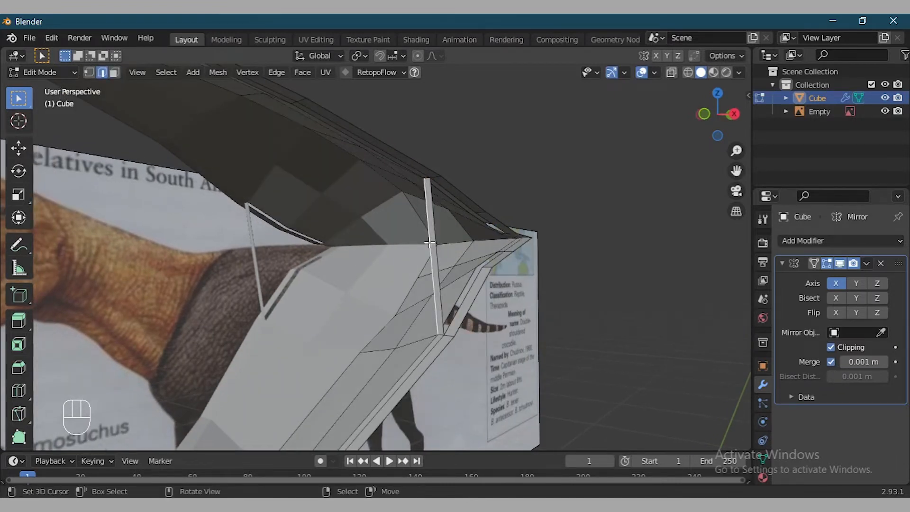
{"action": "key", "text": "f"}
{"action": "key", "text": "f"}
{"action": "middle_click_drag", "start_coordinate": [476, 228], "coordinate": [499, 234]}
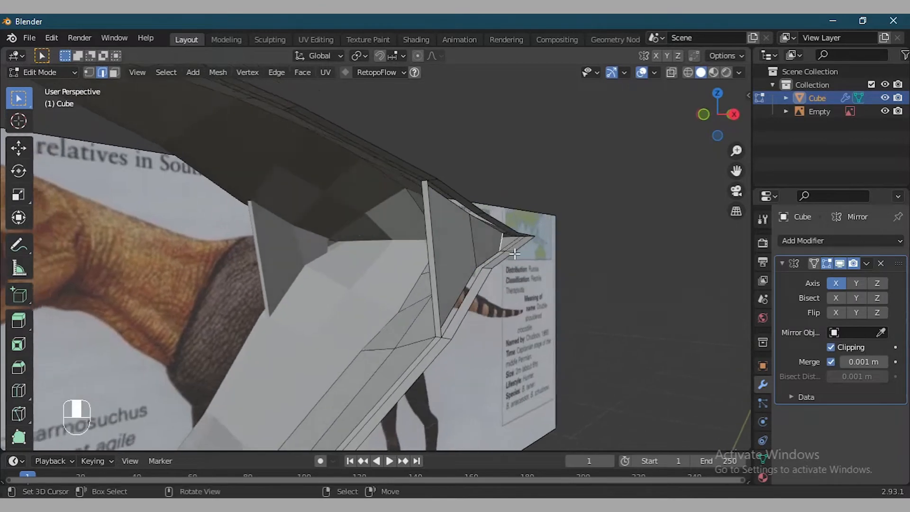
{"action": "scroll", "coordinate": [515, 254], "scroll_direction": "up", "scroll_amount": 3}
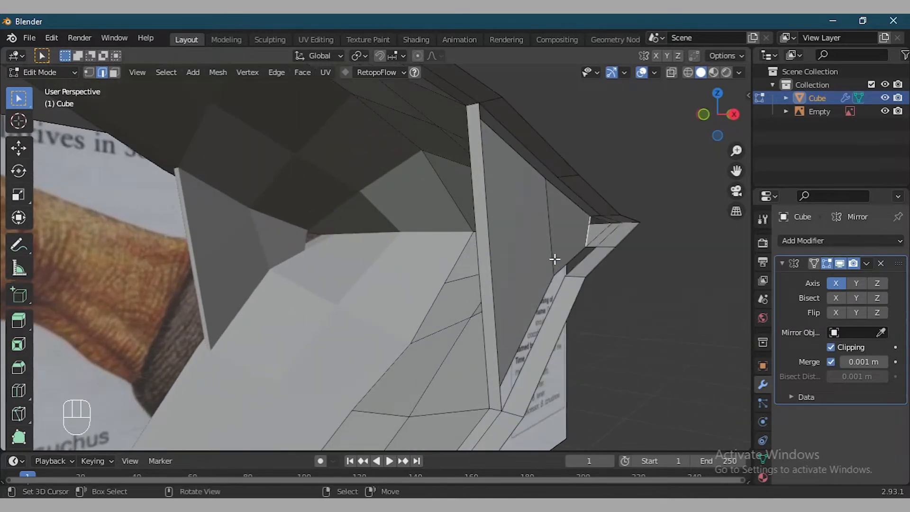
- Delete leftover lip geometry behind the cheek at the mouth corner and return to vertex selection
{"action": "key", "text": "x"}
{"action": "left_click", "coordinate": [604, 224]}
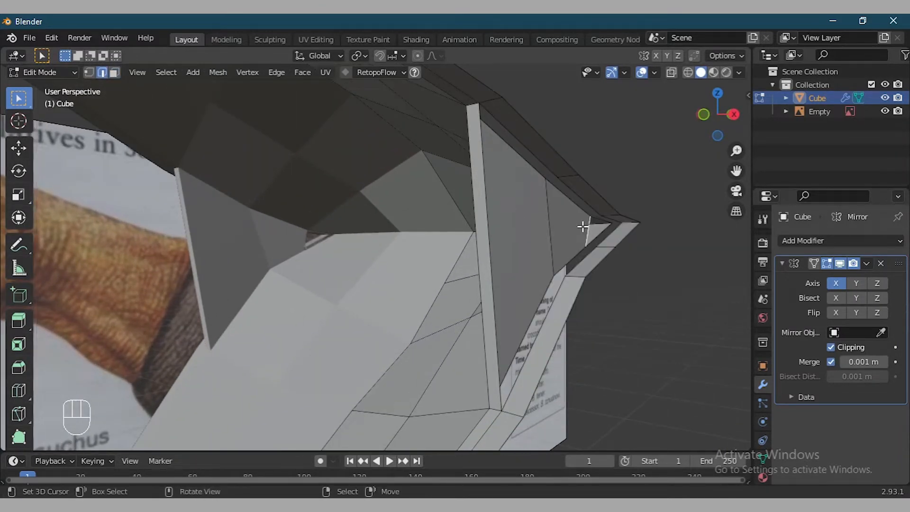
{"action": "scroll", "coordinate": [493, 265], "scroll_direction": "down", "scroll_amount": 6}
{"action": "left_click", "coordinate": [89, 73]}
{"action": "middle_click_drag", "start_coordinate": [327, 222], "coordinate": [315, 229]}
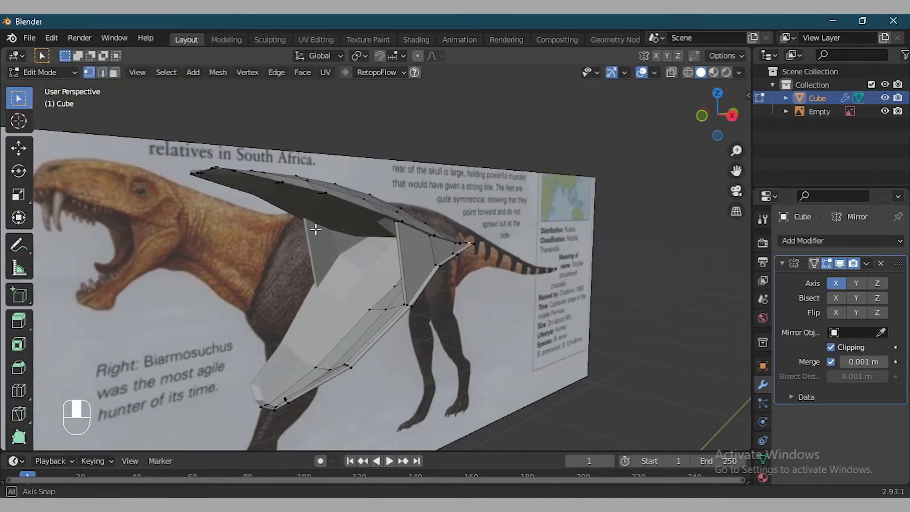
- Reveal the hidden geometry and view the whole head from the right in wireframe over the reference
{"action": "key", "text": "alt+h"}
{"action": "mouse_move", "coordinate": [402, 223]}
{"action": "middle_mouse_down"}
{"action": "mouse_move", "coordinate": [429, 284]}
{"action": "mouse_move", "coordinate": [398, 237]}
{"action": "mouse_move", "coordinate": [411, 214]}
{"action": "middle_mouse_up"}
{"action": "key", "text": "Tab"}
{"action": "key", "text": "Tab"}
{"action": "key", "text": "KP_3"}
{"action": "key", "text": "shift+z"}
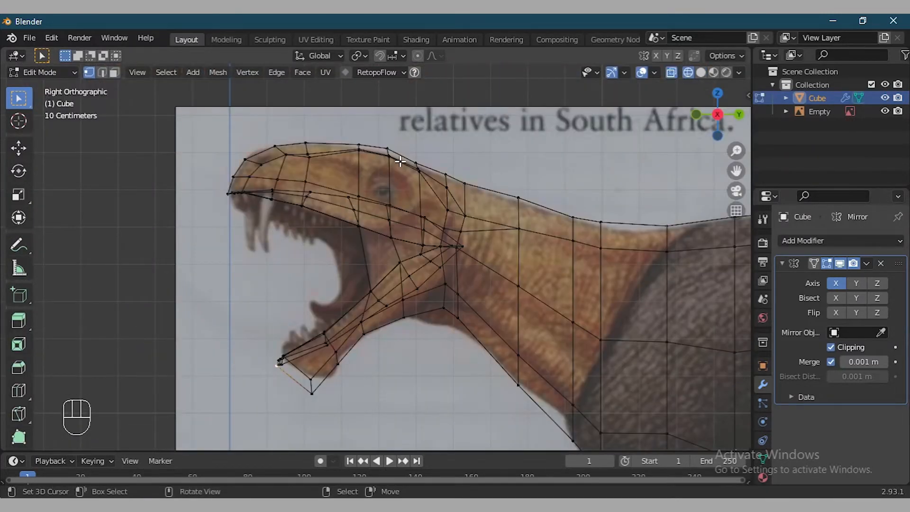
{"action": "left_click", "coordinate": [700, 73]}
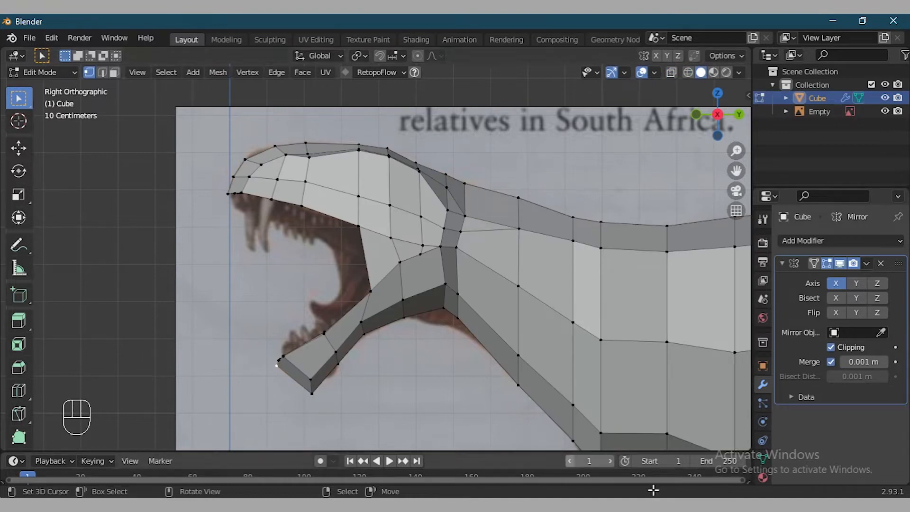
{"action": "key", "text": "shift+z"}
- Slide the edge loop behind the eye backward and add a new loop cut through the head in front of the eye
{"action": "scroll", "coordinate": [383, 199], "scroll_direction": "up", "scroll_amount": 4}
{"action": "key", "text": "g"}
{"action": "key", "text": "g"}
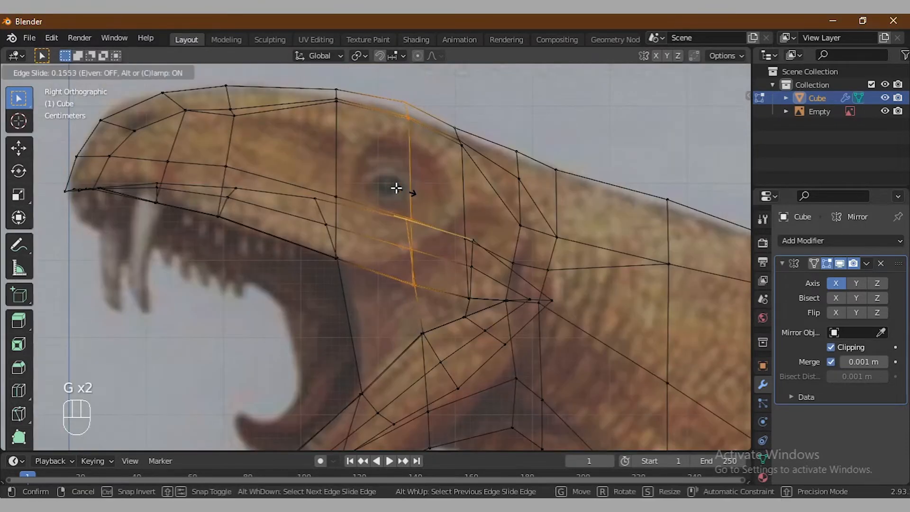
{"action": "left_click", "coordinate": [396, 188]}
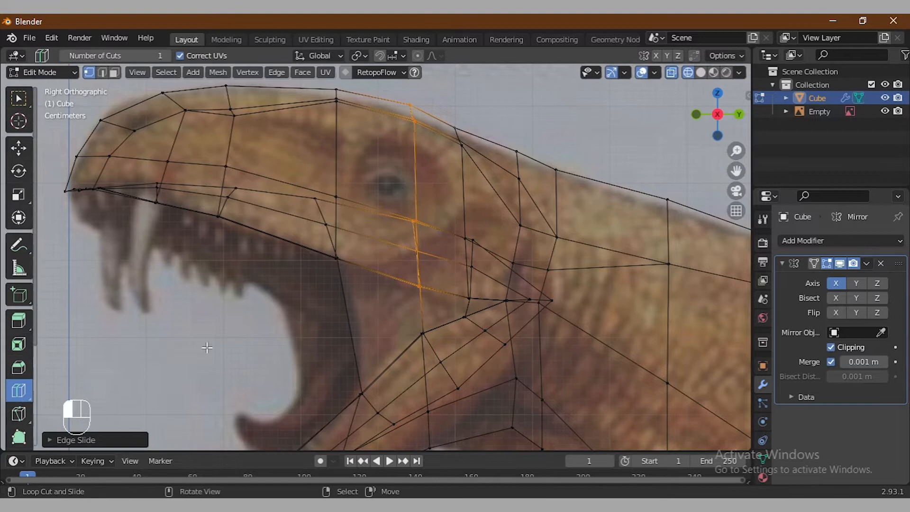
{"action": "left_click", "coordinate": [359, 187]}
{"action": "key", "text": "g"}
{"action": "key", "text": "g"}
{"action": "left_click", "coordinate": [402, 275]}
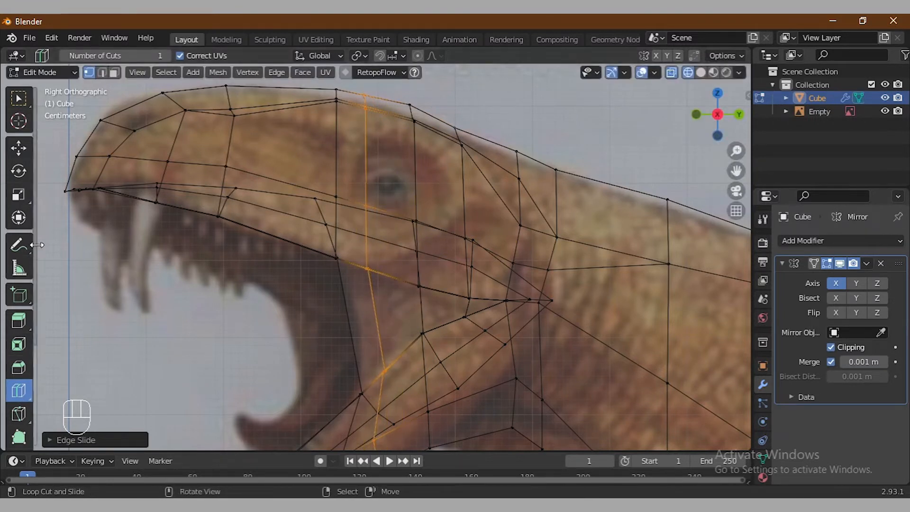
- Vertex-slide the cheek points in front of and below the eye to even out the mid-head edge line
{"action": "key", "text": "alt+z"}
{"action": "right_click", "coordinate": [332, 208]}
{"action": "key", "text": "g"}
{"action": "key", "text": "g"}
{"action": "left_click", "coordinate": [332, 196]}
{"action": "right_click", "coordinate": [364, 205]}
{"action": "key", "text": "g"}
{"action": "key", "text": "g"}
{"action": "left_click", "coordinate": [366, 213]}
{"action": "right_click", "coordinate": [415, 219]}
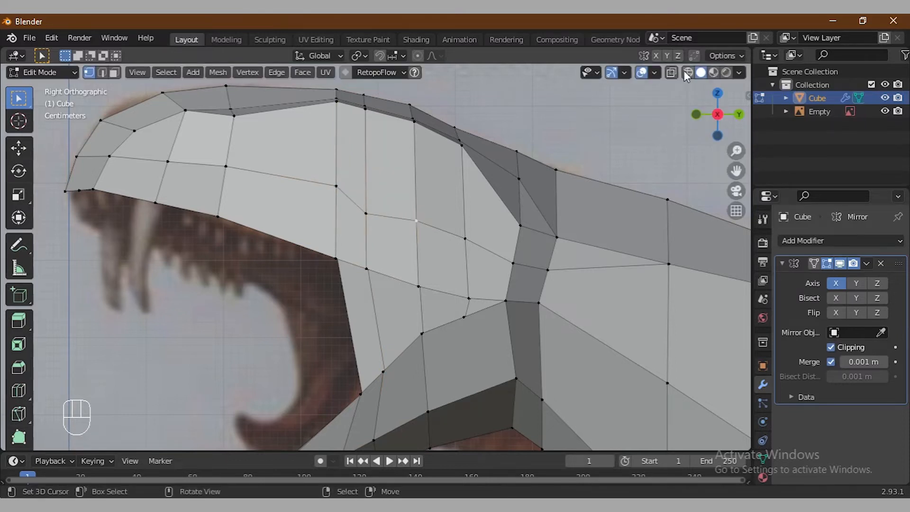
- Vertex-slide the lower and rear points around the eye outward to frame the reference eye
{"action": "key", "text": "alt+z"}
{"action": "right_click", "coordinate": [373, 203]}
{"action": "key", "text": "g"}
{"action": "key", "text": "g"}
{"action": "left_click", "coordinate": [387, 240]}
{"action": "right_click", "coordinate": [416, 217]}
{"action": "key", "text": "g"}
{"action": "key", "text": "g"}
{"action": "left_click", "coordinate": [434, 218]}
{"action": "key", "text": "g"}
{"action": "key", "text": "g"}
{"action": "left_click", "coordinate": [458, 145]}
- Vertex-slide the upper and front brow points down to close the top of the eye outline
{"action": "right_click", "coordinate": [362, 118]}
{"action": "key", "text": "g"}
{"action": "key", "text": "g"}
{"action": "left_click", "coordinate": [360, 135]}
{"action": "right_click", "coordinate": [336, 101]}
{"action": "key", "text": "g"}
{"action": "key", "text": "g"}
{"action": "left_click", "coordinate": [338, 196]}
{"action": "key", "text": "g"}
{"action": "key", "text": "g"}
{"action": "left_click", "coordinate": [339, 132]}
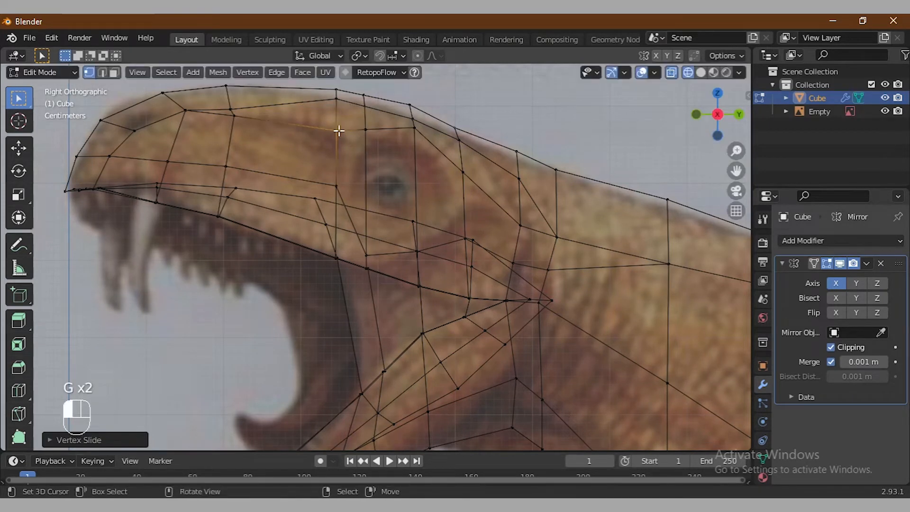
- Move the rear lower vertex of the eye outline up and forward to tighten its back corner
{"action": "left_click", "coordinate": [701, 72]}
{"action": "key", "text": "shift+z"}
{"action": "right_click", "coordinate": [466, 237]}
{"action": "key", "text": "g"}
{"action": "key", "text": "g"}
{"action": "key", "text": "g"}
{"action": "key", "text": "Escape"}
{"action": "left_click", "coordinate": [688, 72]}
{"action": "key", "text": "g"}
{"action": "left_click", "coordinate": [461, 219]}
{"action": "left_click", "coordinate": [701, 72]}
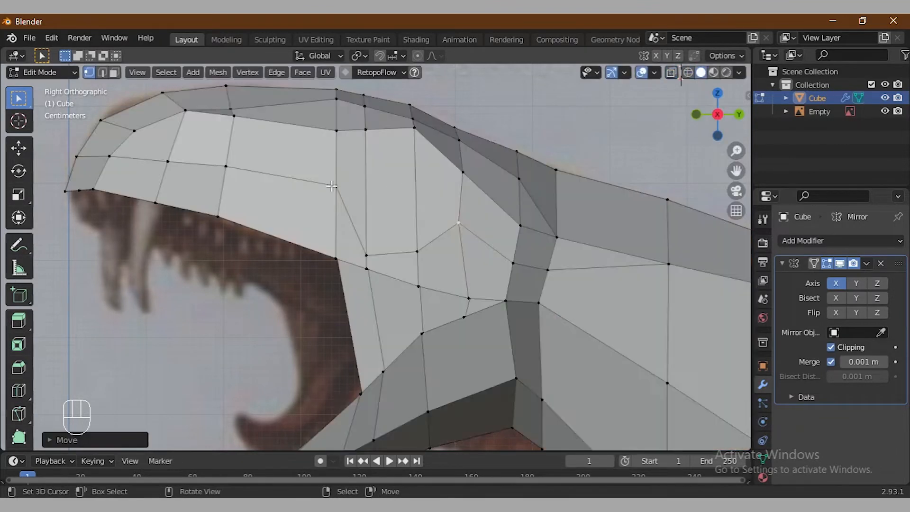
- Vertex-slide the two lower front points of the eye outline closer to the reference eye
{"action": "left_click", "coordinate": [337, 186]}
{"action": "key", "text": "g"}
{"action": "key", "text": "g"}
{"action": "left_click", "coordinate": [371, 251]}
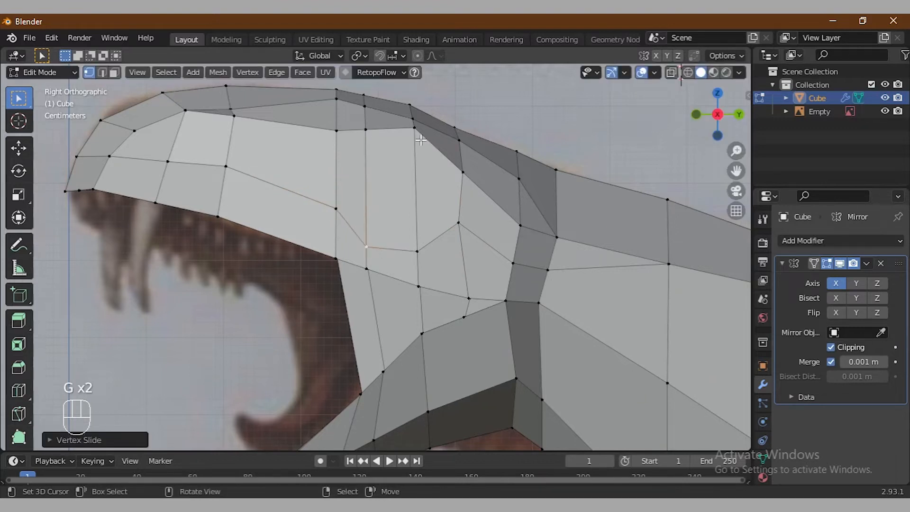
{"action": "left_click", "coordinate": [688, 72]}
{"action": "left_click", "coordinate": [701, 72]}
- Round the eye outline by moving its front upper, rear and top vertices over the reference in wireframe
{"action": "left_click", "coordinate": [354, 186]}
{"action": "left_click", "coordinate": [420, 228], "text": "ctrl"}
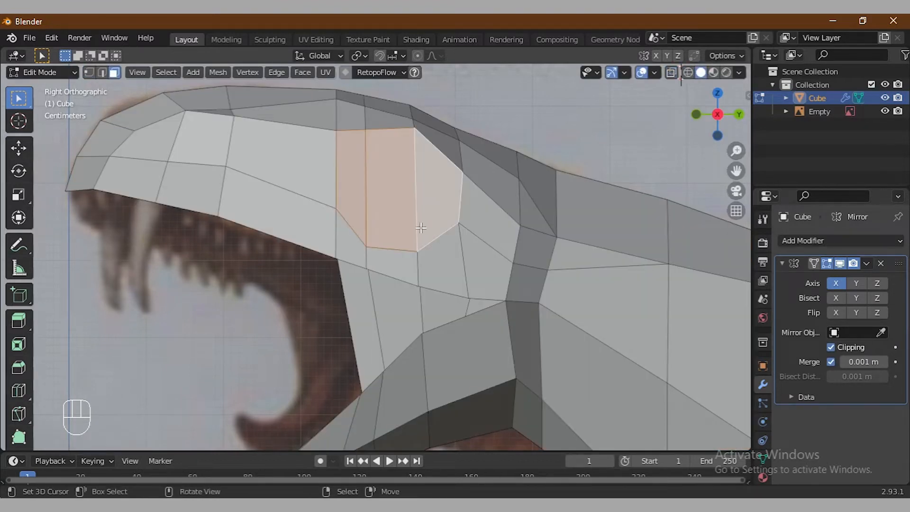
{"action": "left_click", "coordinate": [688, 72]}
{"action": "left_click", "coordinate": [90, 74]}
{"action": "right_click_drag", "start_coordinate": [324, 103], "coordinate": [326, 127]}
{"action": "right_click_drag", "start_coordinate": [472, 211], "coordinate": [465, 213]}
{"action": "right_click_drag", "start_coordinate": [369, 102], "coordinate": [368, 98]}
{"action": "left_click", "coordinate": [701, 72]}
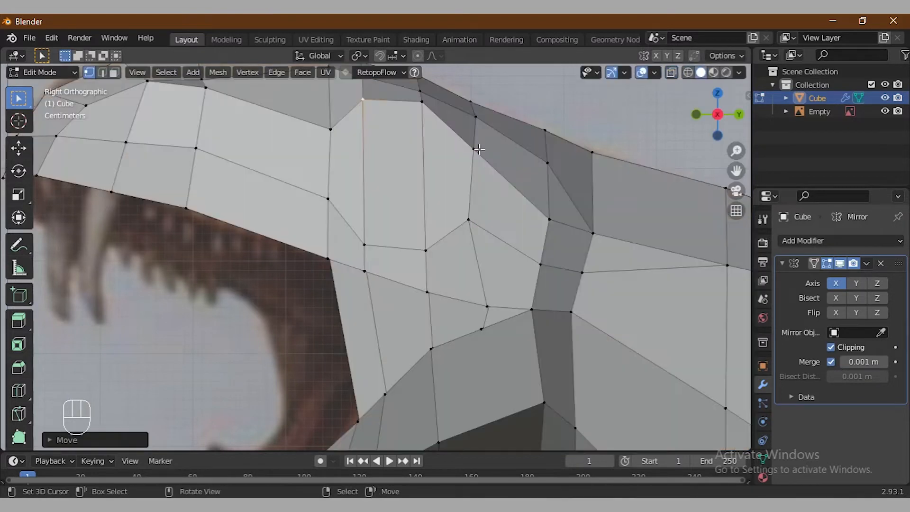
- Select the faces inside the eye outline and extrude them in place, scaling them down to form a rim
{"action": "right_click", "coordinate": [466, 206]}
{"action": "right_click", "coordinate": [346, 171], "text": "ctrl"}
{"action": "key", "text": "shift+z"}
{"action": "key", "text": "e"}
{"action": "key", "text": "Escape"}
{"action": "key", "text": "s"}
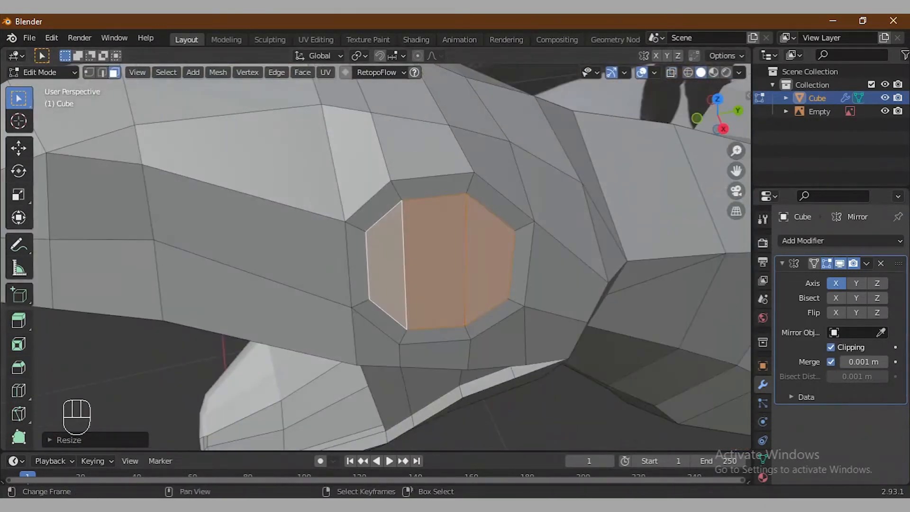
- Extrude the eye faces inward and scale them to form the socket, checking them in right view wireframe
{"action": "key", "text": "e"}
{"action": "left_click", "coordinate": [487, 297]}
{"action": "middle_click_drag", "start_coordinate": [488, 297], "coordinate": [530, 321]}
{"action": "key", "text": "s"}
{"action": "left_click", "coordinate": [508, 348]}
{"action": "key", "text": "s"}
{"action": "left_click", "coordinate": [569, 335]}
{"action": "key", "text": "KP_3"}
{"action": "left_click", "coordinate": [689, 74]}
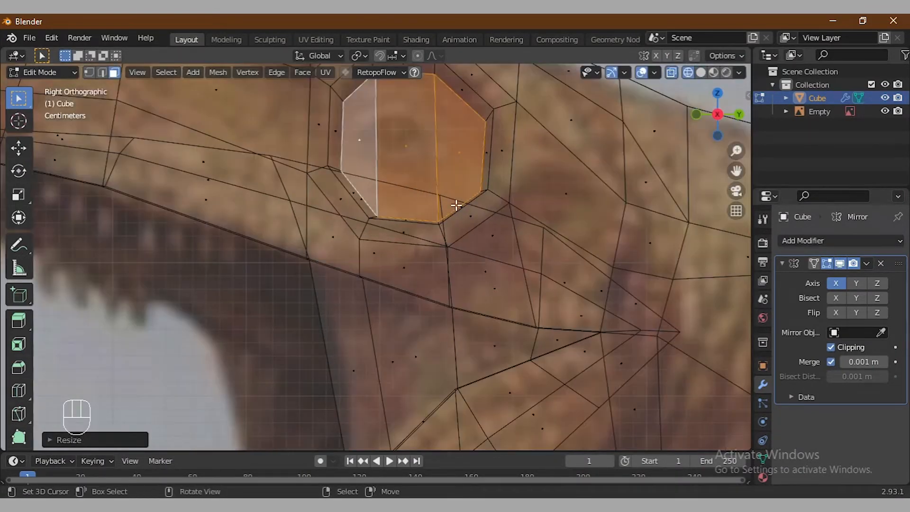
- Extrude the eye faces again, scale them down to pupil size and move them onto the reference pupil
{"action": "key", "text": "e"}
{"action": "left_click", "coordinate": [473, 219]}
{"action": "key", "text": "s"}
{"action": "left_click", "coordinate": [445, 207]}
{"action": "key", "text": "s"}
{"action": "key", "text": "z"}
{"action": "left_click", "coordinate": [442, 193]}
{"action": "key", "text": "g"}
{"action": "left_click", "coordinate": [424, 175]}
- Return to solid shading and extrude the pupil faces inward by about 0.016 m
{"action": "middle_click_drag", "start_coordinate": [360, 193], "coordinate": [358, 282], "text": "shift"}
{"action": "scroll", "coordinate": [357, 282], "scroll_direction": "up", "scroll_amount": 2}
{"action": "left_click", "coordinate": [88, 73]}
{"action": "key", "text": "Tab"}
{"action": "left_click", "coordinate": [820, 115]}
{"action": "left_click", "coordinate": [423, 189]}
{"action": "key", "text": "Tab"}
{"action": "scroll", "coordinate": [423, 195], "scroll_direction": "down", "scroll_amount": 12}
{"action": "middle_click_drag", "start_coordinate": [423, 194], "coordinate": [455, 209]}
{"action": "left_click", "coordinate": [701, 72]}
{"action": "scroll", "coordinate": [477, 304], "scroll_direction": "up", "scroll_amount": 12}
{"action": "key", "text": "e"}
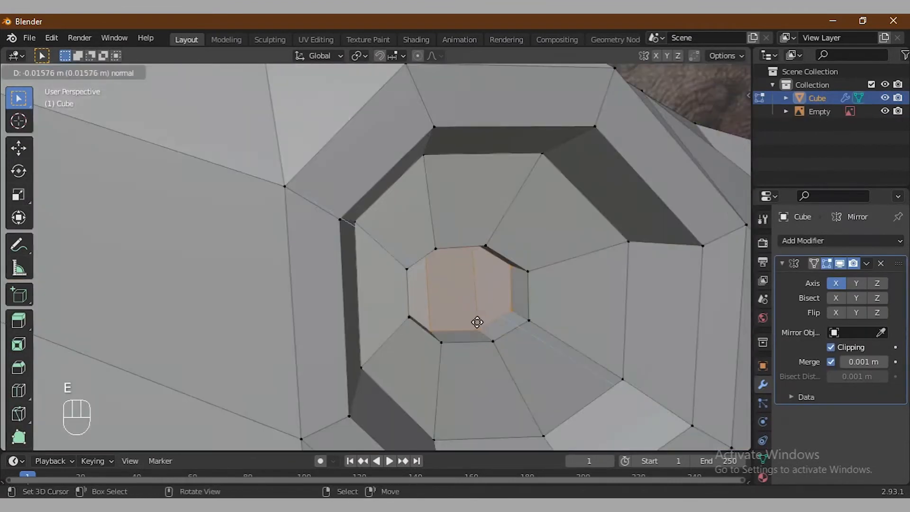
{"action": "left_click", "coordinate": [478, 321]}
- Select the upper rim vertices of the eye and move them along Z to shape the brow
{"action": "middle_click_drag", "start_coordinate": [478, 321], "coordinate": [504, 295]}
{"action": "scroll", "coordinate": [542, 317], "scroll_direction": "down", "scroll_amount": 3}
{"action": "right_click", "coordinate": [463, 188], "text": "shift"}
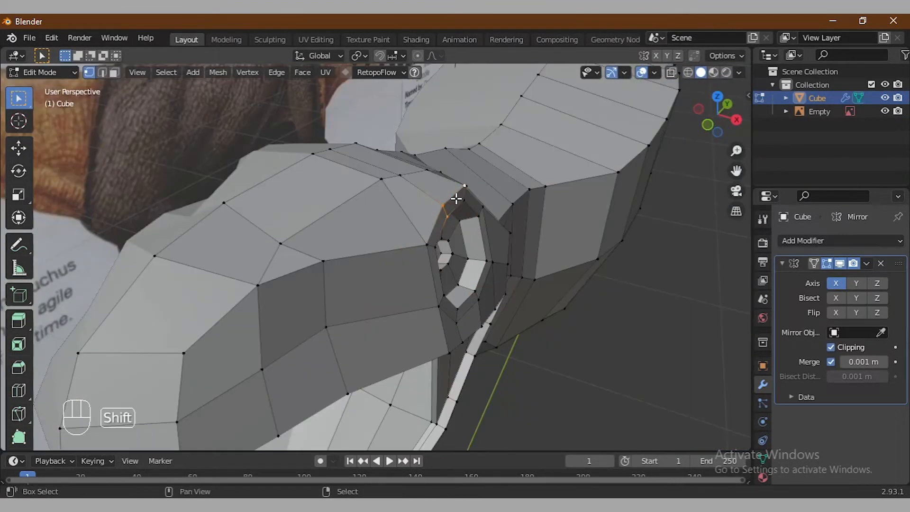
{"action": "key", "text": "g"}
{"action": "key", "text": "z"}
{"action": "left_click", "coordinate": [458, 201]}
- Move the skull-top vertices above and in front of the eye along Z to smooth the brow line
{"action": "right_click", "coordinate": [422, 171]}
{"action": "right_click", "coordinate": [406, 175], "text": "shift"}
{"action": "key", "text": "g"}
{"action": "key", "text": "z"}
{"action": "left_click", "coordinate": [405, 182]}
{"action": "right_click", "coordinate": [382, 185]}
{"action": "key", "text": "g"}
{"action": "key", "text": "z"}
{"action": "left_click", "coordinate": [406, 191]}
- Examine the head and eye against the reference in right view, in wireframe and solid shading
{"action": "key", "text": "KP_3"}
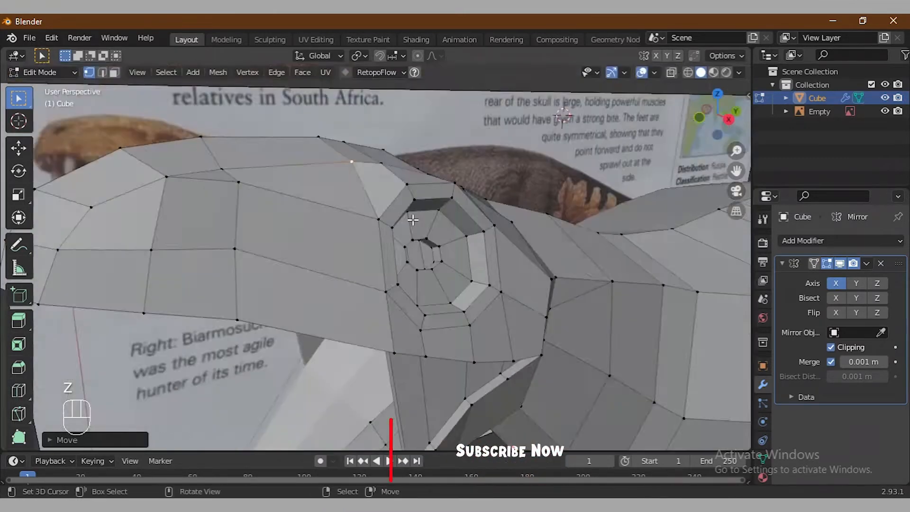
{"action": "scroll", "coordinate": [402, 248], "scroll_direction": "up", "scroll_amount": 1}
{"action": "left_click", "coordinate": [688, 74]}
{"action": "scroll", "coordinate": [475, 260], "scroll_direction": "up", "scroll_amount": 4}
{"action": "scroll", "coordinate": [406, 199], "scroll_direction": "down", "scroll_amount": 9}
{"action": "left_click", "coordinate": [702, 73]}
{"action": "scroll", "coordinate": [415, 261], "scroll_direction": "down", "scroll_amount": 4}
{"action": "mouse_move", "coordinate": [414, 261]}
{"action": "middle_mouse_down"}
{"action": "mouse_move", "coordinate": [487, 315]}
{"action": "mouse_move", "coordinate": [516, 289]}
{"action": "middle_mouse_up"}
- Switch to Object Mode and add a Subdivision Surface modifier to the body
{"action": "key", "text": "Tab"}
{"action": "left_click", "coordinate": [835, 240]}
{"action": "scroll", "coordinate": [647, 422], "scroll_direction": "down", "scroll_amount": 4}
{"action": "left_click", "coordinate": [656, 422]}
- Inspect the subdivided body from the top, in perspective and in right view against the reference
{"action": "middle_click_drag", "start_coordinate": [512, 347], "coordinate": [539, 240]}
{"action": "key", "text": "KP_7"}
{"action": "left_click_drag", "start_coordinate": [734, 169], "coordinate": [748, 367]}
{"action": "scroll", "coordinate": [409, 280], "scroll_direction": "up", "scroll_amount": 5}
{"action": "scroll", "coordinate": [420, 281], "scroll_direction": "down", "scroll_amount": 5}
{"action": "middle_click_drag", "start_coordinate": [420, 281], "coordinate": [237, 197]}
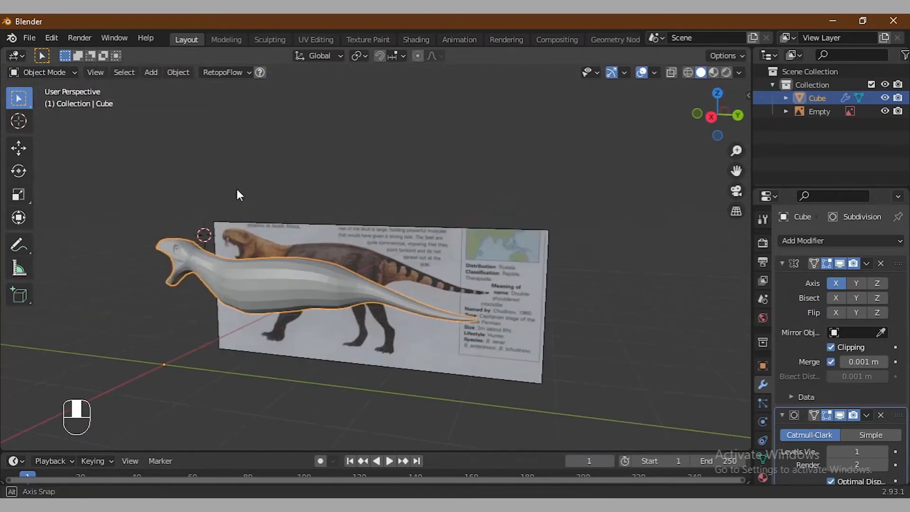
{"action": "key", "text": "KP_3"}
{"action": "scroll", "coordinate": [428, 339], "scroll_direction": "up", "scroll_amount": 5}
{"action": "middle_click_drag", "start_coordinate": [428, 339], "coordinate": [412, 272]}
{"action": "key", "text": "KP_3"}
{"action": "left_click_drag", "start_coordinate": [730, 170], "coordinate": [883, 74]}
- Check the body's transform values and switch to Sculpt Mode
{"action": "key", "text": "n"}
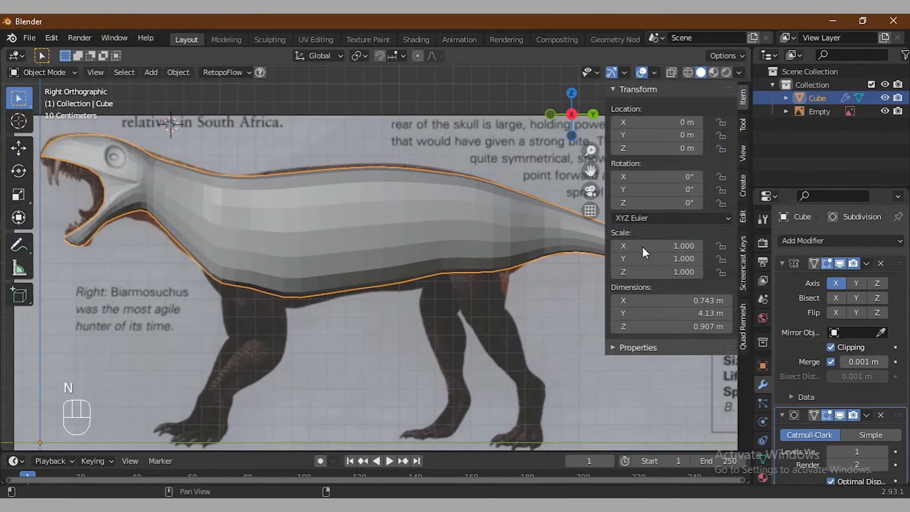
{"action": "key", "text": "n"}
{"action": "left_click", "coordinate": [70, 72]}
{"action": "left_click", "coordinate": [47, 117]}
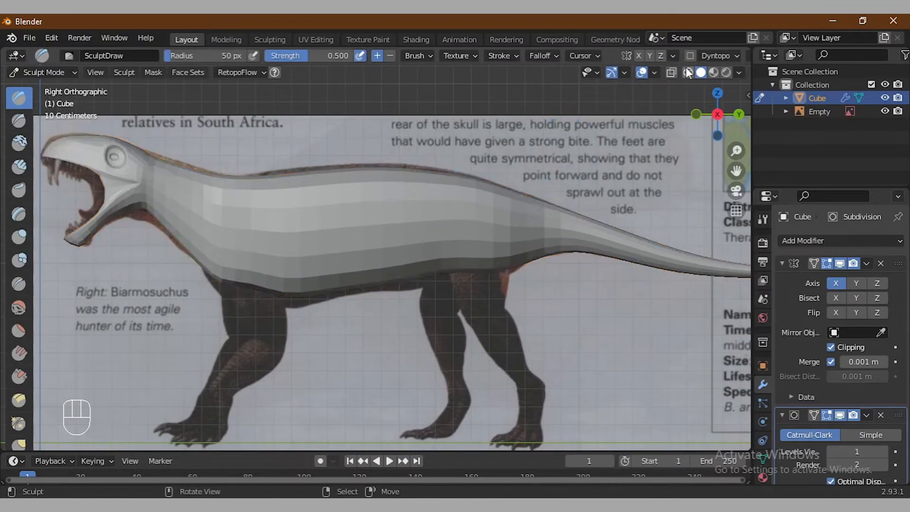
- In wireframe right view, use the Grab brush at 102 px radius to fit the back and neck outline to the reference
{"action": "left_click", "coordinate": [688, 73]}
{"action": "left_click", "coordinate": [22, 443]}
{"action": "key", "text": "s"}
{"action": "key", "text": "Escape"}
{"action": "key", "text": "f"}
{"action": "left_click", "coordinate": [394, 339]}
{"action": "scroll", "coordinate": [407, 174], "scroll_direction": "up", "scroll_amount": 2}
{"action": "middle_click_drag", "start_coordinate": [415, 148], "coordinate": [436, 201]}
{"action": "key", "text": "KP_3"}
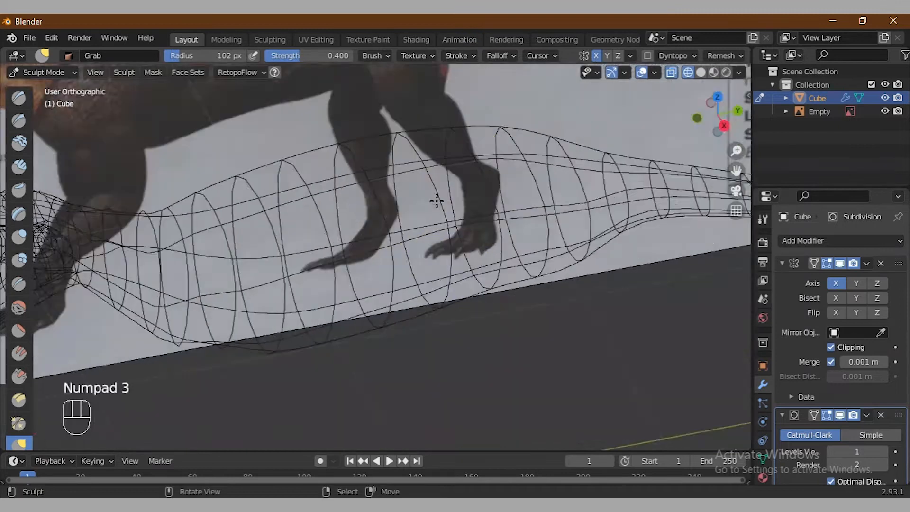
{"action": "left_click_drag", "start_coordinate": [417, 128], "coordinate": [426, 101]}
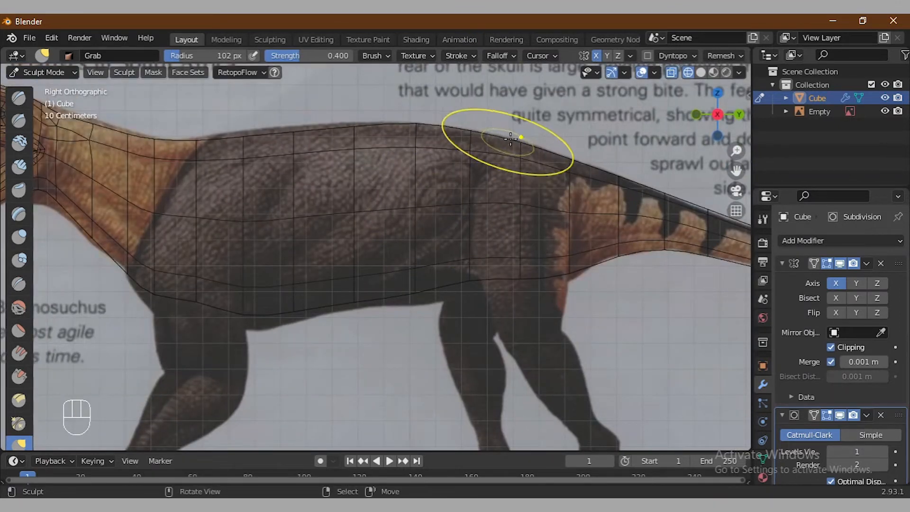
{"action": "mouse_move", "coordinate": [325, 138]}
{"action": "left_mouse_down"}
{"action": "mouse_move", "coordinate": [327, 97]}
{"action": "mouse_move", "coordinate": [254, 106]}
{"action": "left_mouse_up"}
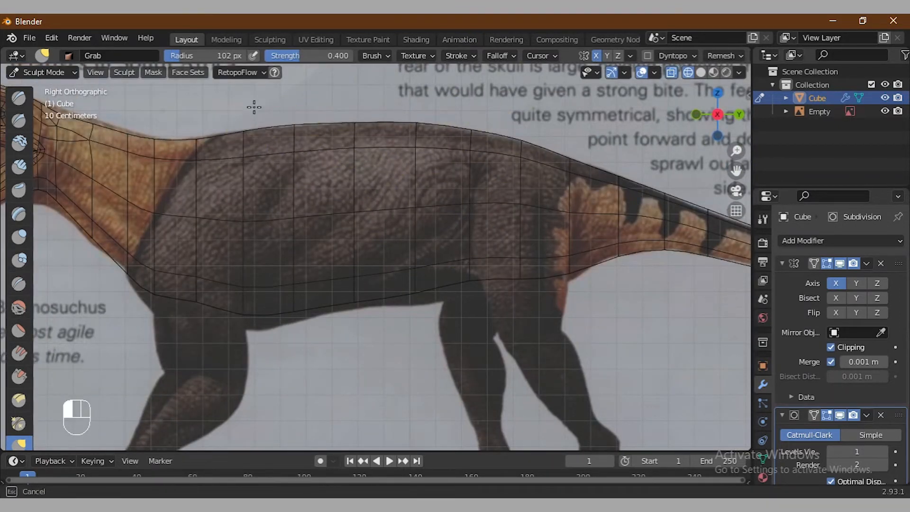
{"action": "mouse_move", "coordinate": [128, 136]}
{"action": "left_mouse_down"}
{"action": "mouse_move", "coordinate": [133, 123]}
{"action": "mouse_move", "coordinate": [163, 138]}
{"action": "left_mouse_up"}
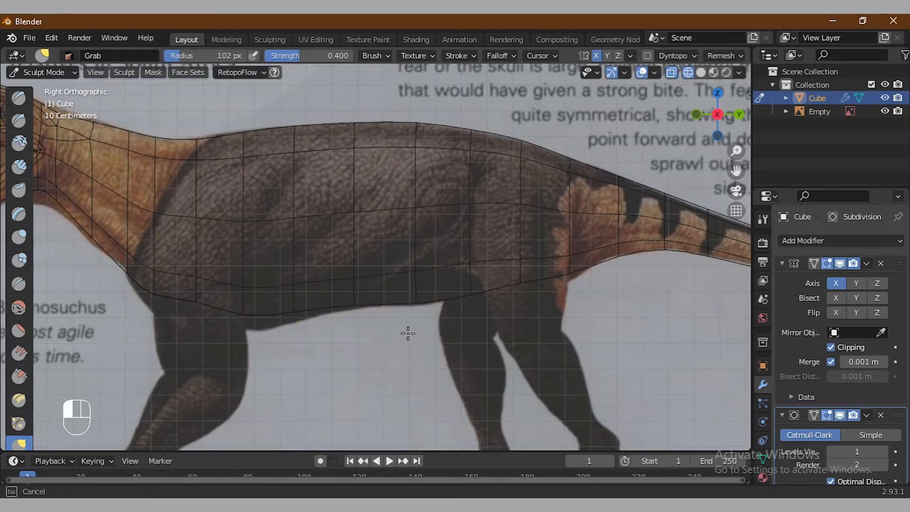
- Grab the belly, chest, throat and lower jaw outlines onto the reference, reducing the brush radius to 57 px for the jaw
{"action": "left_click_drag", "start_coordinate": [343, 323], "coordinate": [250, 351]}
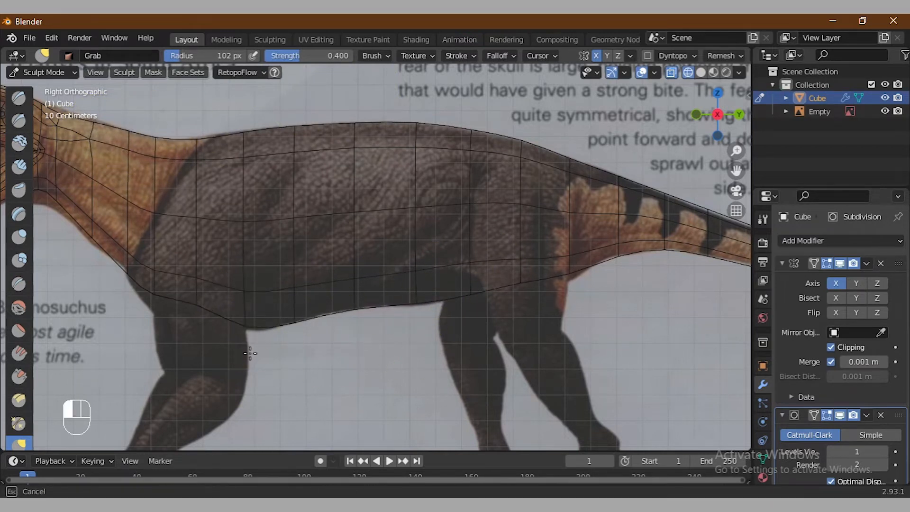
{"action": "mouse_move", "coordinate": [736, 171]}
{"action": "left_mouse_down"}
{"action": "mouse_move", "coordinate": [449, 145]}
{"action": "mouse_move", "coordinate": [262, 106]}
{"action": "mouse_move", "coordinate": [262, 200]}
{"action": "mouse_move", "coordinate": [219, 266]}
{"action": "mouse_move", "coordinate": [254, 235]}
{"action": "mouse_move", "coordinate": [349, 295]}
{"action": "left_mouse_up"}
{"action": "scroll", "coordinate": [135, 281], "scroll_direction": "up", "scroll_amount": 3}
{"action": "left_click_drag", "start_coordinate": [450, 354], "coordinate": [438, 435]}
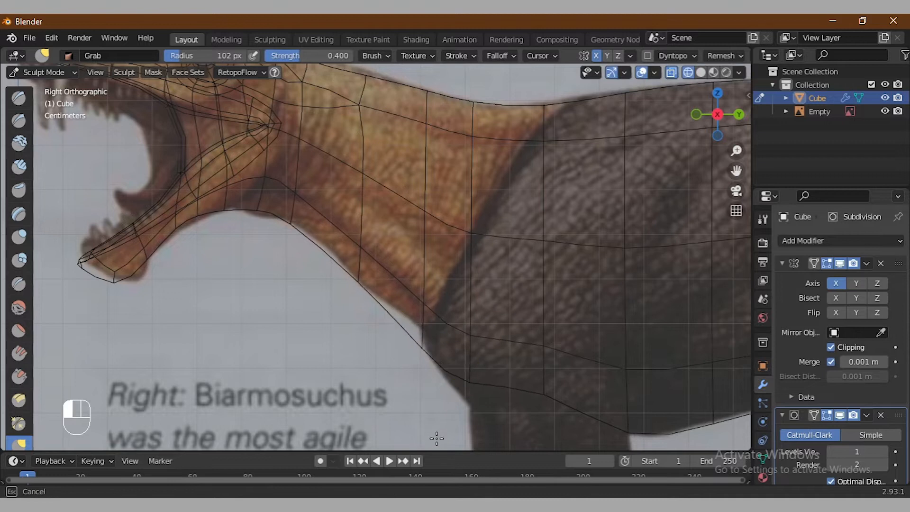
{"action": "left_click_drag", "start_coordinate": [400, 310], "coordinate": [355, 301]}
{"action": "left_click_drag", "start_coordinate": [267, 215], "coordinate": [241, 254]}
{"action": "key", "text": "f"}
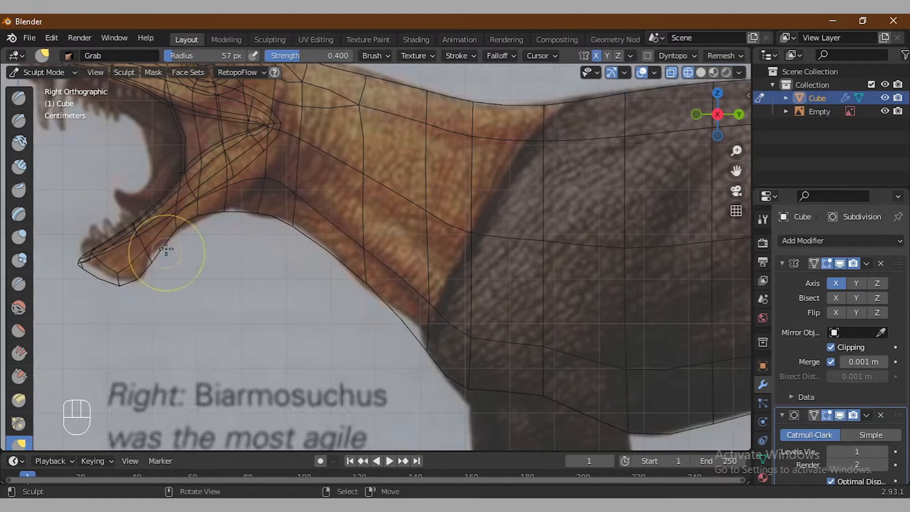
{"action": "scroll", "coordinate": [216, 219], "scroll_direction": "down", "scroll_amount": 3}
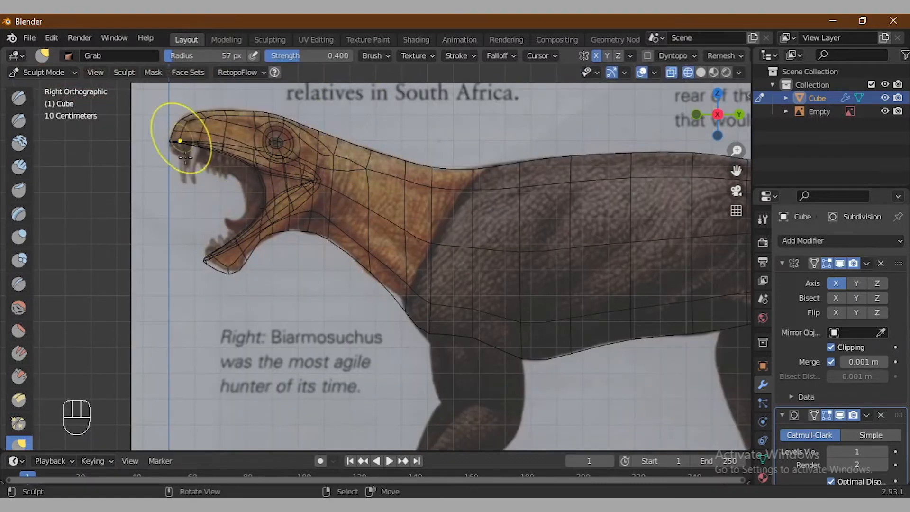
- Return to Object Mode, inspect the body in solid shading, and enter Edit Mode in right view near the hips
{"action": "left_click", "coordinate": [42, 72]}
{"action": "left_click", "coordinate": [41, 85]}
{"action": "key", "text": "alt+z"}
{"action": "middle_click_drag", "start_coordinate": [498, 285], "coordinate": [419, 229]}
{"action": "key", "text": "KP_3"}
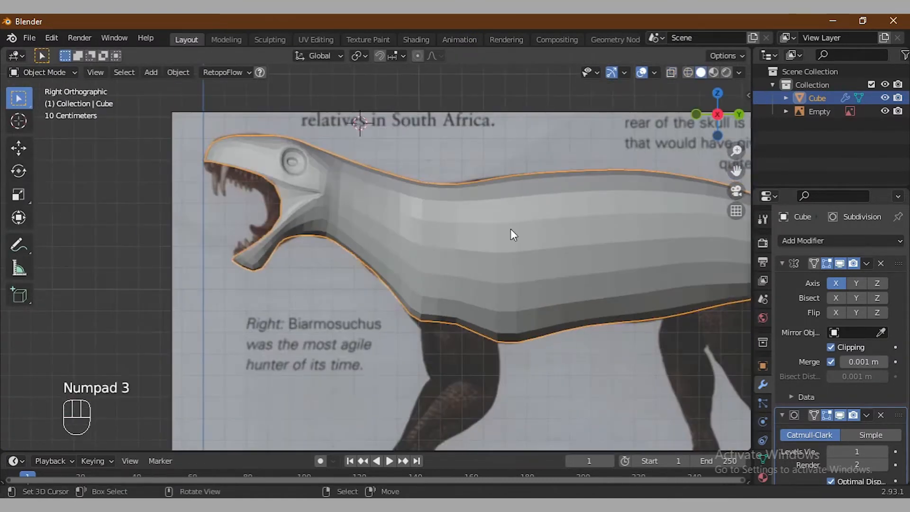
{"action": "scroll", "coordinate": [465, 240], "scroll_direction": "up", "scroll_amount": 2}
{"action": "key", "text": "Tab"}
{"action": "scroll", "coordinate": [412, 308], "scroll_direction": "up", "scroll_amount": 1}
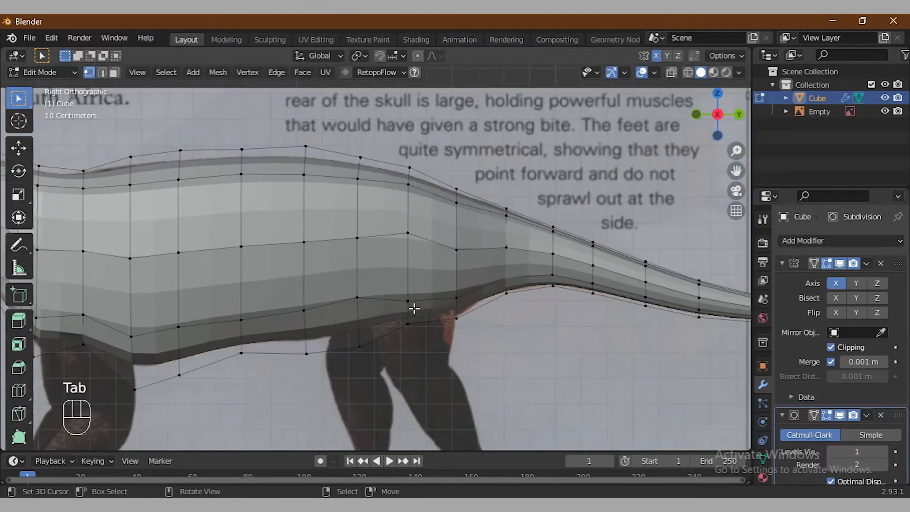
- Slide the flank vertices above the hind leg along their edges to even out the faces at the hip
{"action": "left_click", "coordinate": [366, 206]}
{"action": "right_click", "coordinate": [401, 232]}
{"action": "key", "text": "g"}
{"action": "key", "text": "z"}
{"action": "key", "text": "Escape"}
{"action": "key", "text": "g"}
{"action": "key", "text": "g"}
{"action": "left_click", "coordinate": [400, 243]}
{"action": "key", "text": "g"}
{"action": "key", "text": "g"}
{"action": "key", "text": "Escape"}
{"action": "key", "text": "g"}
{"action": "key", "text": "g"}
{"action": "left_click", "coordinate": [401, 192]}
- Select two adjacent side faces at the hip and extrude them slightly outward in top view
{"action": "key", "text": "3"}
{"action": "left_click", "coordinate": [382, 213]}
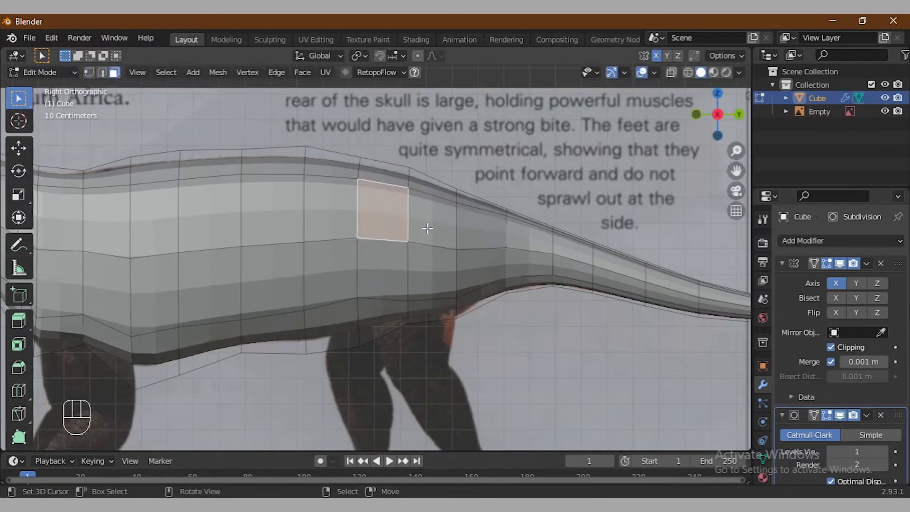
{"action": "left_click", "coordinate": [428, 222], "text": "shift"}
{"action": "middle_click_drag", "start_coordinate": [428, 227], "coordinate": [448, 280]}
{"action": "key", "text": "KP_7"}
{"action": "key", "text": "e"}
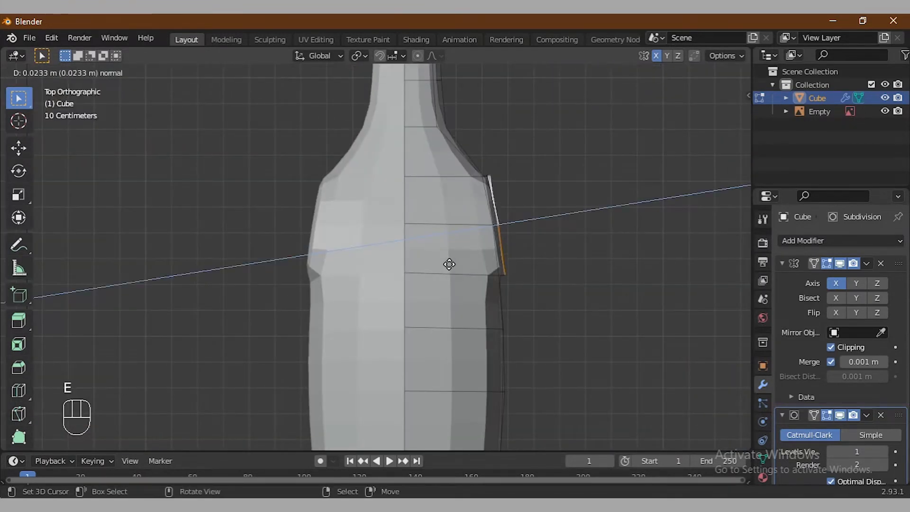
{"action": "left_click", "coordinate": [461, 264]}
{"action": "middle_click_drag", "start_coordinate": [461, 264], "coordinate": [391, 160]}
{"action": "key", "text": "KP_3"}
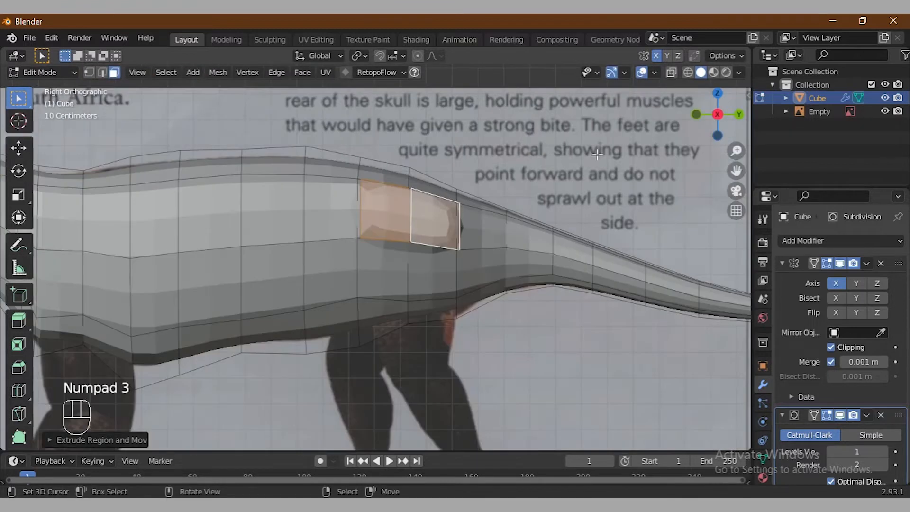
- Select the two underside faces of the hip extrusion and extrude them down over the reference thigh in right view
{"action": "left_click", "coordinate": [688, 73]}
{"action": "mouse_move", "coordinate": [464, 269]}
{"action": "middle_mouse_down"}
{"action": "mouse_move", "coordinate": [512, 209]}
{"action": "mouse_move", "coordinate": [465, 271]}
{"action": "middle_mouse_up"}
{"action": "left_click", "coordinate": [702, 73]}
{"action": "left_click", "coordinate": [483, 190]}
{"action": "left_click", "coordinate": [507, 216], "text": "shift"}
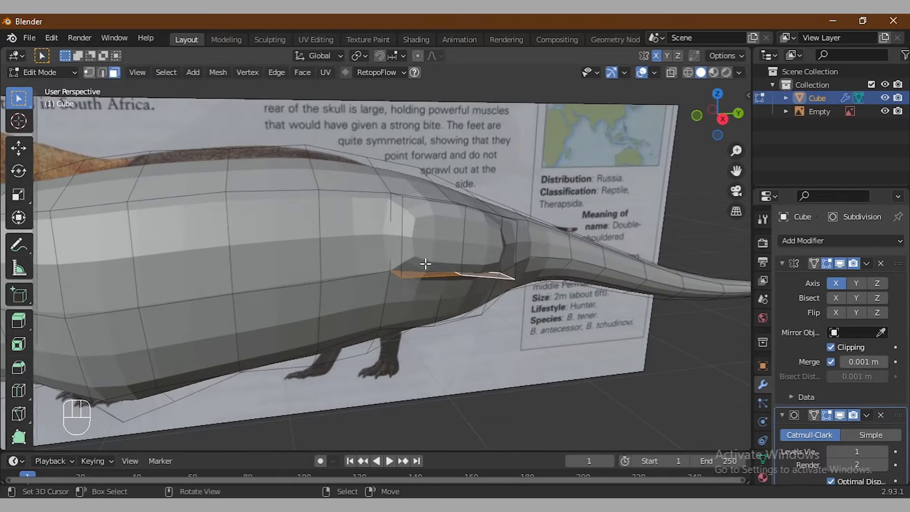
{"action": "middle_click_drag", "start_coordinate": [397, 265], "coordinate": [487, 272]}
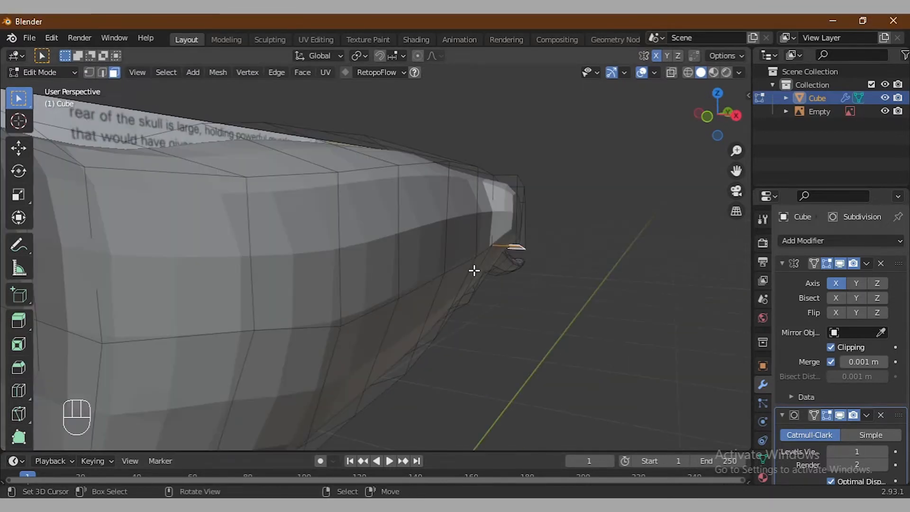
{"action": "key", "text": "g"}
{"action": "key", "text": "x"}
{"action": "key", "text": "Escape"}
{"action": "key", "text": "KP_3"}
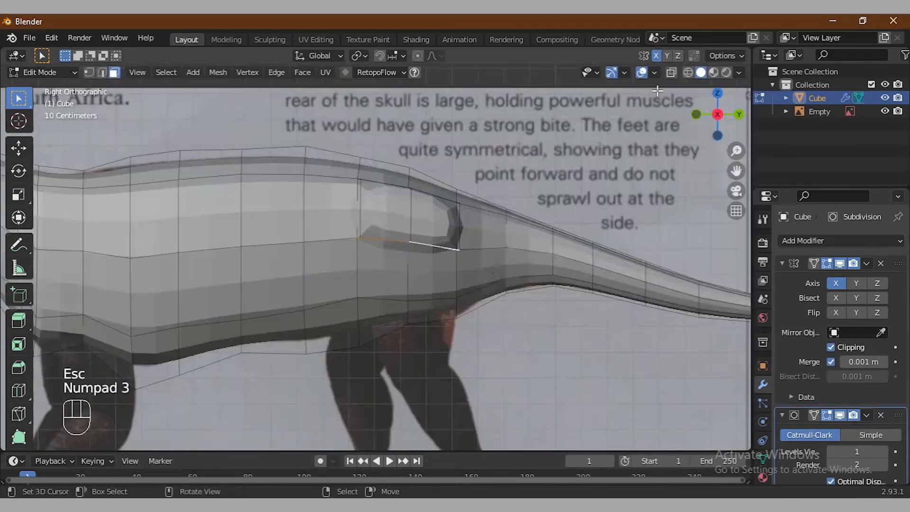
{"action": "key", "text": "e"}
{"action": "left_click", "coordinate": [417, 341]}
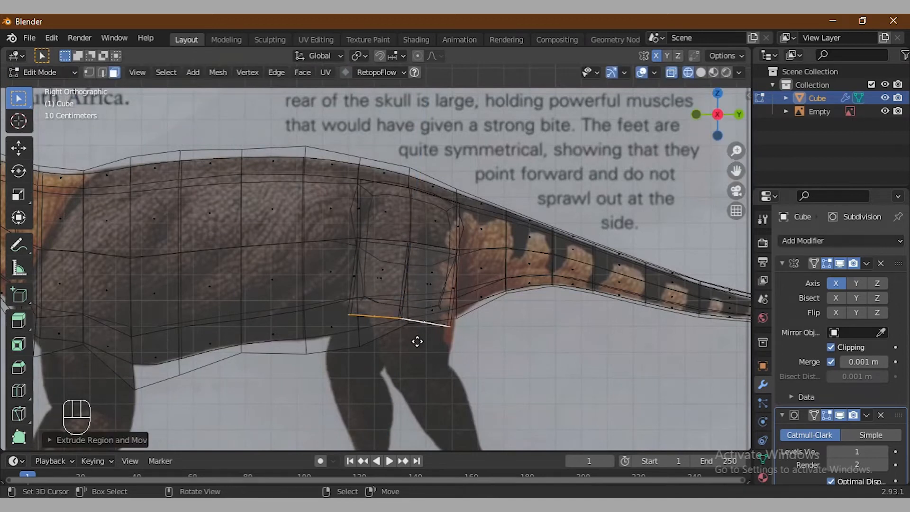
- Flatten the thigh's end faces with a Z scale of 0, and resize and reposition them to the reference leg's width
{"action": "key", "text": "s"}
{"action": "key", "text": "z"}
{"action": "key", "text": "KP_0"}
{"action": "key", "text": "KP_Enter"}
{"action": "key", "text": "g"}
{"action": "left_click", "coordinate": [409, 342]}
{"action": "key", "text": "s"}
{"action": "left_click", "coordinate": [442, 348]}
{"action": "key", "text": "g"}
{"action": "key", "text": "y"}
{"action": "left_click", "coordinate": [439, 349]}
{"action": "key", "text": "g"}
{"action": "key", "text": "z"}
{"action": "key", "text": "Escape"}
- Extrude the thigh's end faces down to the knee, scale them narrower and align them along Y with the reference
{"action": "key", "text": "e"}
{"action": "left_click", "coordinate": [429, 366]}
{"action": "key", "text": "s"}
{"action": "left_click", "coordinate": [436, 387]}
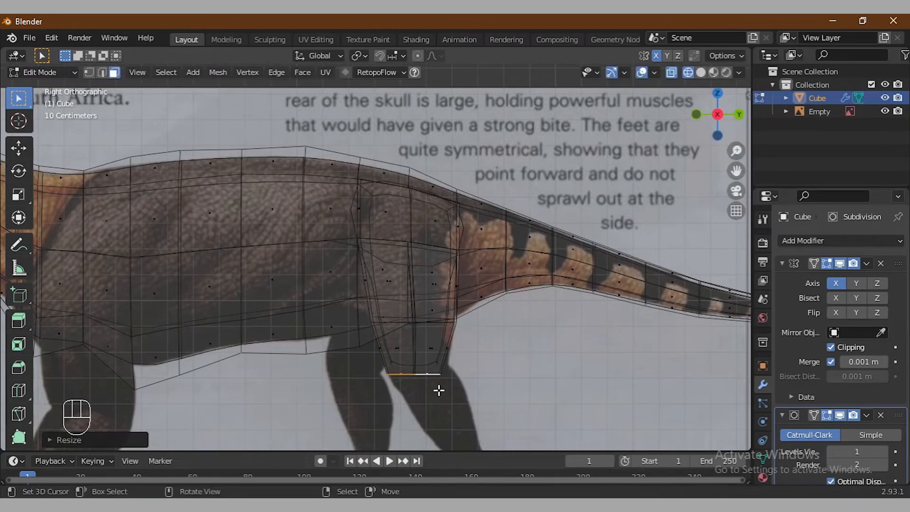
{"action": "key", "text": "s"}
{"action": "left_click", "coordinate": [435, 396]}
{"action": "key", "text": "g"}
{"action": "key", "text": "y"}
{"action": "left_click", "coordinate": [437, 397]}
- Expand the face selection twice up the hind leg and scale the selected part along X to thicken it
{"action": "key", "text": "KP_4"}
{"action": "key", "text": "KP_4"}
{"action": "middle_click_drag", "start_coordinate": [514, 294], "coordinate": [546, 355]}
{"action": "key", "text": "ctrl+KP_Add"}
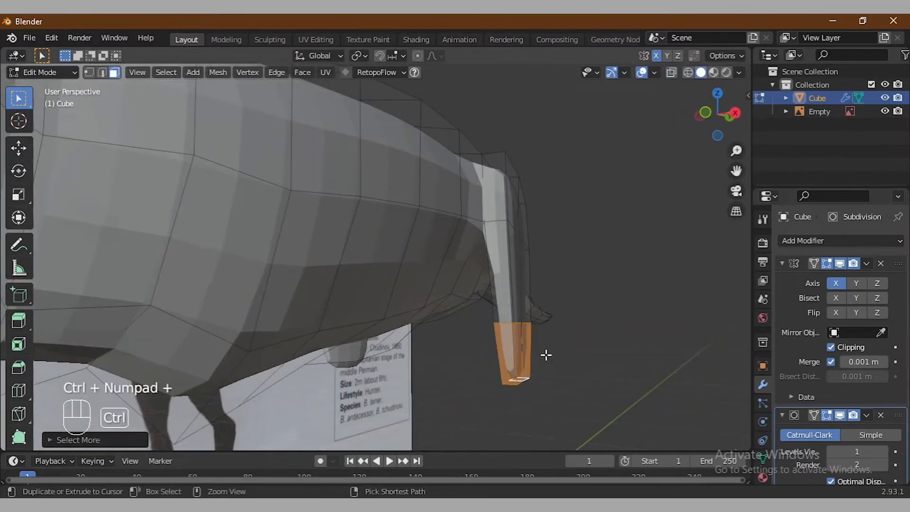
{"action": "key", "text": "ctrl+KP_Add"}
{"action": "key", "text": "s"}
{"action": "key", "text": "x"}
{"action": "left_click", "coordinate": [589, 362]}
- Select the lengthwise centre edges of the thigh and scale them wider along X
{"action": "middle_click_drag", "start_coordinate": [589, 361], "coordinate": [280, 312]}
{"action": "key", "text": "2"}
{"action": "right_click", "coordinate": [167, 286]}
{"action": "right_click", "coordinate": [198, 248], "text": "shift"}
{"action": "right_click", "coordinate": [138, 327], "text": "shift"}
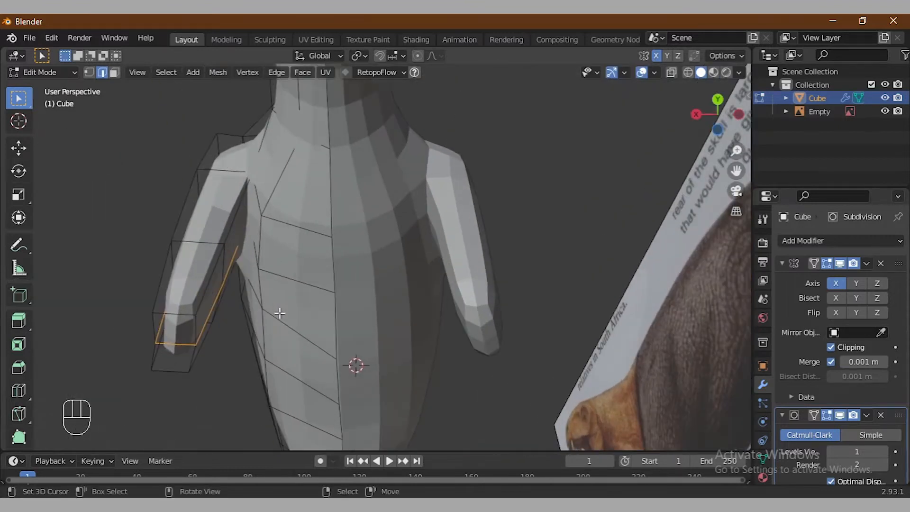
{"action": "key", "text": "s"}
{"action": "key", "text": "x"}
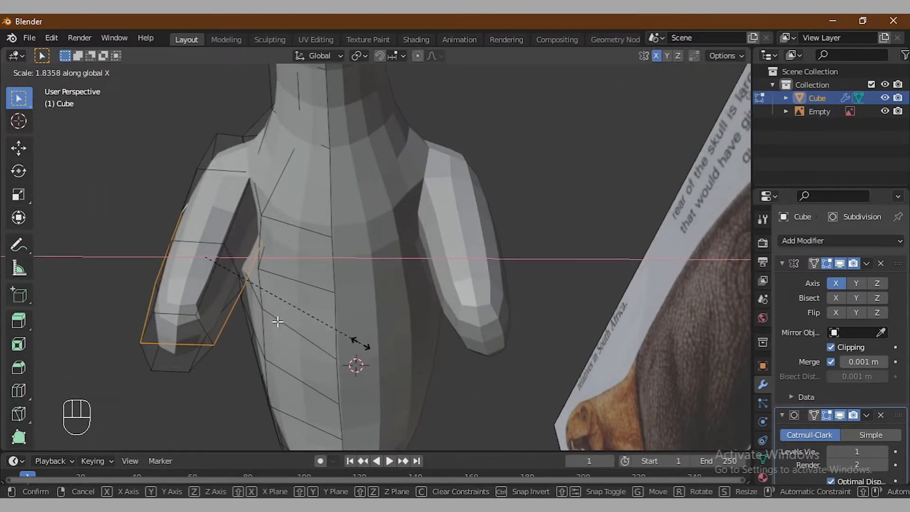
{"action": "left_click", "coordinate": [277, 322]}
{"action": "middle_click_drag", "start_coordinate": [278, 321], "coordinate": [575, 203]}
{"action": "key", "text": "KP_7"}
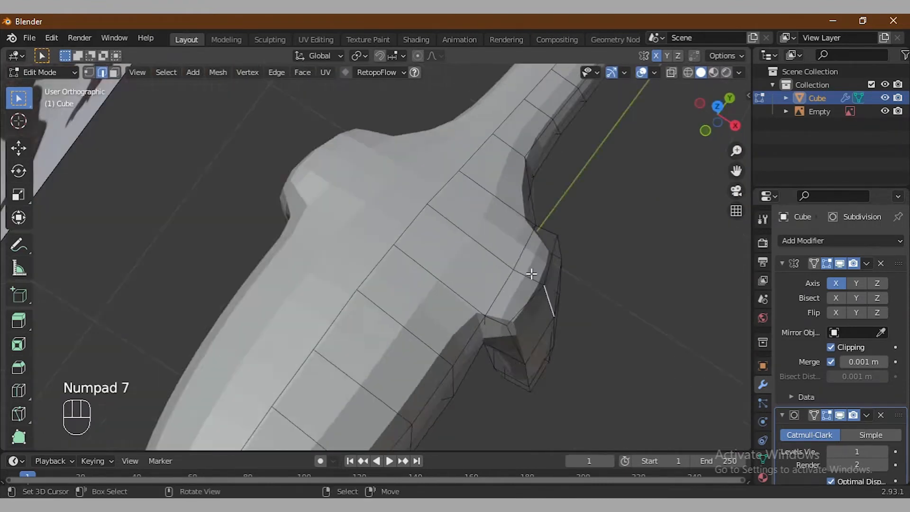
- Select the leg's end faces at the knee, and rotate and move them to follow the reference leg's slant in right view
{"action": "middle_click_drag", "start_coordinate": [490, 351], "coordinate": [395, 284]}
{"action": "scroll", "coordinate": [459, 268], "scroll_direction": "up", "scroll_amount": 4}
{"action": "middle_click_drag", "start_coordinate": [666, 106], "coordinate": [558, 259]}
{"action": "right_click", "coordinate": [544, 369], "text": "alt+shift"}
{"action": "key", "text": "3"}
{"action": "key", "text": "KP_3"}
{"action": "left_click", "coordinate": [688, 72]}
{"action": "scroll", "coordinate": [382, 295], "scroll_direction": "down", "scroll_amount": 3}
{"action": "scroll", "coordinate": [427, 308], "scroll_direction": "up", "scroll_amount": 3}
{"action": "key", "text": "r"}
{"action": "key", "text": "y"}
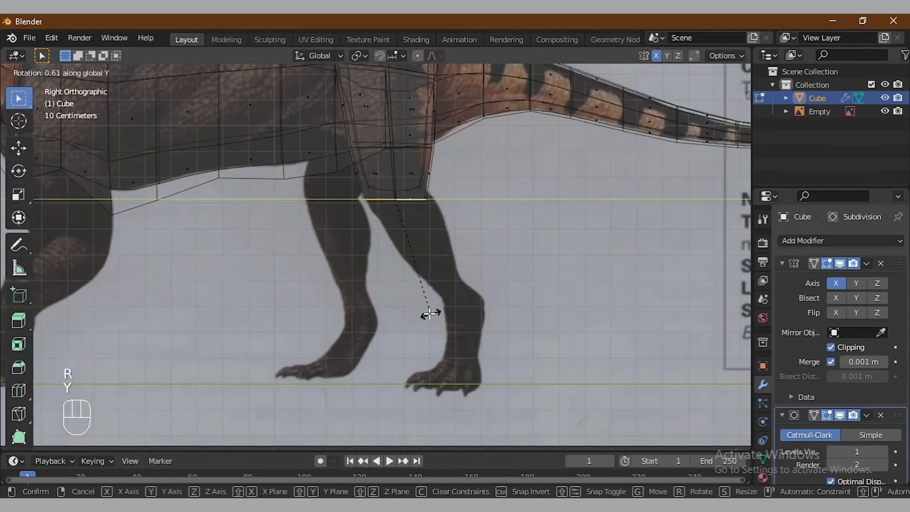
{"action": "left_click", "coordinate": [430, 314]}
{"action": "key", "text": "g"}
{"action": "key", "text": "g"}
{"action": "key", "text": "Escape"}
{"action": "key", "text": "g"}
{"action": "left_click", "coordinate": [432, 253]}
- Extrude the knee faces down along the shin, scale them narrower and place them at the reference ankle
{"action": "key", "text": "e"}
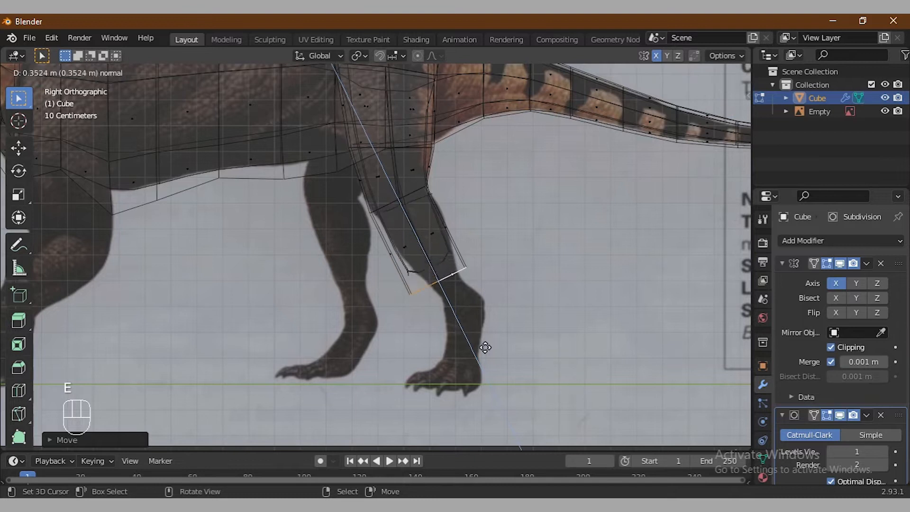
{"action": "right_click", "coordinate": [492, 351]}
{"action": "key", "text": "s"}
{"action": "left_click", "coordinate": [476, 340]}
{"action": "key", "text": "g"}
{"action": "left_click", "coordinate": [474, 332]}
- Add one loop cut across the shin and one across the upper thigh, scaling each to fit the reference leg
{"action": "left_click", "coordinate": [19, 390]}
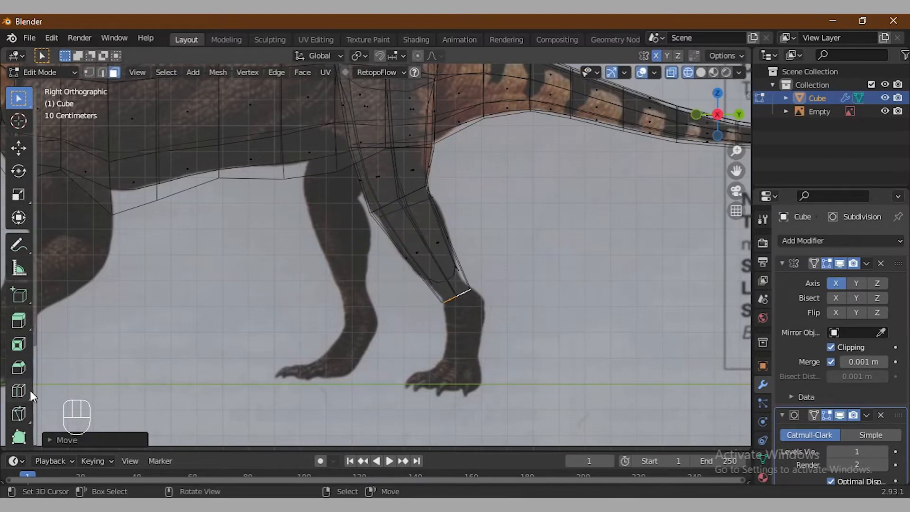
{"action": "left_click", "coordinate": [423, 258]}
{"action": "key", "text": "g"}
{"action": "key", "text": "g"}
{"action": "left_click", "coordinate": [488, 351]}
{"action": "key", "text": "s"}
{"action": "left_click", "coordinate": [454, 292]}
{"action": "left_click", "coordinate": [406, 107]}
{"action": "key", "text": "s"}
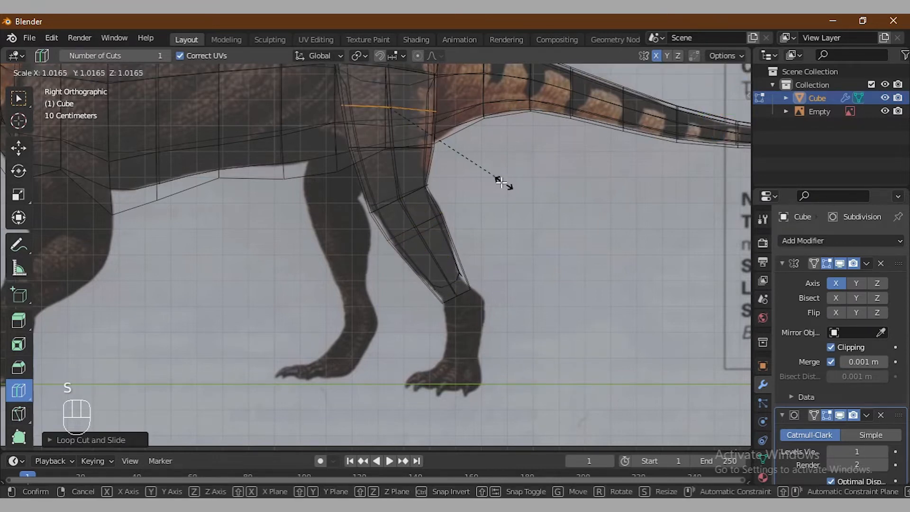
{"action": "left_click", "coordinate": [501, 183]}
- Extrude the shin's end about 0.06 m into the ankle, enlarge it, and extrude it again about 0.03 m
{"action": "left_click", "coordinate": [18, 98]}
{"action": "left_click_drag", "start_coordinate": [429, 347], "coordinate": [491, 284]}
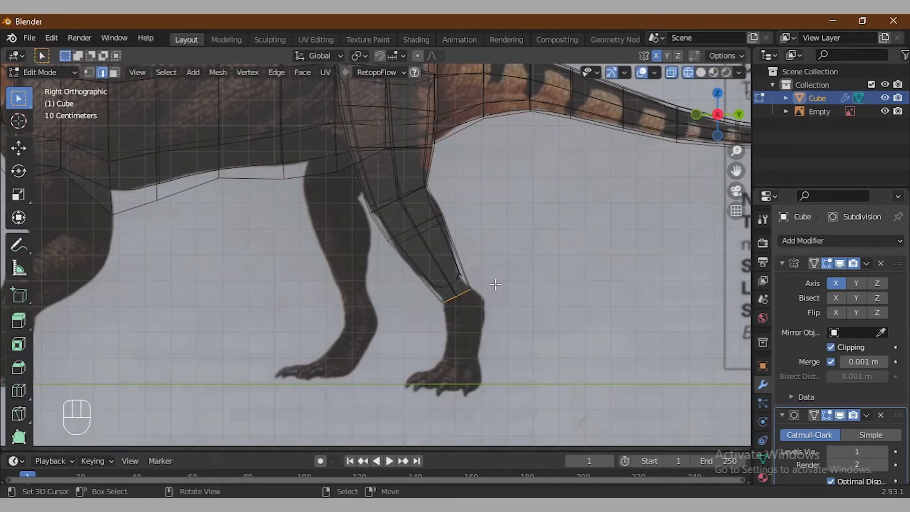
{"action": "key", "text": "e"}
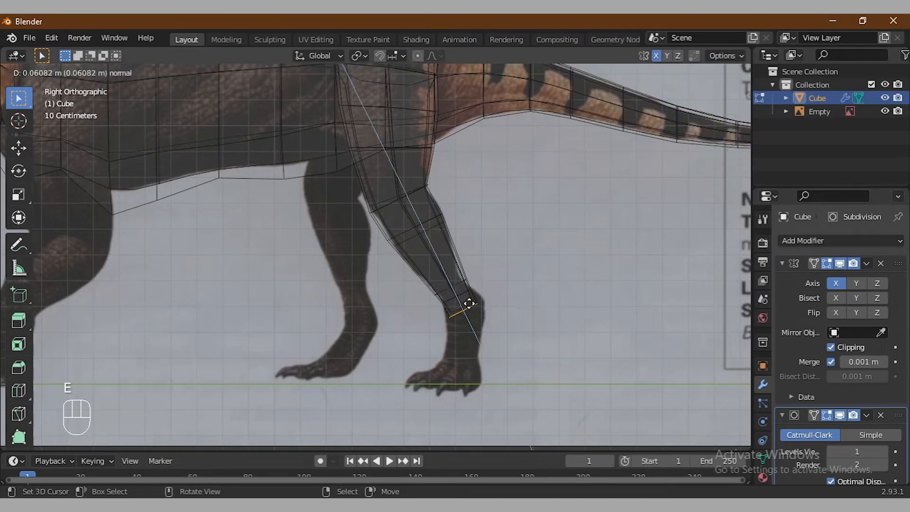
{"action": "left_click", "coordinate": [468, 305]}
{"action": "key", "text": "s"}
{"action": "left_click", "coordinate": [497, 318]}
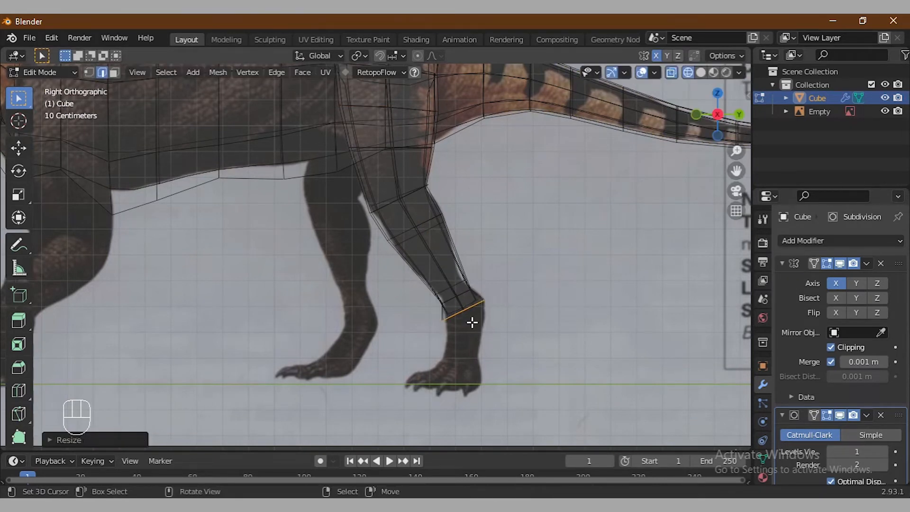
{"action": "key", "text": "e"}
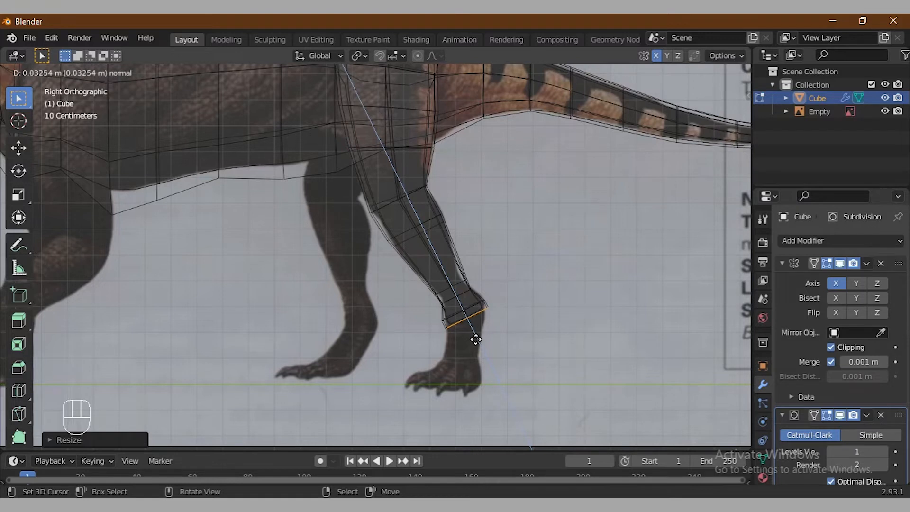
{"action": "right_click", "coordinate": [476, 340]}
- Slide the edge loop just above the ankle up the shin and rescale it to the reference outline
{"action": "left_click", "coordinate": [428, 267]}
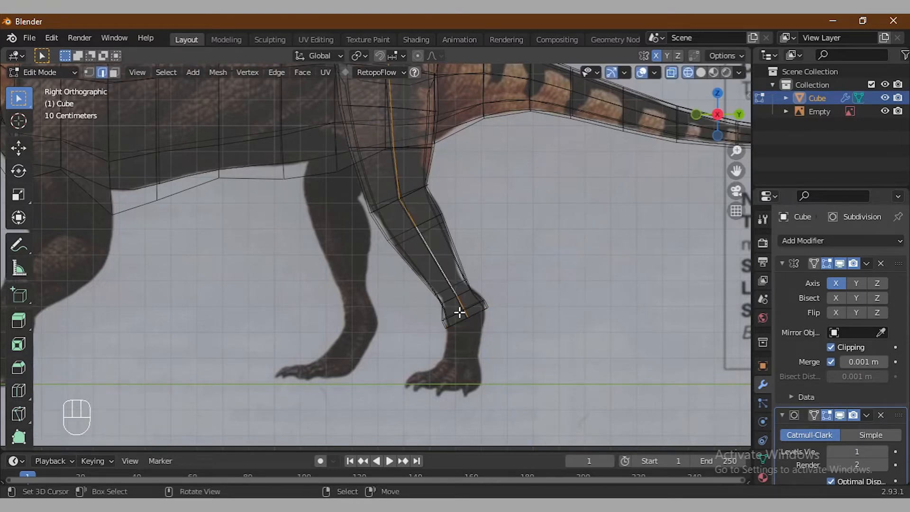
{"action": "key", "text": "g"}
{"action": "key", "text": "g"}
{"action": "left_click", "coordinate": [455, 282]}
{"action": "key", "text": "g"}
{"action": "key", "text": "g"}
{"action": "left_click", "coordinate": [453, 286]}
{"action": "key", "text": "s"}
{"action": "left_click", "coordinate": [486, 327]}
- Inspect the hind legs from behind in Object Mode with solid shading, and return to Edit Mode
{"action": "key", "text": "Tab"}
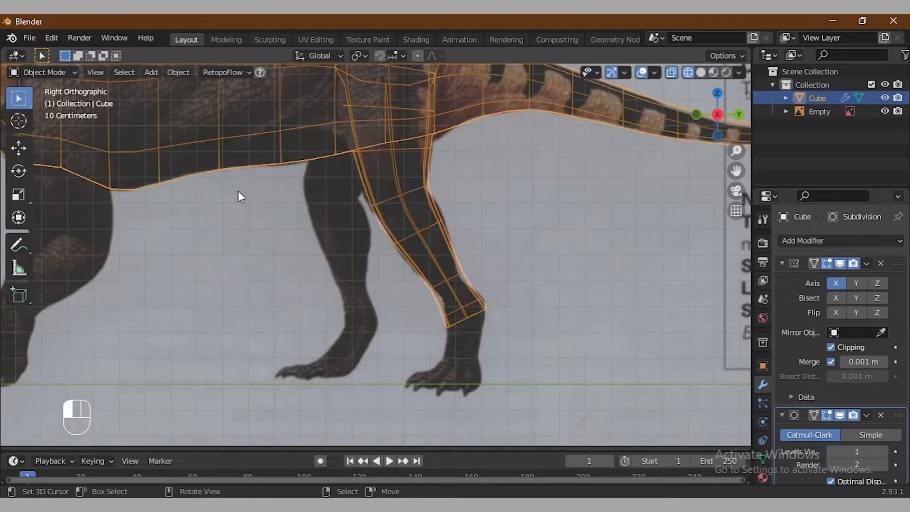
{"action": "left_click", "coordinate": [701, 72]}
{"action": "mouse_move", "coordinate": [569, 190]}
{"action": "middle_mouse_down"}
{"action": "mouse_move", "coordinate": [484, 244]}
{"action": "mouse_move", "coordinate": [553, 246]}
{"action": "mouse_move", "coordinate": [477, 251]}
{"action": "mouse_move", "coordinate": [450, 312]}
{"action": "mouse_move", "coordinate": [487, 262]}
{"action": "mouse_move", "coordinate": [499, 165]}
{"action": "mouse_move", "coordinate": [461, 134]}
{"action": "mouse_move", "coordinate": [679, 367]}
{"action": "mouse_move", "coordinate": [412, 280]}
{"action": "mouse_move", "coordinate": [479, 199]}
{"action": "middle_mouse_up"}
{"action": "key", "text": "Tab"}
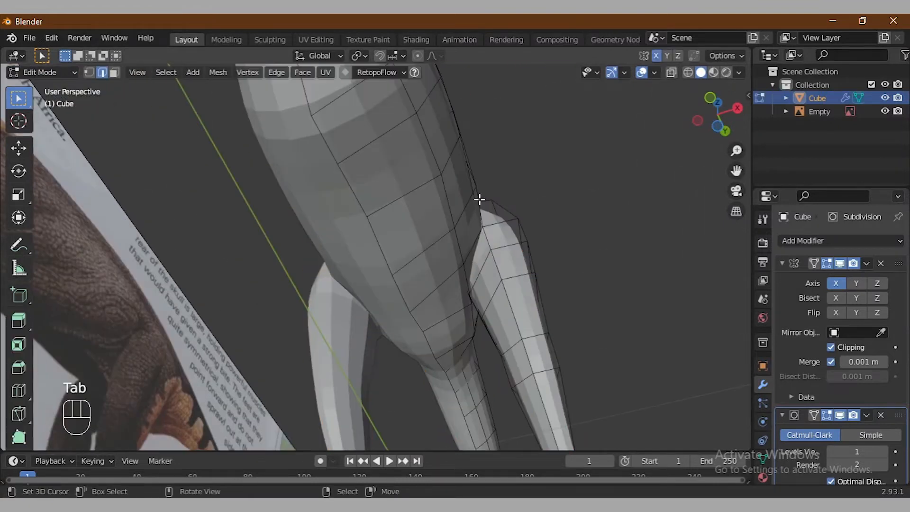
- Select the two flank vertices beside the hind leg in wireframe and move them about -0.036 m along X
{"action": "middle_click_drag", "start_coordinate": [185, 181], "coordinate": [35, 183]}
{"action": "key", "text": "1"}
{"action": "left_click", "coordinate": [688, 73]}
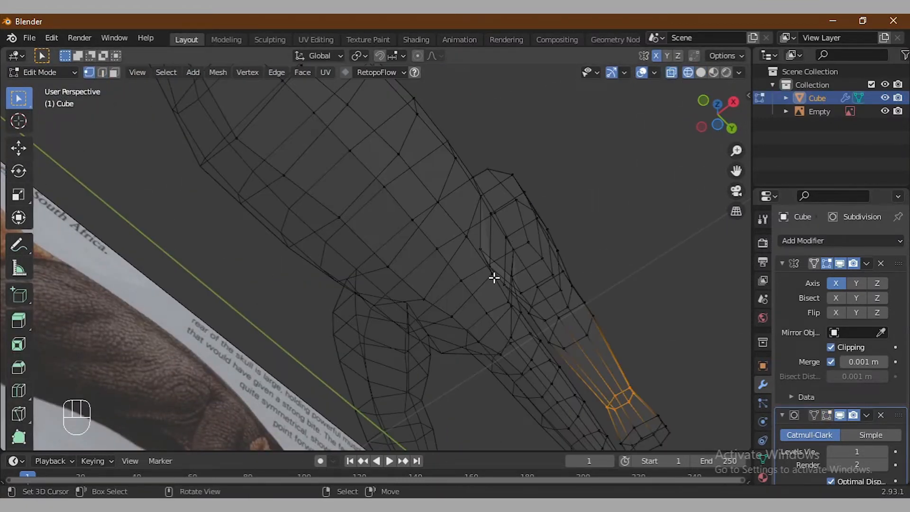
{"action": "left_click", "coordinate": [701, 73]}
{"action": "key", "text": "shift+z"}
{"action": "middle_click_drag", "start_coordinate": [512, 297], "coordinate": [493, 183]}
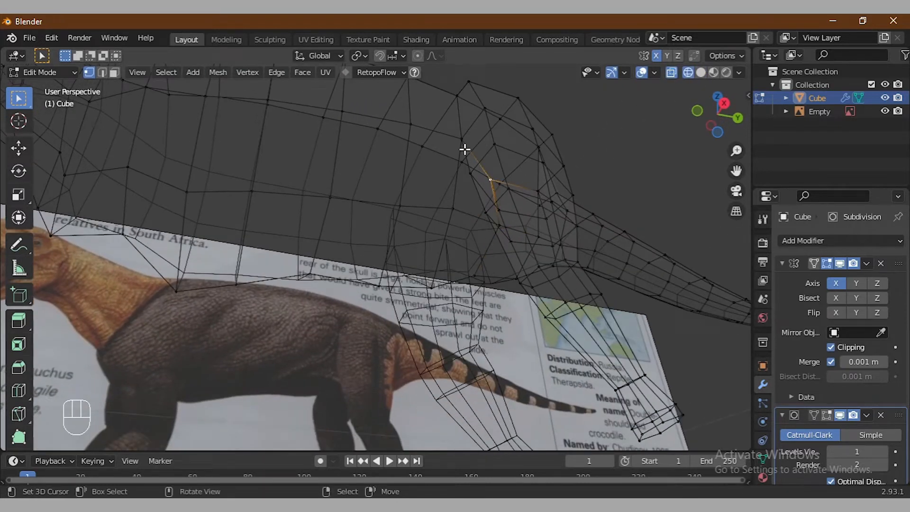
{"action": "left_click", "coordinate": [500, 218], "text": "shift"}
{"action": "key", "text": "g"}
{"action": "key", "text": "x"}
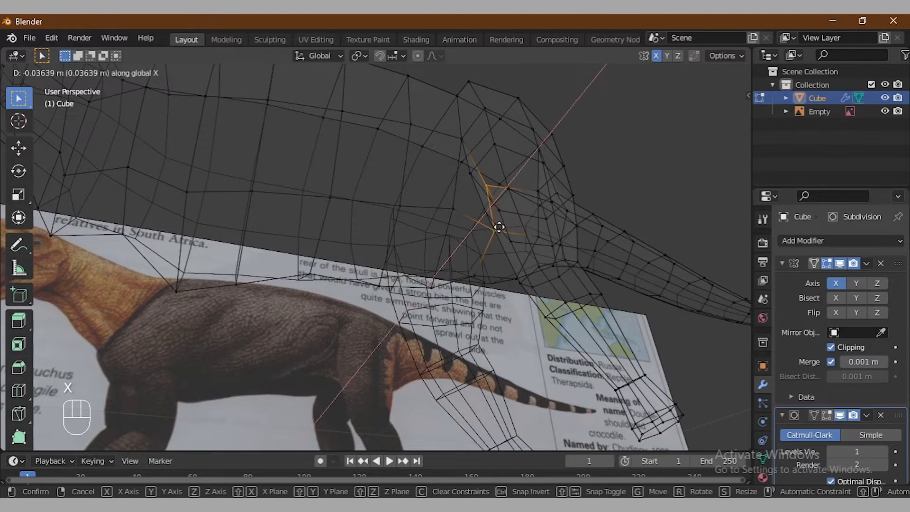
{"action": "left_click", "coordinate": [499, 227]}
- Move the flank vertex just in front of the hind thigh about 0.017 m inward along X
{"action": "left_click", "coordinate": [701, 75]}
{"action": "mouse_move", "coordinate": [591, 159]}
{"action": "middle_mouse_down"}
{"action": "mouse_move", "coordinate": [566, 176]}
{"action": "mouse_move", "coordinate": [542, 177]}
{"action": "middle_mouse_up"}
{"action": "right_click_drag", "start_coordinate": [476, 200], "coordinate": [463, 202]}
{"action": "key", "text": "x"}
{"action": "key", "text": "g"}
{"action": "key", "text": "x"}
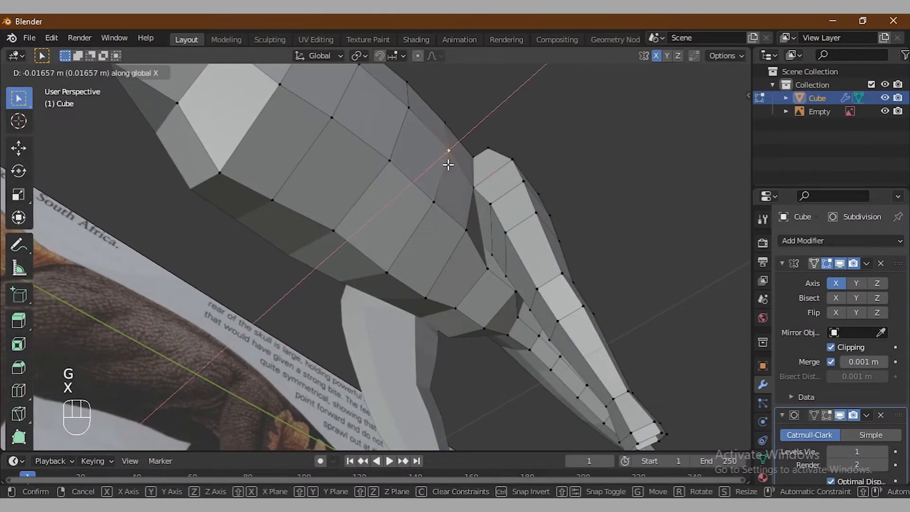
{"action": "left_click", "coordinate": [448, 165]}
- Adjust the hip geometry and slide the upper outer edges of the hind thigh by about -0.19
{"action": "middle_click_drag", "start_coordinate": [489, 299], "coordinate": [535, 204]}
{"action": "right_click", "coordinate": [505, 334]}
{"action": "key", "text": "g"}
{"action": "left_click", "coordinate": [500, 338]}
{"action": "key", "text": "g"}
{"action": "key", "text": "g"}
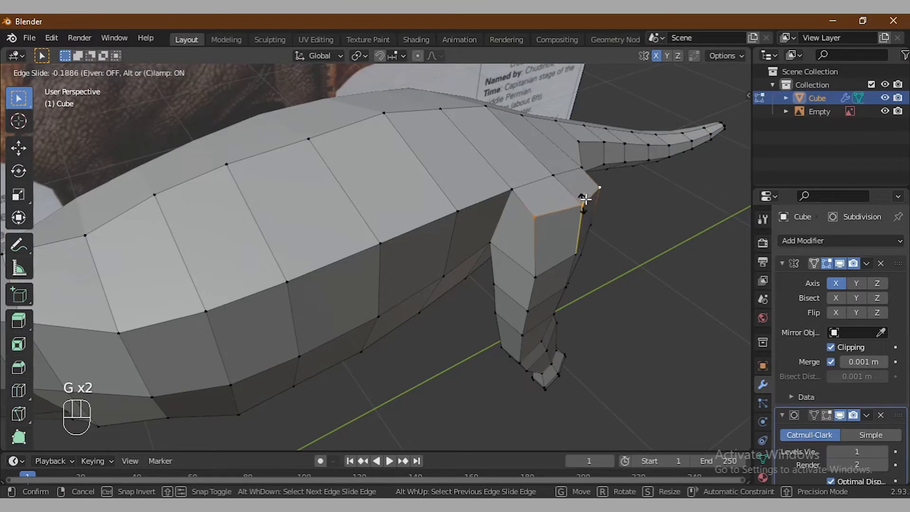
{"action": "left_click", "coordinate": [584, 200]}
- Move the upper thigh edges along X and slide them again to round off the hip
{"action": "key", "text": "g"}
{"action": "key", "text": "x"}
{"action": "left_click", "coordinate": [575, 203]}
{"action": "mouse_move", "coordinate": [575, 203]}
{"action": "middle_mouse_down"}
{"action": "mouse_move", "coordinate": [544, 148]}
{"action": "mouse_move", "coordinate": [553, 187]}
{"action": "mouse_move", "coordinate": [545, 275]}
{"action": "mouse_move", "coordinate": [571, 102]}
{"action": "mouse_move", "coordinate": [489, 321]}
{"action": "mouse_move", "coordinate": [533, 208]}
{"action": "mouse_move", "coordinate": [519, 199]}
{"action": "mouse_move", "coordinate": [402, 257]}
{"action": "mouse_move", "coordinate": [327, 259]}
{"action": "middle_mouse_up"}
{"action": "key", "text": "g"}
{"action": "key", "text": "g"}
{"action": "left_click", "coordinate": [544, 153]}
- Compare the body with the reference from the right side, preview the subdivision in Edit Mode, and select the two shoulder faces
{"action": "key", "text": "Tab"}
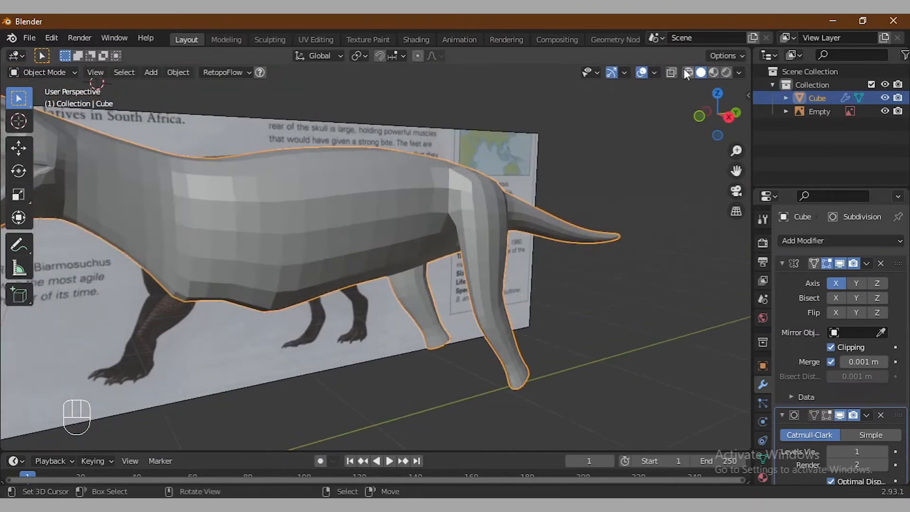
{"action": "left_click", "coordinate": [685, 70]}
{"action": "scroll", "coordinate": [326, 234], "scroll_direction": "down", "scroll_amount": 2}
{"action": "key", "text": "KP_3"}
{"action": "key", "text": "Tab"}
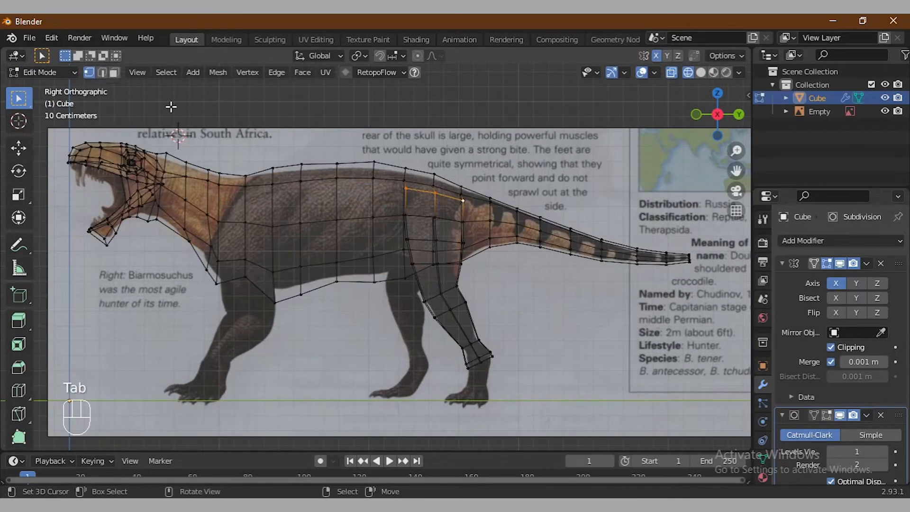
{"action": "left_click", "coordinate": [701, 72]}
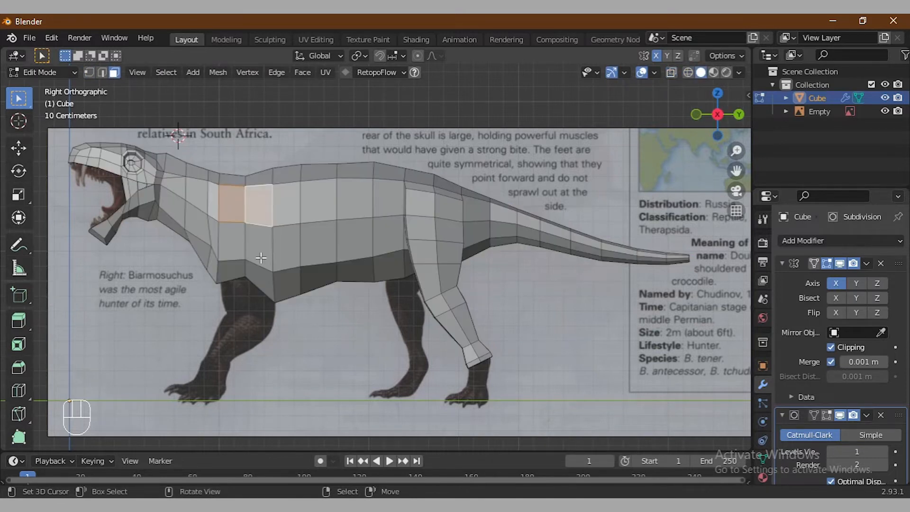
{"action": "left_click", "coordinate": [688, 73]}
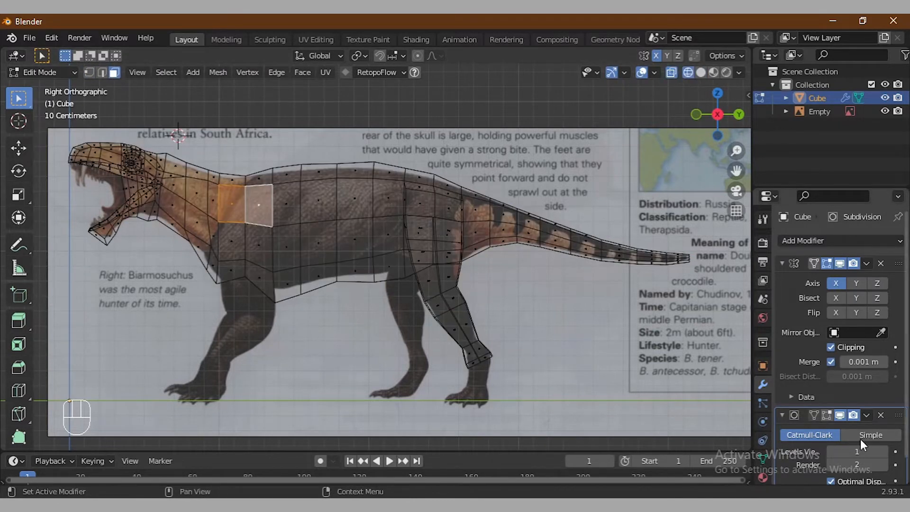
{"action": "left_click", "coordinate": [701, 72]}
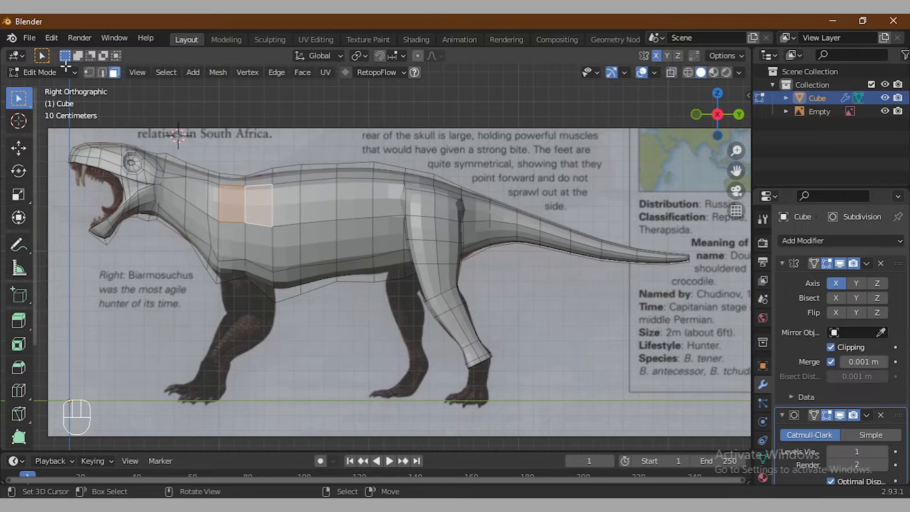
{"action": "scroll", "coordinate": [182, 205], "scroll_direction": "up", "scroll_amount": 3}
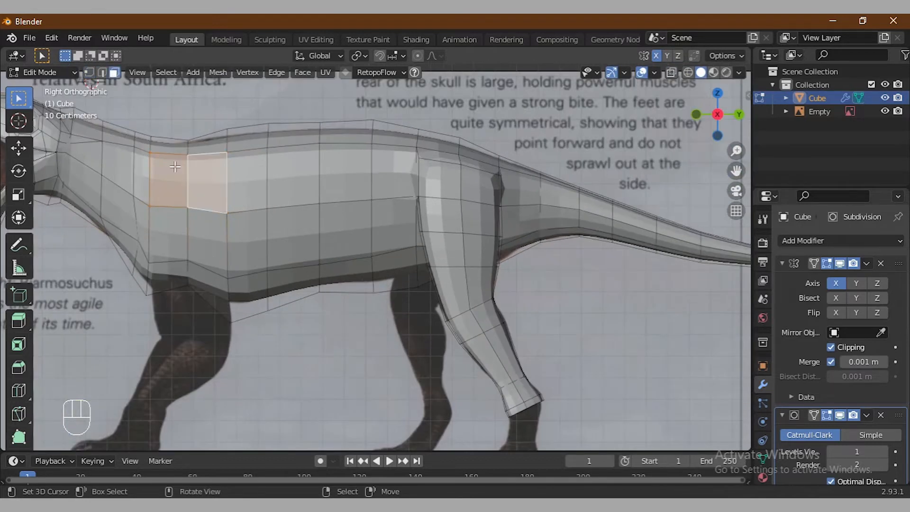
- Extrude the two shoulder faces about 0.06 m outward and rotate them about Z, starting with roughly 19° in top view
{"action": "middle_click_drag", "start_coordinate": [180, 167], "coordinate": [309, 260]}
{"action": "key", "text": "KP_7"}
{"action": "key", "text": "e"}
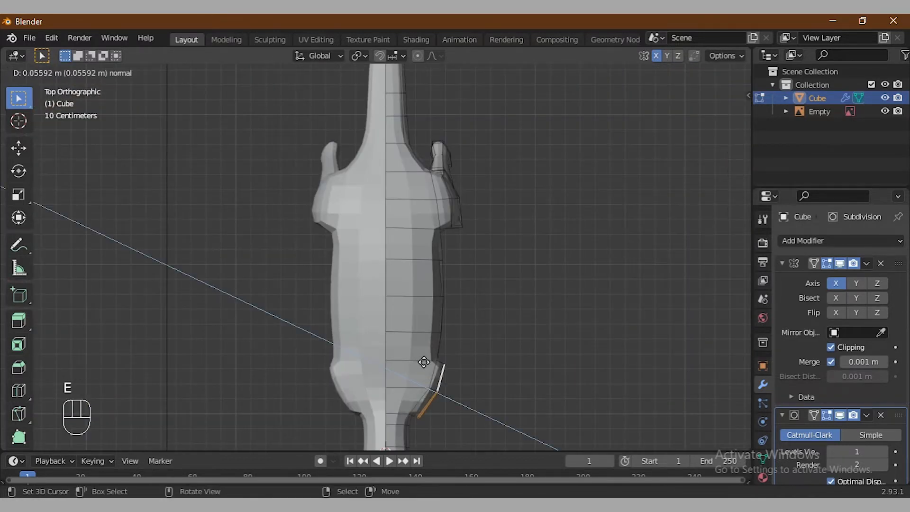
{"action": "left_click", "coordinate": [428, 363]}
{"action": "key", "text": "r"}
{"action": "key", "text": "z"}
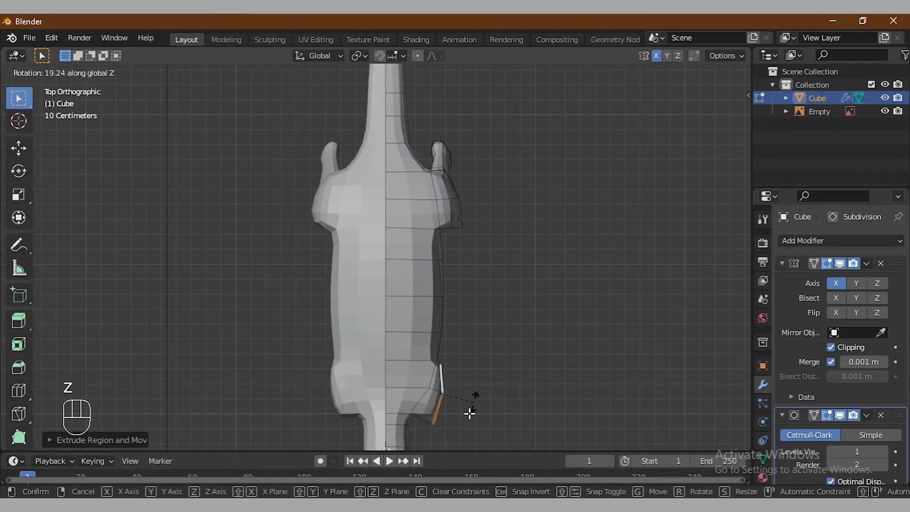
{"action": "left_click", "coordinate": [469, 414]}
{"action": "middle_click_drag", "start_coordinate": [461, 394], "coordinate": [406, 270]}
{"action": "key", "text": "KP_3"}
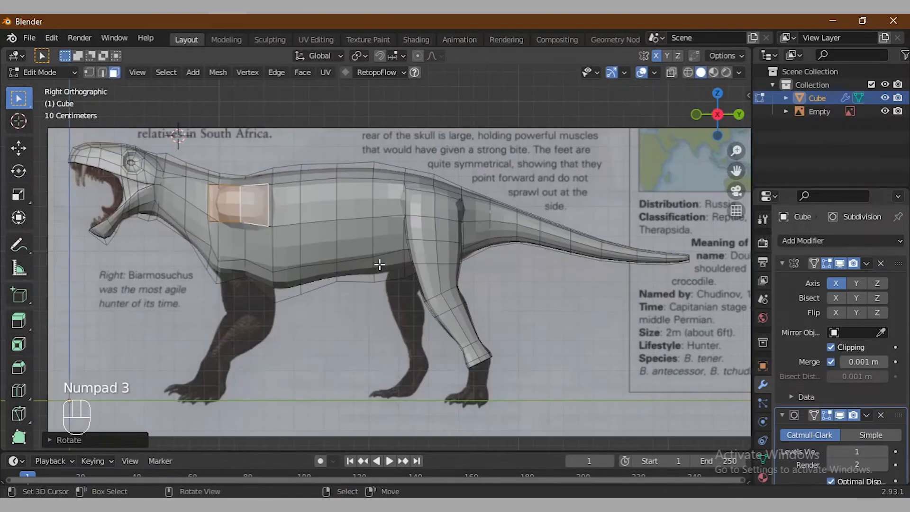
{"action": "key", "text": "r"}
{"action": "key", "text": "z"}
{"action": "left_click", "coordinate": [268, 306]}
- Move the vertices at the rear edge of the shoulder bulge along X to blend it into the flank
{"action": "middle_click_drag", "start_coordinate": [268, 306], "coordinate": [368, 185]}
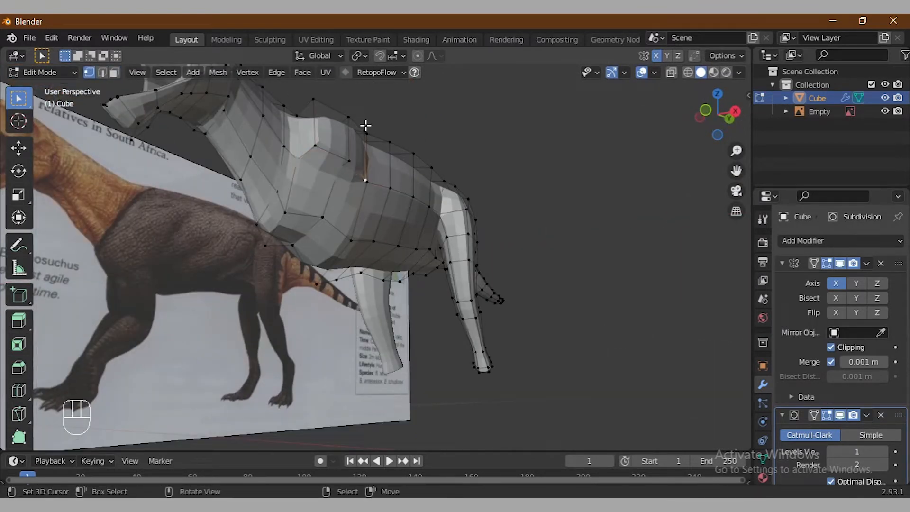
{"action": "key", "text": "g"}
{"action": "key", "text": "x"}
{"action": "left_click", "coordinate": [363, 169]}
{"action": "key", "text": "g"}
{"action": "key", "text": "x"}
{"action": "left_click", "coordinate": [352, 120]}
- Select the two upper vertices of the shoulder bulge and move them together along X
{"action": "left_click", "coordinate": [315, 110]}
{"action": "left_click", "coordinate": [320, 145], "text": "shift"}
{"action": "middle_click_drag", "start_coordinate": [353, 147], "coordinate": [371, 148]}
{"action": "key", "text": "g"}
{"action": "key", "text": "x"}
{"action": "left_click", "coordinate": [359, 144]}
- Shift the remaining side vertices of the shoulder bulge along X to smooth its outline
{"action": "key", "text": "g"}
{"action": "key", "text": "x"}
{"action": "key", "text": "Escape"}
{"action": "key", "text": "g"}
{"action": "key", "text": "x"}
{"action": "left_click", "coordinate": [350, 166]}
{"action": "right_click", "coordinate": [340, 172]}
{"action": "key", "text": "g"}
{"action": "key", "text": "x"}
{"action": "left_click", "coordinate": [338, 191]}
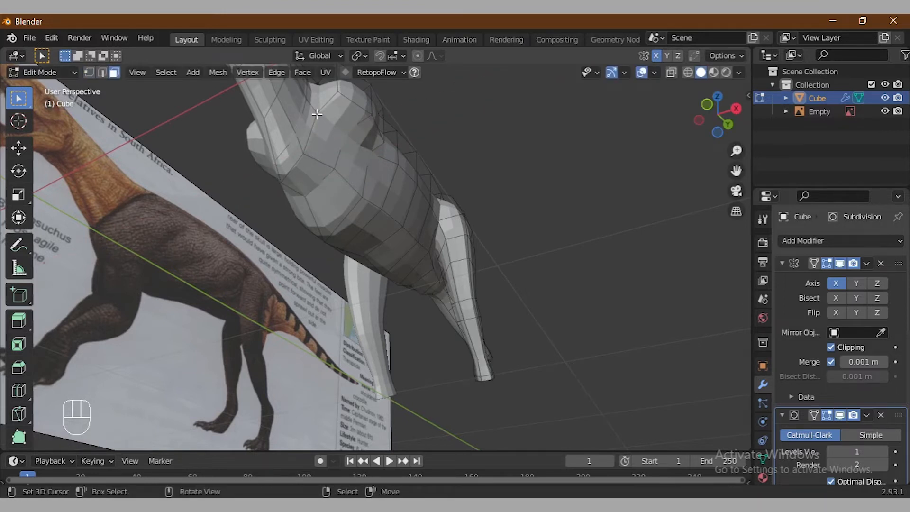
- Flatten the shoulder's underside faces by scaling them to 0 along Z and extrude them down to the reference elbow
{"action": "key", "text": "KP_3"}
{"action": "key", "text": "alt+z"}
{"action": "scroll", "coordinate": [157, 256], "scroll_direction": "up", "scroll_amount": 3}
{"action": "key", "text": "s"}
{"action": "key", "text": "z"}
{"action": "key", "text": "KP_0"}
{"action": "key", "text": "KP_Enter"}
{"action": "key", "text": "e"}
{"action": "left_click", "coordinate": [301, 328]}
- Scale the end of the upper front leg and move it to match the reference elbow
{"action": "key", "text": "s"}
{"action": "left_click", "coordinate": [250, 338]}
{"action": "key", "text": "g"}
{"action": "key", "text": "y"}
{"action": "left_click", "coordinate": [250, 341]}
{"action": "key", "text": "g"}
{"action": "left_click", "coordinate": [251, 335]}
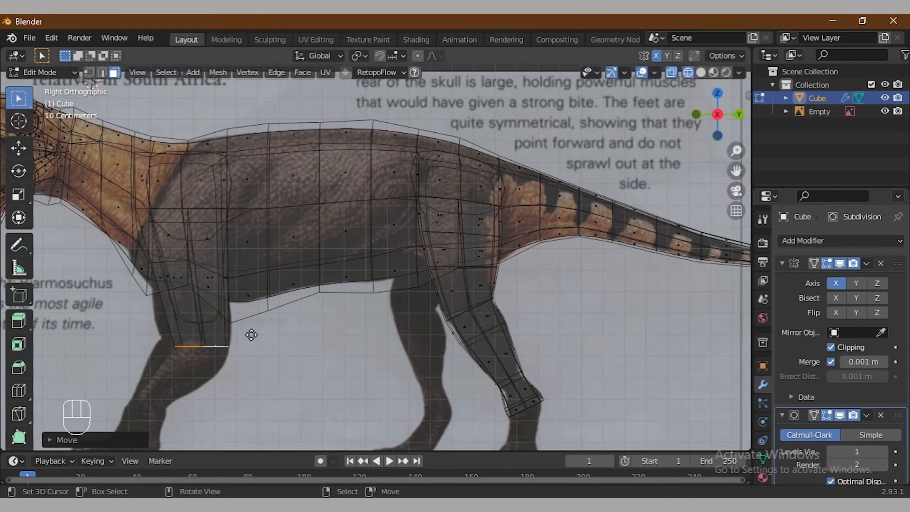
- Rescale the upper front leg along X twice to adjust its thickness
{"action": "key", "text": "alt+z"}
{"action": "mouse_move", "coordinate": [255, 219]}
{"action": "middle_mouse_down"}
{"action": "mouse_move", "coordinate": [386, 246]}
{"action": "mouse_move", "coordinate": [438, 183]}
{"action": "middle_mouse_up"}
{"action": "middle_click_drag", "start_coordinate": [399, 321], "coordinate": [545, 266]}
{"action": "left_click", "coordinate": [548, 225], "text": "shift"}
{"action": "middle_click_drag", "start_coordinate": [548, 225], "coordinate": [526, 232]}
{"action": "left_click", "coordinate": [689, 73]}
{"action": "mouse_move", "coordinate": [559, 159]}
{"action": "middle_mouse_down"}
{"action": "mouse_move", "coordinate": [489, 214]}
{"action": "mouse_move", "coordinate": [508, 228]}
{"action": "mouse_move", "coordinate": [561, 132]}
{"action": "mouse_move", "coordinate": [578, 185]}
{"action": "middle_mouse_up"}
{"action": "key", "text": "s"}
{"action": "key", "text": "x"}
{"action": "left_click", "coordinate": [522, 271]}
{"action": "left_click", "coordinate": [706, 73]}
{"action": "key", "text": "s"}
{"action": "key", "text": "x"}
{"action": "left_click", "coordinate": [556, 226]}
- Check the front leg in Object Mode, and slide the shoulder's outer edges in Edit Mode
{"action": "middle_click_drag", "start_coordinate": [556, 226], "coordinate": [513, 328]}
{"action": "key", "text": "Tab"}
{"action": "key", "text": "Tab"}
{"action": "key", "text": "g"}
{"action": "key", "text": "g"}
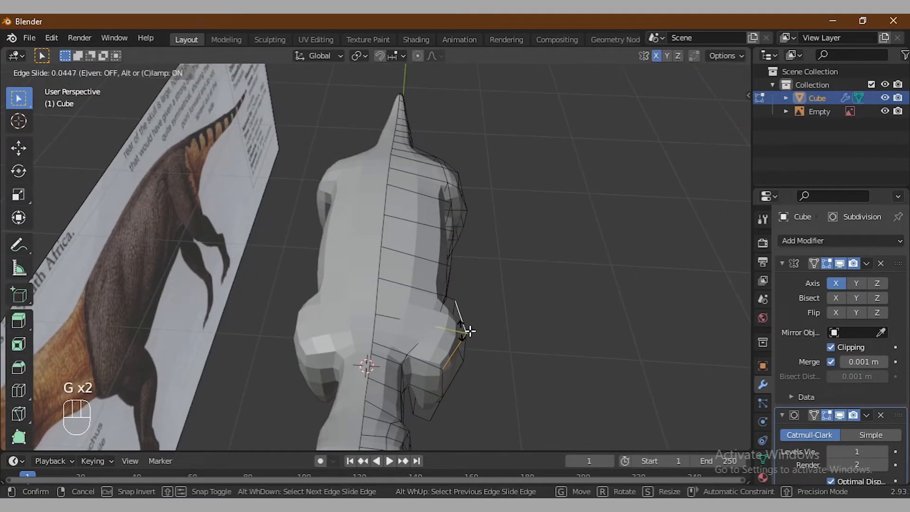
{"action": "left_click", "coordinate": [455, 314]}
- Move the shoulder's outer edges and slide them once more to refine the shoulder bulge
{"action": "middle_click_drag", "start_coordinate": [455, 315], "coordinate": [443, 299]}
{"action": "key", "text": "g"}
{"action": "left_click", "coordinate": [442, 284]}
{"action": "key", "text": "g"}
{"action": "key", "text": "g"}
{"action": "left_click", "coordinate": [436, 281]}
- Try another move of the shoulder's outer edges, check it from above, and undo it
{"action": "key", "text": "g"}
{"action": "key", "text": "g"}
{"action": "key", "text": "g"}
{"action": "left_click", "coordinate": [433, 290]}
{"action": "key", "text": "KP_7"}
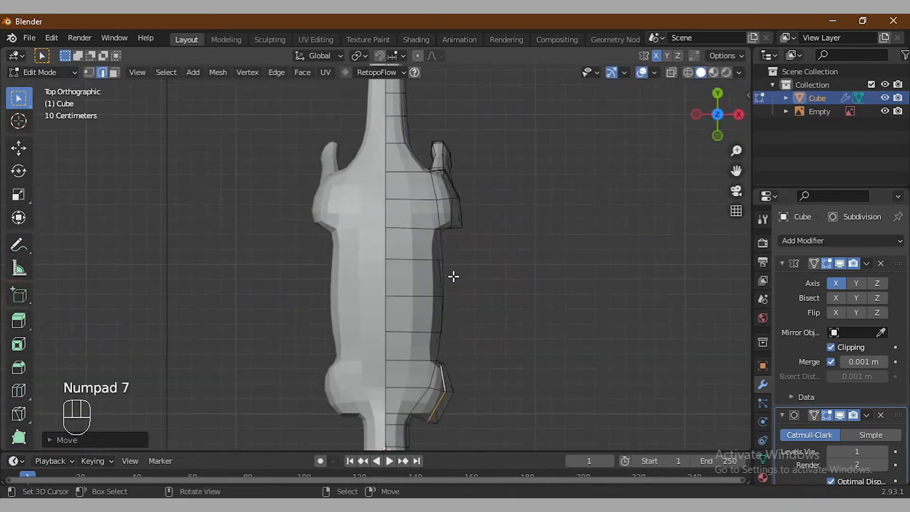
{"action": "key", "text": "ctrl+z"}
{"action": "middle_click_drag", "start_coordinate": [462, 319], "coordinate": [411, 275]}
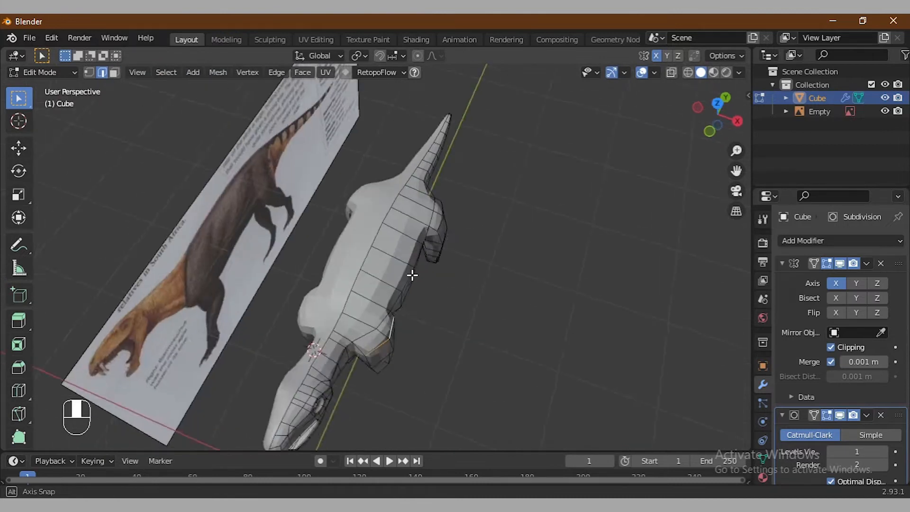
- Select the front leg's elbow end in side view, reposition it on the reference elbow, and rotate it about X
{"action": "key", "text": "KP_3"}
{"action": "scroll", "coordinate": [294, 310], "scroll_direction": "up", "scroll_amount": 2}
{"action": "key", "text": "shift+z"}
{"action": "left_click_drag", "start_coordinate": [335, 333], "coordinate": [141, 390]}
{"action": "key", "text": "g"}
{"action": "key", "text": "z"}
{"action": "left_click", "coordinate": [238, 355]}
{"action": "key", "text": "g"}
{"action": "left_click", "coordinate": [241, 355]}
{"action": "key", "text": "r"}
{"action": "key", "text": "x"}
{"action": "left_click", "coordinate": [262, 360]}
- Extrude the elbow end into the forearm, move it to the reference wrist, and shrink it to fit
{"action": "key", "text": "e"}
{"action": "left_click", "coordinate": [299, 430]}
{"action": "key", "text": "g"}
{"action": "left_click", "coordinate": [234, 416]}
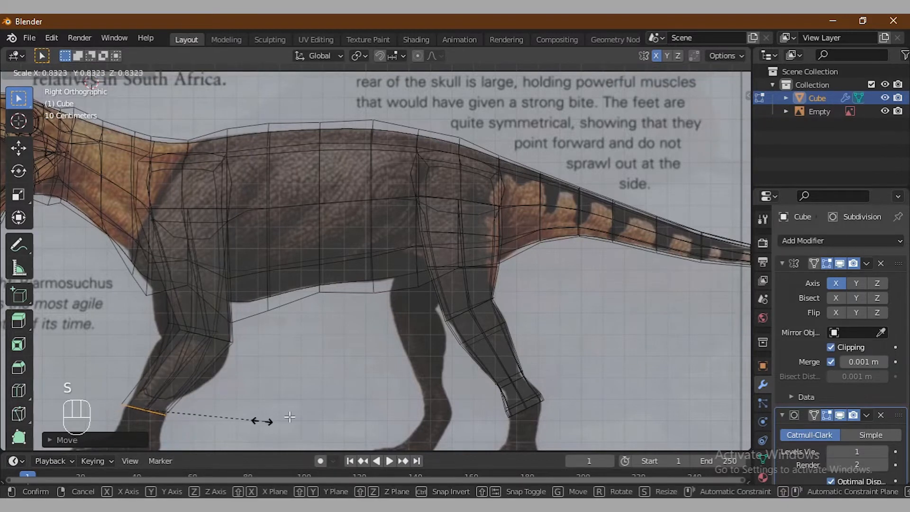
{"action": "key", "text": "s"}
{"action": "left_click", "coordinate": [248, 417]}
- Add loop cuts across the forearm, then enlarge the one below the elbow and move it onto the reference outline
{"action": "left_click", "coordinate": [19, 390]}
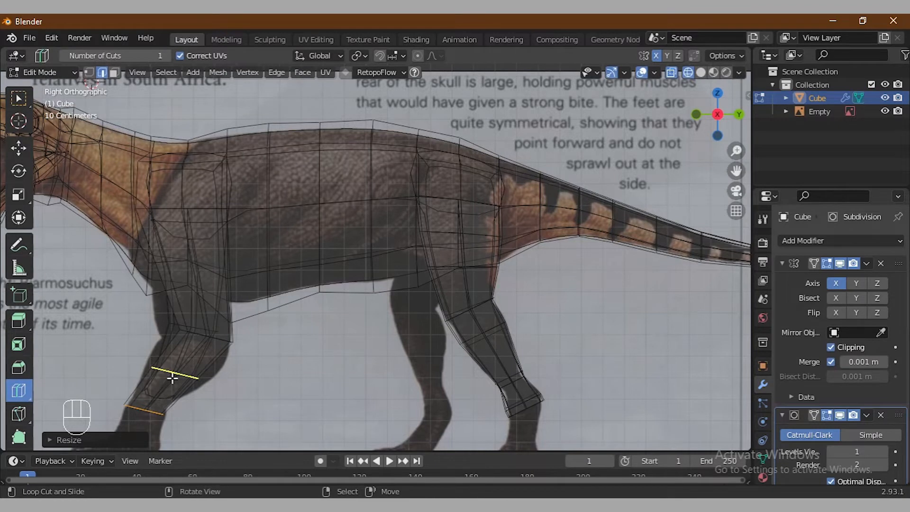
{"action": "left_click", "coordinate": [209, 359]}
{"action": "key", "text": "s"}
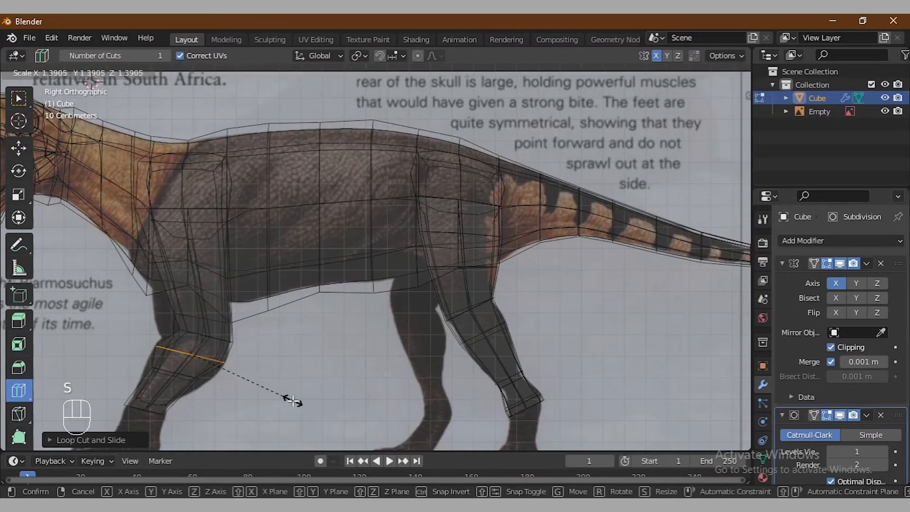
{"action": "left_click", "coordinate": [293, 401]}
{"action": "key", "text": "g"}
{"action": "left_click", "coordinate": [227, 389]}
- Slide the middle forearm loop toward the wrist by about 0.32 and scale it to the reference outline
{"action": "left_click", "coordinate": [19, 98]}
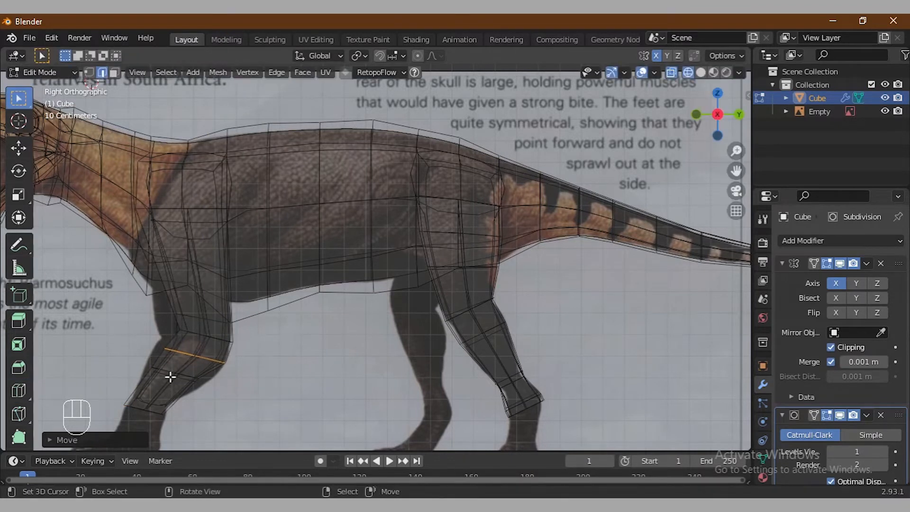
{"action": "key", "text": "1"}
{"action": "key", "text": "g"}
{"action": "key", "text": "Escape"}
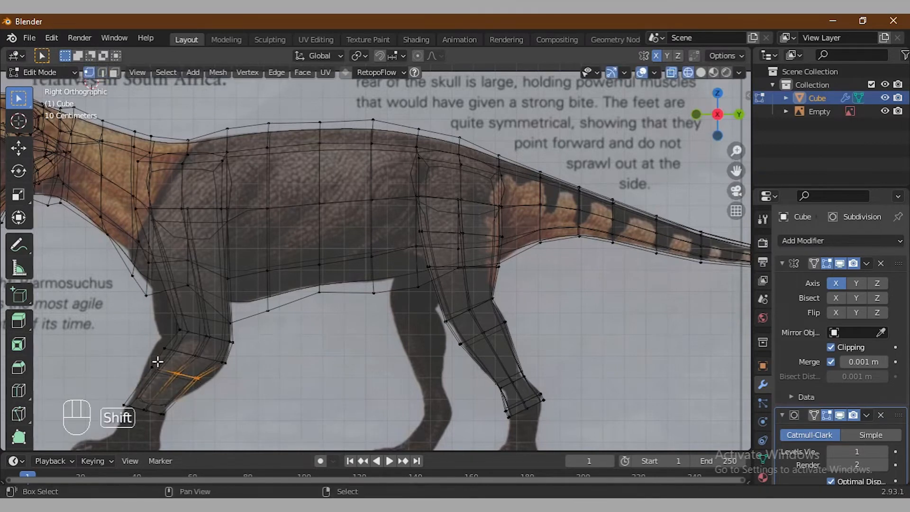
{"action": "left_click_drag", "start_coordinate": [143, 355], "coordinate": [168, 388], "text": "shift"}
{"action": "key", "text": "g"}
{"action": "key", "text": "g"}
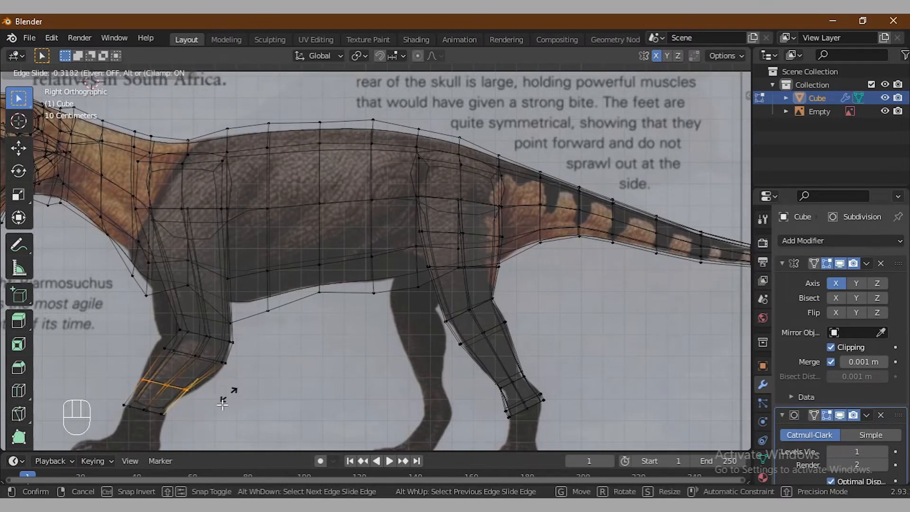
{"action": "left_click", "coordinate": [222, 403]}
{"action": "key", "text": "s"}
{"action": "left_click", "coordinate": [230, 383]}
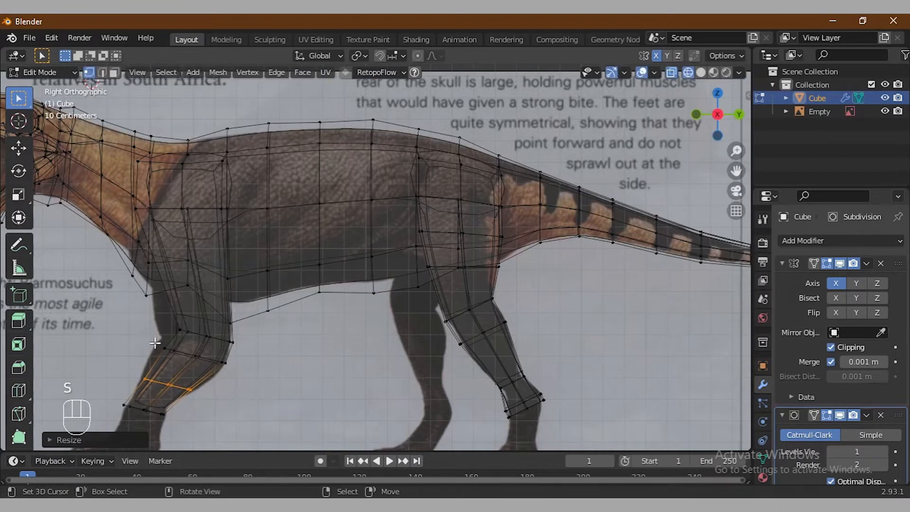
- Select the forearm loop just below the elbow, slide it along the limb, reposition it, and scale it to the reference outline
{"action": "left_click_drag", "start_coordinate": [154, 341], "coordinate": [181, 362]}
{"action": "key", "text": "s"}
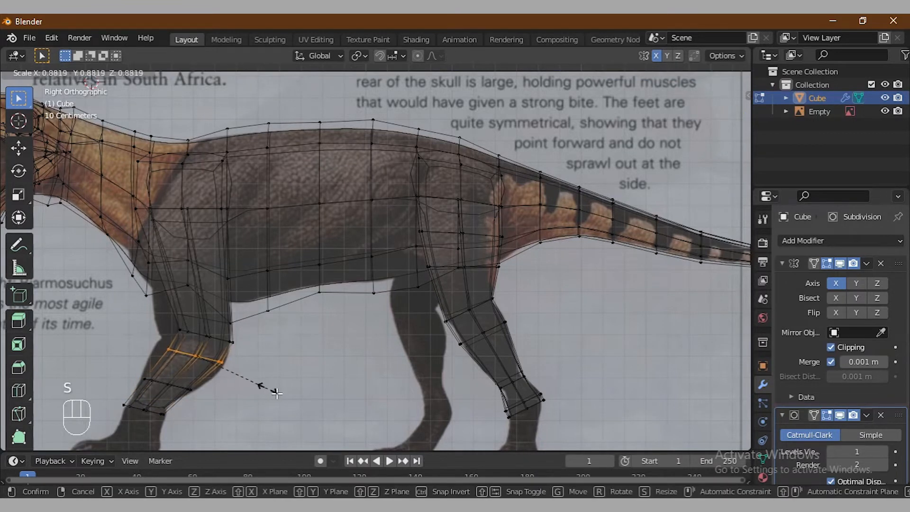
{"action": "left_click", "coordinate": [261, 387]}
{"action": "key", "text": "g"}
{"action": "key", "text": "g"}
{"action": "left_click", "coordinate": [260, 392]}
{"action": "key", "text": "g"}
{"action": "left_click", "coordinate": [261, 393]}
{"action": "key", "text": "s"}
{"action": "left_click", "coordinate": [267, 394]}
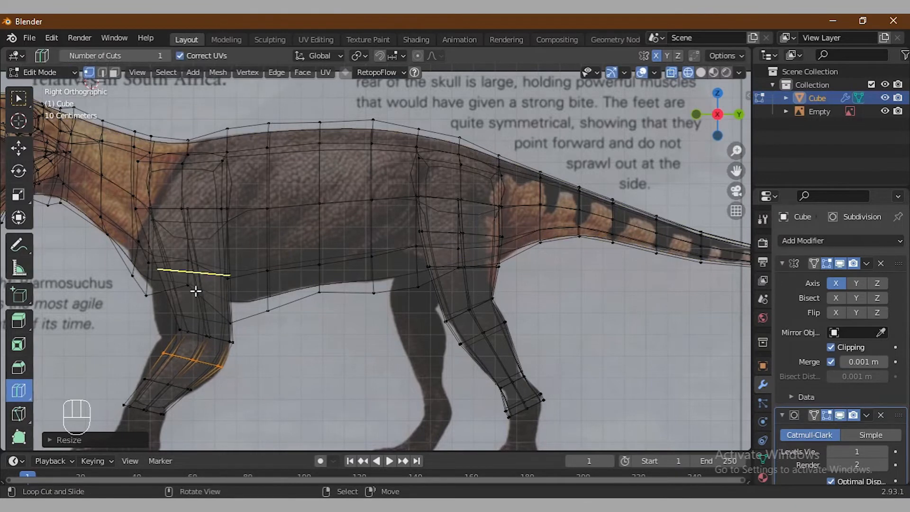
- Add a loop cut across the upper front leg, scale it, and shift it along Y by about -0.019 m
{"action": "scroll", "coordinate": [266, 319], "scroll_direction": "down", "scroll_amount": 4}
{"action": "scroll", "coordinate": [260, 325], "scroll_direction": "up", "scroll_amount": 4}
{"action": "key", "text": "s"}
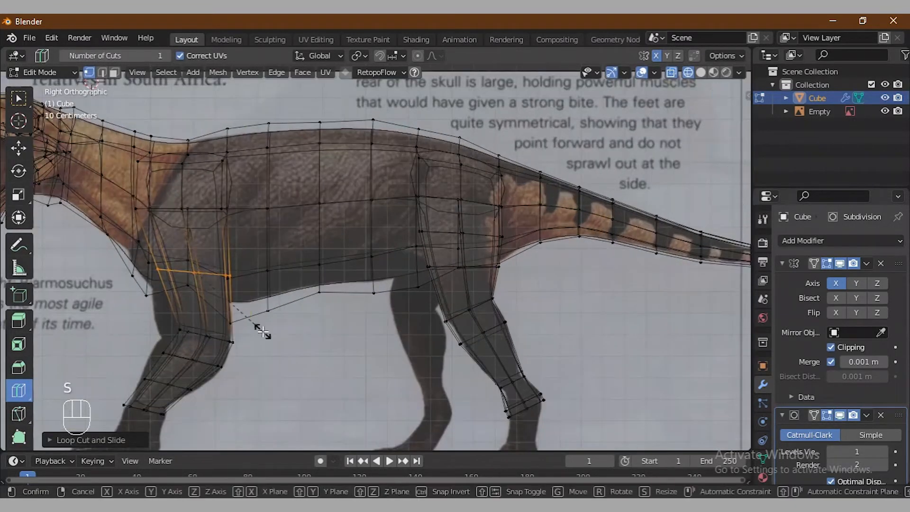
{"action": "left_click", "coordinate": [280, 341]}
{"action": "key", "text": "g"}
{"action": "key", "text": "y"}
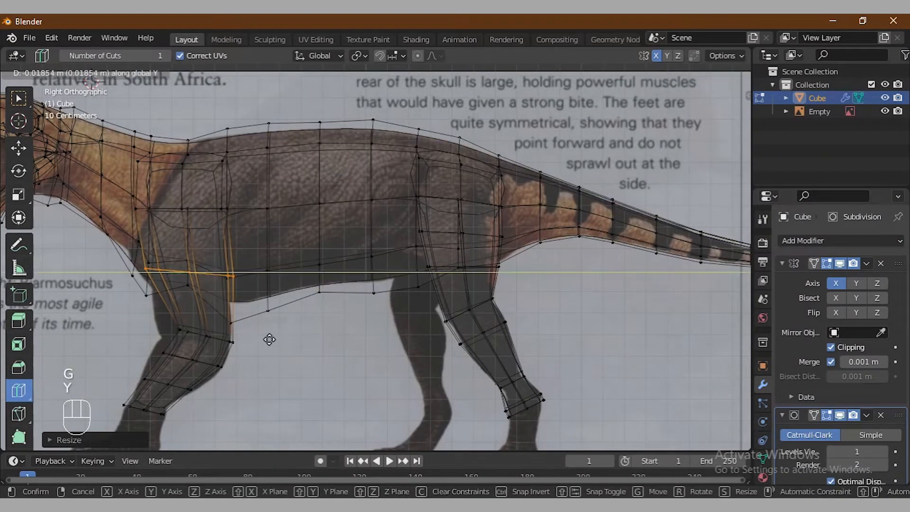
{"action": "left_click", "coordinate": [269, 340]}
- Add a loop cut midway between the upper-arm loop and the elbow and scale it to the reference outline
{"action": "left_click", "coordinate": [213, 303]}
{"action": "key", "text": "s"}
{"action": "left_click", "coordinate": [358, 370]}
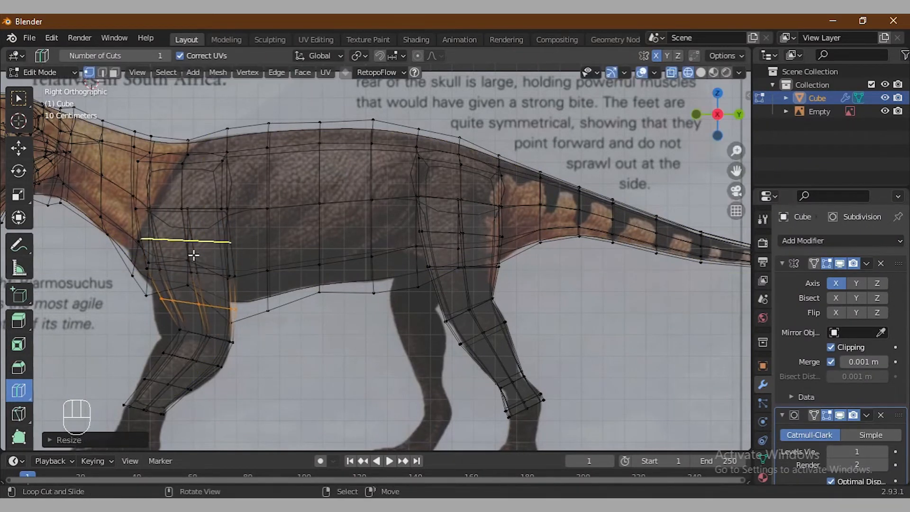
- Add another loop cut higher on the shoulder, scale it, and move it along Y to fit the reference
{"action": "key", "text": "s"}
{"action": "left_click", "coordinate": [264, 327]}
{"action": "key", "text": "g"}
{"action": "key", "text": "y"}
{"action": "left_click", "coordinate": [258, 327]}
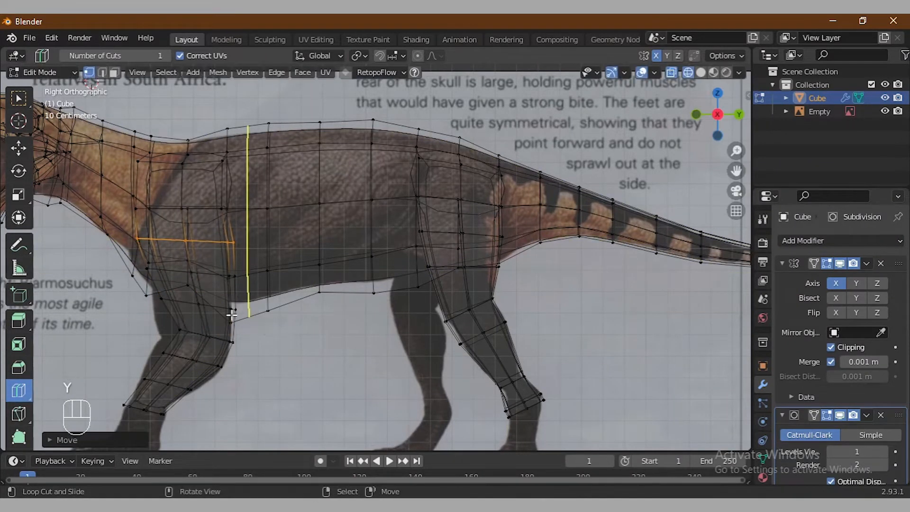
- Return to Object Mode, set the reference image's opacity to 1.000, and switch to solid shading
{"action": "left_click", "coordinate": [19, 98]}
{"action": "key", "text": "alt+z"}
{"action": "middle_click_drag", "start_coordinate": [311, 264], "coordinate": [112, 303]}
{"action": "key", "text": "Tab"}
{"action": "key", "text": "KP_3"}
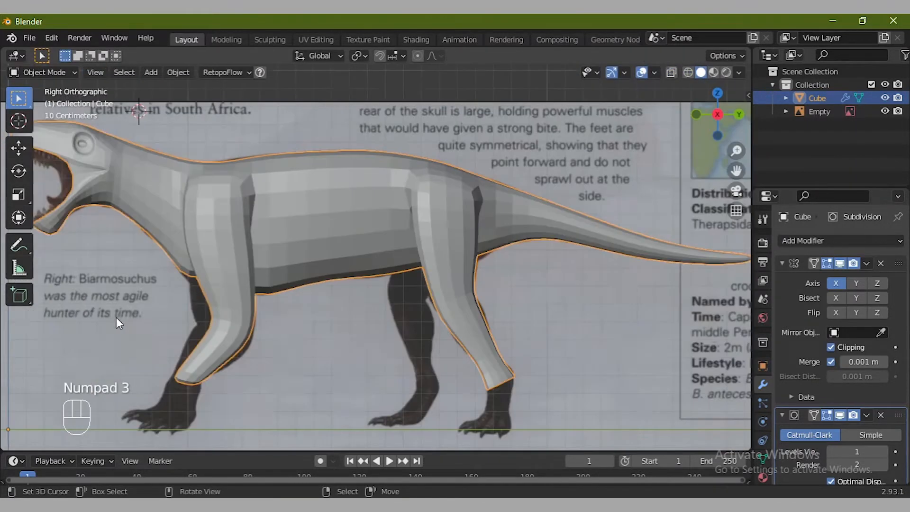
{"action": "key", "text": "alt+z"}
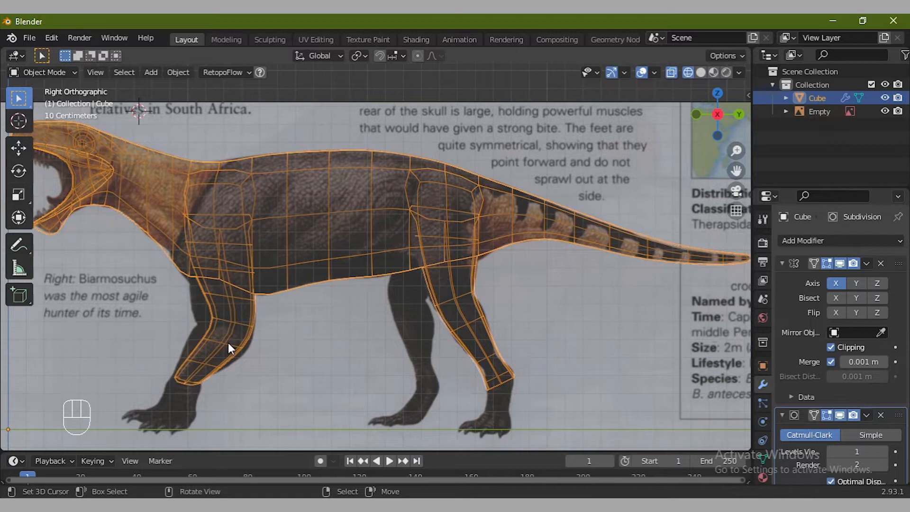
{"action": "scroll", "coordinate": [229, 342], "scroll_direction": "up", "scroll_amount": 2}
{"action": "left_click", "coordinate": [819, 111]}
{"action": "left_click", "coordinate": [763, 421]}
{"action": "left_click_drag", "start_coordinate": [847, 395], "coordinate": [885, 395]}
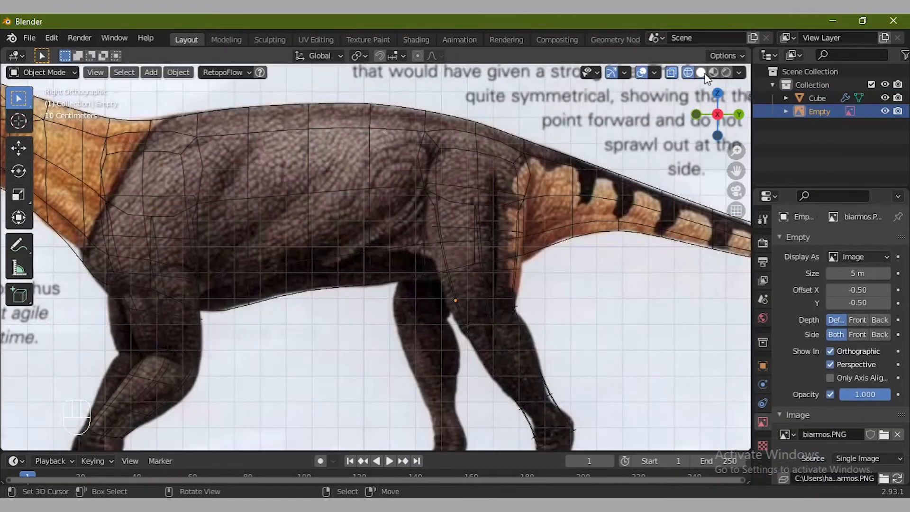
{"action": "left_click", "coordinate": [701, 72]}
- Edit the body mesh and slide the vertices of the innermost ring in the eye, then return to Object Mode
{"action": "left_click", "coordinate": [159, 332]}
{"action": "key", "text": "Tab"}
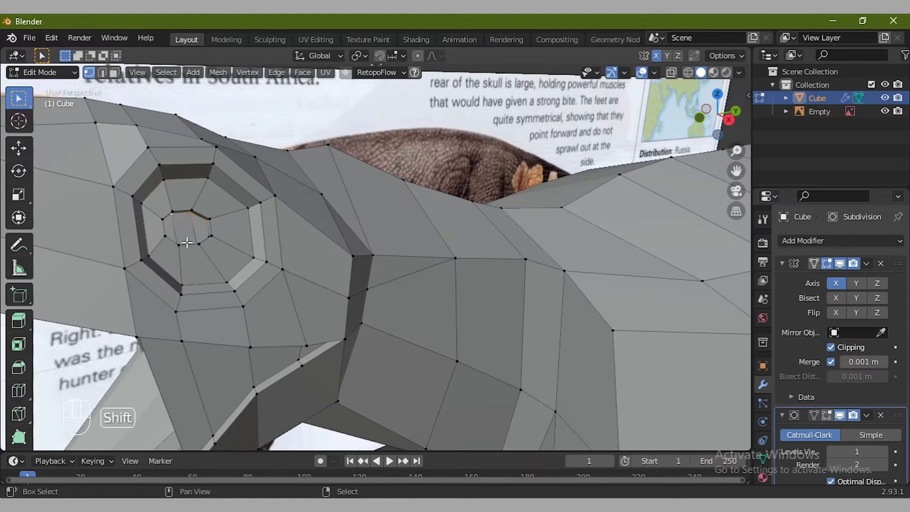
{"action": "middle_click_drag", "start_coordinate": [187, 243], "coordinate": [236, 339], "text": "shift"}
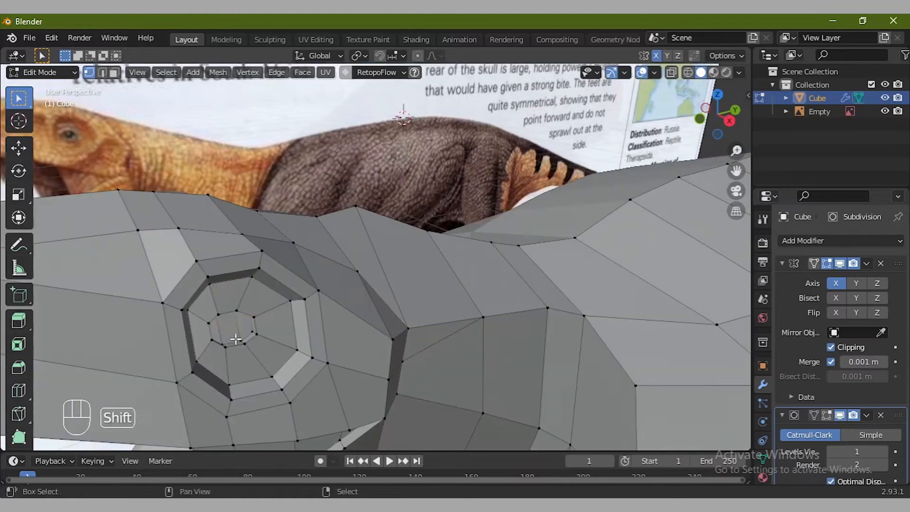
{"action": "key", "text": "g"}
{"action": "key", "text": "g"}
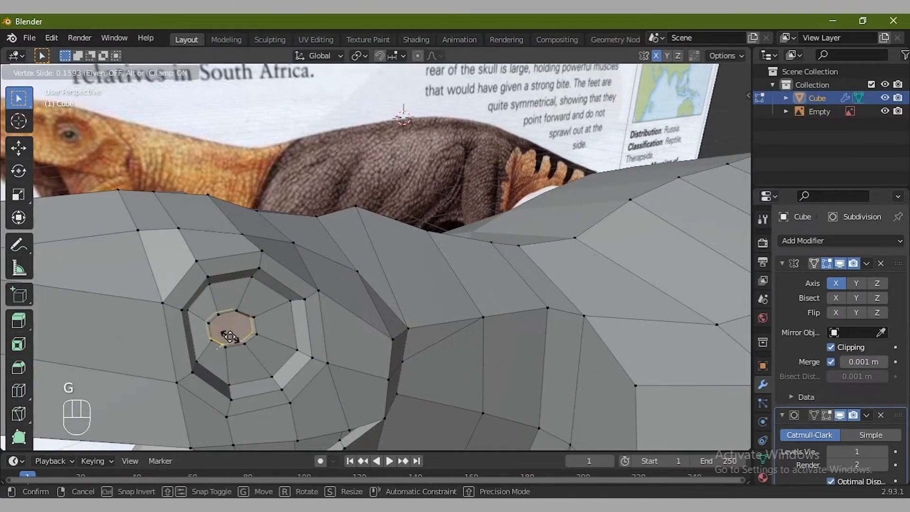
{"action": "left_click", "coordinate": [252, 354]}
{"action": "scroll", "coordinate": [258, 368], "scroll_direction": "down", "scroll_amount": 5}
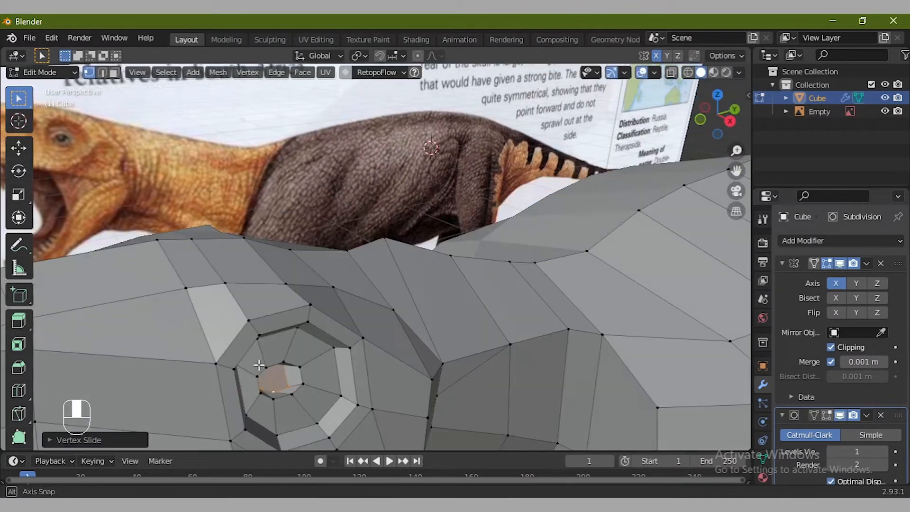
{"action": "key", "text": "Tab"}
- Examine the smoothed body, head, and legs in perspective, back, front, and side views
{"action": "scroll", "coordinate": [277, 330], "scroll_direction": "up", "scroll_amount": 3}
{"action": "middle_click_drag", "start_coordinate": [315, 364], "coordinate": [248, 325]}
{"action": "scroll", "coordinate": [273, 328], "scroll_direction": "down", "scroll_amount": 4}
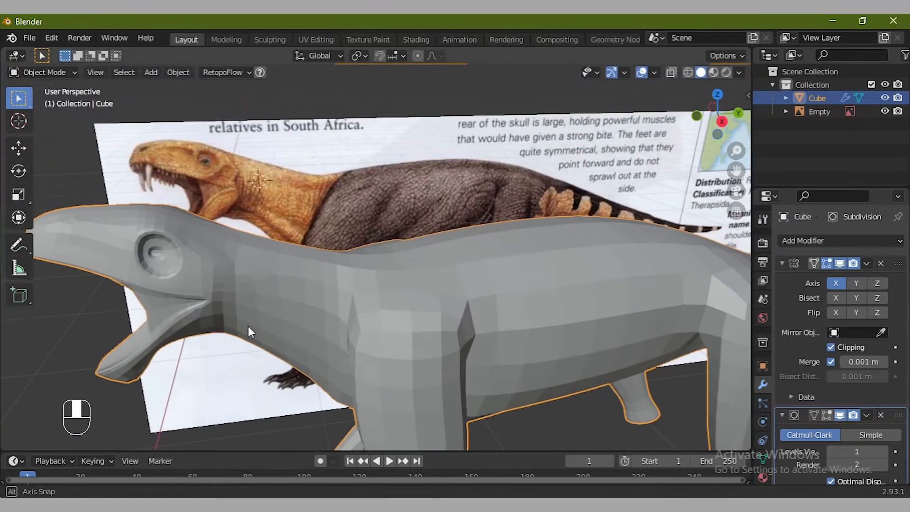
{"action": "scroll", "coordinate": [513, 351], "scroll_direction": "down", "scroll_amount": 3}
{"action": "middle_click_drag", "start_coordinate": [513, 352], "coordinate": [388, 316]}
{"action": "key", "text": "ctrl+KP_3"}
{"action": "key", "text": "ctrl+KP_1"}
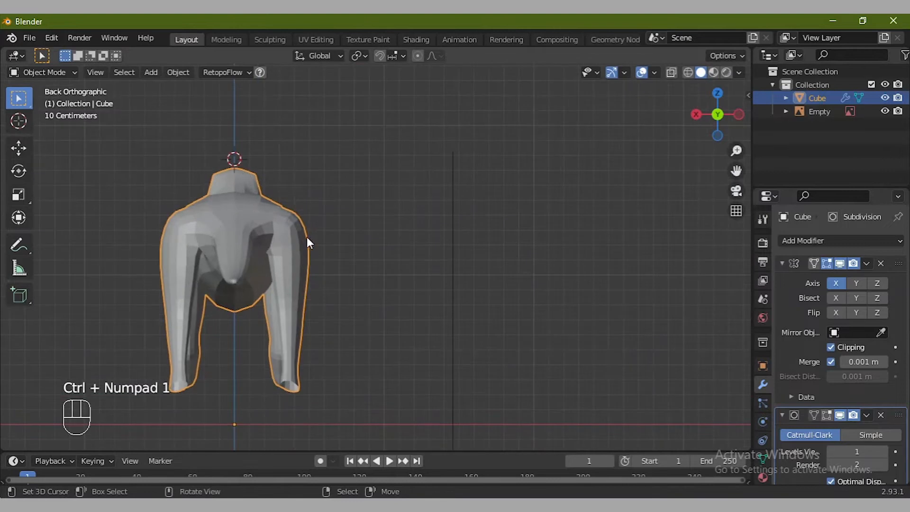
{"action": "middle_click_drag", "start_coordinate": [303, 408], "coordinate": [415, 308]}
{"action": "key", "text": "KP_1"}
{"action": "key", "text": "KP_3"}
- Select the front leg's wrist end in see-through side view, delete its cap, and return to Object Mode in solid shading
{"action": "key", "text": "Tab"}
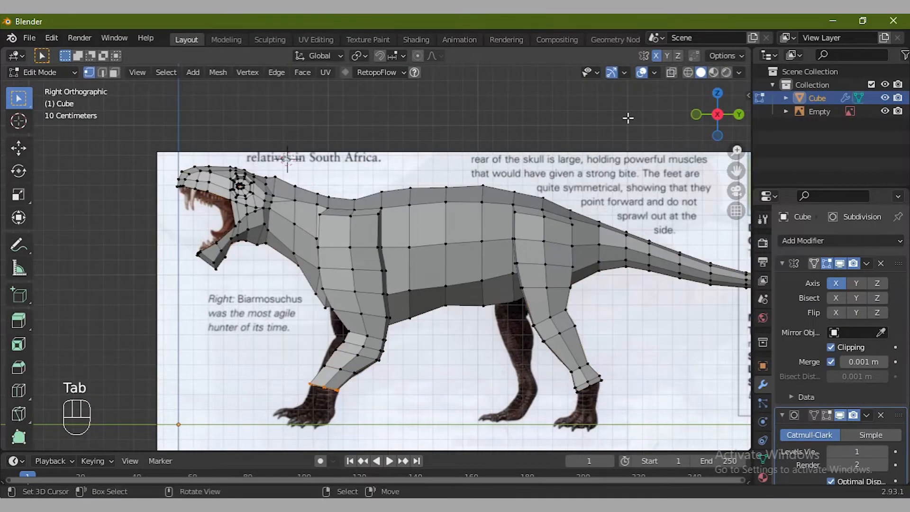
{"action": "key", "text": "alt+z"}
{"action": "key", "text": "b"}
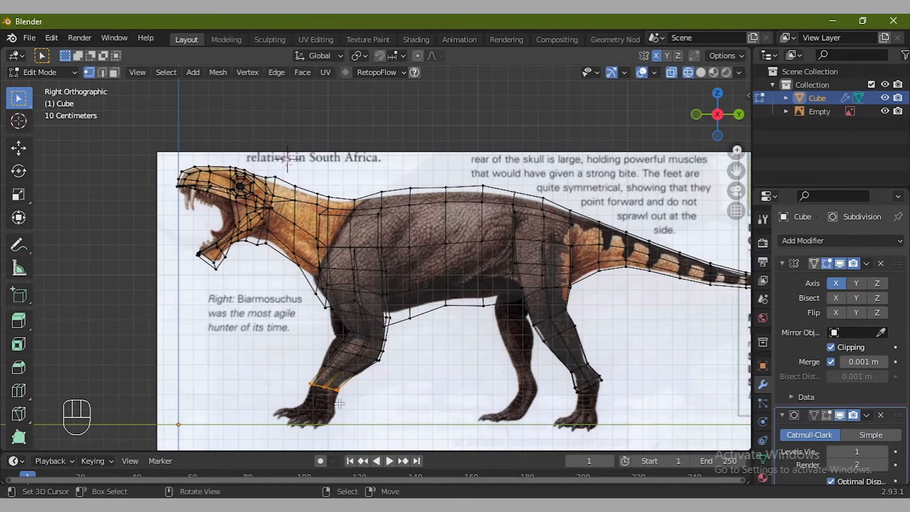
{"action": "key", "text": "x"}
{"action": "left_click", "coordinate": [297, 353]}
{"action": "middle_click_drag", "start_coordinate": [332, 322], "coordinate": [398, 327]}
{"action": "left_click", "coordinate": [701, 72]}
{"action": "mouse_move", "coordinate": [439, 263]}
{"action": "middle_mouse_down"}
{"action": "mouse_move", "coordinate": [430, 270]}
{"action": "mouse_move", "coordinate": [489, 238]}
{"action": "mouse_move", "coordinate": [289, 256]}
{"action": "middle_mouse_up"}
{"action": "key", "text": "KP_3"}
{"action": "key", "text": "Tab"}
- Save the project as DINOSAUR.blend in the "new tuturial 2022" folder
{"action": "middle_click_drag", "start_coordinate": [338, 333], "coordinate": [402, 314]}
{"action": "key", "text": "KP_3"}
{"action": "left_click", "coordinate": [30, 37]}
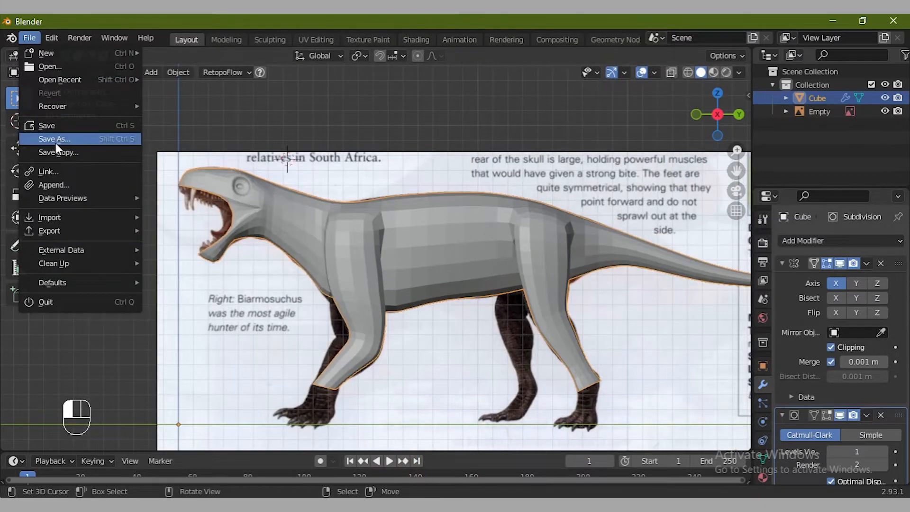
{"action": "left_click", "coordinate": [56, 144]}
{"action": "left_click", "coordinate": [416, 122]}
{"action": "left_click", "coordinate": [670, 479]}
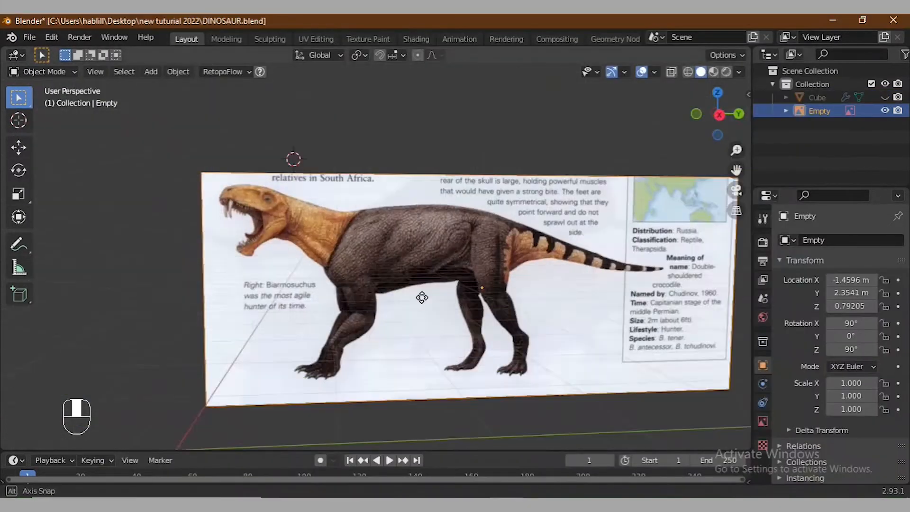
- Snap the 3D cursor to the world origin, add a new cube there, and look at it from the front
{"action": "key", "text": "shift+s"}
{"action": "left_click", "coordinate": [427, 332]}
{"action": "key", "text": "shift+a"}
{"action": "mouse_move", "coordinate": [397, 228]}
{"action": "left_click", "coordinate": [518, 237]}
{"action": "key", "text": "KP_1"}
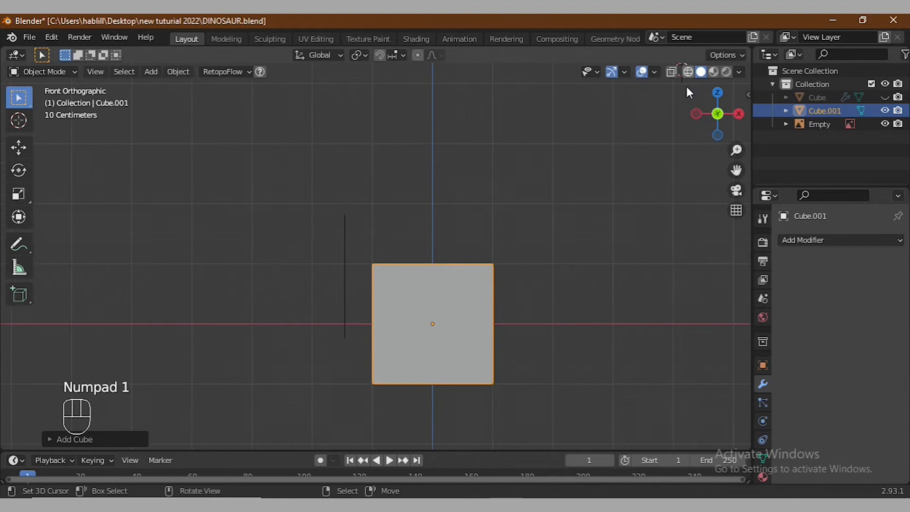
- Switch to wireframe shading and snap the 3D cursor back to the new cube's centre at the world origin
{"action": "left_click", "coordinate": [688, 72]}
{"action": "key", "text": "shift+s"}
{"action": "left_click", "coordinate": [549, 338]}
{"action": "key", "text": "shift+s"}
{"action": "left_click", "coordinate": [423, 353]}
- Flatten the cube along Z in Edit Mode, shrink it uniformly, and scale it along X into a wide slab
{"action": "key", "text": "Tab"}
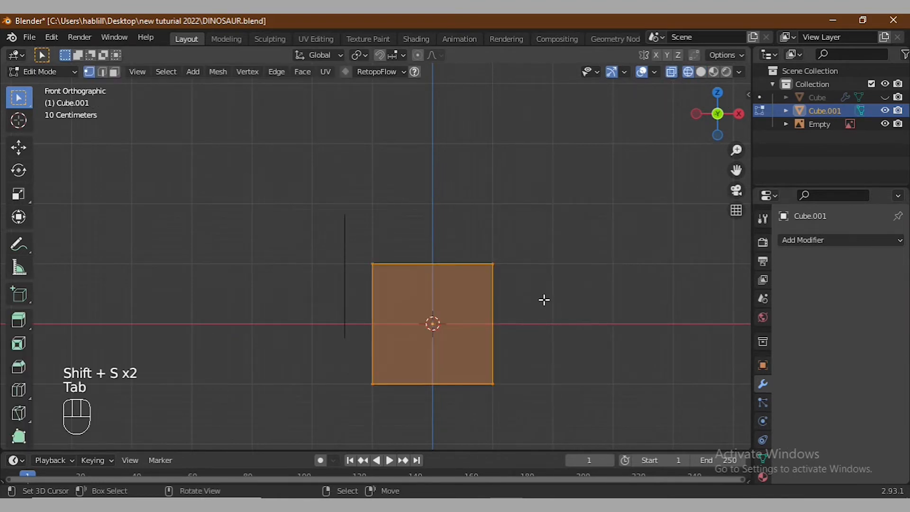
{"action": "key", "text": "s"}
{"action": "key", "text": "z"}
{"action": "left_click", "coordinate": [477, 355]}
{"action": "key", "text": "s"}
{"action": "left_click", "coordinate": [405, 371]}
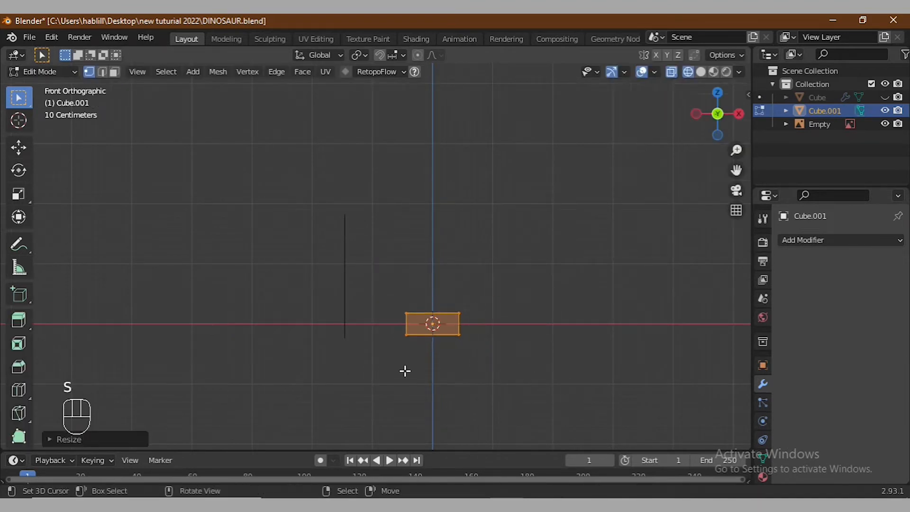
{"action": "scroll", "coordinate": [405, 371], "scroll_direction": "up", "scroll_amount": 2}
{"action": "left_click_drag", "start_coordinate": [736, 170], "coordinate": [709, 89]}
{"action": "scroll", "coordinate": [536, 344], "scroll_direction": "up", "scroll_amount": 1}
{"action": "key", "text": "s"}
{"action": "key", "text": "x"}
{"action": "left_click", "coordinate": [589, 377]}
- Add three evenly spaced loop cuts dividing the slab's width into four sections, then scale the whole mesh along X
{"action": "left_click", "coordinate": [19, 390]}
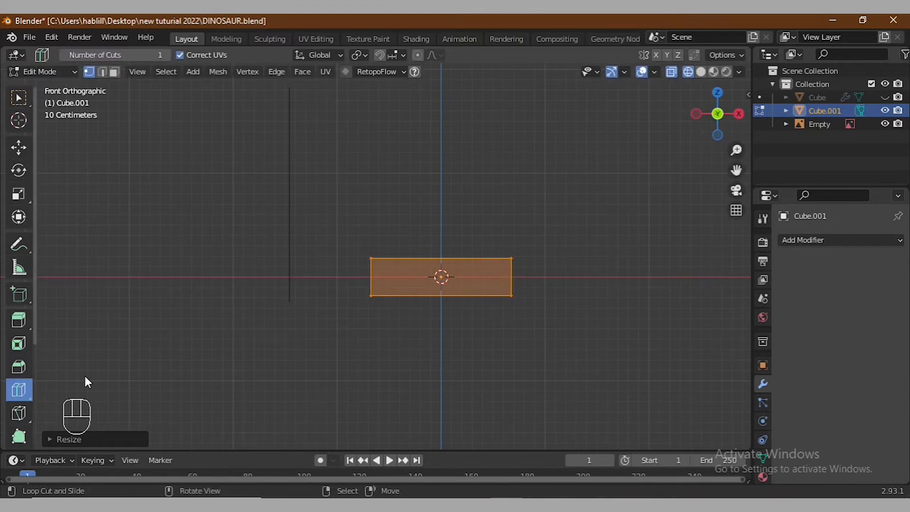
{"action": "left_click", "coordinate": [19, 98]}
{"action": "key", "text": "a"}
{"action": "key", "text": "s"}
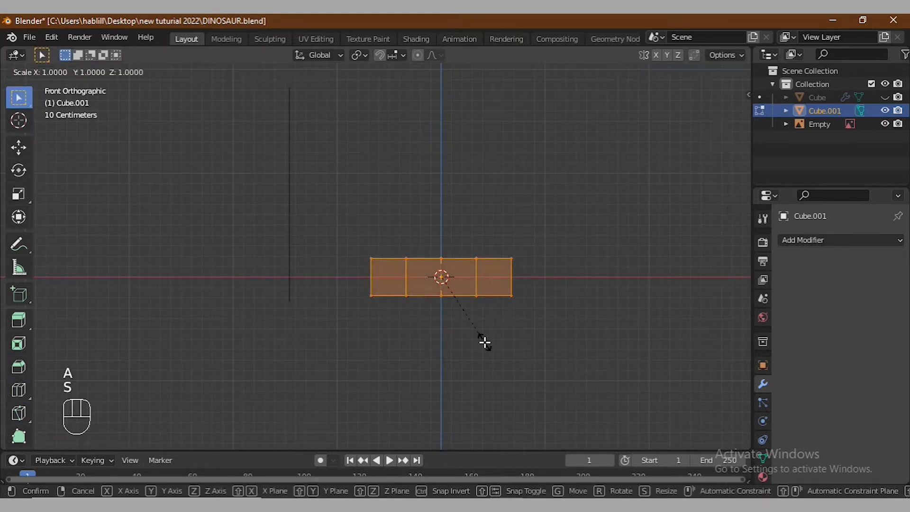
{"action": "key", "text": "x"}
{"action": "left_click", "coordinate": [517, 354]}
- Select the slab's rear (+Y) side in top view and extrude it backward along Y
{"action": "middle_click_drag", "start_coordinate": [493, 316], "coordinate": [485, 352]}
{"action": "scroll", "coordinate": [523, 280], "scroll_direction": "down", "scroll_amount": 1}
{"action": "key", "text": "KP_7"}
{"action": "left_click_drag", "start_coordinate": [336, 305], "coordinate": [564, 362]}
{"action": "key", "text": "e"}
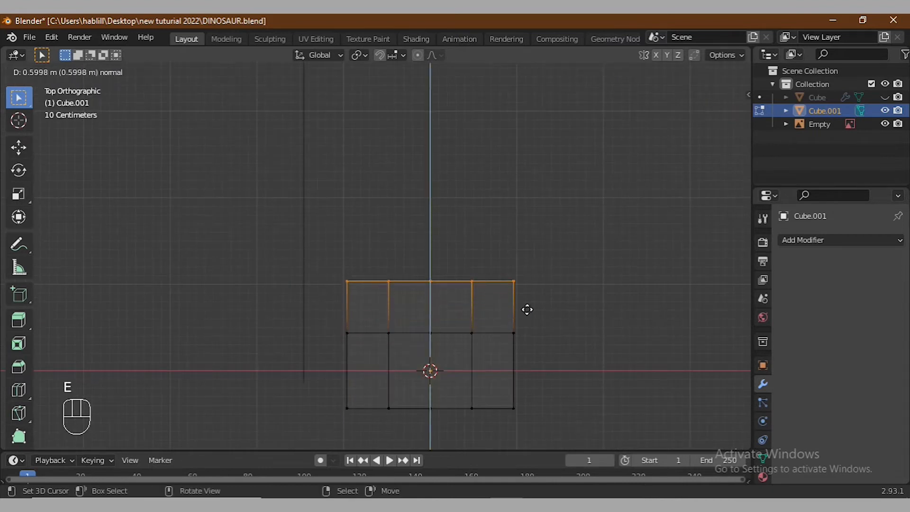
{"action": "left_click", "coordinate": [539, 294]}
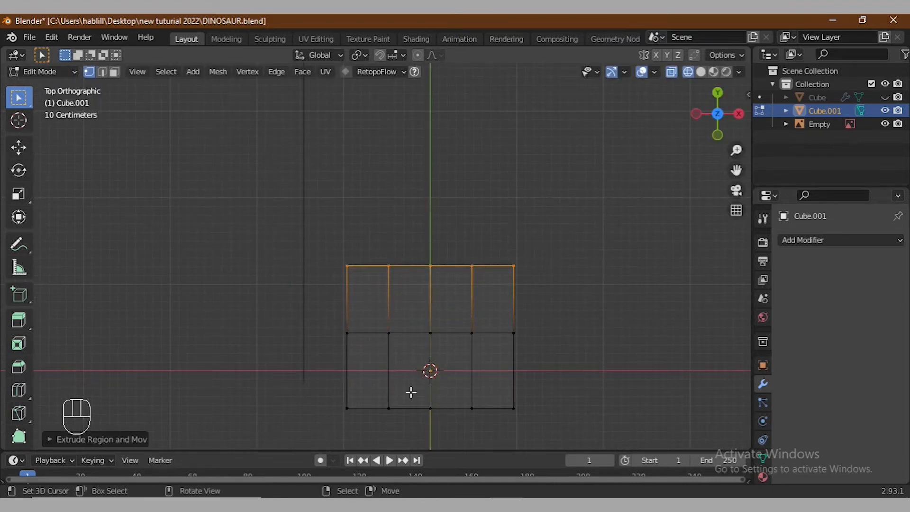
- Rotate the two outer front faces of the slab about Z by 15° in opposite directions
{"action": "middle_click_drag", "start_coordinate": [361, 395], "coordinate": [511, 400]}
{"action": "left_click", "coordinate": [114, 72]}
{"action": "left_click", "coordinate": [362, 336]}
{"action": "middle_click_drag", "start_coordinate": [473, 337], "coordinate": [439, 392]}
{"action": "key", "text": "r"}
{"action": "key", "text": "z"}
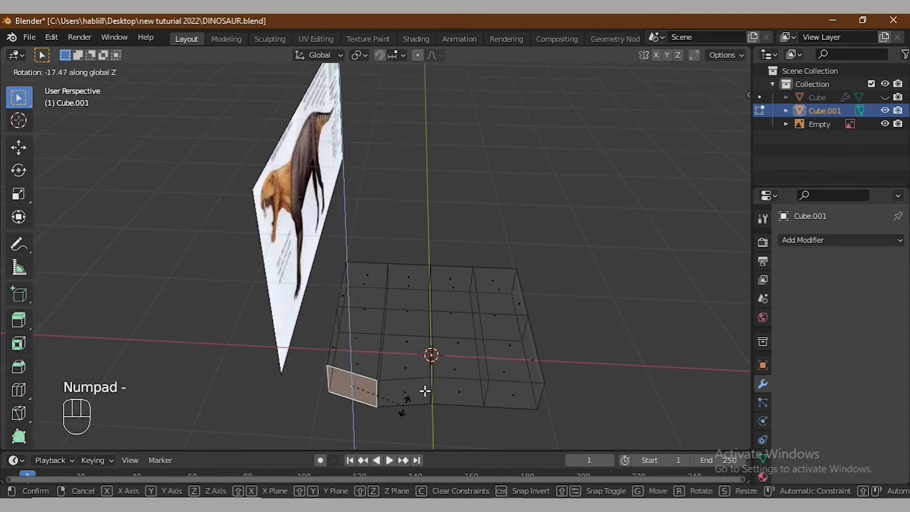
{"action": "key", "text": "Escape"}
{"action": "key", "text": "r"}
{"action": "key", "text": "z"}
{"action": "key", "text": "KP_Enter"}
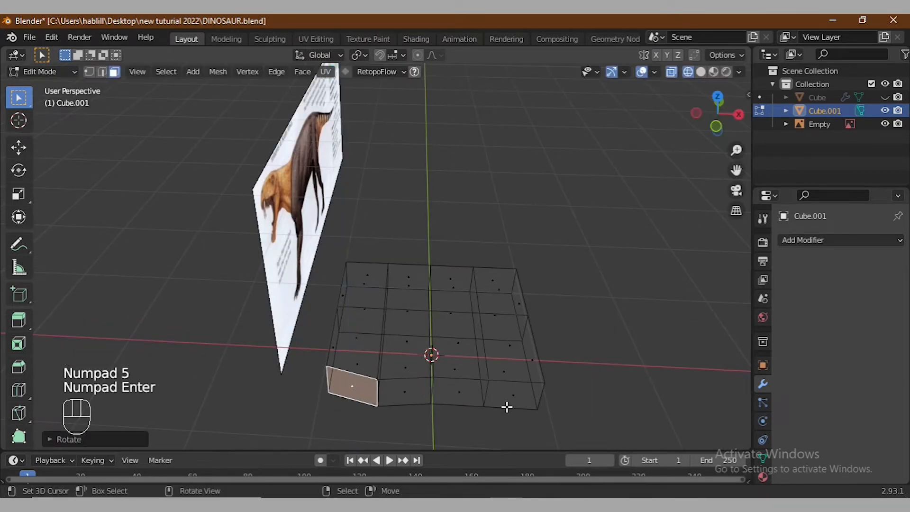
{"action": "left_click", "coordinate": [507, 403]}
{"action": "type", "text": "rz15"}
{"action": "key", "text": "KP_Enter"}
- Select the two middle front faces and flatten them by scaling to 0 along Y
{"action": "left_click", "coordinate": [424, 395], "text": "shift"}
{"action": "left_click", "coordinate": [452, 395], "text": "shift"}
{"action": "key", "text": "s"}
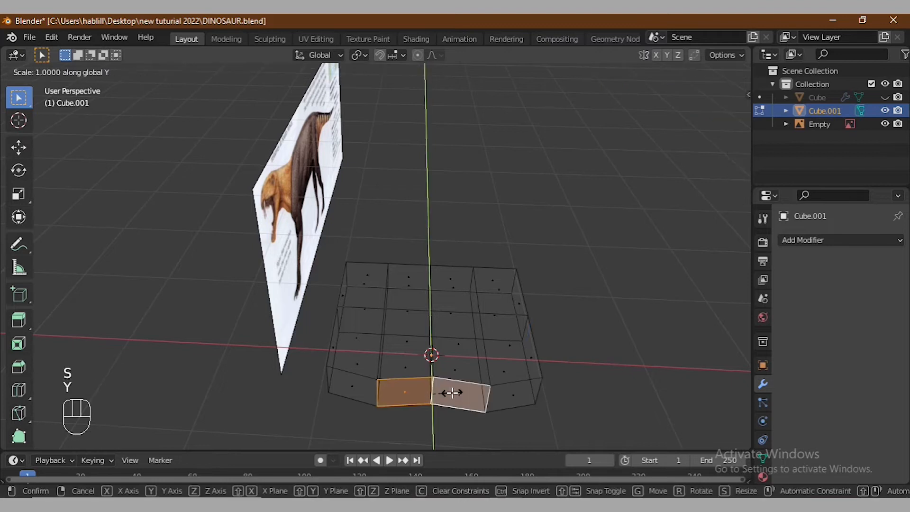
{"action": "key", "text": "y"}
{"action": "key", "text": "KP_0"}
{"action": "key", "text": "KP_Enter"}
- Rotate the two middle front faces about Z in opposite directions in top view so the front edge bulges outward
{"action": "key", "text": "KP_7"}
{"action": "key", "text": "r"}
{"action": "key", "text": "z"}
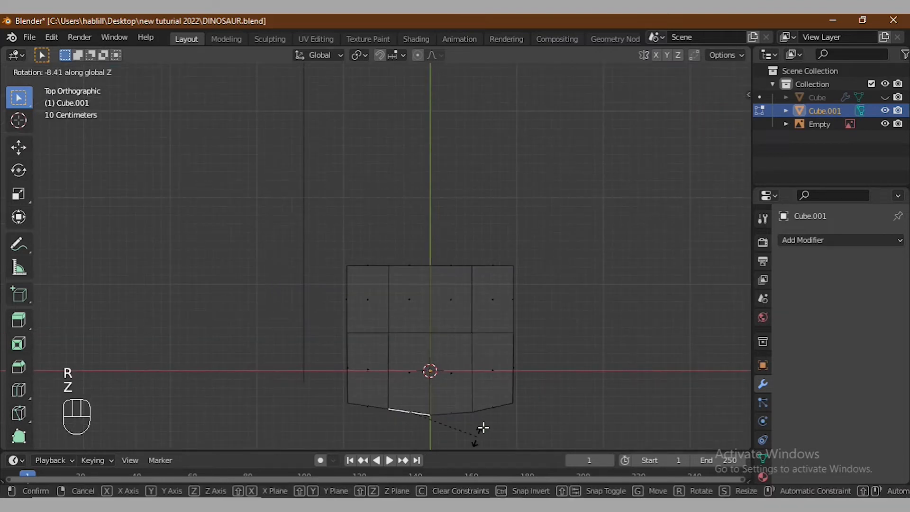
{"action": "key", "text": "KP_Enter"}
{"action": "key", "text": "r"}
{"action": "key", "text": "z"}
{"action": "key", "text": "KP_Enter"}
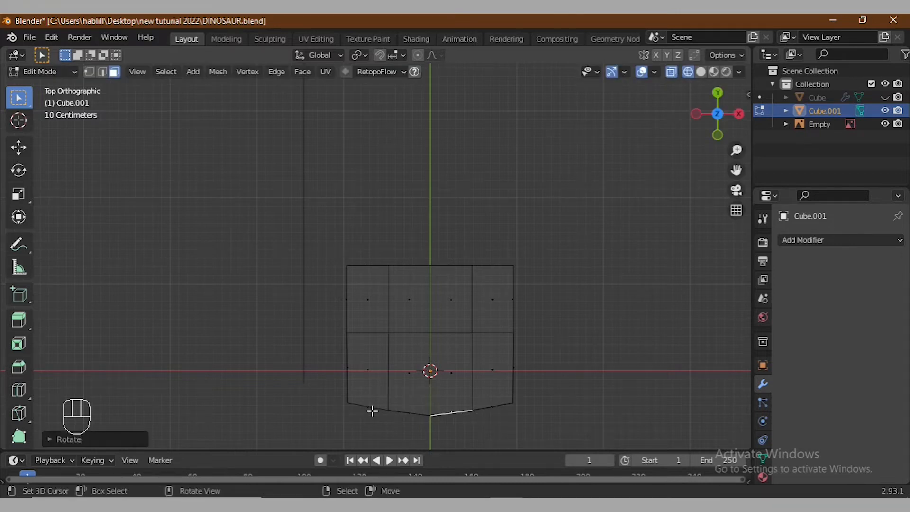
- Rotate the two outer front faces about Z by a further 5° in opposite directions to round the front edge
{"action": "scroll", "coordinate": [512, 372], "scroll_direction": "down", "scroll_amount": 2}
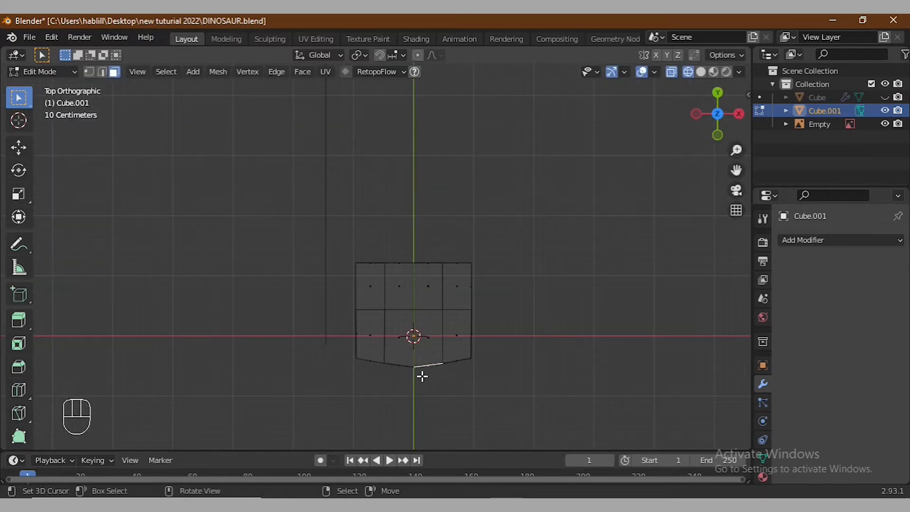
{"action": "left_click", "coordinate": [370, 361]}
{"action": "key", "text": "r"}
{"action": "key", "text": "KP_Enter"}
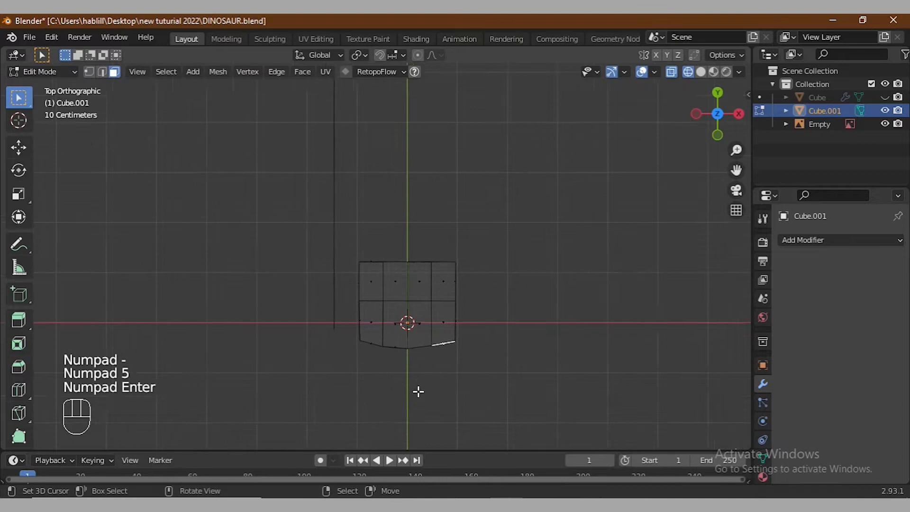
{"action": "left_click", "coordinate": [457, 361]}
{"action": "key", "text": "r"}
{"action": "key", "text": "z"}
{"action": "key", "text": "KP_5"}
{"action": "key", "text": "KP_Enter"}
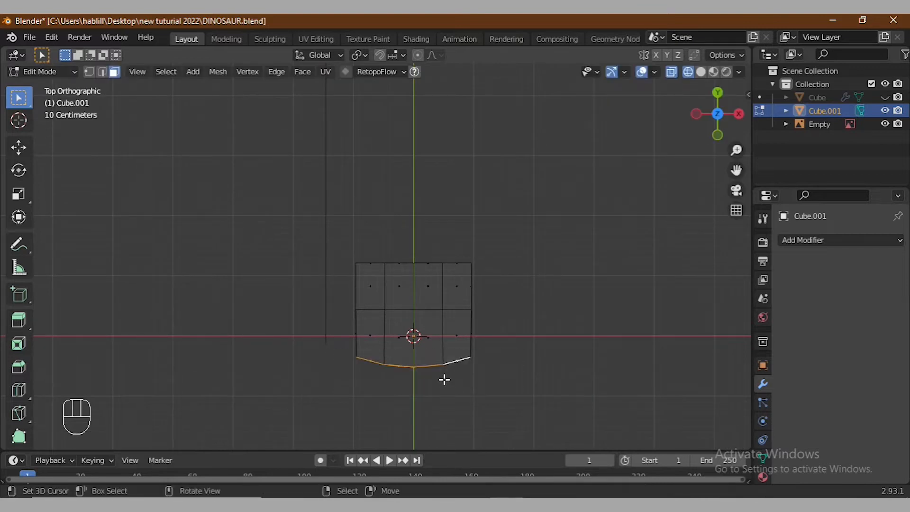
- Extrude the four front faces individually twice to form four separate toes with two segments each
{"action": "key", "text": "alt+e"}
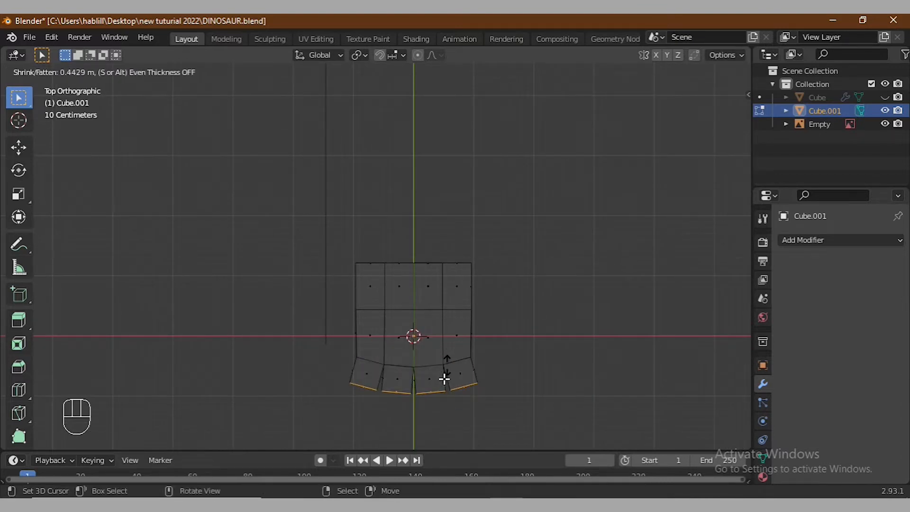
{"action": "left_click", "coordinate": [446, 363]}
{"action": "key", "text": "alt+e"}
{"action": "left_click", "coordinate": [446, 358]}
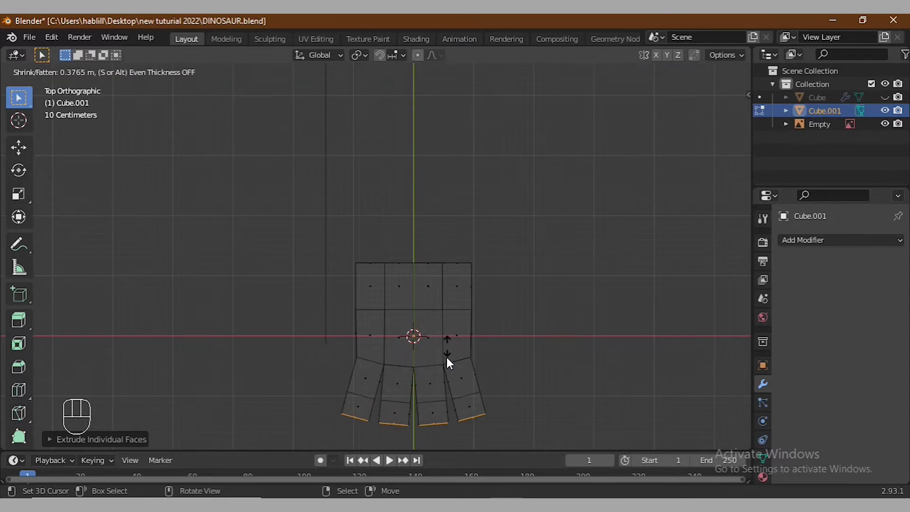
{"action": "left_click", "coordinate": [448, 341]}
- Rotate the slab's rear side face about Z and move it outward along X as the base of a side toe
{"action": "mouse_move", "coordinate": [443, 354]}
{"action": "middle_mouse_down"}
{"action": "mouse_move", "coordinate": [463, 293]}
{"action": "mouse_move", "coordinate": [297, 290]}
{"action": "mouse_move", "coordinate": [419, 310]}
{"action": "mouse_move", "coordinate": [409, 334]}
{"action": "middle_mouse_up"}
{"action": "right_click", "coordinate": [386, 305]}
{"action": "left_click", "coordinate": [701, 72]}
{"action": "middle_click_drag", "start_coordinate": [462, 285], "coordinate": [417, 327]}
{"action": "key", "text": "r"}
{"action": "key", "text": "z"}
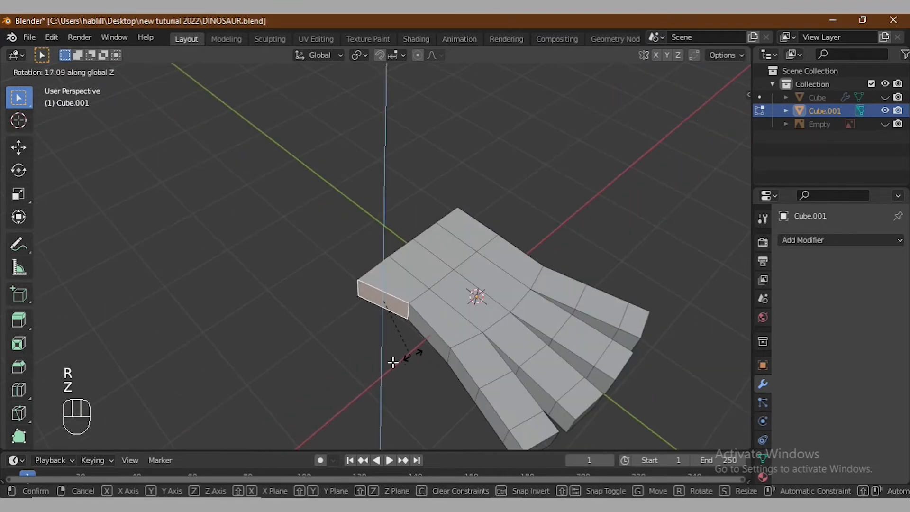
{"action": "key", "text": "KP_Enter"}
{"action": "key", "text": "g"}
{"action": "key", "text": "x"}
{"action": "left_click", "coordinate": [400, 370]}
- Extrude the angled side face outward and rotate the new end about Z by 20°
{"action": "key", "text": "e"}
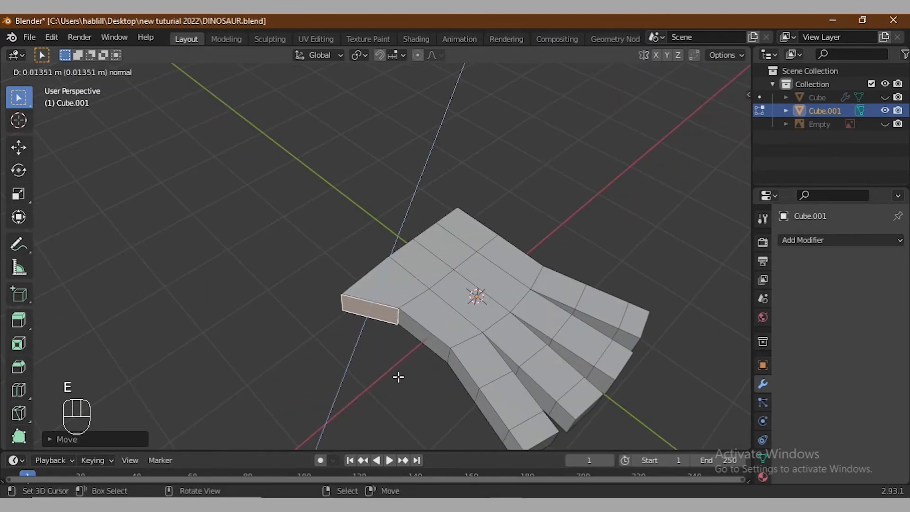
{"action": "left_click", "coordinate": [395, 390]}
{"action": "key", "text": "r"}
{"action": "key", "text": "z"}
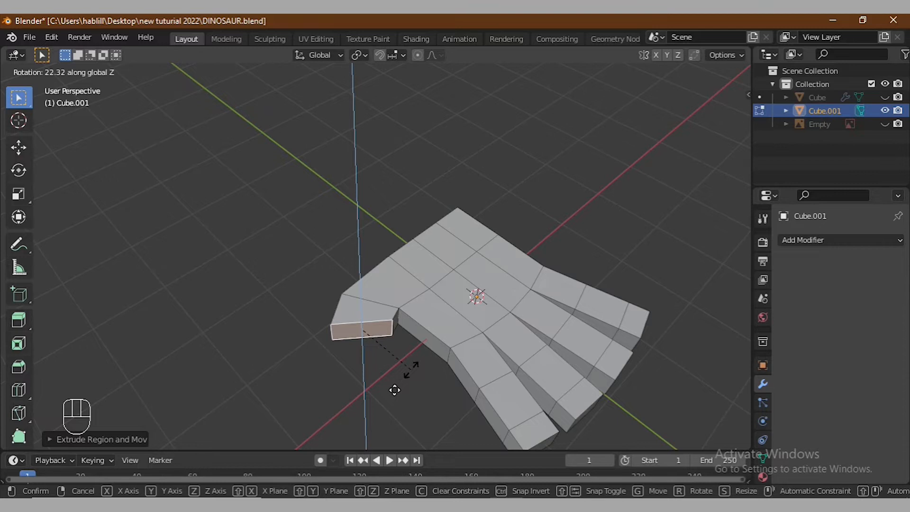
{"action": "key", "text": "KP_2"}
{"action": "key", "text": "KP_0"}
{"action": "key", "text": "KP_Enter"}
- Extrude a second side-toe segment, rotate its end 20° about Z, shift it along X and scale it
{"action": "key", "text": "e"}
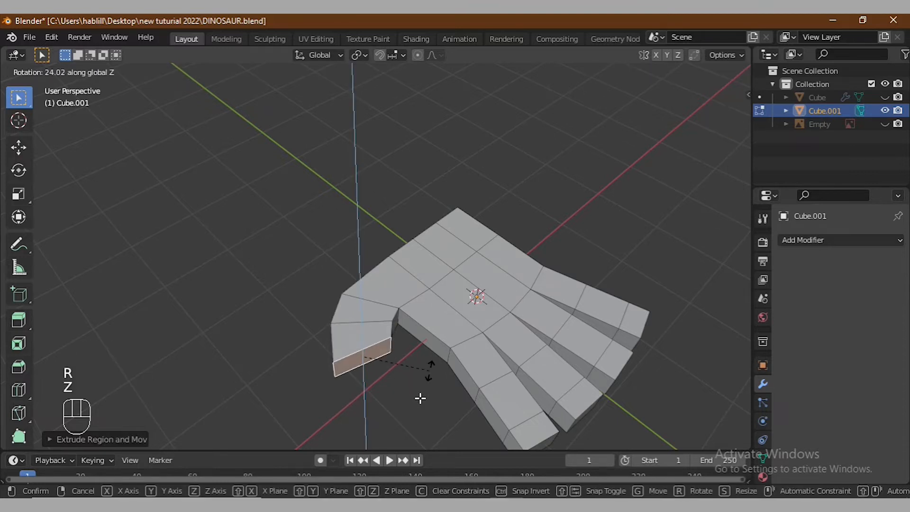
{"action": "type", "text": "20"}
{"action": "key", "text": "KP_Enter"}
{"action": "key", "text": "g"}
{"action": "key", "text": "x"}
{"action": "left_click", "coordinate": [398, 383]}
{"action": "key", "text": "s"}
{"action": "left_click", "coordinate": [408, 392]}
- Extrude a third side-toe segment, then reposition its end face and scale it along X
{"action": "middle_click_drag", "start_coordinate": [407, 392], "coordinate": [371, 385]}
{"action": "key", "text": "e"}
{"action": "left_click", "coordinate": [421, 377]}
{"action": "key", "text": "g"}
{"action": "left_click", "coordinate": [378, 397]}
{"action": "key", "text": "s"}
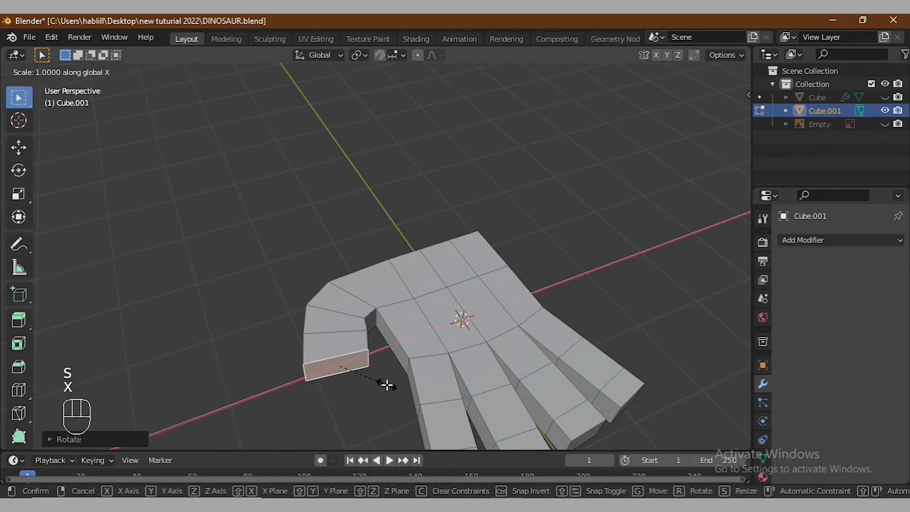
{"action": "left_click", "coordinate": [387, 385]}
- Select the whole foot mesh and add a Subdivision Surface modifier
{"action": "middle_click_drag", "start_coordinate": [387, 385], "coordinate": [453, 329]}
{"action": "key", "text": "a"}
{"action": "left_click", "coordinate": [841, 239]}
{"action": "scroll", "coordinate": [662, 444], "scroll_direction": "down", "scroll_amount": 2}
{"action": "left_click", "coordinate": [662, 431]}
- Select all the upper vertices in side view and raise them along Z to thicken the foot
{"action": "key", "text": "KP_3"}
{"action": "middle_click_drag", "start_coordinate": [406, 329], "coordinate": [331, 322]}
{"action": "key", "text": "KP_3"}
{"action": "left_click_drag", "start_coordinate": [166, 203], "coordinate": [398, 266]}
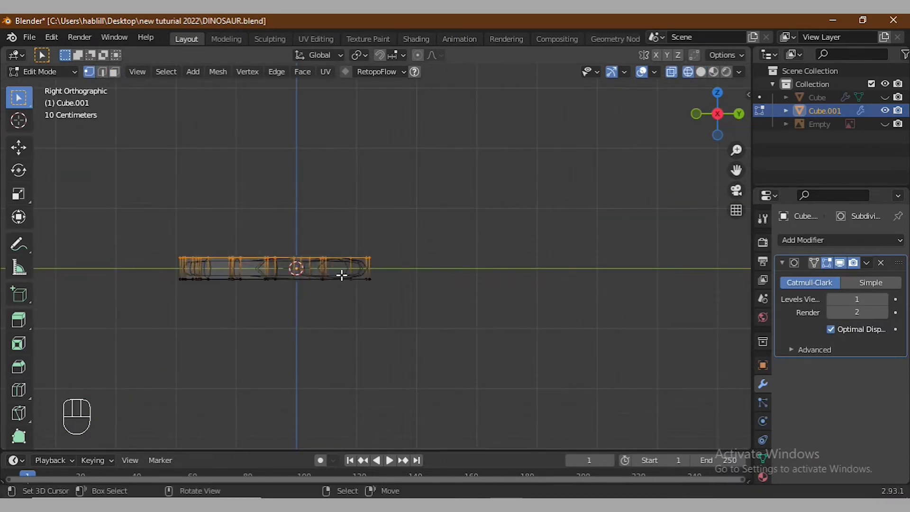
{"action": "key", "text": "g"}
{"action": "key", "text": "z"}
{"action": "left_click", "coordinate": [331, 261]}
{"action": "middle_click_drag", "start_coordinate": [332, 261], "coordinate": [431, 302]}
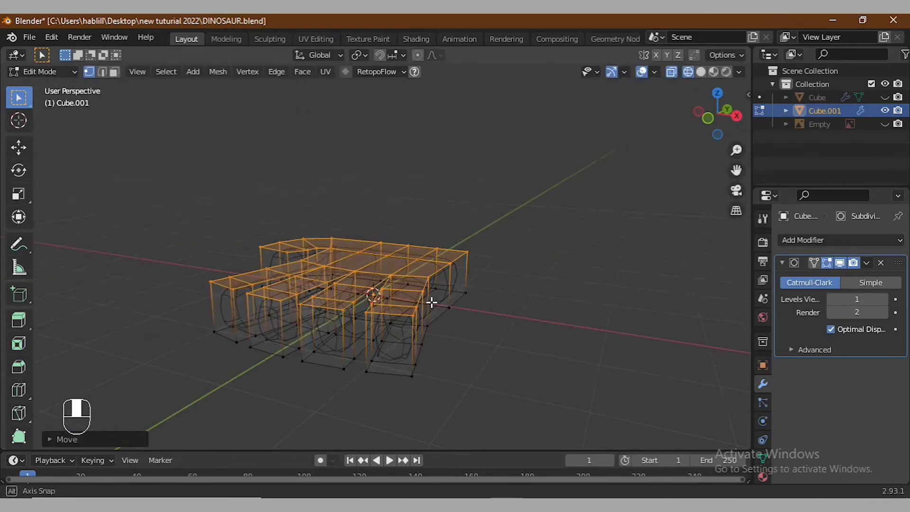
- Raise the middle top faces into an instep hump, tilting them about X and adjusting them along Z in side view
{"action": "middle_click_drag", "start_coordinate": [403, 332], "coordinate": [255, 259]}
{"action": "middle_click_drag", "start_coordinate": [361, 259], "coordinate": [301, 248]}
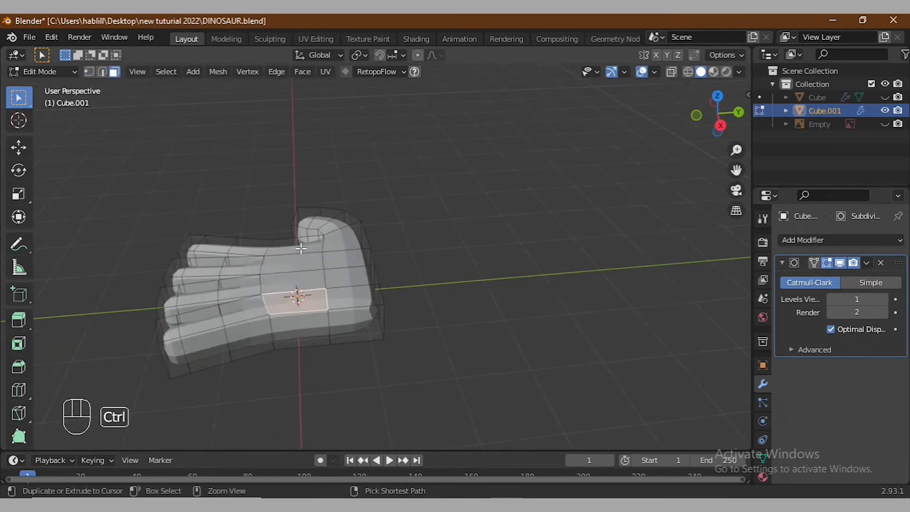
{"action": "key", "text": "KP_3"}
{"action": "key", "text": "g"}
{"action": "left_click", "coordinate": [347, 286]}
{"action": "middle_click_drag", "start_coordinate": [347, 285], "coordinate": [338, 308]}
{"action": "key", "text": "r"}
{"action": "key", "text": "x"}
{"action": "left_click", "coordinate": [347, 300]}
{"action": "key", "text": "KP_3"}
{"action": "key", "text": "g"}
{"action": "key", "text": "z"}
{"action": "left_click", "coordinate": [259, 281]}
- Delete the row of rear top faces to open a hole for the ankle
{"action": "right_click", "coordinate": [339, 274]}
{"action": "right_click", "coordinate": [344, 229], "text": "ctrl"}
{"action": "key", "text": "x"}
{"action": "left_click", "coordinate": [345, 238]}
- Switch to vertex selection and move the rear vertices along Y in top view to reshape the heel outline
{"action": "key", "text": "1"}
{"action": "middle_click_drag", "start_coordinate": [345, 238], "coordinate": [374, 270]}
{"action": "key", "text": "KP_7"}
{"action": "left_click_drag", "start_coordinate": [339, 232], "coordinate": [482, 280]}
{"action": "key", "text": "g"}
{"action": "key", "text": "y"}
{"action": "left_click", "coordinate": [469, 234]}
- Slide the heel vertices beside the side toe along their edges and adjust them along Y
{"action": "middle_click_drag", "start_coordinate": [469, 233], "coordinate": [428, 270]}
{"action": "key", "text": "KP_7"}
{"action": "key", "text": "g"}
{"action": "key", "text": "g"}
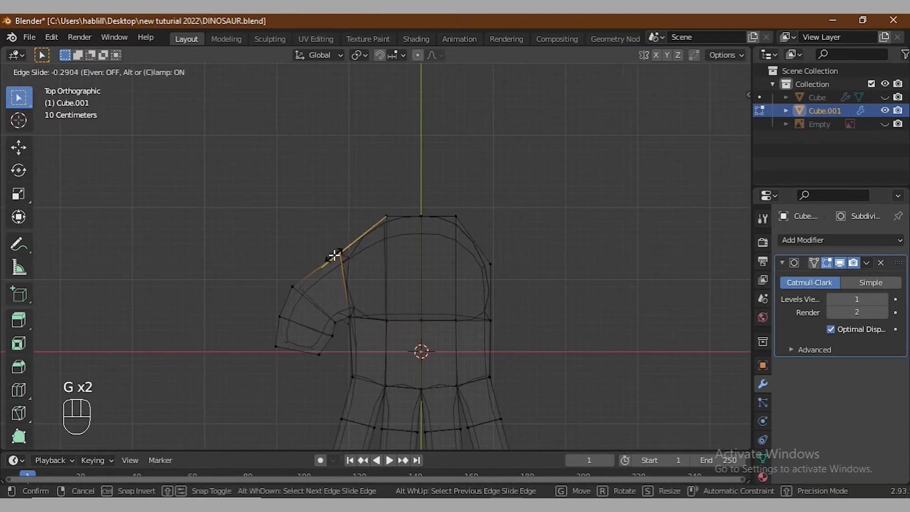
{"action": "left_click", "coordinate": [335, 256]}
{"action": "key", "text": "g"}
{"action": "key", "text": "y"}
{"action": "left_click", "coordinate": [344, 255]}
- Move the heel's outer side vertices opposite the side toe along Y in top view
{"action": "left_click_drag", "start_coordinate": [479, 246], "coordinate": [498, 281]}
{"action": "key", "text": "g"}
{"action": "key", "text": "y"}
{"action": "left_click", "coordinate": [492, 270]}
- Slide the heel's rear corner vertices on the side-toe side and reposition the opposite rear corner to round the back
{"action": "left_click", "coordinate": [352, 250]}
{"action": "left_click_drag", "start_coordinate": [396, 241], "coordinate": [397, 241]}
{"action": "key", "text": "g"}
{"action": "key", "text": "g"}
{"action": "left_click", "coordinate": [385, 222]}
{"action": "left_click_drag", "start_coordinate": [444, 206], "coordinate": [464, 246]}
{"action": "key", "text": "g"}
{"action": "left_click", "coordinate": [453, 236]}
- Select all the bottom vertices in side view and extrude them downward to add a sole layer
{"action": "mouse_move", "coordinate": [441, 276]}
{"action": "middle_mouse_down"}
{"action": "mouse_move", "coordinate": [379, 255]}
{"action": "mouse_move", "coordinate": [406, 281]}
{"action": "middle_mouse_up"}
{"action": "key", "text": "KP_3"}
{"action": "left_click", "coordinate": [702, 72]}
{"action": "key", "text": "KP_3"}
{"action": "left_click", "coordinate": [688, 71]}
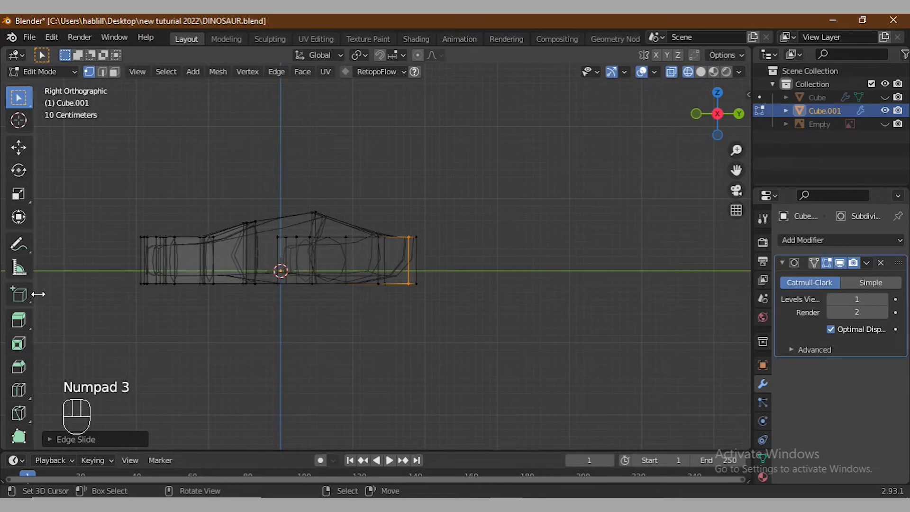
{"action": "left_click_drag", "start_coordinate": [420, 339], "coordinate": [138, 279]}
{"action": "key", "text": "e"}
{"action": "left_click", "coordinate": [311, 309]}
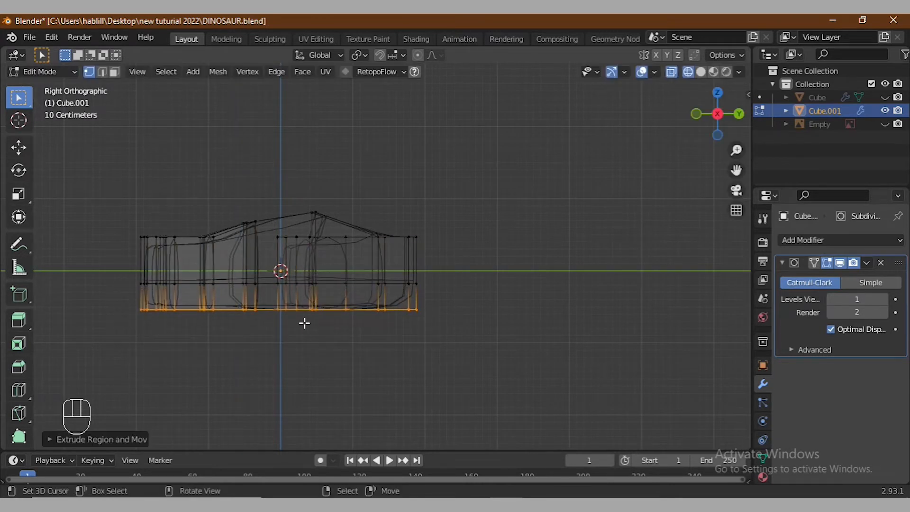
- Slide the two front side vertices of the ankle opening along their edges to shape its rim
{"action": "left_click", "coordinate": [702, 73]}
{"action": "mouse_move", "coordinate": [427, 304]}
{"action": "middle_mouse_down"}
{"action": "mouse_move", "coordinate": [447, 315]}
{"action": "mouse_move", "coordinate": [283, 342]}
{"action": "middle_mouse_up"}
{"action": "key", "text": "g"}
{"action": "key", "text": "g"}
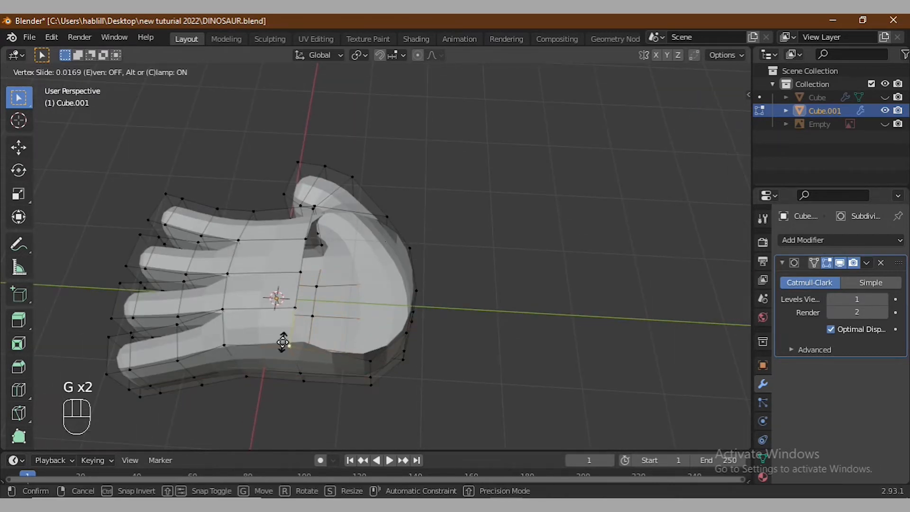
{"action": "left_click", "coordinate": [285, 342]}
{"action": "key", "text": "g"}
{"action": "key", "text": "g"}
{"action": "left_click", "coordinate": [323, 205]}
{"action": "middle_click_drag", "start_coordinate": [322, 205], "coordinate": [399, 288]}
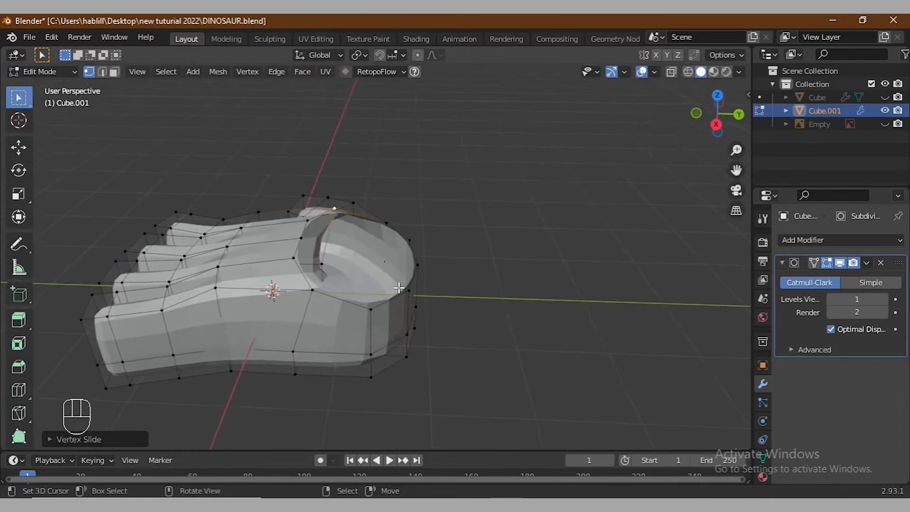
- Slide the rear rim of the ankle opening downward along its edges and move it about 0.17 m backward along Y
{"action": "key", "text": "KP_3"}
{"action": "middle_click_drag", "start_coordinate": [384, 232], "coordinate": [386, 255]}
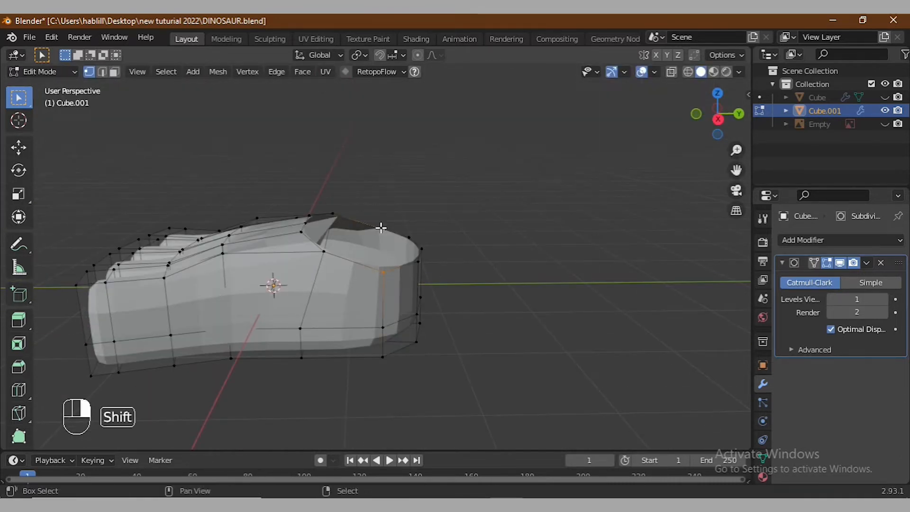
{"action": "key", "text": "KP_3"}
{"action": "key", "text": "g"}
{"action": "key", "text": "g"}
{"action": "left_click", "coordinate": [424, 275]}
{"action": "key", "text": "g"}
{"action": "key", "text": "y"}
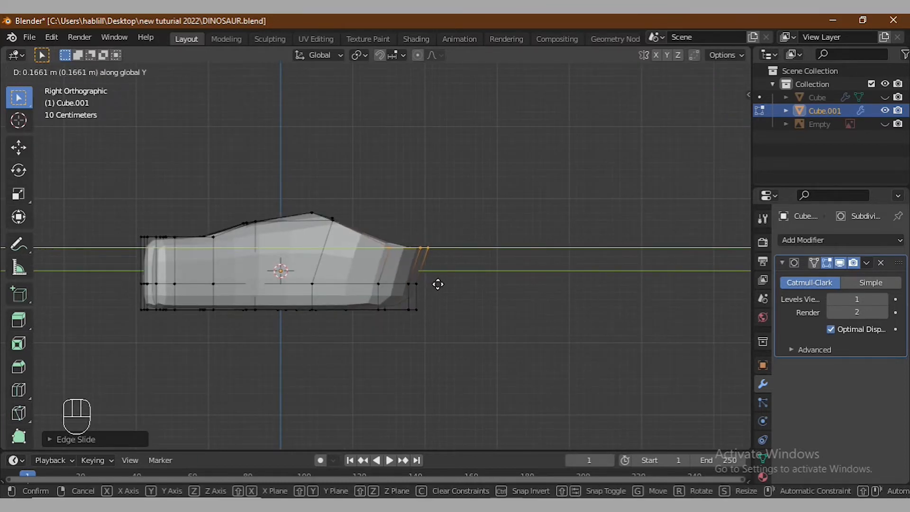
{"action": "left_click", "coordinate": [438, 283]}
- Extrude the ankle opening's rim upward along Z and flatten it by scaling to 0 along Z
{"action": "key", "text": "e"}
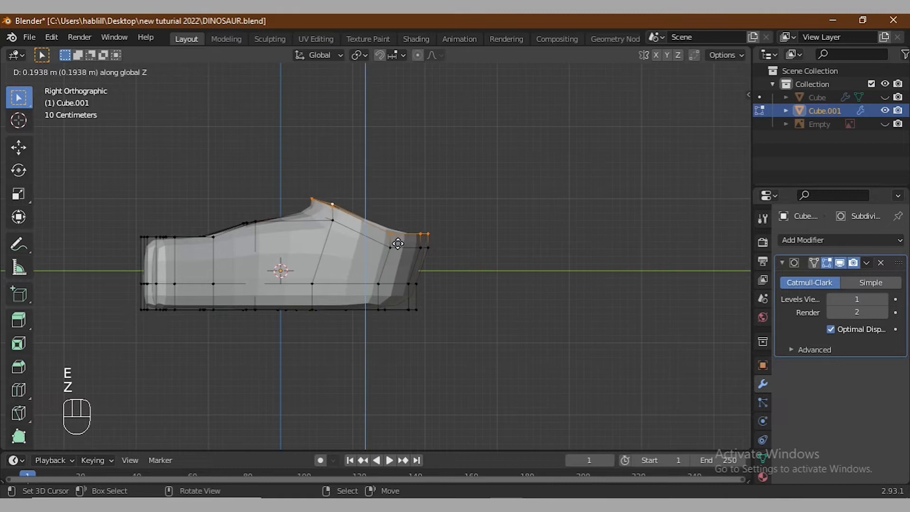
{"action": "left_click", "coordinate": [410, 221]}
{"action": "key", "text": "s"}
{"action": "key", "text": "z"}
{"action": "key", "text": "KP_0"}
{"action": "key", "text": "KP_Enter"}
- Scale the flattened ankle rim and reposition it over the heel, adjusting its place along Y and its height along Z
{"action": "key", "text": "g"}
{"action": "key", "text": "y"}
{"action": "left_click", "coordinate": [420, 229]}
{"action": "key", "text": "s"}
{"action": "left_click", "coordinate": [453, 267]}
{"action": "key", "text": "g"}
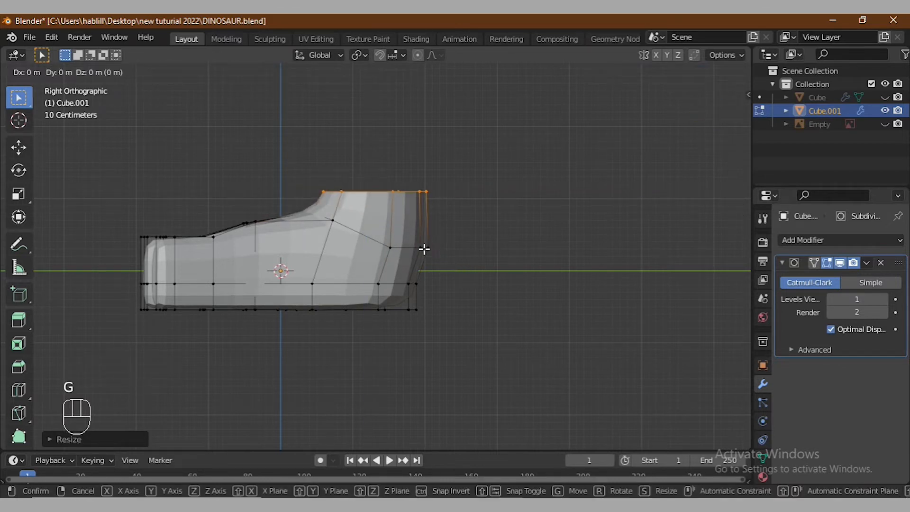
{"action": "left_click", "coordinate": [428, 249]}
{"action": "key", "text": "g"}
{"action": "key", "text": "z"}
{"action": "left_click", "coordinate": [417, 217]}
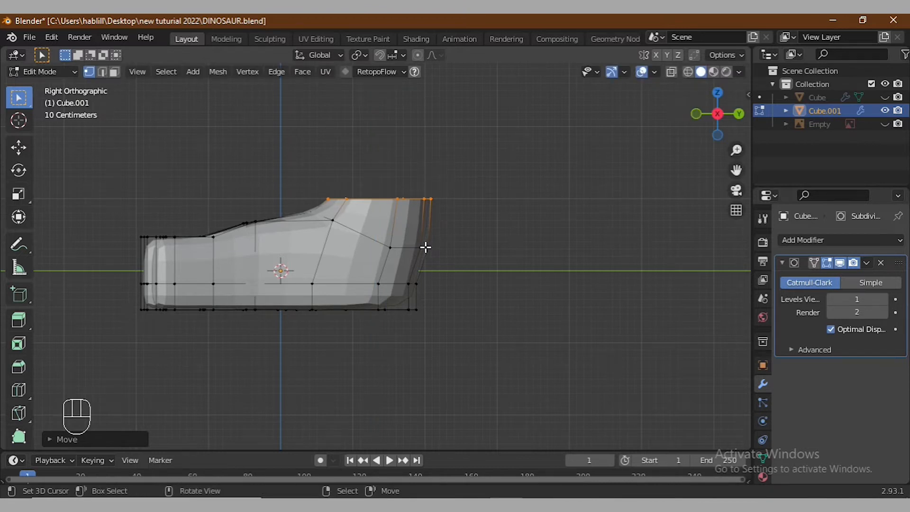
- Merge neighbouring rim vertices on each side of the ankle opening to reduce its vertex count
{"action": "middle_click_drag", "start_coordinate": [429, 201], "coordinate": [444, 237]}
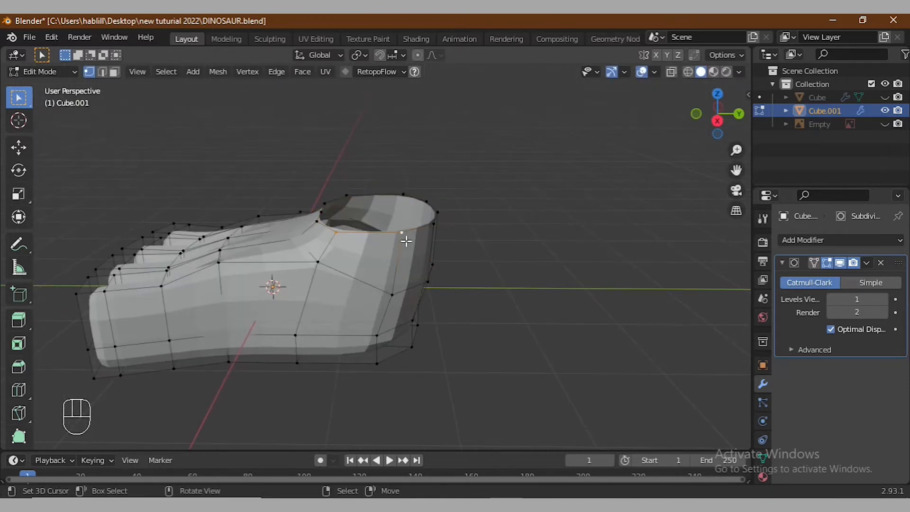
{"action": "key", "text": "m"}
{"action": "key", "text": "m"}
{"action": "left_click", "coordinate": [326, 241]}
{"action": "right_click", "coordinate": [347, 195]}
{"action": "key", "text": "m"}
{"action": "left_click", "coordinate": [406, 192]}
- Slide two vertices at the front of the ankle rim along their edges to even out the opening
{"action": "middle_click_drag", "start_coordinate": [406, 191], "coordinate": [313, 282]}
{"action": "right_click", "coordinate": [307, 283]}
{"action": "key", "text": "g"}
{"action": "key", "text": "g"}
{"action": "left_click", "coordinate": [310, 287]}
{"action": "right_click", "coordinate": [321, 224]}
{"action": "key", "text": "g"}
{"action": "key", "text": "g"}
{"action": "left_click", "coordinate": [334, 216]}
- Extrude the ankle rim upward along Z and shift the new loop slightly toward the toes along Y
{"action": "middle_click_drag", "start_coordinate": [440, 225], "coordinate": [494, 194]}
{"action": "key", "text": "KP_3"}
{"action": "key", "text": "e"}
{"action": "key", "text": "z"}
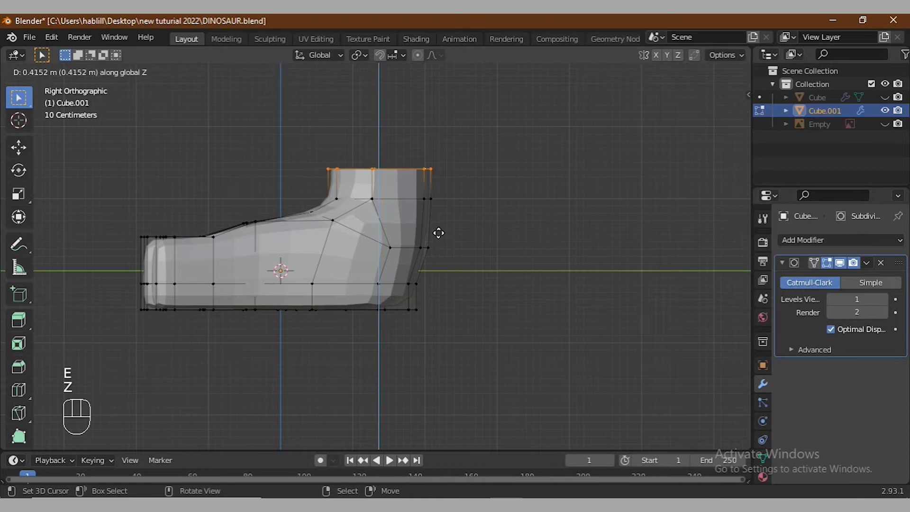
{"action": "left_click", "coordinate": [439, 231]}
{"action": "key", "text": "g"}
{"action": "key", "text": "y"}
{"action": "left_click", "coordinate": [434, 204]}
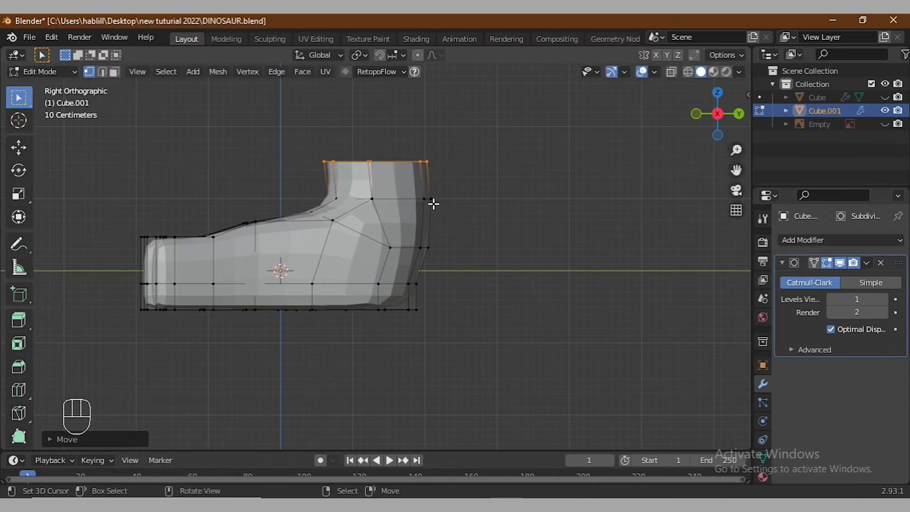
- Move the vertices at the back of the heel outward along Y and slide them slightly downward along their edges
{"action": "scroll", "coordinate": [431, 246], "scroll_direction": "up", "scroll_amount": 1}
{"action": "key", "text": "alt+z"}
{"action": "key", "text": "g"}
{"action": "key", "text": "y"}
{"action": "left_click", "coordinate": [465, 280]}
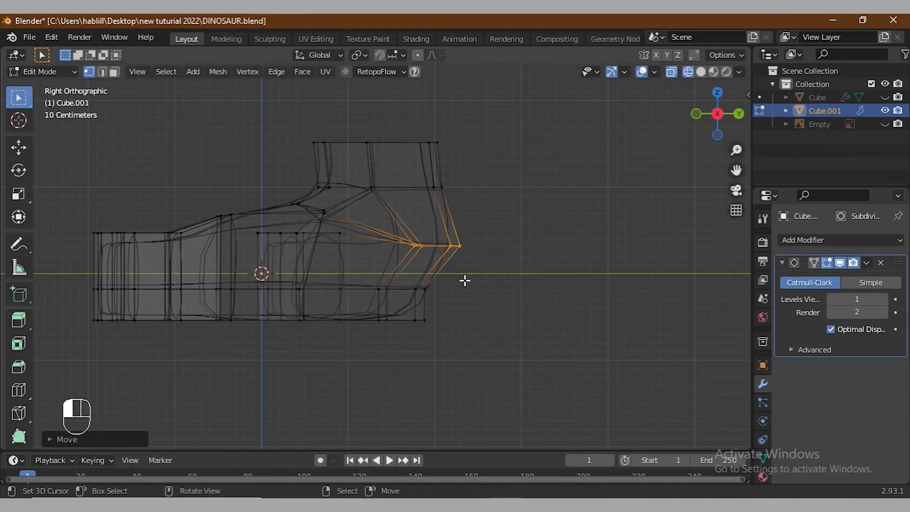
{"action": "key", "text": "g"}
{"action": "key", "text": "g"}
{"action": "left_click", "coordinate": [415, 191]}
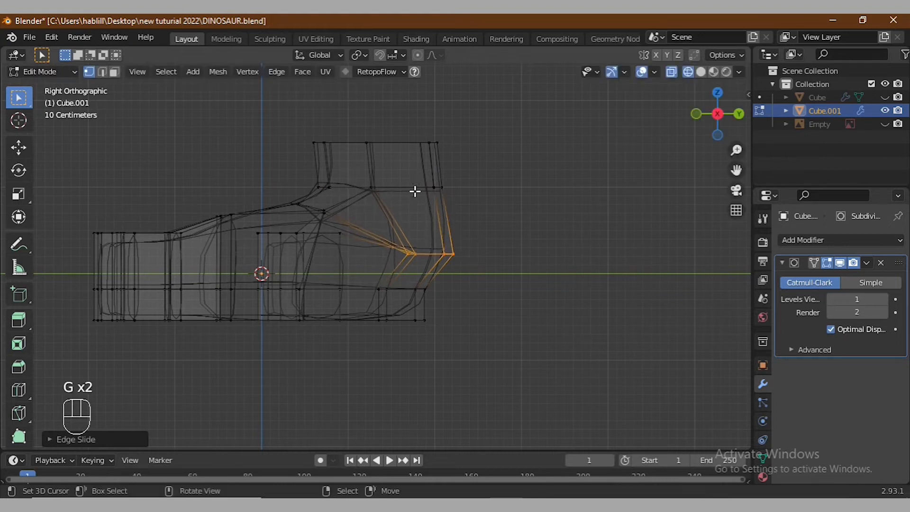
- Move the rear ankle vertices backward along Y and slide them down their edges toward the heel
{"action": "key", "text": "g"}
{"action": "key", "text": "g"}
{"action": "key", "text": "Escape"}
{"action": "key", "text": "g"}
{"action": "key", "text": "y"}
{"action": "left_click", "coordinate": [468, 210]}
{"action": "key", "text": "g"}
{"action": "key", "text": "g"}
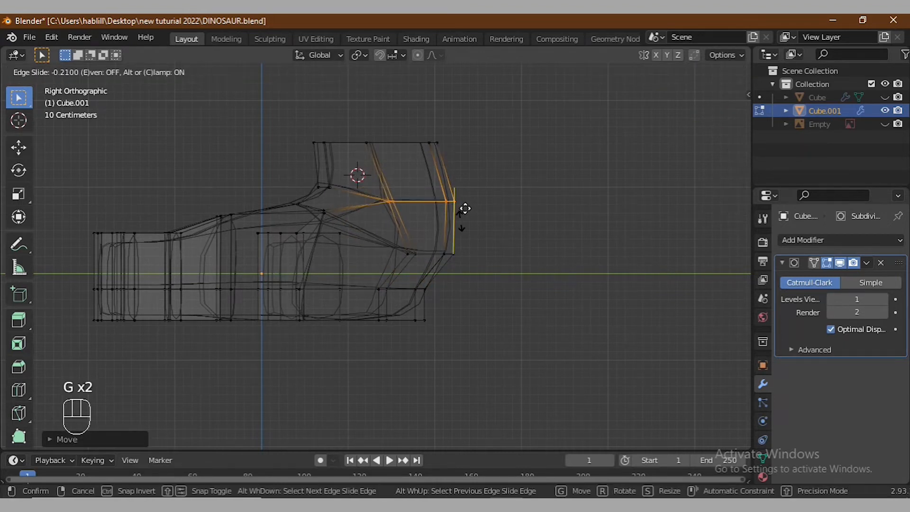
{"action": "left_click", "coordinate": [465, 211]}
- Shift the ring at the ankle's open top backward along Y and edge-slide it slightly down
{"action": "left_click_drag", "start_coordinate": [299, 126], "coordinate": [466, 161]}
{"action": "key", "text": "g"}
{"action": "key", "text": "y"}
{"action": "left_click", "coordinate": [441, 140]}
{"action": "key", "text": "g"}
{"action": "key", "text": "g"}
{"action": "left_click", "coordinate": [400, 183]}
- Extrude the ankle's open top straight up along Z and flatten the new ring with a Z scale of 0
{"action": "key", "text": "e"}
{"action": "key", "text": "z"}
{"action": "left_click", "coordinate": [421, 143]}
{"action": "key", "text": "s"}
{"action": "key", "text": "z"}
{"action": "key", "text": "KP_0"}
{"action": "key", "text": "KP_Enter"}
- Shift the extruded top ring along Y and scale it to shape the lower leg
{"action": "key", "text": "g"}
{"action": "key", "text": "y"}
{"action": "left_click", "coordinate": [489, 258]}
{"action": "key", "text": "s"}
{"action": "left_click", "coordinate": [311, 149]}
- Scale the lower leg's edge loops one by one to refine its thickness
{"action": "left_click", "coordinate": [341, 153], "text": "alt"}
{"action": "key", "text": "s"}
{"action": "left_click", "coordinate": [545, 281]}
{"action": "right_click", "coordinate": [407, 104], "text": "alt"}
{"action": "key", "text": "s"}
{"action": "left_click", "coordinate": [539, 203]}
{"action": "scroll", "coordinate": [411, 220], "scroll_direction": "down", "scroll_amount": 2}
{"action": "left_click", "coordinate": [424, 183]}
{"action": "key", "text": "s"}
{"action": "left_click", "coordinate": [491, 243]}
- Select the vertices at the front bend of the ankle in right view and move them forward along Y
{"action": "left_click_drag", "start_coordinate": [322, 198], "coordinate": [353, 216]}
{"action": "middle_click_drag", "start_coordinate": [350, 228], "coordinate": [332, 237]}
{"action": "key", "text": "KP_3"}
{"action": "scroll", "coordinate": [304, 216], "scroll_direction": "up", "scroll_amount": 2}
{"action": "left_click_drag", "start_coordinate": [265, 174], "coordinate": [291, 195]}
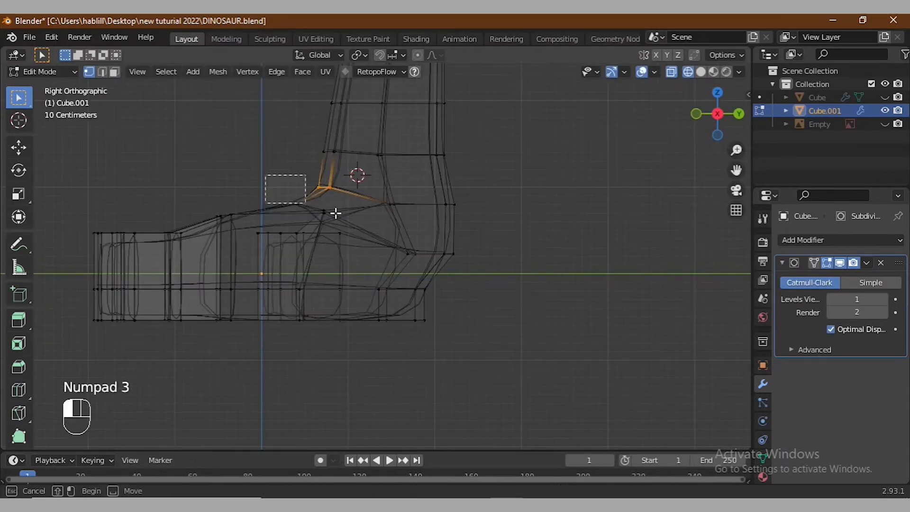
{"action": "key", "text": "g"}
{"action": "key", "text": "y"}
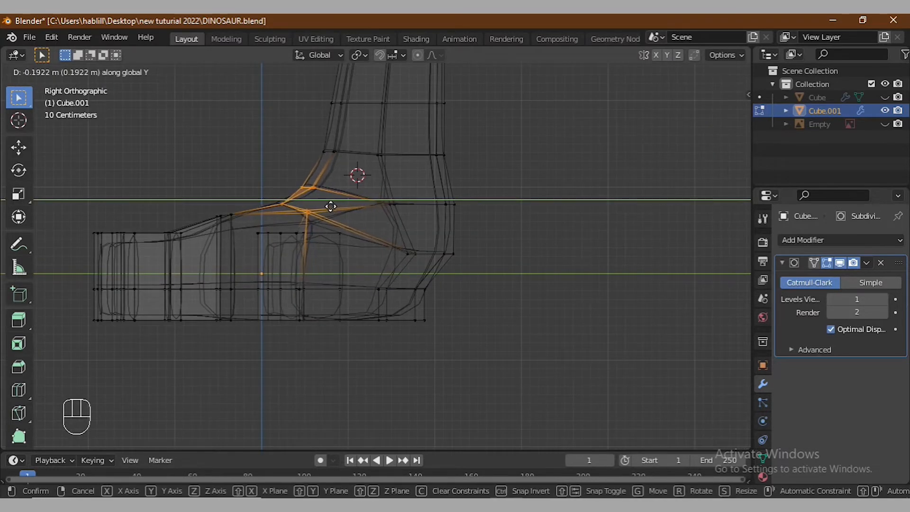
{"action": "left_click", "coordinate": [328, 205]}
- Move the front vertices just above the ankle bend slightly forward along Y to smooth the curve
{"action": "left_click_drag", "start_coordinate": [305, 132], "coordinate": [361, 177]}
{"action": "key", "text": "g"}
{"action": "key", "text": "y"}
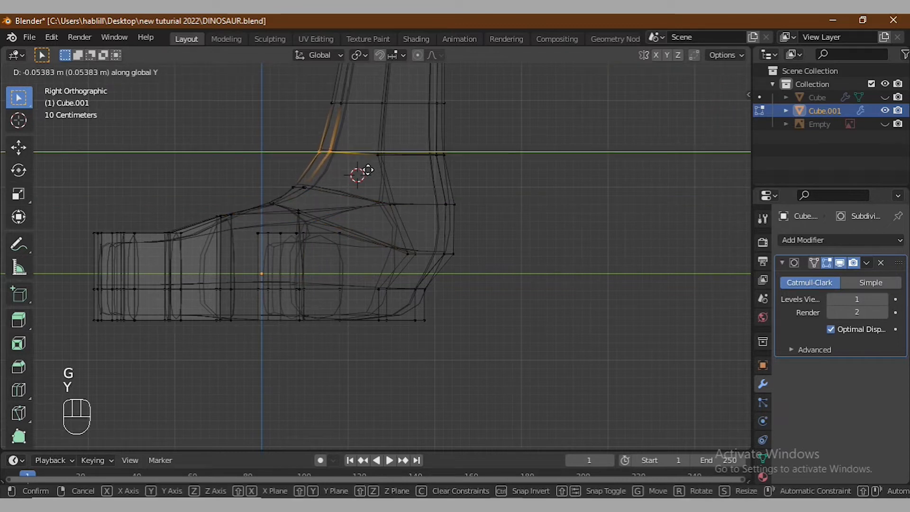
{"action": "left_click", "coordinate": [363, 166]}
- Set the Subdivision modifier's viewport level to 2 and leave Edit Mode to display the smoothed foot
{"action": "key", "text": "a"}
{"action": "middle_click_drag", "start_coordinate": [365, 194], "coordinate": [503, 217]}
{"action": "scroll", "coordinate": [502, 218], "scroll_direction": "up", "scroll_amount": 2}
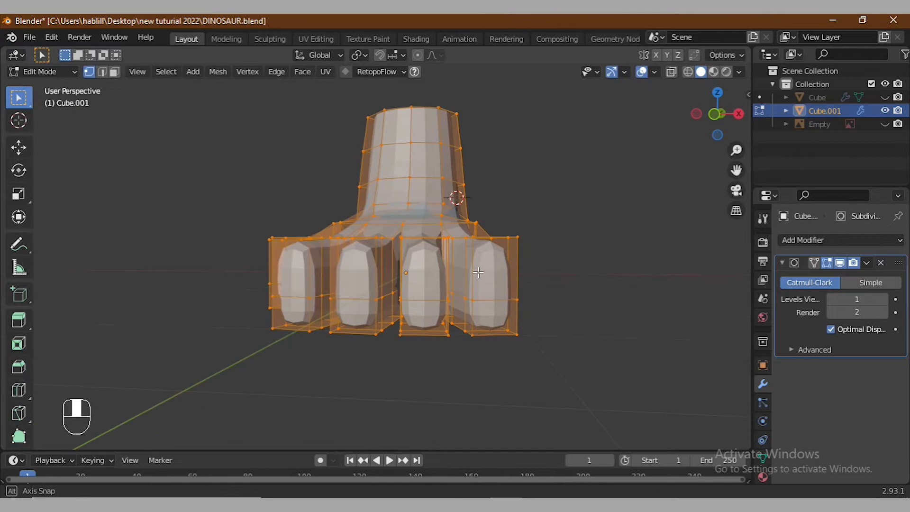
{"action": "left_click", "coordinate": [885, 304]}
{"action": "key", "text": "Tab"}
{"action": "middle_click_drag", "start_coordinate": [499, 331], "coordinate": [439, 351]}
{"action": "key", "text": "Tab"}
{"action": "left_click", "coordinate": [385, 324]}
{"action": "key", "text": "s"}
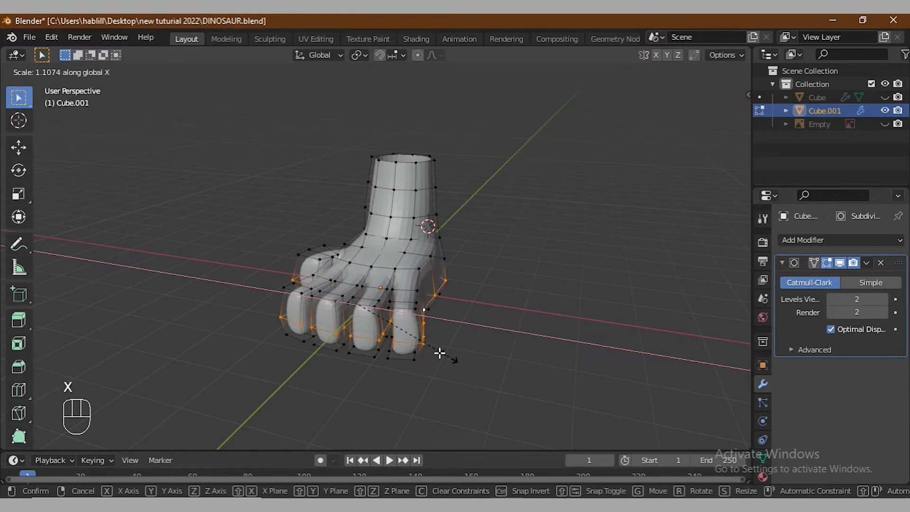
{"action": "key", "text": "Escape"}
{"action": "left_click", "coordinate": [357, 55]}
{"action": "key", "text": "s"}
{"action": "key", "text": "x"}
{"action": "key", "text": "Escape"}
- Shift the selected edge path along the lower outer side of the foot slightly outward
{"action": "middle_click_drag", "start_coordinate": [431, 367], "coordinate": [426, 296]}
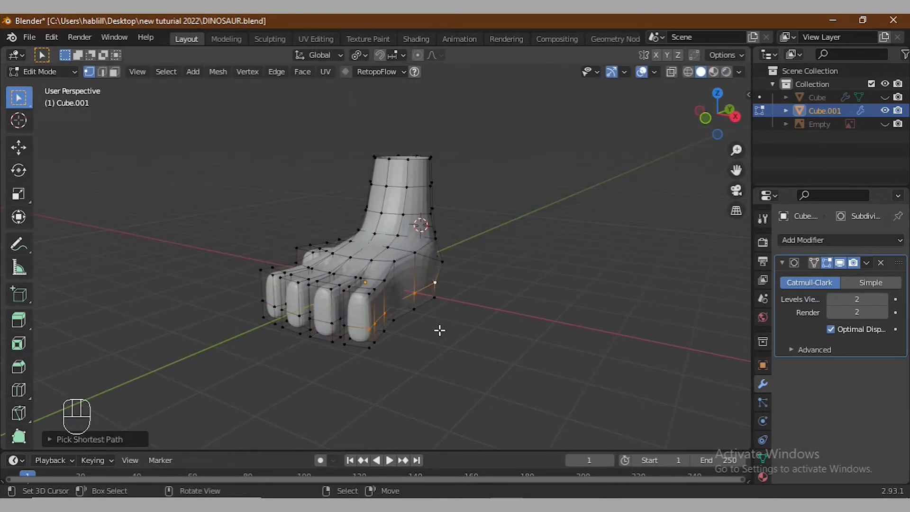
{"action": "key", "text": "g"}
{"action": "key", "text": "y"}
{"action": "left_click", "coordinate": [423, 326]}
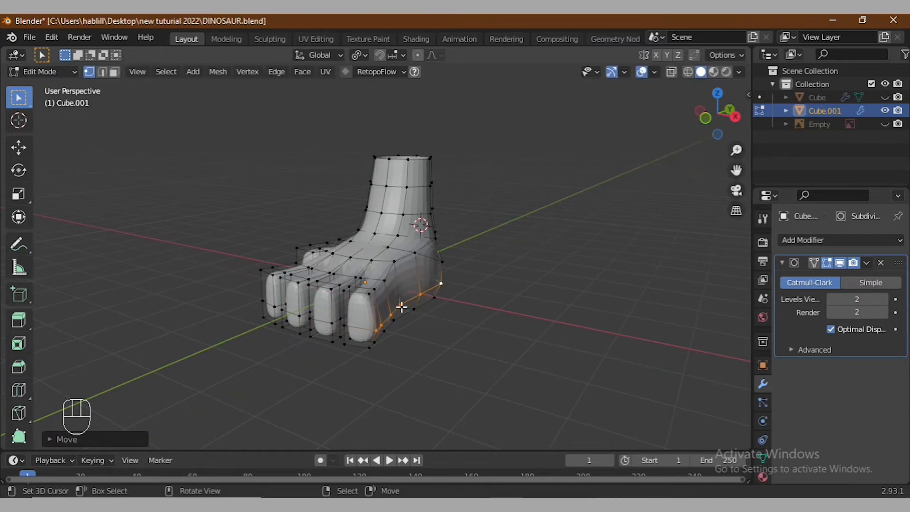
- Turn on proportional editing and move the single vertex on the foot's outer side along Y
{"action": "left_click", "coordinate": [399, 306]}
{"action": "key", "text": "g"}
{"action": "key", "text": "y"}
{"action": "key", "text": "Escape"}
{"action": "left_click", "coordinate": [417, 55]}
{"action": "key", "text": "g"}
{"action": "key", "text": "y"}
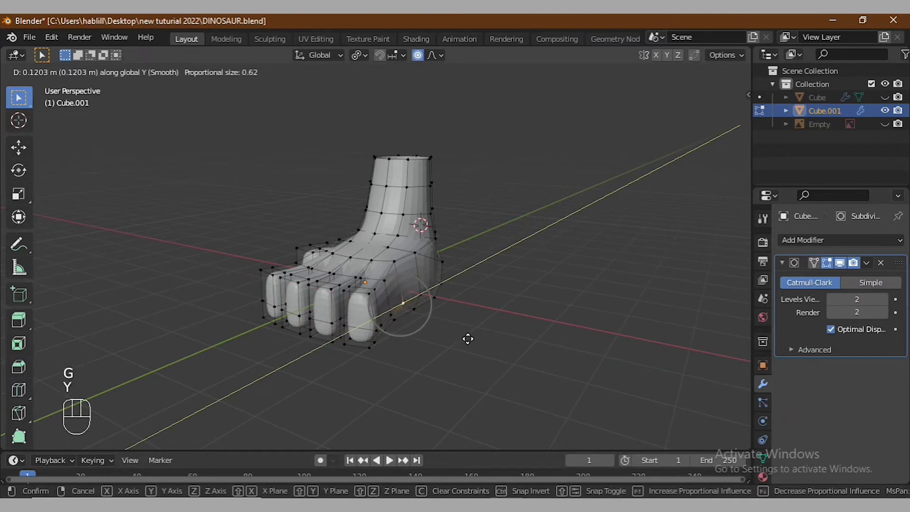
{"action": "left_click", "coordinate": [472, 342]}
- Select the top faces at the tips of the front toes in face mode and move them along Z
{"action": "middle_click_drag", "start_coordinate": [472, 341], "coordinate": [415, 275]}
{"action": "left_click", "coordinate": [117, 76]}
{"action": "middle_click_drag", "start_coordinate": [247, 265], "coordinate": [352, 324]}
{"action": "left_click", "coordinate": [352, 324]}
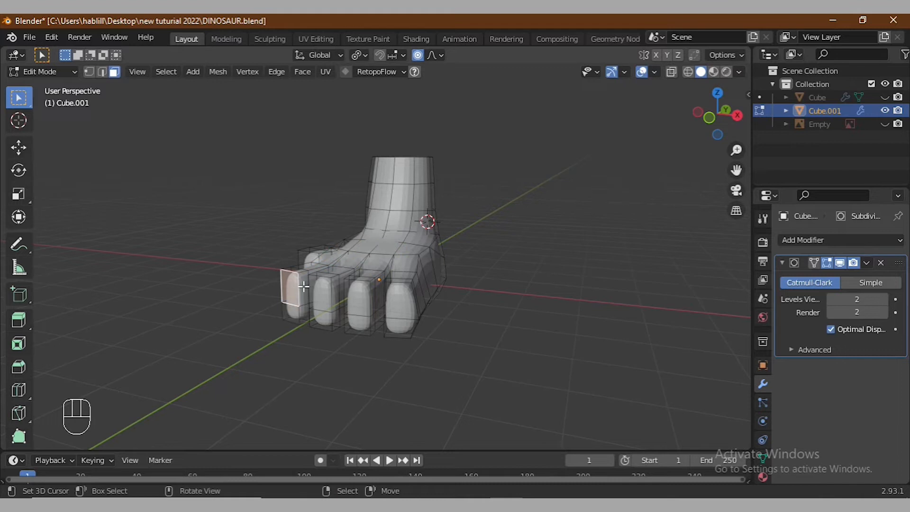
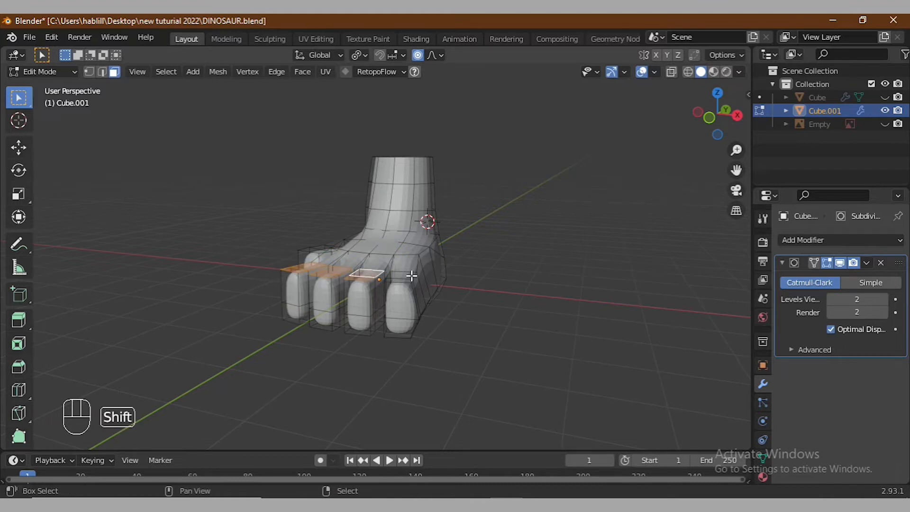
{"action": "key", "text": "g"}
{"action": "key", "text": "z"}
{"action": "left_click", "coordinate": [351, 259]}
- Rotate the front toes' top faces about X and adjust their height along Z
{"action": "mouse_move", "coordinate": [351, 259]}
{"action": "middle_mouse_down"}
{"action": "mouse_move", "coordinate": [325, 305]}
{"action": "mouse_move", "coordinate": [347, 307]}
{"action": "mouse_move", "coordinate": [332, 270]}
{"action": "mouse_move", "coordinate": [339, 263]}
{"action": "middle_mouse_up"}
{"action": "key", "text": "r"}
{"action": "key", "text": "x"}
{"action": "left_click", "coordinate": [356, 290]}
{"action": "key", "text": "g"}
{"action": "key", "text": "z"}
{"action": "left_click", "coordinate": [351, 279]}
- Rotate the side toe's top face about X and adjust its height along Z
{"action": "left_click", "coordinate": [340, 262]}
{"action": "key", "text": "r"}
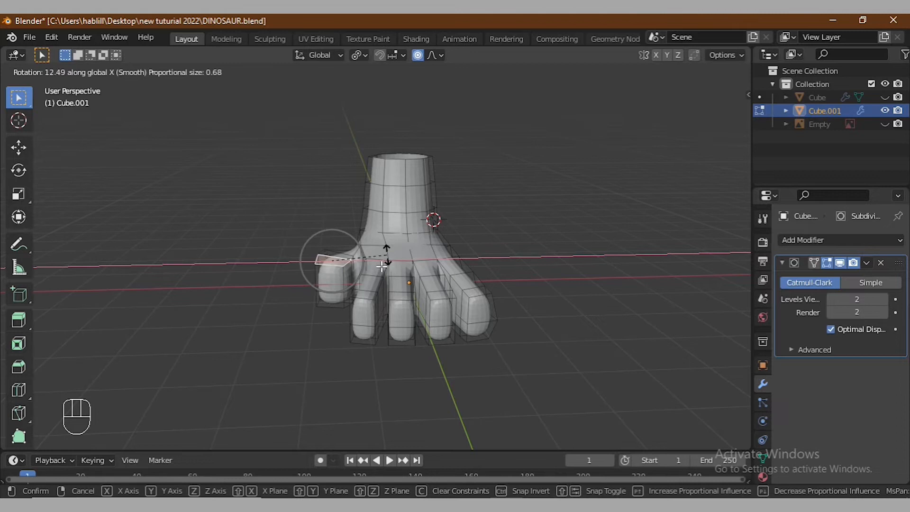
{"action": "left_click", "coordinate": [382, 265]}
{"action": "key", "text": "g"}
{"action": "key", "text": "z"}
{"action": "left_click", "coordinate": [386, 260]}
- Switch to vertex selection and slide the vertex on the inner side of the heel along its edge
{"action": "middle_click_drag", "start_coordinate": [387, 262], "coordinate": [571, 248]}
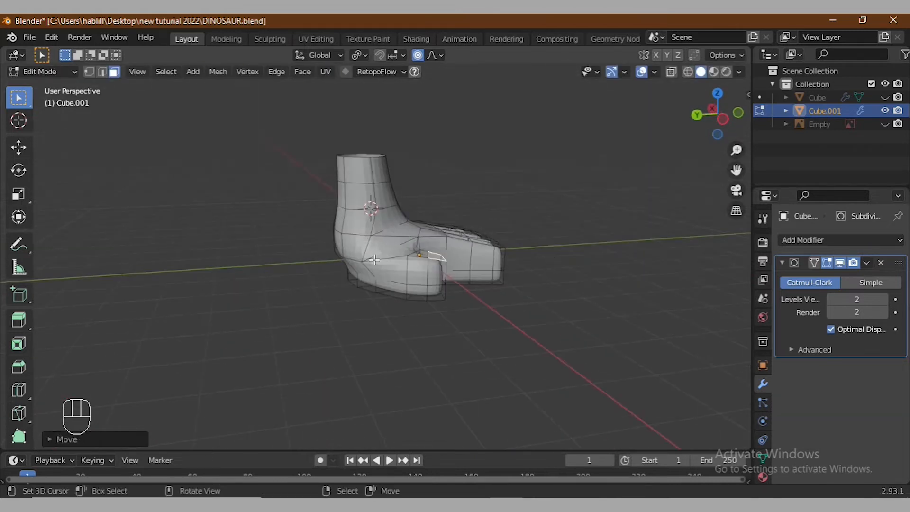
{"action": "key", "text": "Tab"}
{"action": "key", "text": "Tab"}
{"action": "left_click", "coordinate": [89, 72]}
{"action": "scroll", "coordinate": [327, 251], "scroll_direction": "up", "scroll_amount": 2}
{"action": "right_click", "coordinate": [357, 266]}
{"action": "key", "text": "g"}
{"action": "key", "text": "g"}
{"action": "key", "text": "Escape"}
{"action": "key", "text": "g"}
{"action": "key", "text": "g"}
{"action": "left_click", "coordinate": [355, 313]}
- Slide the vertex on the outer side of the heel along its edge
{"action": "middle_click_drag", "start_coordinate": [422, 261], "coordinate": [663, 253]}
{"action": "right_click", "coordinate": [361, 275]}
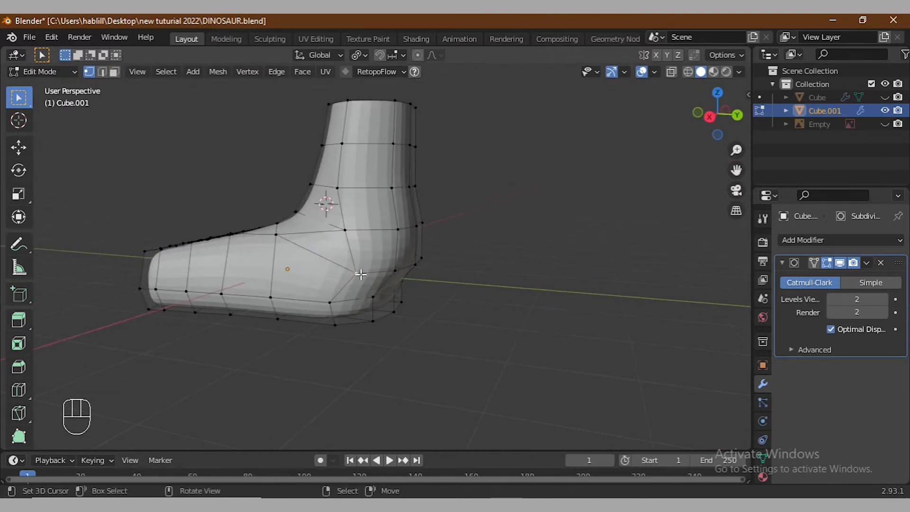
{"action": "key", "text": "g"}
{"action": "key", "text": "g"}
{"action": "key", "text": "g"}
{"action": "key", "text": "g"}
{"action": "left_click", "coordinate": [359, 273]}
- Select the overlapping side heel vertices in the right wireframe view and slide them along their edges
{"action": "middle_click_drag", "start_coordinate": [359, 272], "coordinate": [142, 265]}
{"action": "key", "text": "KP_3"}
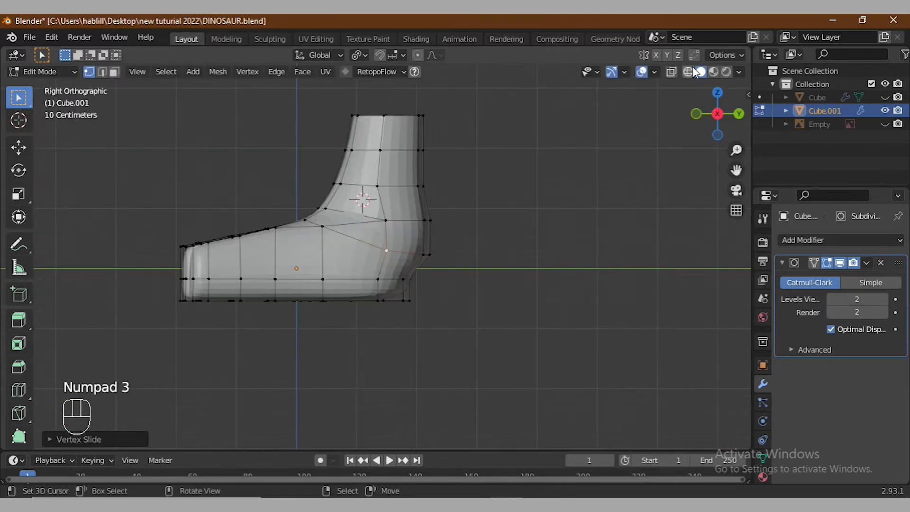
{"action": "left_click", "coordinate": [689, 72]}
{"action": "left_click_drag", "start_coordinate": [376, 237], "coordinate": [398, 258]}
{"action": "key", "text": "g"}
{"action": "key", "text": "g"}
{"action": "left_click", "coordinate": [397, 254]}
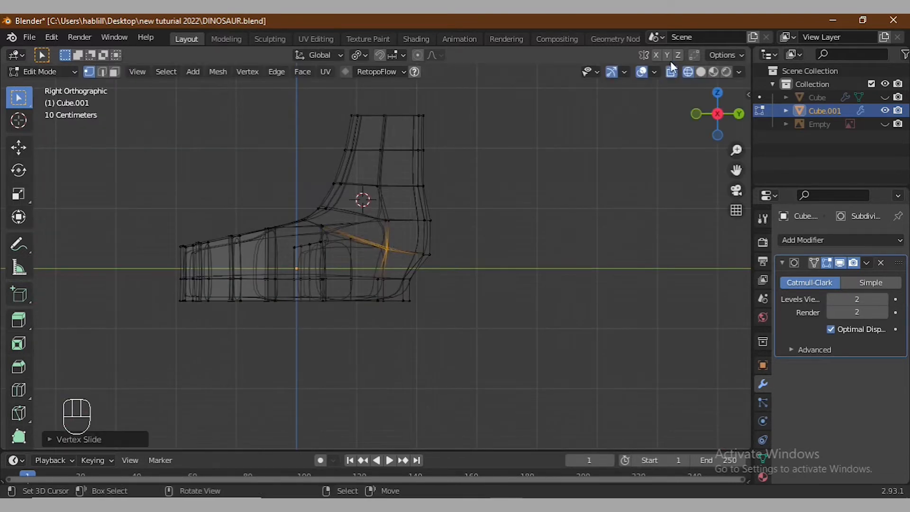
- Return to Object Mode with solid shading, unhide the Cube body and scale the foot down to suit it
{"action": "middle_click_drag", "start_coordinate": [397, 254], "coordinate": [437, 212]}
{"action": "key", "text": "shift+z"}
{"action": "key", "text": "Tab"}
{"action": "key", "text": "Tab"}
{"action": "key", "text": "Tab"}
{"action": "middle_click_drag", "start_coordinate": [359, 223], "coordinate": [432, 251]}
{"action": "scroll", "coordinate": [432, 251], "scroll_direction": "down", "scroll_amount": 5}
{"action": "left_click", "coordinate": [885, 97]}
{"action": "key", "text": "s"}
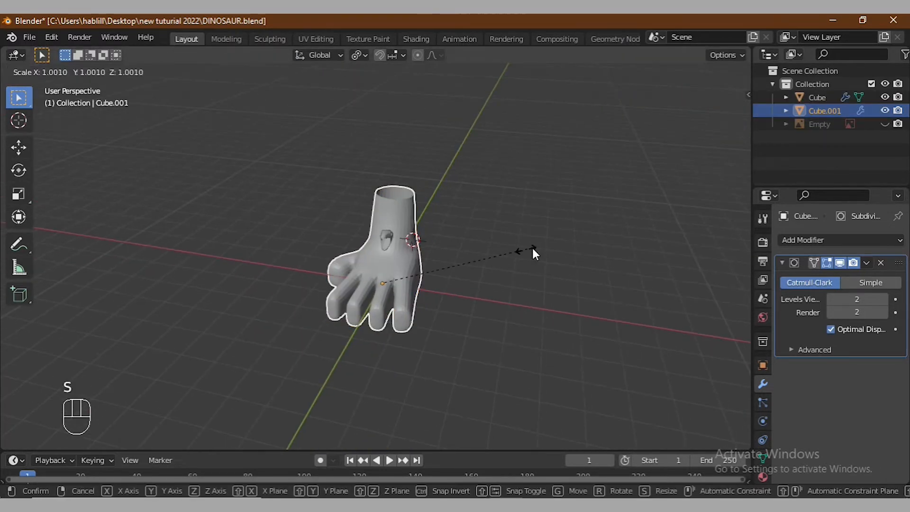
{"action": "left_click", "coordinate": [532, 248]}
- Move the foot about 2.47 m along Y to the hind leg, resize it to fit and readjust its Y position
{"action": "key", "text": "KP_3"}
{"action": "scroll", "coordinate": [377, 276], "scroll_direction": "up", "scroll_amount": 4}
{"action": "key", "text": "g"}
{"action": "key", "text": "y"}
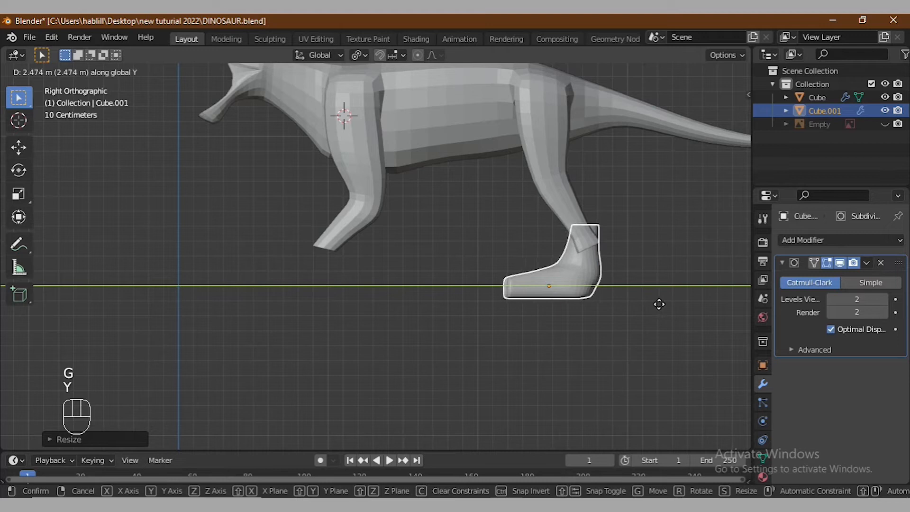
{"action": "left_click", "coordinate": [659, 307]}
{"action": "key", "text": "s"}
{"action": "left_click", "coordinate": [616, 298]}
{"action": "key", "text": "g"}
{"action": "key", "text": "y"}
{"action": "left_click", "coordinate": [636, 301]}
- Align the foot with the hind leg in the top wireframe view, moving it along Y and about 0.33 m along X
{"action": "middle_click_drag", "start_coordinate": [636, 302], "coordinate": [625, 327]}
{"action": "scroll", "coordinate": [616, 328], "scroll_direction": "down", "scroll_amount": 4}
{"action": "middle_click_drag", "start_coordinate": [612, 328], "coordinate": [582, 335]}
{"action": "key", "text": "KP_7"}
{"action": "left_click", "coordinate": [689, 72]}
{"action": "scroll", "coordinate": [452, 197], "scroll_direction": "up", "scroll_amount": 3}
{"action": "scroll", "coordinate": [452, 195], "scroll_direction": "down", "scroll_amount": 1}
{"action": "left_click_drag", "start_coordinate": [740, 170], "coordinate": [722, 264]}
{"action": "key", "text": "g"}
{"action": "key", "text": "y"}
{"action": "left_click", "coordinate": [481, 180]}
{"action": "key", "text": "g"}
{"action": "key", "text": "x"}
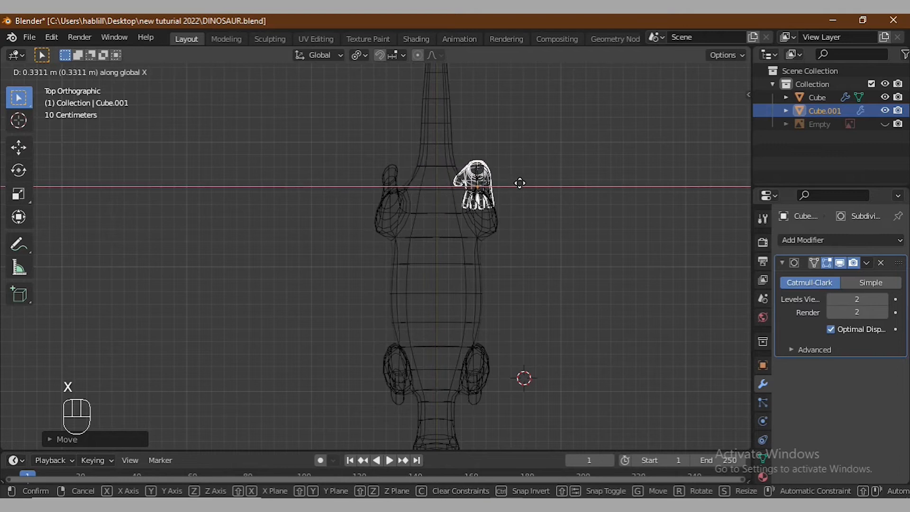
{"action": "left_click", "coordinate": [522, 186]}
- Move the foot along Y in the right view so it lines up beneath the hind leg's end
{"action": "middle_click_drag", "start_coordinate": [522, 185], "coordinate": [467, 195]}
{"action": "key", "text": "KP_3"}
{"action": "key", "text": "g"}
{"action": "key", "text": "y"}
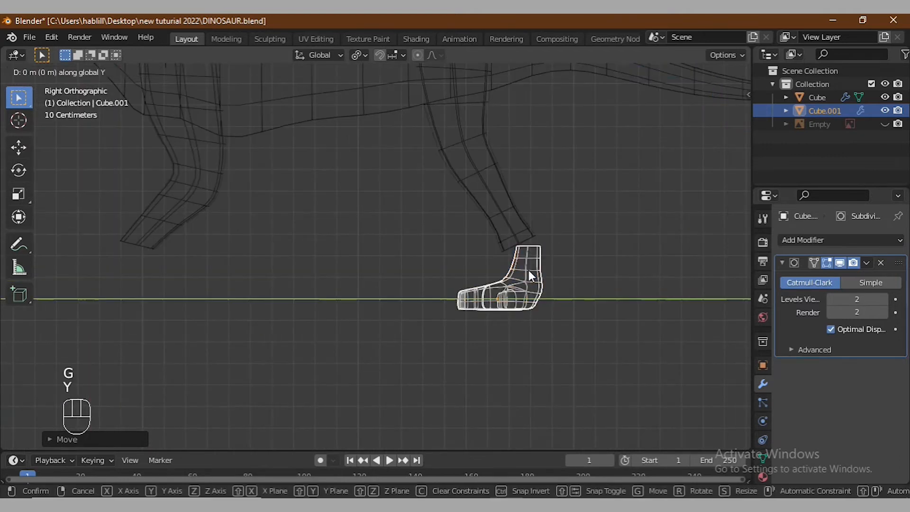
{"action": "left_click", "coordinate": [520, 286]}
- Compare the foot's placement on the hind leg with the reference image in the right view
{"action": "middle_click_drag", "start_coordinate": [519, 285], "coordinate": [559, 308]}
{"action": "key", "text": "KP_3"}
{"action": "left_click", "coordinate": [885, 124]}
{"action": "scroll", "coordinate": [504, 296], "scroll_direction": "up", "scroll_amount": 1}
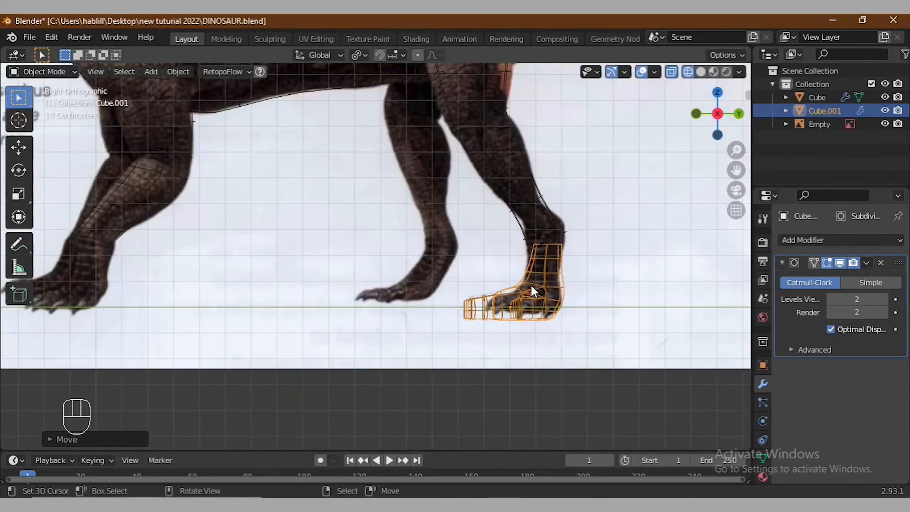
{"action": "left_click", "coordinate": [886, 111]}
{"action": "left_click", "coordinate": [885, 110]}
{"action": "left_click", "coordinate": [885, 124]}
{"action": "middle_click_drag", "start_coordinate": [658, 290], "coordinate": [645, 323]}
{"action": "key", "text": "Tab"}
{"action": "key", "text": "Tab"}
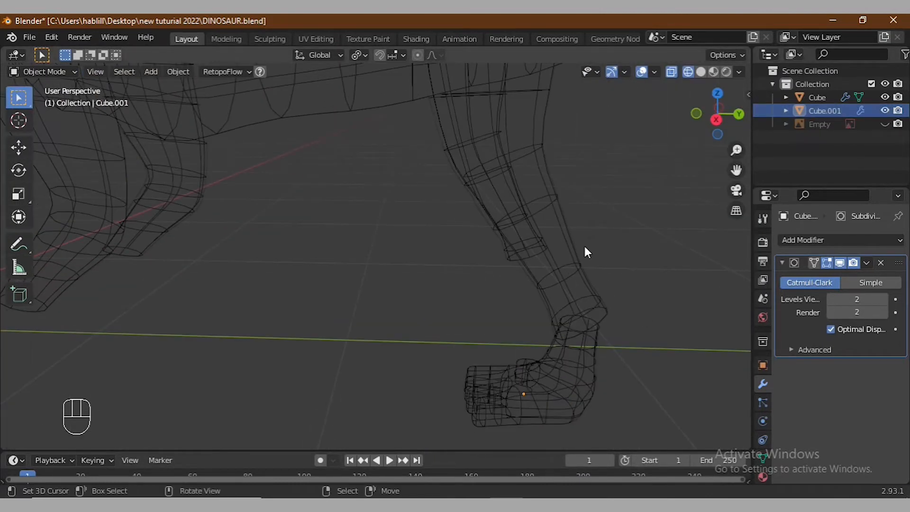
- Duplicate the foot and place the copy in front of the original along Y
{"action": "right_click", "coordinate": [593, 347]}
{"action": "key", "text": "shift+d"}
{"action": "key", "text": "y"}
{"action": "left_click", "coordinate": [372, 353]}
- Rename the original foot feet1 and its copy feet 2
{"action": "left_click", "coordinate": [834, 112]}
{"action": "type", "text": "feet1"}
{"action": "key", "text": "Return"}
{"action": "double_click", "coordinate": [834, 112]}
{"action": "type", "text": "feet"}
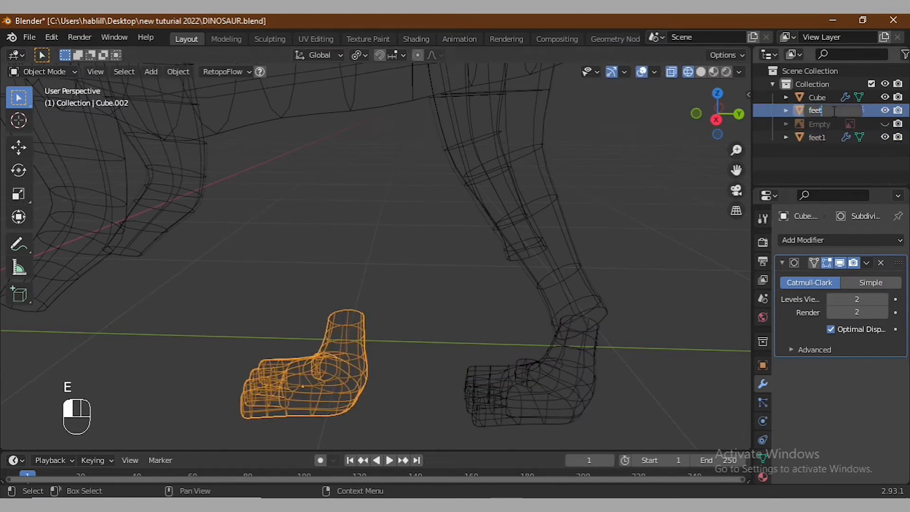
- Join feet1 into the Cube body and open the combined mesh in Edit Mode with solid shading
{"action": "left_click", "coordinate": [502, 397]}
{"action": "left_click", "coordinate": [535, 266], "text": "shift"}
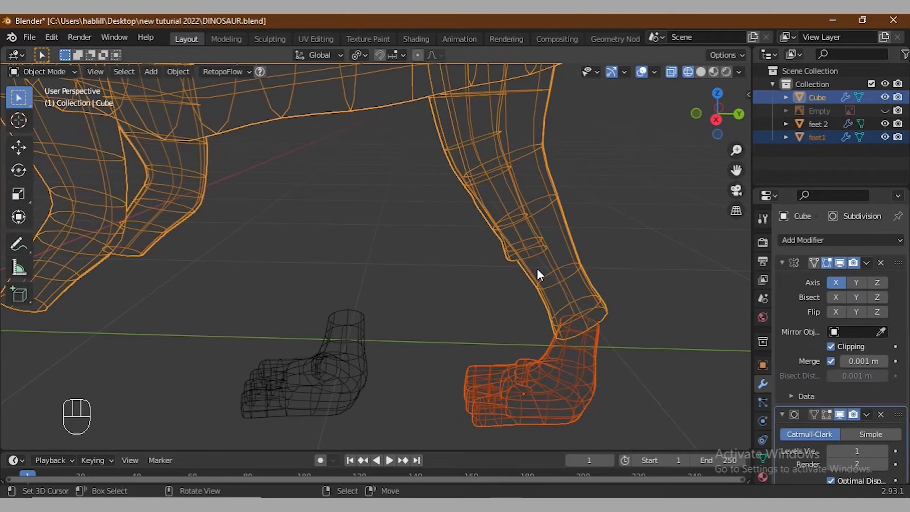
{"action": "key", "text": "ctrl+j"}
{"action": "scroll", "coordinate": [538, 279], "scroll_direction": "down", "scroll_amount": 2}
{"action": "mouse_move", "coordinate": [543, 303]}
{"action": "middle_mouse_down"}
{"action": "mouse_move", "coordinate": [545, 314]}
{"action": "mouse_move", "coordinate": [514, 296]}
{"action": "middle_mouse_up"}
{"action": "left_click", "coordinate": [701, 72]}
{"action": "mouse_move", "coordinate": [429, 280]}
{"action": "middle_mouse_down"}
{"action": "mouse_move", "coordinate": [384, 273]}
{"action": "mouse_move", "coordinate": [281, 332]}
{"action": "mouse_move", "coordinate": [301, 368]}
{"action": "mouse_move", "coordinate": [333, 389]}
{"action": "mouse_move", "coordinate": [384, 295]}
{"action": "mouse_move", "coordinate": [430, 274]}
{"action": "middle_mouse_up"}
{"action": "key", "text": "Tab"}
- Expand the selection across the whole joined hind foot and try scaling it along X
{"action": "key", "text": "ctrl+KP_Add"}
{"action": "key", "text": "ctrl+KP_Add"}
{"action": "key", "text": "ctrl+KP_Add"}
{"action": "key", "text": "ctrl+KP_Add"}
{"action": "key", "text": "ctrl+KP_Add"}
{"action": "key", "text": "s"}
{"action": "key", "text": "x"}
{"action": "left_click", "coordinate": [321, 386]}
{"action": "left_click", "coordinate": [430, 274]}
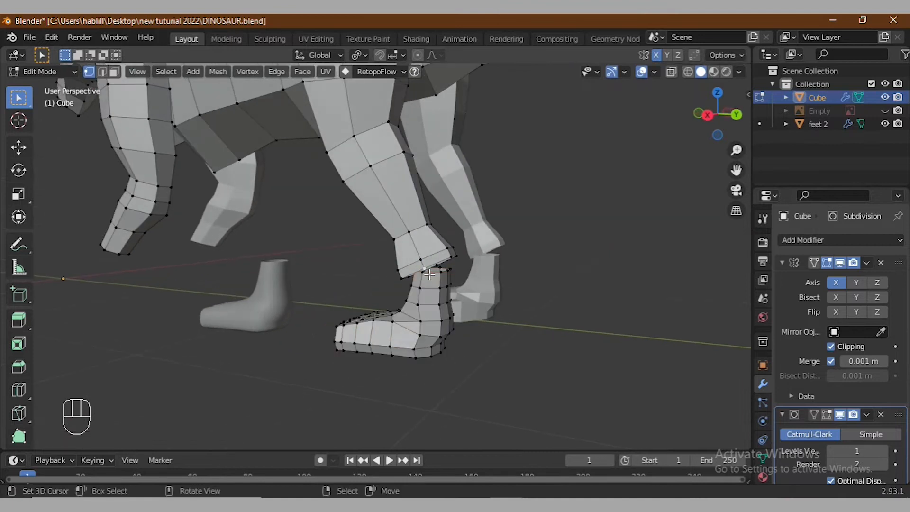
{"action": "key", "text": "x"}
{"action": "left_click", "coordinate": [376, 250]}
{"action": "middle_click_drag", "start_coordinate": [378, 255], "coordinate": [371, 287]}
{"action": "middle_click_drag", "start_coordinate": [318, 231], "coordinate": [268, 276]}
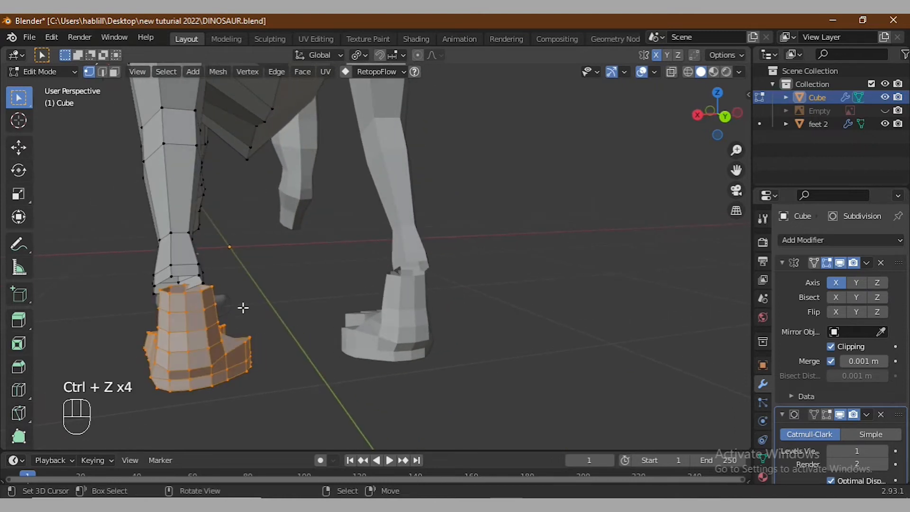
- Align the selected foot under the hind leg by scaling it down, rotating it about Z and shifting it along X
{"action": "key", "text": "s"}
{"action": "left_click", "coordinate": [294, 288]}
{"action": "key", "text": "r"}
{"action": "key", "text": "z"}
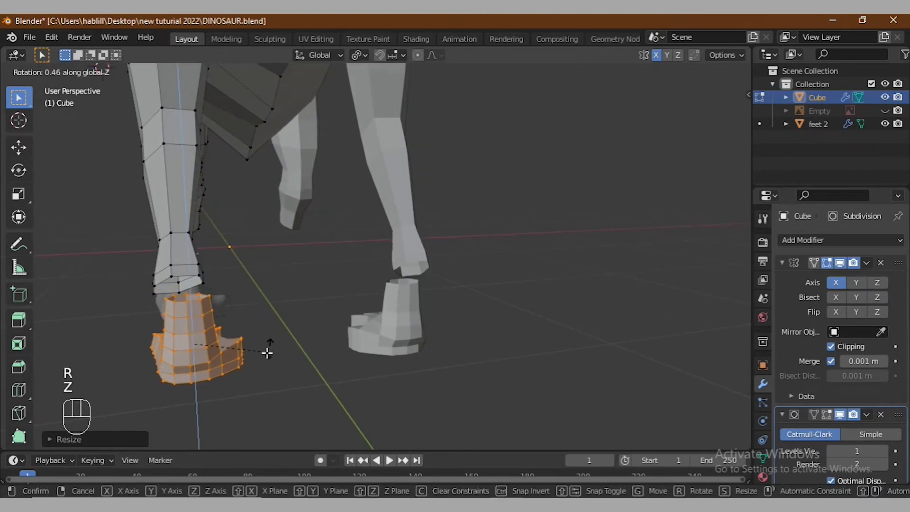
{"action": "left_click", "coordinate": [270, 347]}
{"action": "key", "text": "g"}
{"action": "key", "text": "x"}
{"action": "left_click", "coordinate": [254, 336]}
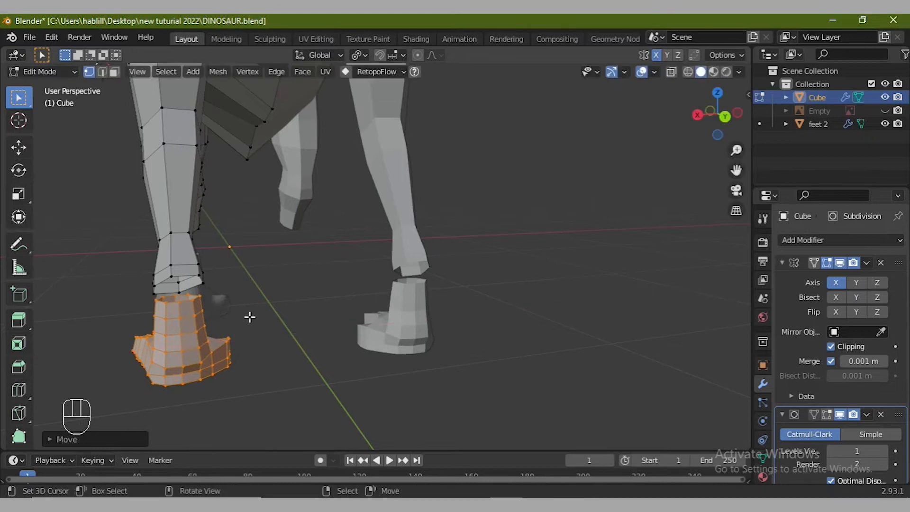
- Add a lengthwise loop cut to the rear of the lower hind leg and merge its end vertices at last
{"action": "middle_click_drag", "start_coordinate": [250, 317], "coordinate": [257, 327]}
{"action": "scroll", "coordinate": [197, 318], "scroll_direction": "up", "scroll_amount": 2}
{"action": "middle_click_drag", "start_coordinate": [142, 321], "coordinate": [144, 334]}
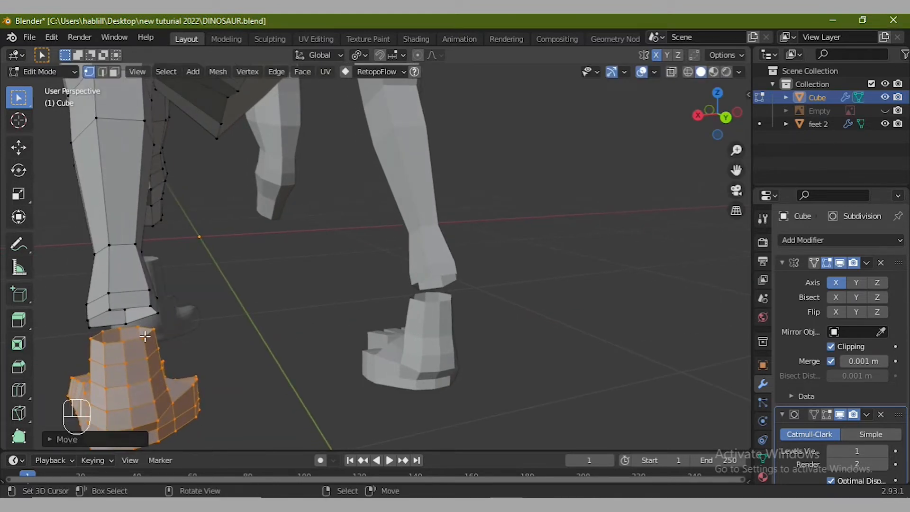
{"action": "right_click", "coordinate": [144, 336]}
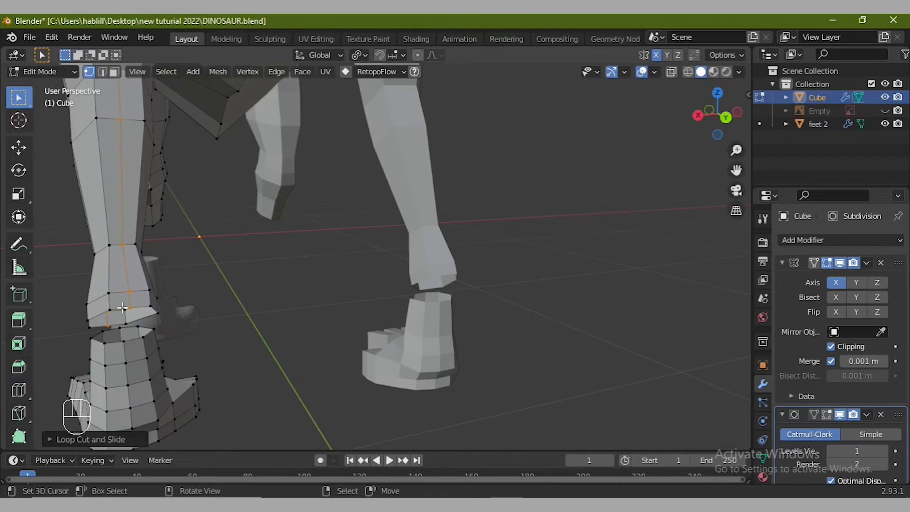
{"action": "key", "text": "m"}
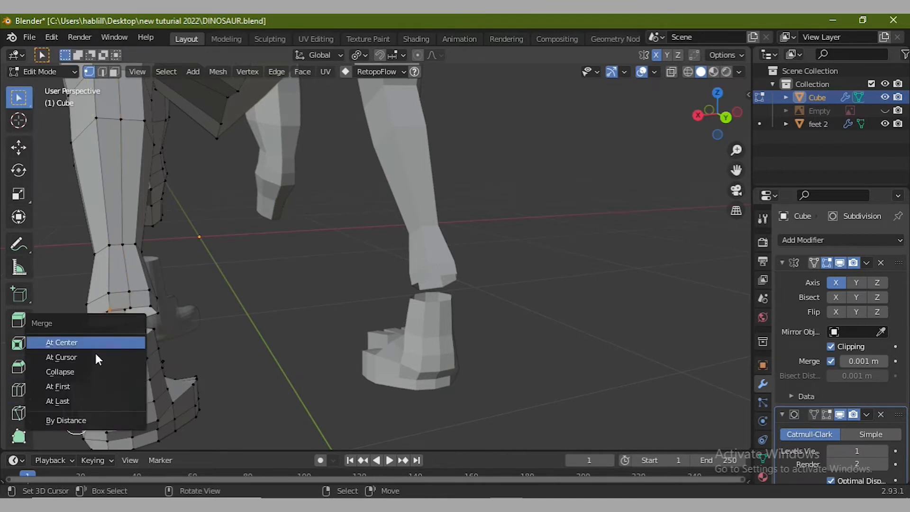
{"action": "left_click", "coordinate": [74, 402]}
- Merge the rear ankle rim vertices of the foot into the leg's end vertices, undoing one wrong merge
{"action": "key", "text": "m"}
{"action": "left_click", "coordinate": [129, 340]}
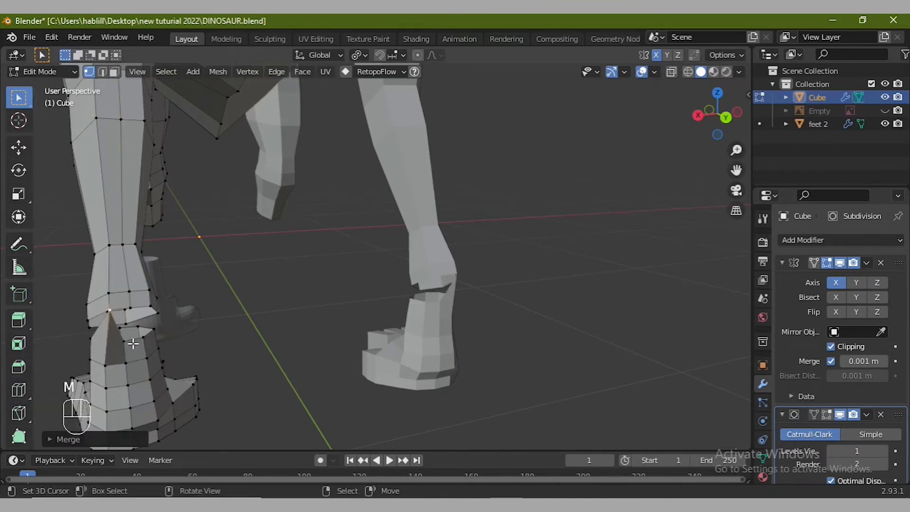
{"action": "key", "text": "m"}
{"action": "left_click", "coordinate": [139, 337]}
{"action": "key", "text": "ctrl+z"}
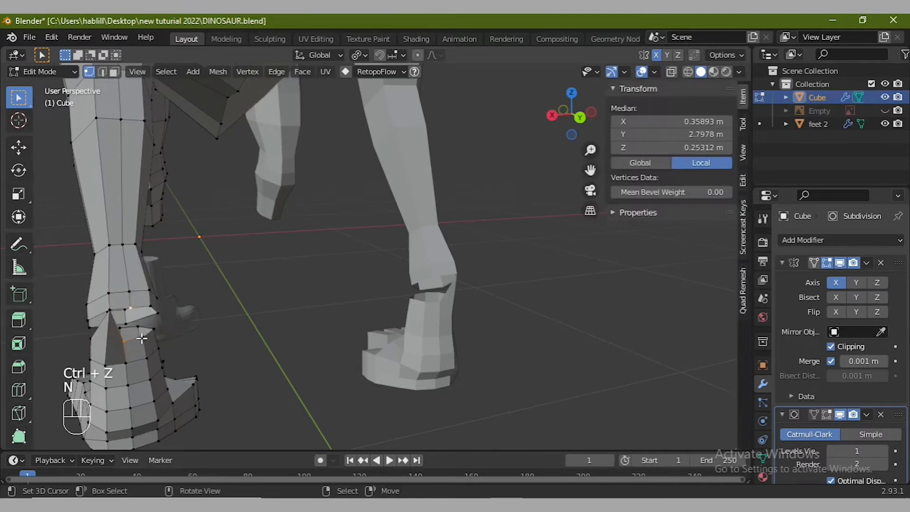
{"action": "key", "text": "m"}
{"action": "left_click", "coordinate": [108, 350]}
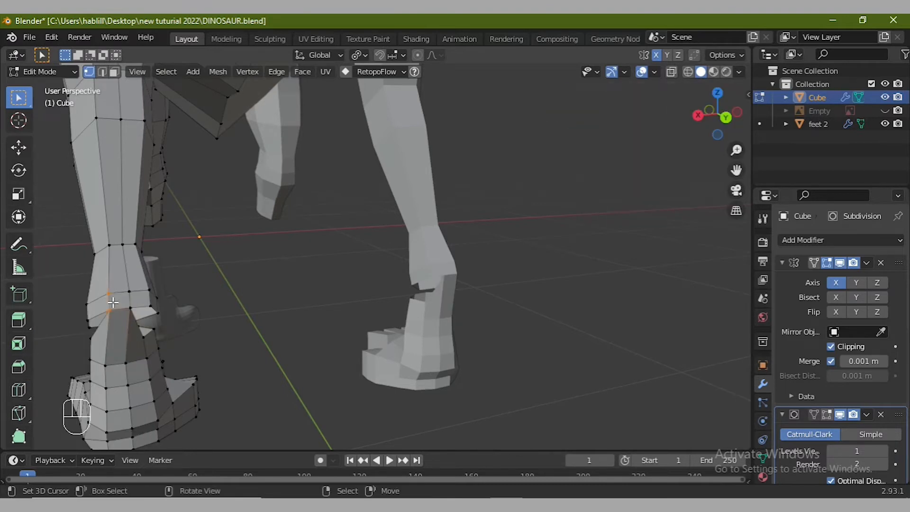
- Slide the vertices at the back of the lower leg along their edges near the ankle joint
{"action": "key", "text": "g"}
{"action": "key", "text": "g"}
{"action": "left_click", "coordinate": [132, 314]}
{"action": "key", "text": "g"}
{"action": "key", "text": "g"}
{"action": "left_click", "coordinate": [117, 305]}
{"action": "middle_click_drag", "start_coordinate": [116, 306], "coordinate": [65, 302]}
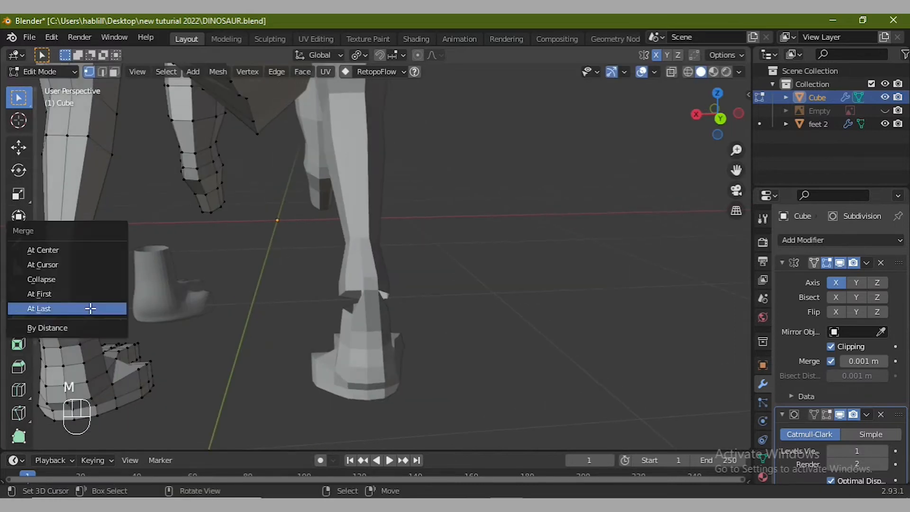
- Merge further pairs of ankle rim and leg end vertices at last around the side and front of the joint
{"action": "key", "text": "m"}
{"action": "left_click", "coordinate": [91, 309]}
{"action": "middle_click_drag", "start_coordinate": [134, 346], "coordinate": [227, 318]}
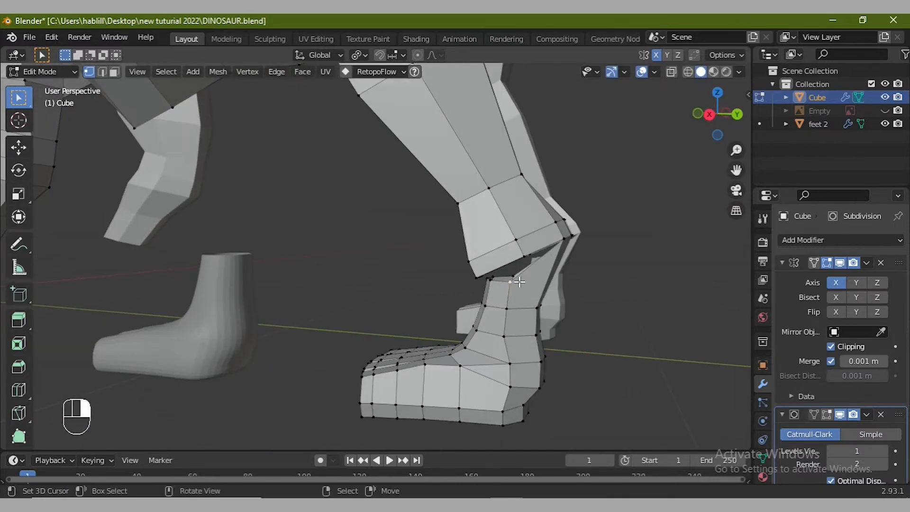
{"action": "key", "text": "m"}
{"action": "left_click", "coordinate": [531, 288]}
{"action": "middle_click_drag", "start_coordinate": [531, 288], "coordinate": [563, 309]}
{"action": "key", "text": "m"}
{"action": "left_click", "coordinate": [589, 252]}
{"action": "key", "text": "m"}
{"action": "left_click", "coordinate": [624, 263]}
{"action": "key", "text": "m"}
{"action": "left_click", "coordinate": [661, 322]}
- Reposition an ankle joint vertex and merge the remaining open vertex pair
{"action": "key", "text": "g"}
{"action": "left_click", "coordinate": [605, 309]}
{"action": "key", "text": "m"}
{"action": "left_click", "coordinate": [580, 314]}
{"action": "middle_click_drag", "start_coordinate": [581, 315], "coordinate": [201, 289]}
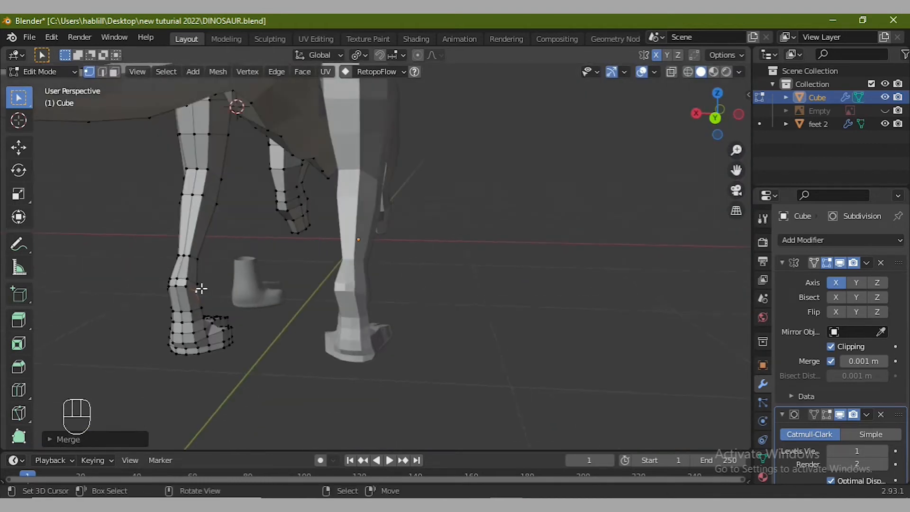
- Select the vertices around the hind ankle joint and apply Smooth Vertices twice
{"action": "scroll", "coordinate": [201, 289], "scroll_direction": "up", "scroll_amount": 2}
{"action": "left_click_drag", "start_coordinate": [119, 329], "coordinate": [118, 329]}
{"action": "middle_click_drag", "start_coordinate": [84, 322], "coordinate": [329, 315]}
{"action": "left_click_drag", "start_coordinate": [551, 339], "coordinate": [551, 339]}
{"action": "middle_click_drag", "start_coordinate": [551, 338], "coordinate": [538, 305]}
{"action": "left_click", "coordinate": [248, 71]}
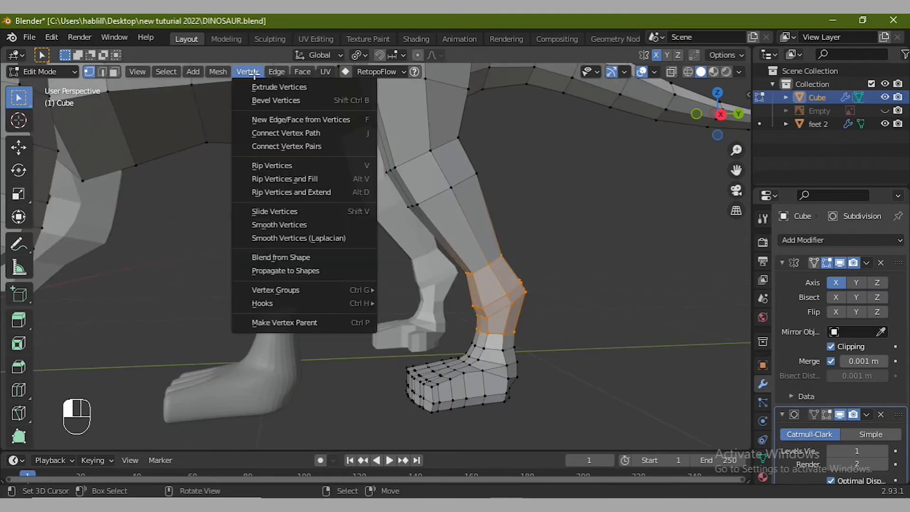
{"action": "left_click", "coordinate": [304, 225]}
{"action": "left_click", "coordinate": [256, 72]}
{"action": "left_click", "coordinate": [304, 224]}
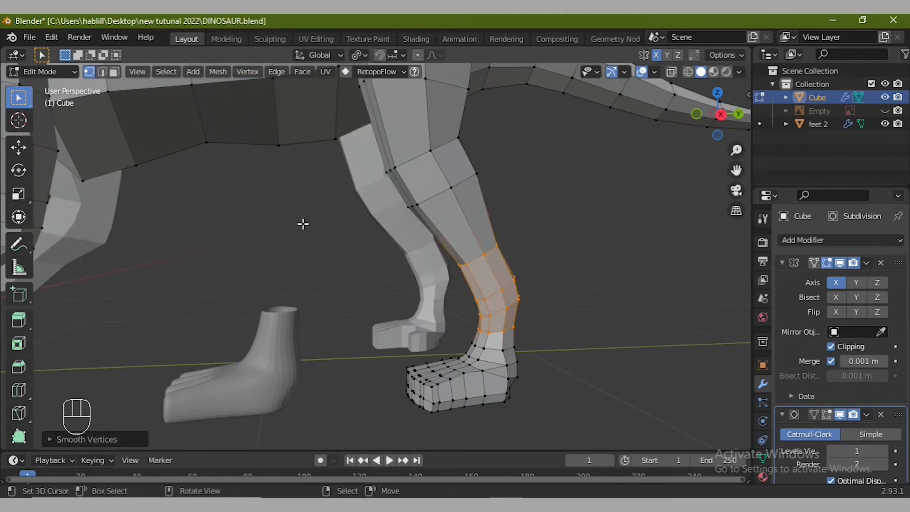
- Return to Object Mode and examine the joined hind leg and foot from the right view
{"action": "middle_click_drag", "start_coordinate": [302, 223], "coordinate": [407, 315]}
{"action": "key", "text": "KP_3"}
{"action": "key", "text": "Tab"}
{"action": "middle_click_drag", "start_coordinate": [492, 325], "coordinate": [468, 352]}
{"action": "key", "text": "KP_3"}
{"action": "scroll", "coordinate": [467, 301], "scroll_direction": "up", "scroll_amount": 6}
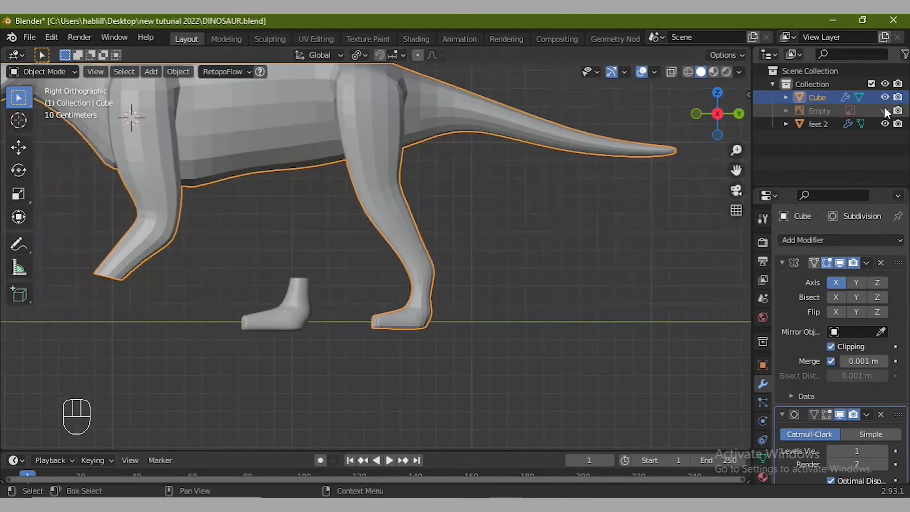
{"action": "scroll", "coordinate": [440, 295], "scroll_direction": "down", "scroll_amount": 3}
{"action": "middle_click_drag", "start_coordinate": [427, 304], "coordinate": [547, 338]}
{"action": "scroll", "coordinate": [553, 329], "scroll_direction": "down", "scroll_amount": 2}
{"action": "key", "text": "KP_3"}
{"action": "scroll", "coordinate": [432, 351], "scroll_direction": "up", "scroll_amount": 4}
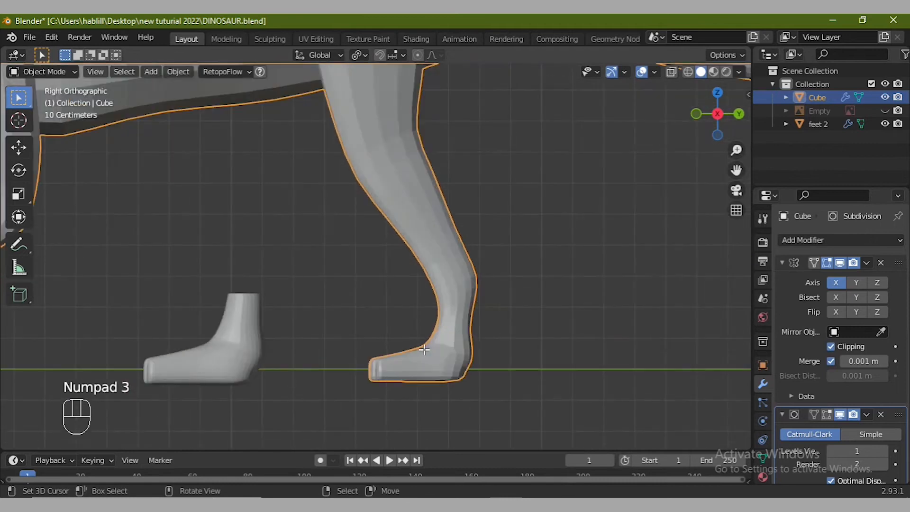
- Select the toe vertices of the hind foot in wireframe Edit Mode and slide them along their edges
{"action": "key", "text": "shift+z"}
{"action": "key", "text": "Tab"}
{"action": "middle_click_drag", "start_coordinate": [379, 393], "coordinate": [384, 403]}
{"action": "scroll", "coordinate": [374, 379], "scroll_direction": "down", "scroll_amount": 3}
{"action": "middle_click_drag", "start_coordinate": [369, 369], "coordinate": [359, 381]}
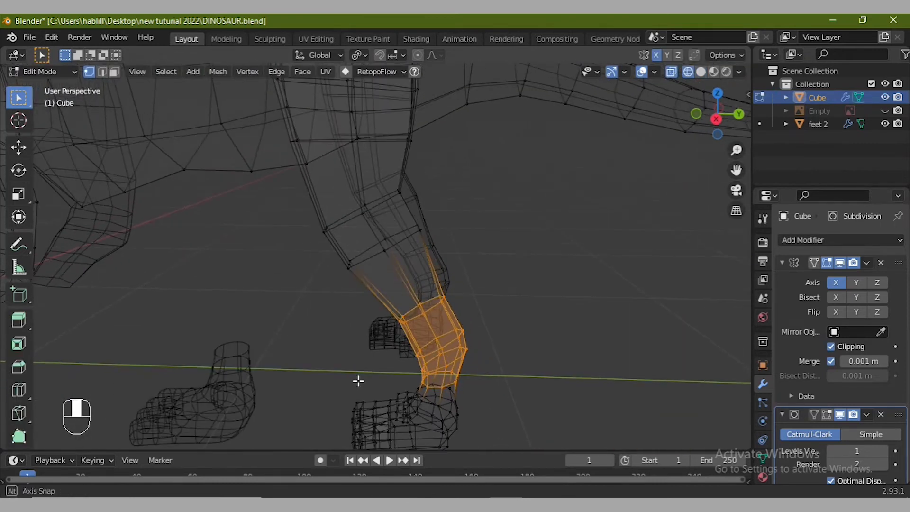
{"action": "left_click_drag", "start_coordinate": [363, 468], "coordinate": [347, 468]}
{"action": "scroll", "coordinate": [375, 349], "scroll_direction": "down", "scroll_amount": 1}
{"action": "key", "text": "g"}
{"action": "key", "text": "g"}
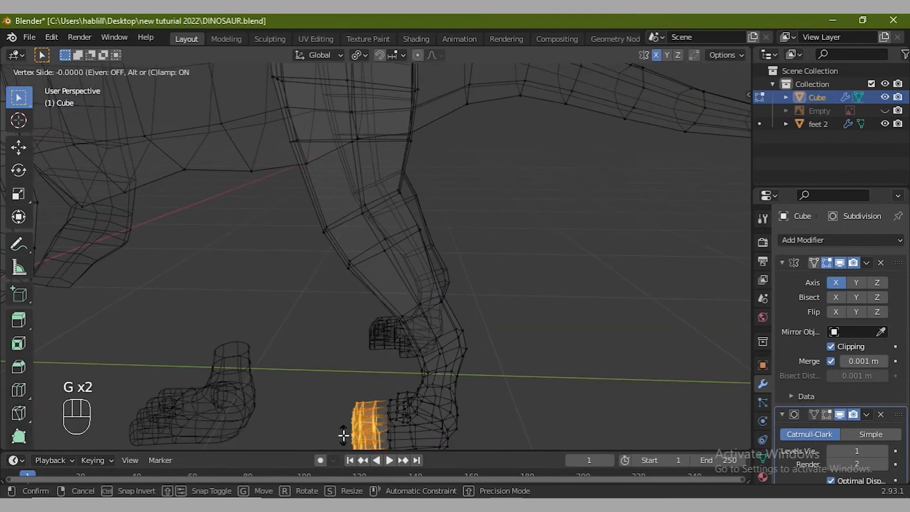
{"action": "left_click", "coordinate": [346, 433]}
{"action": "middle_click_drag", "start_coordinate": [346, 433], "coordinate": [380, 382]}
- Slide the toe vertices once more in solid shading and return to Object Mode
{"action": "key", "text": "KP_3"}
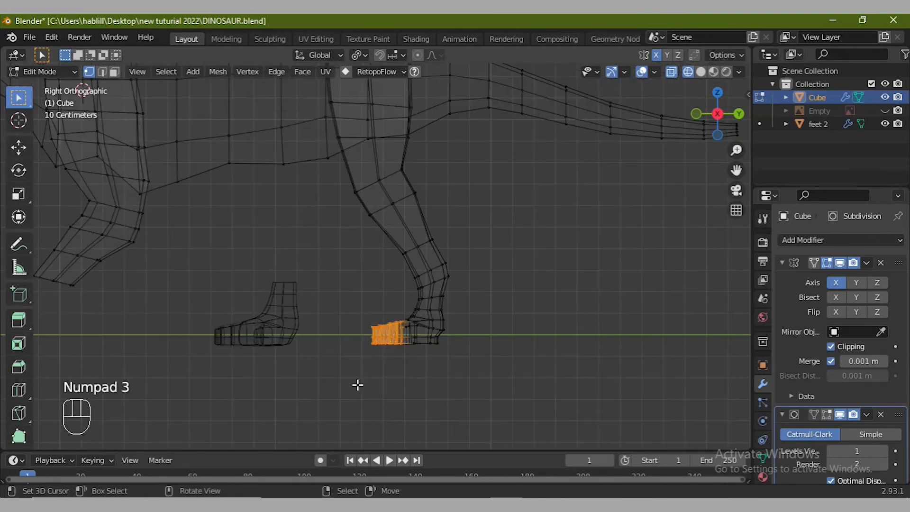
{"action": "scroll", "coordinate": [360, 385], "scroll_direction": "up", "scroll_amount": 2}
{"action": "left_click", "coordinate": [702, 74]}
{"action": "mouse_move", "coordinate": [439, 307]}
{"action": "middle_mouse_down"}
{"action": "mouse_move", "coordinate": [518, 339]}
{"action": "mouse_move", "coordinate": [514, 381]}
{"action": "mouse_move", "coordinate": [477, 360]}
{"action": "mouse_move", "coordinate": [467, 378]}
{"action": "middle_mouse_up"}
{"action": "key", "text": "g"}
{"action": "key", "text": "g"}
{"action": "left_click", "coordinate": [515, 379]}
{"action": "scroll", "coordinate": [478, 360], "scroll_direction": "down", "scroll_amount": 3}
{"action": "key", "text": "KP_3"}
{"action": "scroll", "coordinate": [447, 365], "scroll_direction": "up", "scroll_amount": 2}
{"action": "key", "text": "Tab"}
{"action": "scroll", "coordinate": [466, 383], "scroll_direction": "down", "scroll_amount": 5}
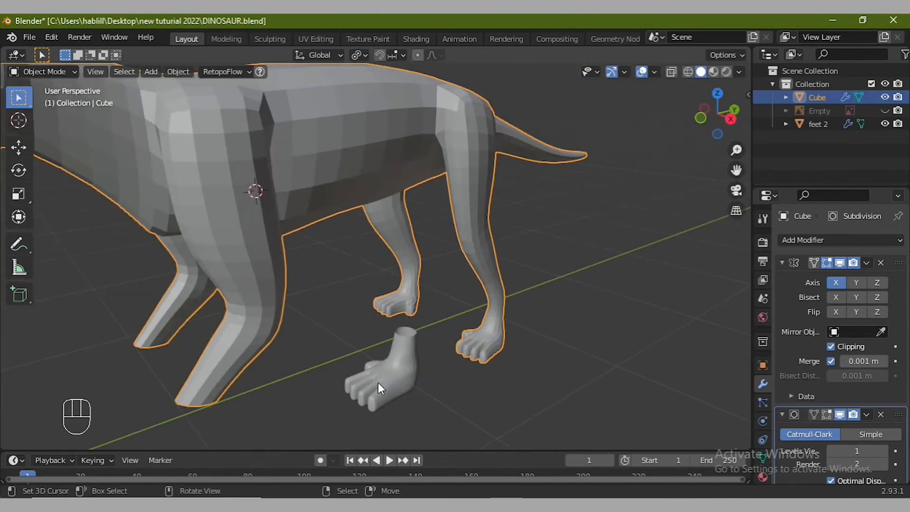
- Try moving feet 2 along Y to sit beneath the front leg
{"action": "left_click", "coordinate": [378, 382]}
{"action": "key", "text": "g"}
{"action": "key", "text": "y"}
{"action": "left_click", "coordinate": [148, 66]}
{"action": "scroll", "coordinate": [276, 327], "scroll_direction": "down", "scroll_amount": 3}
{"action": "middle_click_drag", "start_coordinate": [277, 327], "coordinate": [353, 315]}
{"action": "key", "text": "KP_1"}
{"action": "scroll", "coordinate": [610, 349], "scroll_direction": "up", "scroll_amount": 4}
- Try rotating feet 2 about Z and resizing it to match the front leg
{"action": "key", "text": "r"}
{"action": "key", "text": "z"}
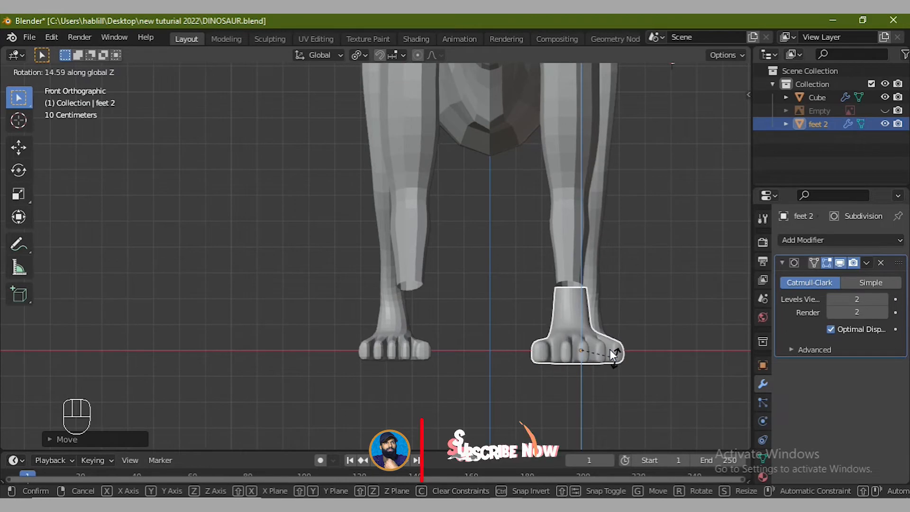
{"action": "left_click", "coordinate": [613, 353]}
{"action": "key", "text": "s"}
{"action": "left_click", "coordinate": [619, 375]}
{"action": "middle_click_drag", "start_coordinate": [618, 374], "coordinate": [218, 394]}
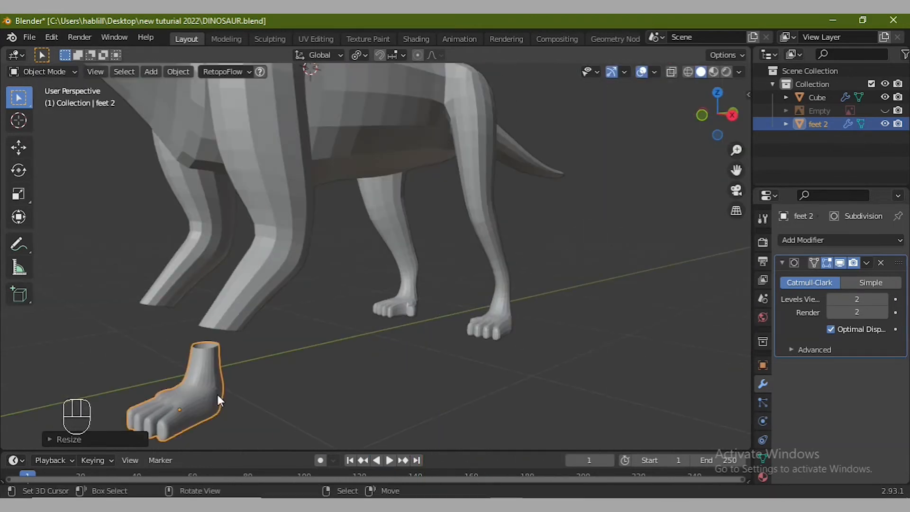
- Delete feet 2 and select all the hind foot's vertices on the Cube body in Edit Mode
{"action": "key", "text": "x"}
{"action": "left_click", "coordinate": [218, 395]}
{"action": "left_click", "coordinate": [478, 323]}
{"action": "key", "text": "Tab"}
{"action": "key", "text": "ctrl+KP_Add"}
{"action": "key", "text": "ctrl+KP_Add"}
{"action": "key", "text": "ctrl+KP_Add"}
{"action": "key", "text": "ctrl+KP_Add"}
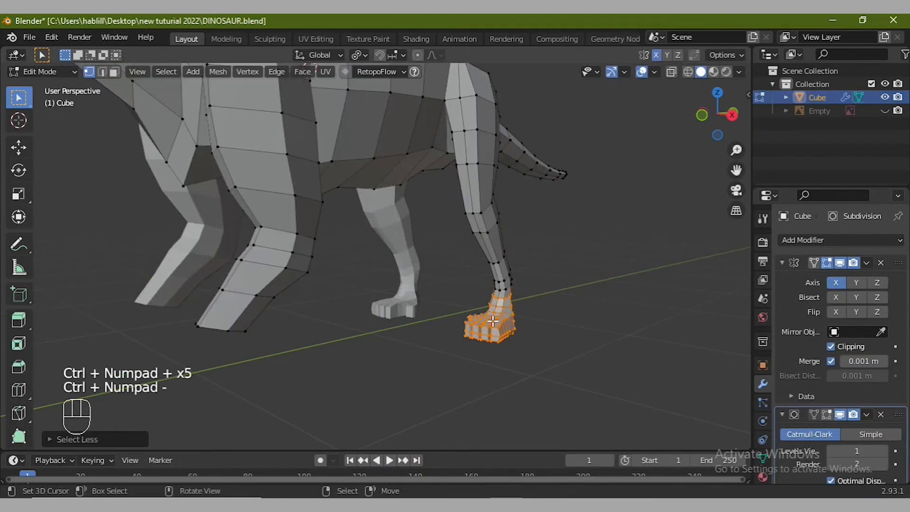
- Duplicate the selected hind foot and move the copy along Y to the front leg
{"action": "key", "text": "shift+d"}
{"action": "key", "text": "x"}
{"action": "key", "text": "y"}
{"action": "left_click", "coordinate": [253, 406]}
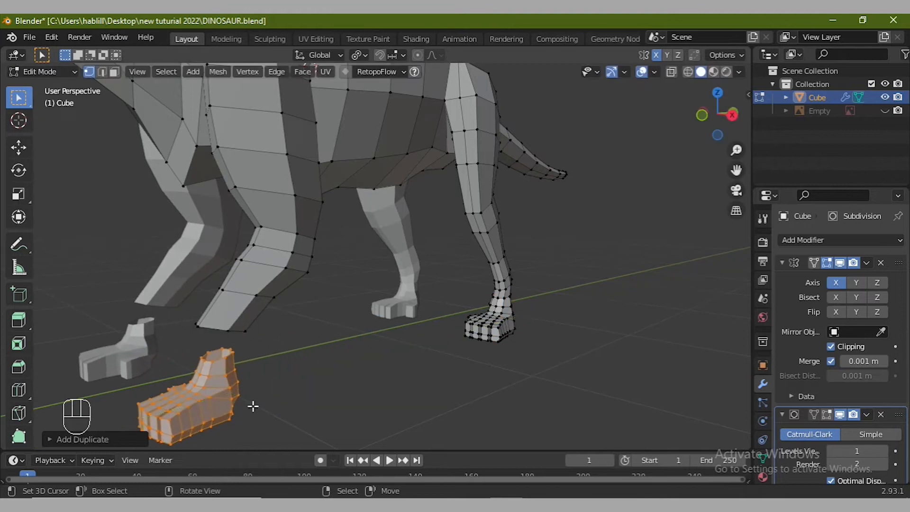
- Separate the duplicated foot from the body mesh into its own object and return to Object Mode
{"action": "key", "text": "p"}
{"action": "left_click", "coordinate": [232, 410]}
{"action": "key", "text": "Tab"}
- In front view, move the separated foot along X to line up with the front leg
{"action": "key", "text": "KP_1"}
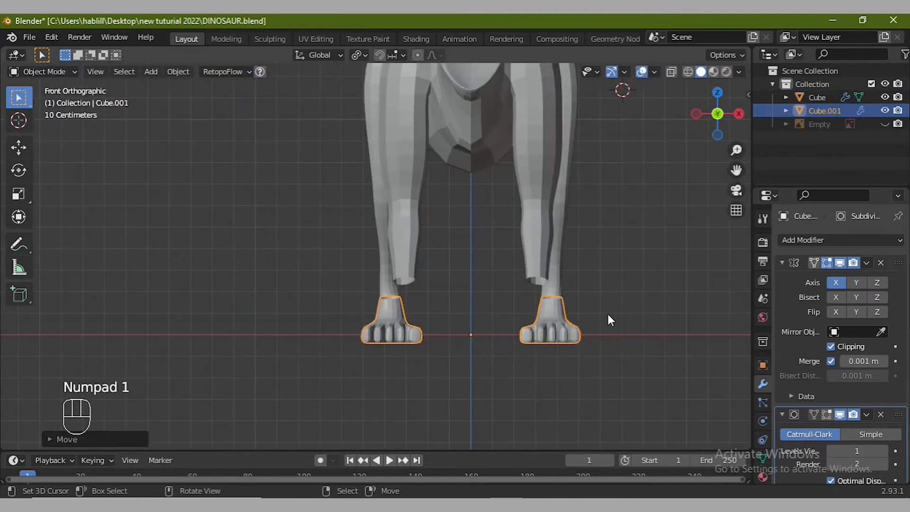
{"action": "key", "text": "g"}
{"action": "key", "text": "x"}
{"action": "left_click", "coordinate": [600, 314]}
{"action": "key", "text": "Tab"}
{"action": "key", "text": "Tab"}
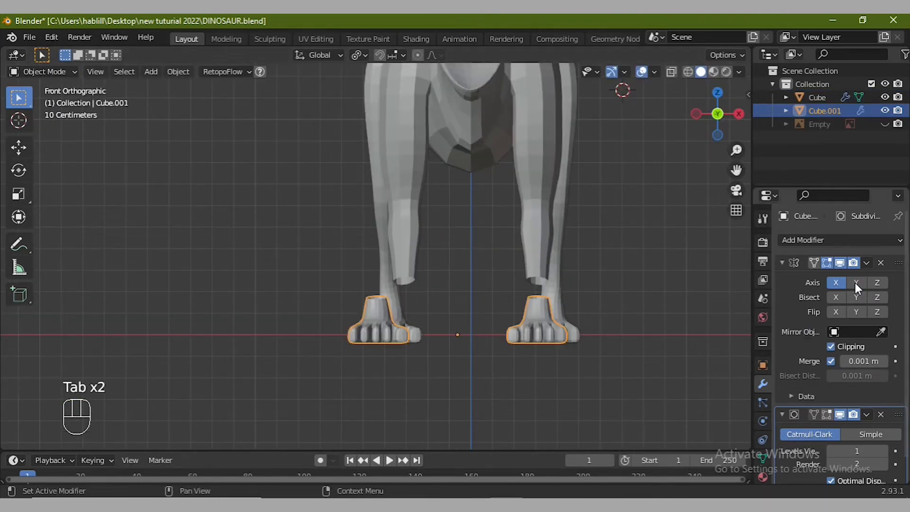
- Remove the Mirror modifier from the separated foot and move the foot along Y under the front leg, seen from below
{"action": "left_click", "coordinate": [881, 263]}
{"action": "middle_click_drag", "start_coordinate": [539, 370], "coordinate": [422, 375]}
{"action": "key", "text": "Tab"}
{"action": "key", "text": "Tab"}
{"action": "key", "text": "KP_1"}
{"action": "key", "text": "ctrl+KP_7"}
{"action": "left_click_drag", "start_coordinate": [736, 169], "coordinate": [749, 445]}
{"action": "key", "text": "g"}
{"action": "key", "text": "y"}
{"action": "left_click", "coordinate": [622, 262]}
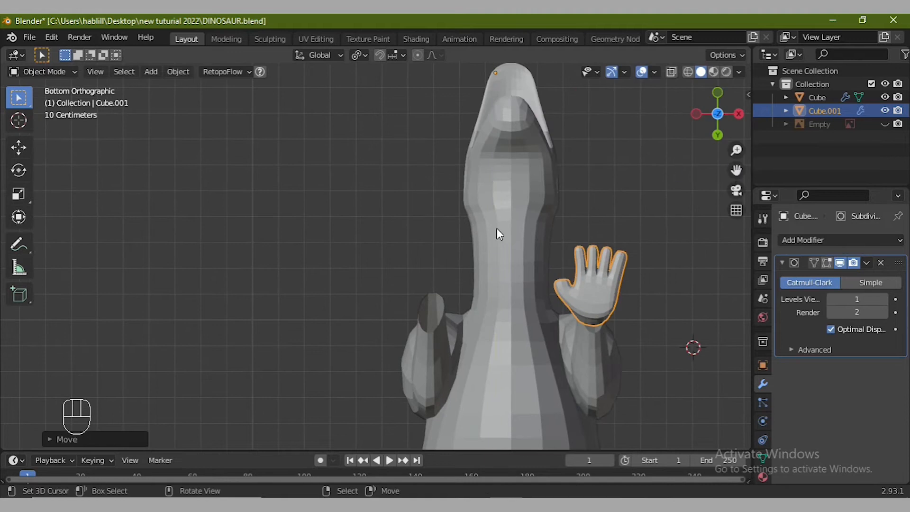
- Join the foot to the Cube body and add a lengthwise loop cut down the front leg in Edit Mode
{"action": "key", "text": "KP_1"}
{"action": "key", "text": "KP_3"}
{"action": "left_click", "coordinate": [484, 290], "text": "shift"}
{"action": "key", "text": "ctrl+j"}
{"action": "key", "text": "Tab"}
{"action": "middle_click_drag", "start_coordinate": [484, 325], "coordinate": [522, 357]}
{"action": "scroll", "coordinate": [522, 357], "scroll_direction": "up", "scroll_amount": 3}
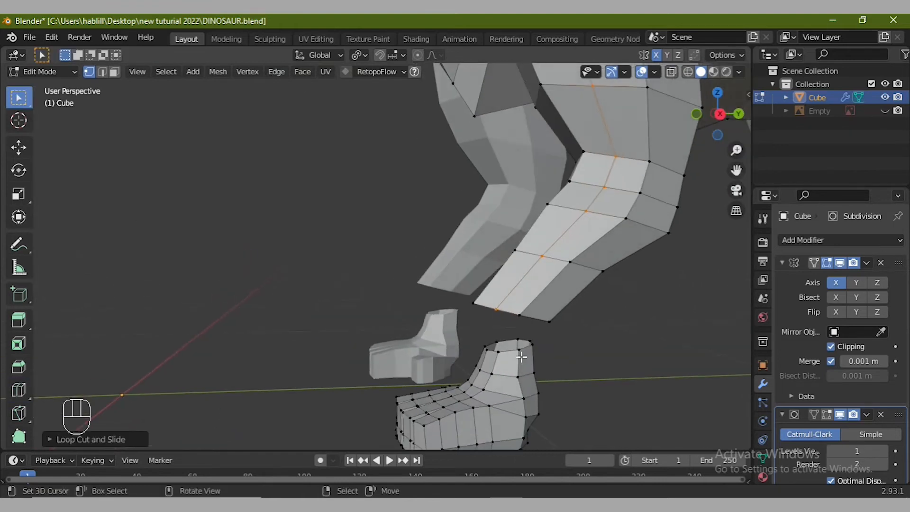
- Merge the foot's outer and front rim vertices with the matching vertices at the open end of the front leg
{"action": "left_click", "coordinate": [520, 314], "text": "shift"}
{"action": "key", "text": "m"}
{"action": "left_click", "coordinate": [523, 311]}
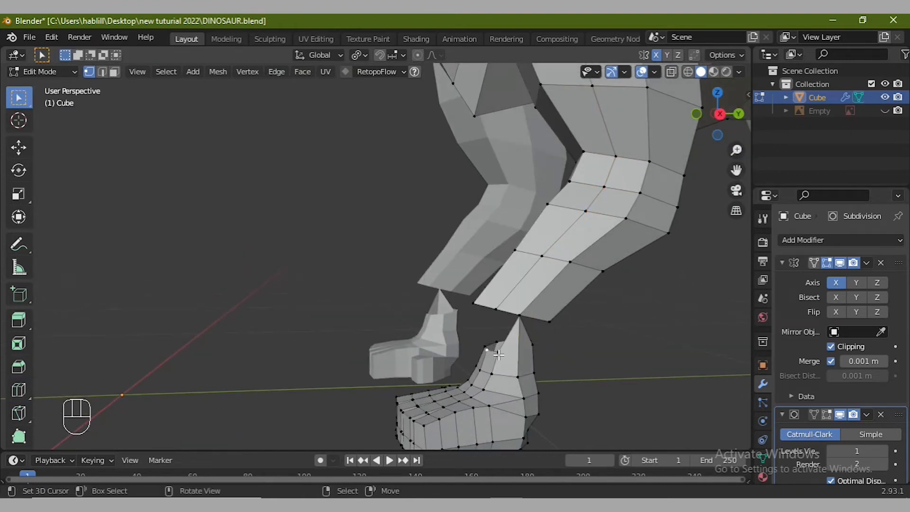
{"action": "key", "text": "m"}
{"action": "left_click", "coordinate": [487, 303]}
{"action": "middle_click_drag", "start_coordinate": [533, 346], "coordinate": [674, 299]}
{"action": "key", "text": "m"}
{"action": "left_click", "coordinate": [585, 348]}
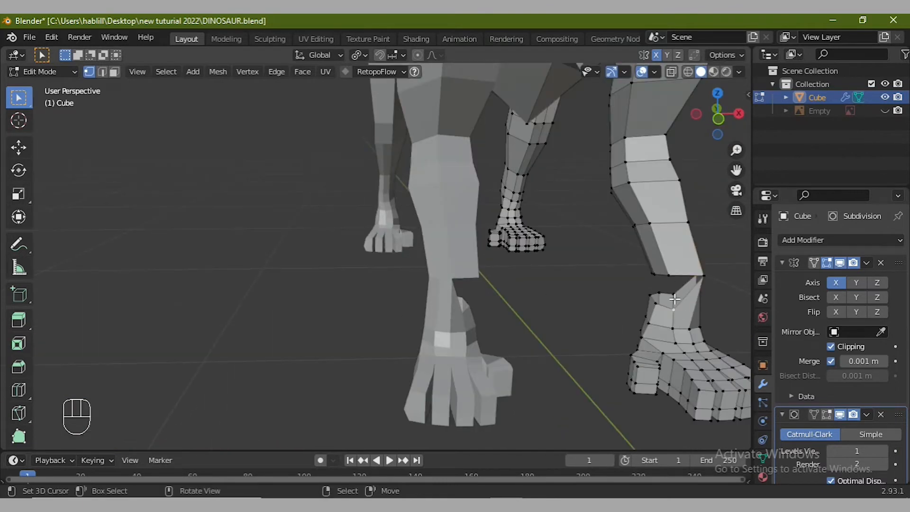
{"action": "key", "text": "m"}
{"action": "left_click", "coordinate": [668, 265]}
- Slide the vertices around the front leg's ankle seam along their edges to even out the joint
{"action": "middle_click_drag", "start_coordinate": [668, 265], "coordinate": [672, 266]}
{"action": "left_click_drag", "start_coordinate": [650, 259], "coordinate": [675, 282]}
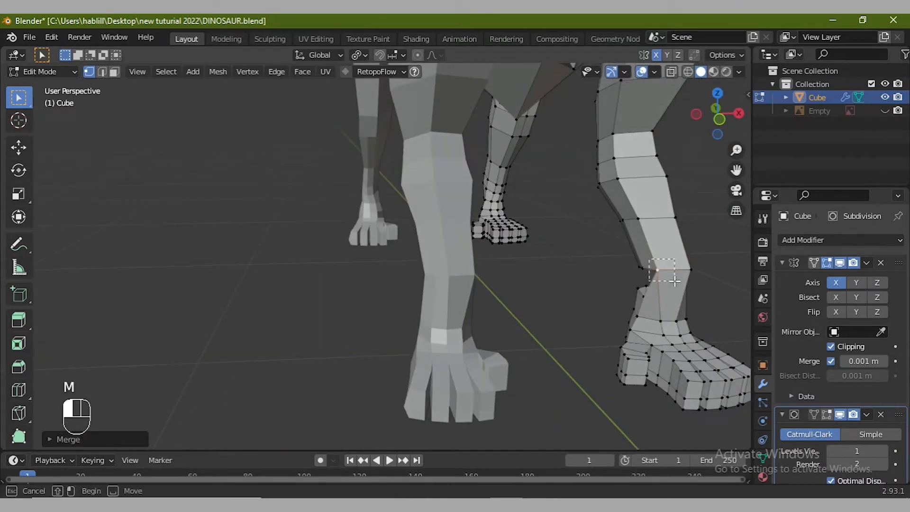
{"action": "left_click_drag", "start_coordinate": [656, 233], "coordinate": [656, 233], "text": "shift"}
{"action": "key", "text": "g"}
{"action": "key", "text": "g"}
{"action": "left_click", "coordinate": [646, 239]}
{"action": "middle_click_drag", "start_coordinate": [715, 248], "coordinate": [634, 264]}
{"action": "left_click_drag", "start_coordinate": [610, 334], "coordinate": [610, 334], "text": "shift"}
{"action": "key", "text": "g"}
{"action": "key", "text": "g"}
{"action": "left_click", "coordinate": [622, 327]}
- Merge the next foot rim vertex with its neighbour at the end of the front leg
{"action": "middle_click_drag", "start_coordinate": [617, 328], "coordinate": [653, 342]}
{"action": "right_click", "coordinate": [565, 258]}
{"action": "right_click", "coordinate": [564, 240], "text": "shift"}
{"action": "key", "text": "m"}
{"action": "left_click", "coordinate": [565, 238]}
- Merge the remaining vertex pairs around the back of the front ankle to close the gap between leg and foot
{"action": "middle_click_drag", "start_coordinate": [569, 239], "coordinate": [732, 208]}
{"action": "left_click_drag", "start_coordinate": [736, 170], "coordinate": [798, 170]}
{"action": "middle_click_drag", "start_coordinate": [716, 196], "coordinate": [130, 219]}
{"action": "left_click_drag", "start_coordinate": [735, 170], "coordinate": [882, 171]}
{"action": "middle_click_drag", "start_coordinate": [261, 302], "coordinate": [246, 284]}
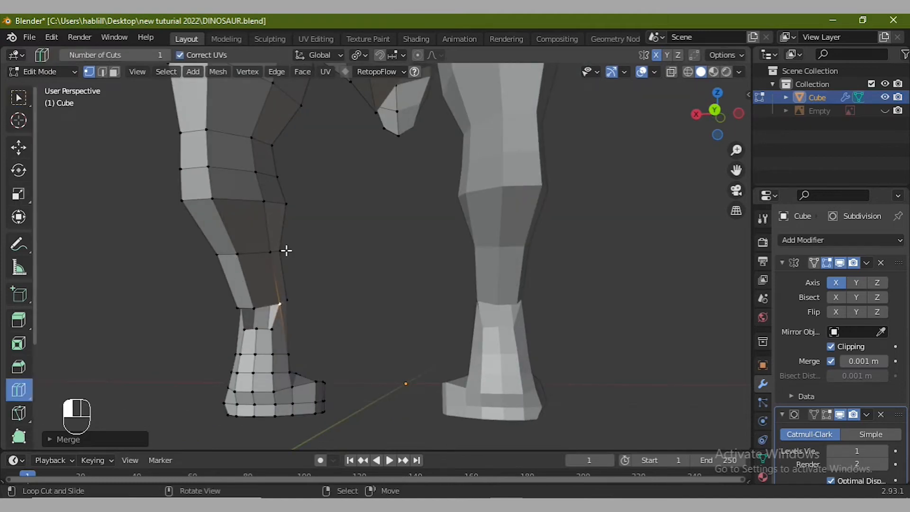
{"action": "key", "text": "m"}
{"action": "left_click", "coordinate": [273, 326]}
{"action": "key", "text": "m"}
{"action": "left_click", "coordinate": [254, 306]}
{"action": "right_click", "coordinate": [247, 333]}
{"action": "middle_click_drag", "start_coordinate": [249, 333], "coordinate": [298, 315]}
{"action": "right_click", "coordinate": [272, 302], "text": "shift"}
{"action": "key", "text": "m"}
{"action": "left_click", "coordinate": [272, 301]}
- In right wireframe view, add an edge loop above and one below the front ankle seam and scale them to fit the reference image
{"action": "key", "text": "KP_3"}
{"action": "key", "text": "shift+z"}
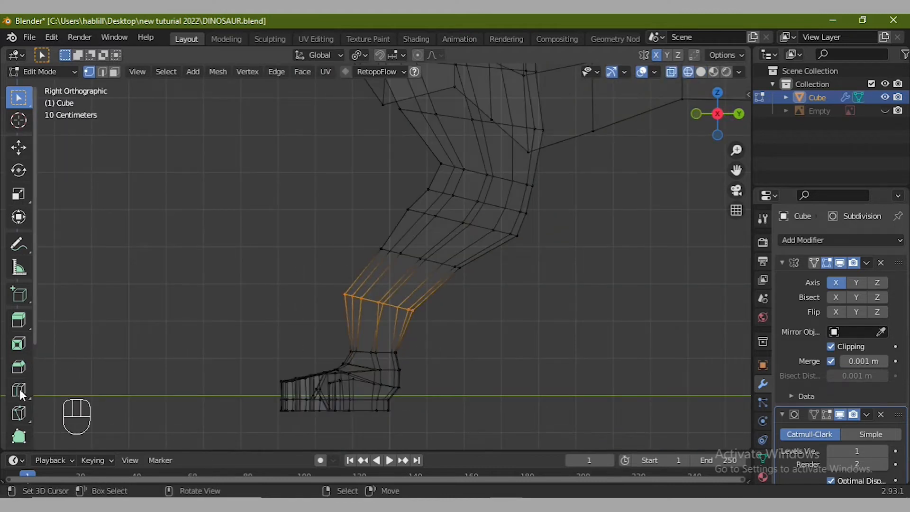
{"action": "key", "text": "s"}
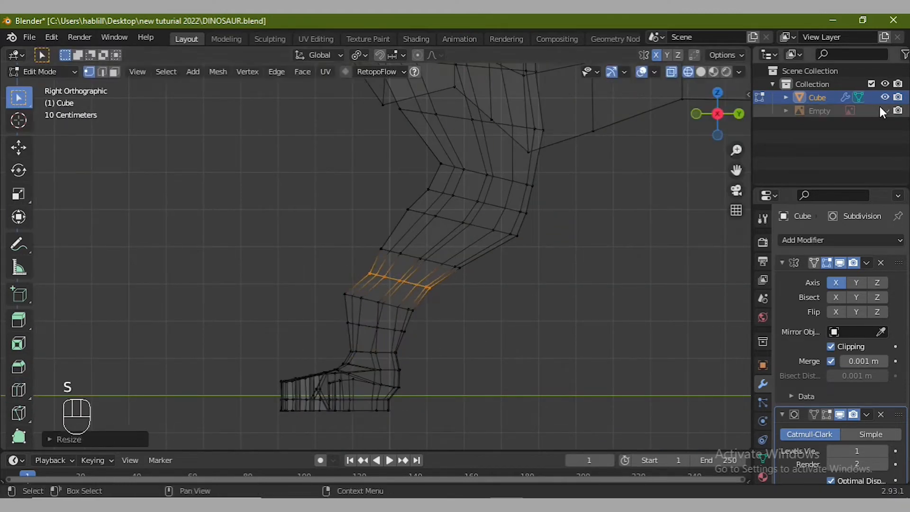
{"action": "left_click", "coordinate": [386, 322]}
{"action": "key", "text": "s"}
{"action": "left_click", "coordinate": [437, 378]}
- Select the front ankle section's loops and apply Smooth Vertices twice
{"action": "key", "text": "Tab"}
{"action": "key", "text": "Tab"}
{"action": "key", "text": "Tab"}
{"action": "key", "text": "Tab"}
{"action": "left_click_drag", "start_coordinate": [300, 255], "coordinate": [422, 338]}
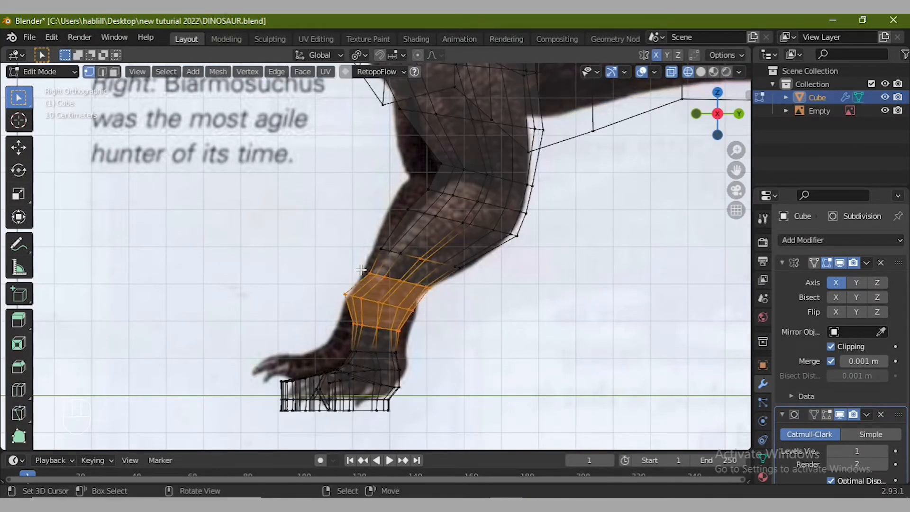
{"action": "key", "text": "ctrl+v"}
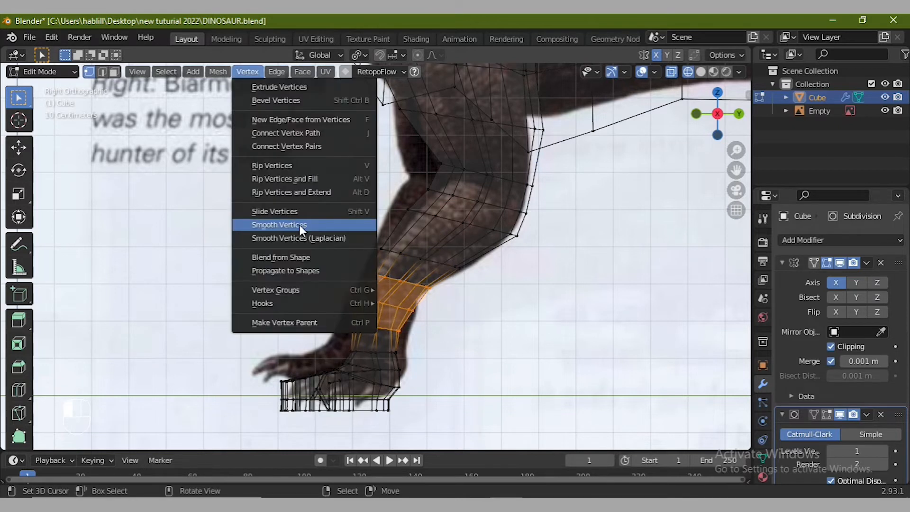
{"action": "left_click", "coordinate": [285, 225]}
{"action": "key", "text": "ctrl+v"}
{"action": "left_click", "coordinate": [285, 226]}
- Return to solid shading in Object Mode and snap the 3D cursor to the world origin
{"action": "key", "text": "Tab"}
{"action": "key", "text": "shift+z"}
{"action": "scroll", "coordinate": [411, 313], "scroll_direction": "down", "scroll_amount": 2}
{"action": "mouse_move", "coordinate": [411, 325]}
{"action": "middle_mouse_down"}
{"action": "mouse_move", "coordinate": [442, 341]}
{"action": "mouse_move", "coordinate": [528, 323]}
{"action": "mouse_move", "coordinate": [414, 304]}
{"action": "mouse_move", "coordinate": [427, 295]}
{"action": "mouse_move", "coordinate": [417, 284]}
{"action": "mouse_move", "coordinate": [458, 260]}
{"action": "middle_mouse_up"}
{"action": "scroll", "coordinate": [527, 324], "scroll_direction": "down", "scroll_amount": 2}
{"action": "scroll", "coordinate": [483, 314], "scroll_direction": "down", "scroll_amount": 3}
{"action": "key", "text": "KP_3"}
{"action": "scroll", "coordinate": [459, 260], "scroll_direction": "up", "scroll_amount": 2}
{"action": "key", "text": "shift+s"}
{"action": "left_click", "coordinate": [441, 300]}
{"action": "middle_click_drag", "start_coordinate": [444, 301], "coordinate": [397, 308]}
- Select an edge loop around the hind leg in Edit Mode and scale it along X
{"action": "key", "text": "Tab"}
{"action": "scroll", "coordinate": [335, 260], "scroll_direction": "up", "scroll_amount": 4}
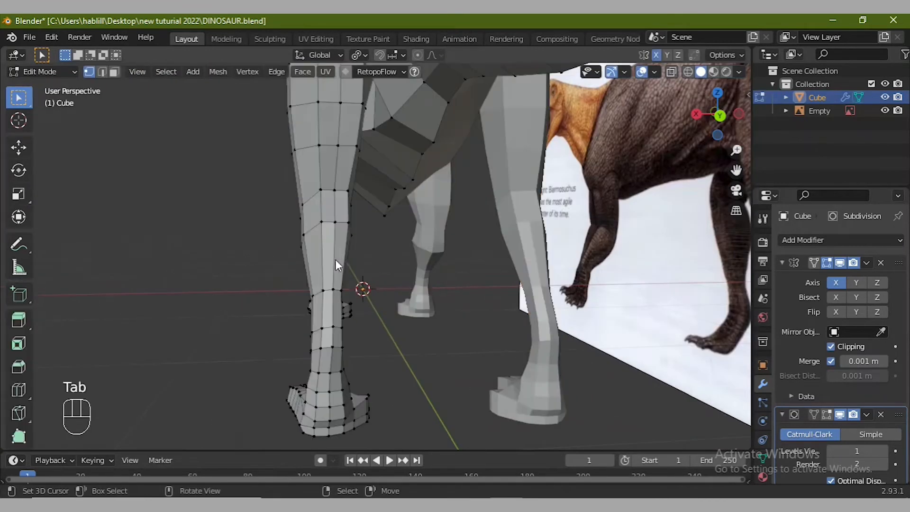
{"action": "left_click", "coordinate": [331, 203], "text": "alt"}
{"action": "key", "text": "s"}
{"action": "key", "text": "x"}
{"action": "left_click", "coordinate": [352, 274]}
- Scale the hind leg's calf edge loop along X to shape the leg's width
{"action": "scroll", "coordinate": [374, 278], "scroll_direction": "down", "scroll_amount": 4}
{"action": "middle_click_drag", "start_coordinate": [376, 278], "coordinate": [262, 240]}
{"action": "scroll", "coordinate": [455, 275], "scroll_direction": "up", "scroll_amount": 4}
{"action": "key", "text": "s"}
{"action": "key", "text": "x"}
{"action": "left_click", "coordinate": [356, 313]}
- Check the leg from behind in Object Mode and widen the hind calf's edge loop further along X
{"action": "middle_click_drag", "start_coordinate": [357, 313], "coordinate": [412, 318]}
{"action": "key", "text": "Tab"}
{"action": "scroll", "coordinate": [474, 327], "scroll_direction": "down", "scroll_amount": 3}
{"action": "middle_click_drag", "start_coordinate": [532, 334], "coordinate": [502, 355]}
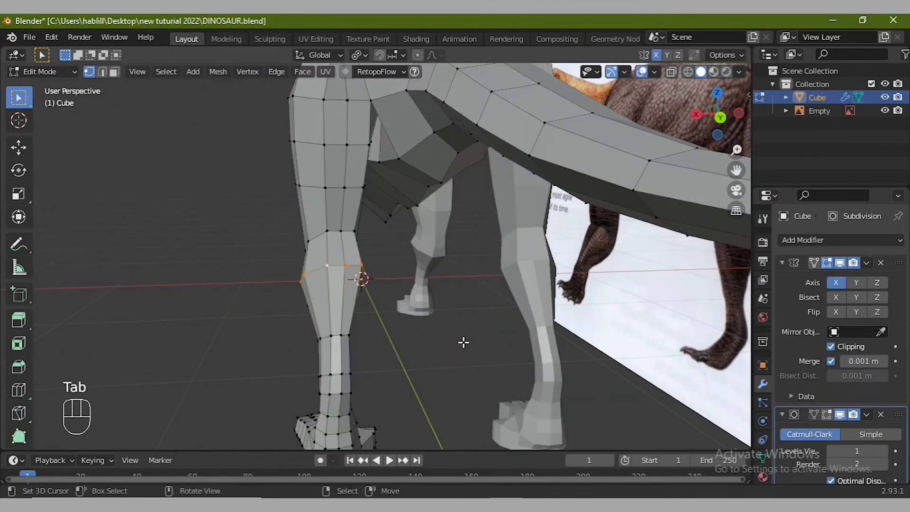
{"action": "key", "text": "s"}
{"action": "key", "text": "x"}
{"action": "left_click", "coordinate": [474, 347]}
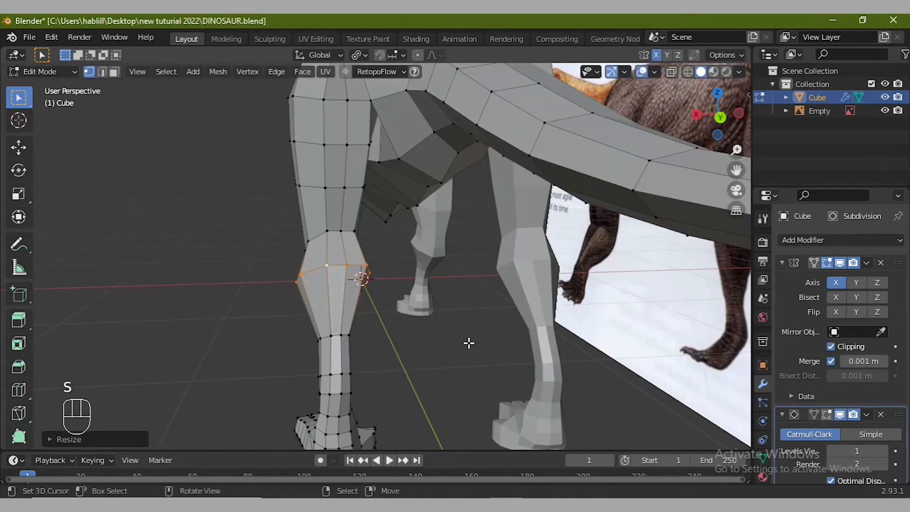
- Scale the edge loops around the hind thigh along X to balance them with the calf
{"action": "key", "text": "Tab"}
{"action": "key", "text": "Tab"}
{"action": "middle_click_drag", "start_coordinate": [385, 314], "coordinate": [448, 202]}
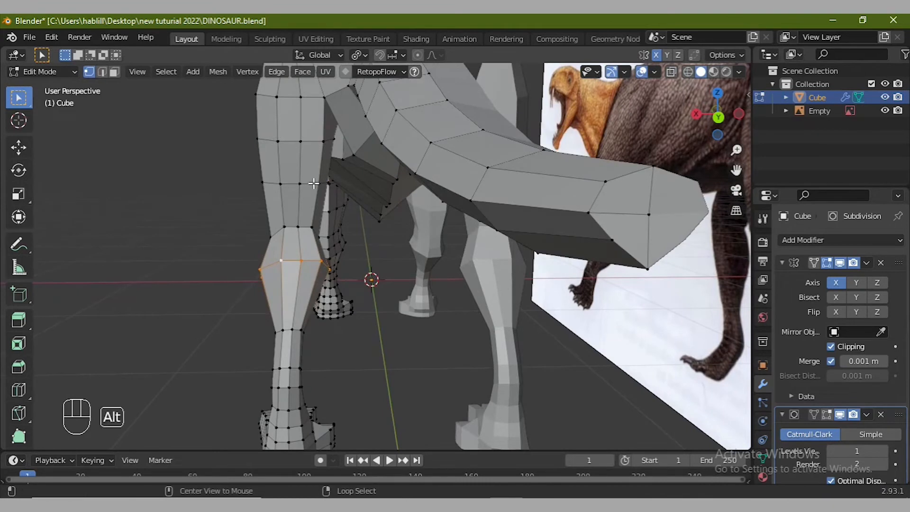
{"action": "left_click", "coordinate": [379, 240]}
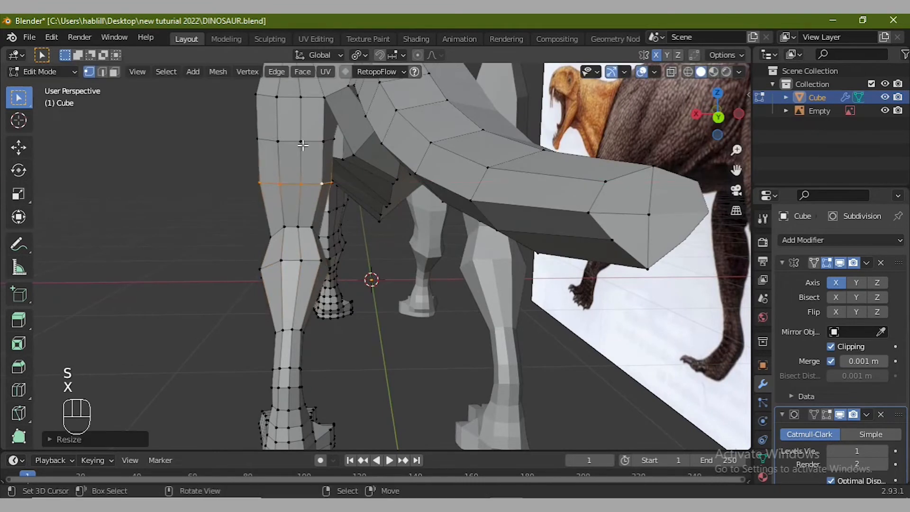
{"action": "left_click", "coordinate": [361, 211]}
- Try enlarging the edge loop at the bottom of the hind shin uniformly, and undo the scaling
{"action": "right_click", "coordinate": [307, 260]}
{"action": "scroll", "coordinate": [307, 350], "scroll_direction": "down", "scroll_amount": 1}
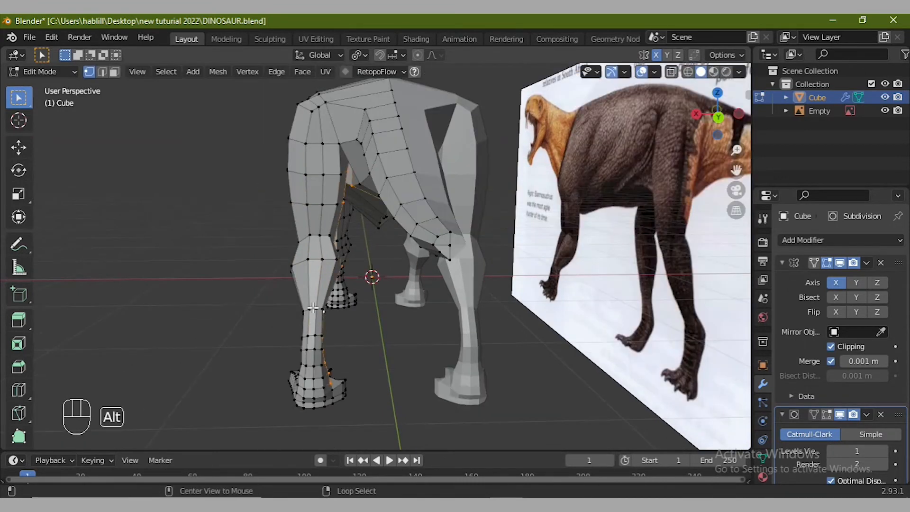
{"action": "key", "text": "x"}
{"action": "key", "text": "Escape"}
{"action": "key", "text": "ctrl+z"}
{"action": "key", "text": "s"}
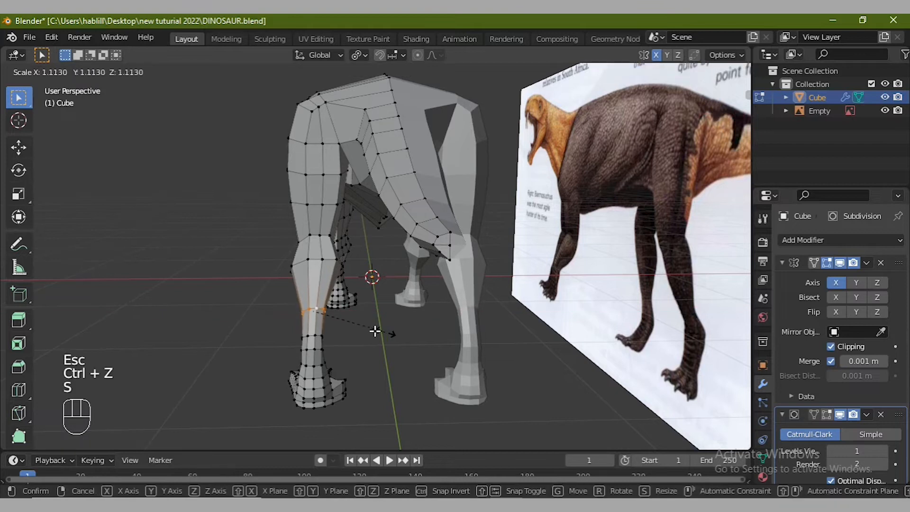
{"action": "left_click", "coordinate": [391, 333]}
{"action": "middle_click_drag", "start_coordinate": [391, 333], "coordinate": [566, 282]}
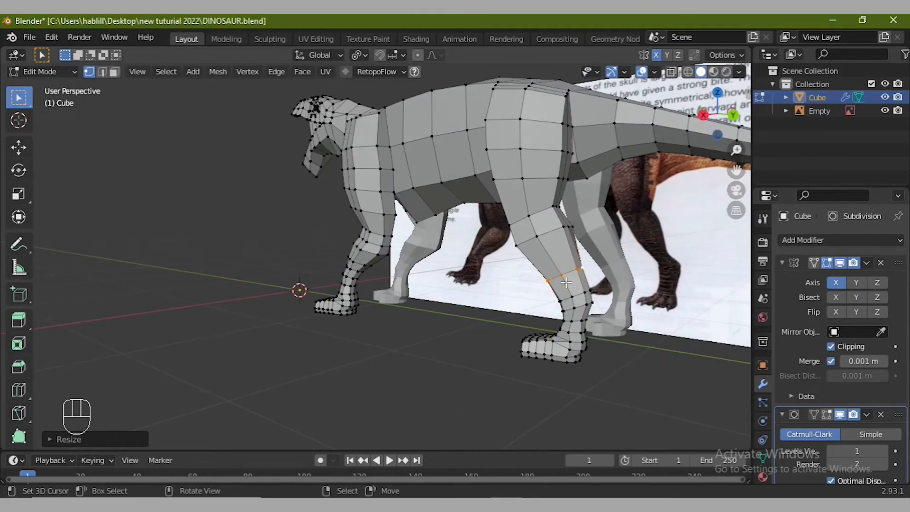
{"action": "key", "text": "Tab"}
{"action": "key", "text": "Tab"}
{"action": "key", "text": "ctrl+z"}
{"action": "key", "text": "ctrl+z"}
{"action": "key", "text": "ctrl+z"}
- Widen the edge loop at the bottom of the hind shin along X only
{"action": "key", "text": "s"}
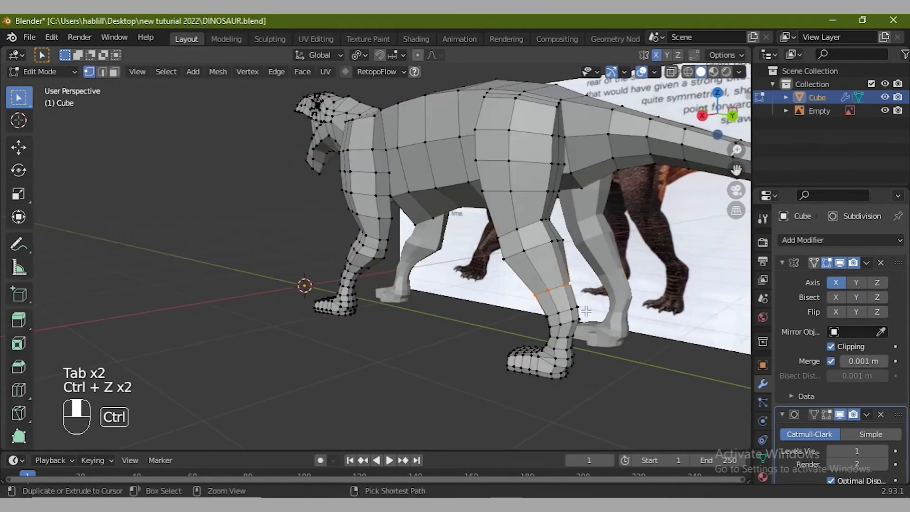
{"action": "key", "text": "x"}
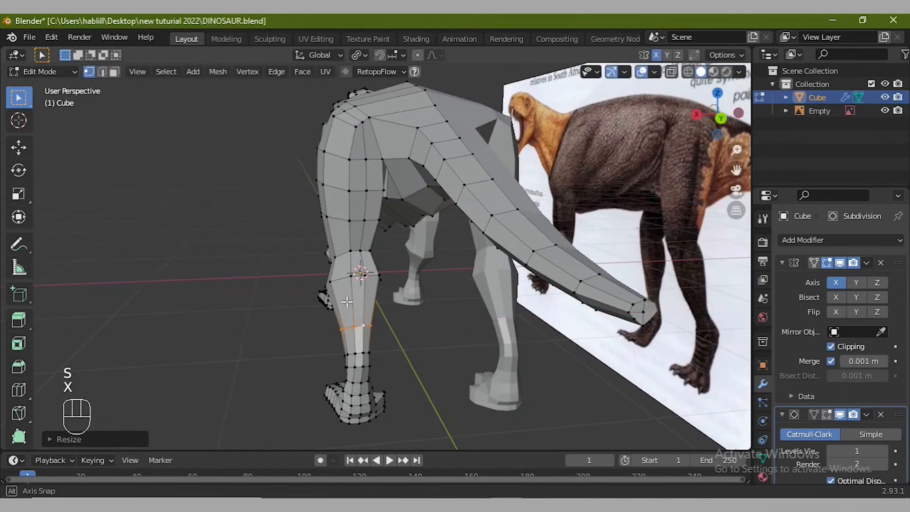
{"action": "middle_click_drag", "start_coordinate": [412, 284], "coordinate": [425, 305]}
- Select the lengthwise edge path down the outer side of the front leg and slide it to even out the faces
{"action": "scroll", "coordinate": [413, 241], "scroll_direction": "up", "scroll_amount": 3}
{"action": "middle_click_drag", "start_coordinate": [413, 241], "coordinate": [396, 141]}
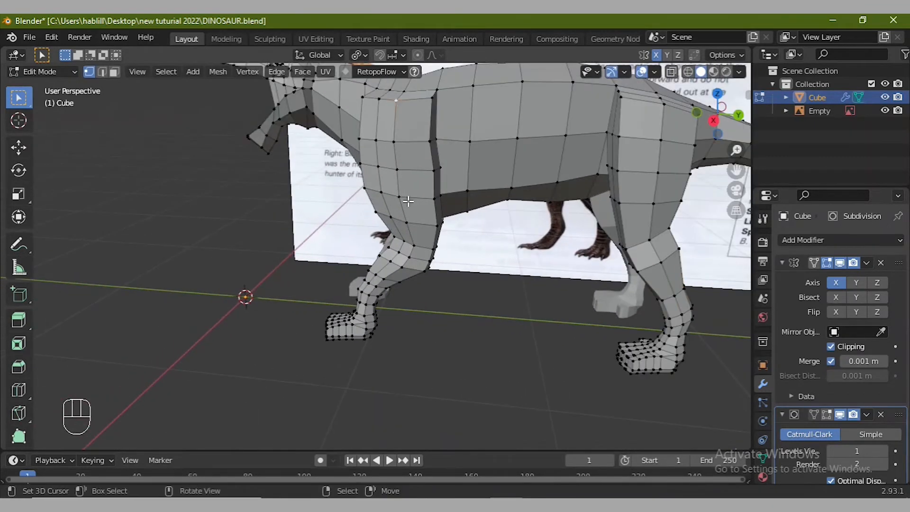
{"action": "left_click", "coordinate": [417, 244], "text": "ctrl"}
{"action": "key", "text": "g"}
{"action": "key", "text": "g"}
{"action": "left_click", "coordinate": [416, 235]}
- Select the edge loop at the top of the front leg and reposition it around the shoulder by sliding and moving it
{"action": "middle_click_drag", "start_coordinate": [416, 235], "coordinate": [380, 275]}
{"action": "right_click", "coordinate": [385, 166], "text": "alt"}
{"action": "key", "text": "g"}
{"action": "key", "text": "g"}
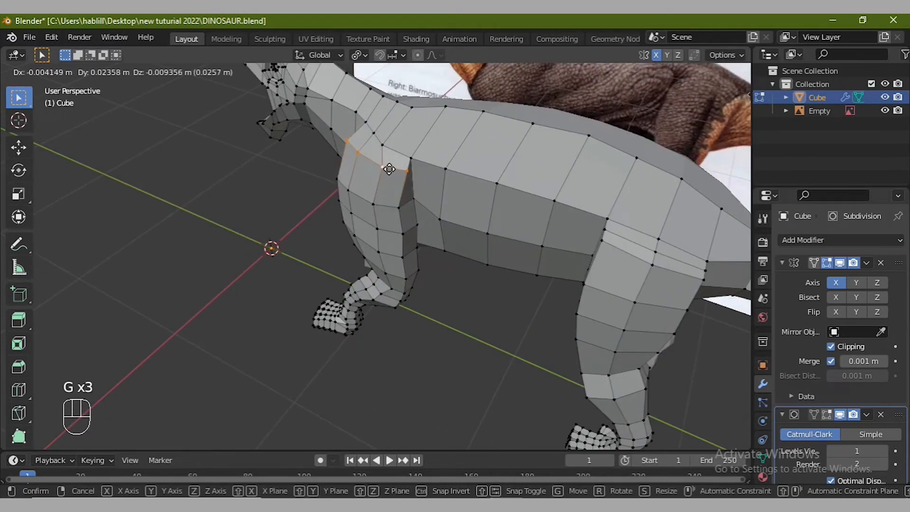
{"action": "key", "text": "g"}
{"action": "key", "text": "g"}
{"action": "key", "text": "x"}
{"action": "left_click", "coordinate": [395, 175]}
{"action": "key", "text": "g"}
{"action": "key", "text": "g"}
{"action": "left_click", "coordinate": [391, 153]}
- Slide the lengthwise edge path down the front face of the front leg to even out its spacing
{"action": "middle_click_drag", "start_coordinate": [392, 152], "coordinate": [468, 268]}
{"action": "key", "text": "Tab"}
{"action": "key", "text": "Tab"}
{"action": "scroll", "coordinate": [471, 253], "scroll_direction": "up", "scroll_amount": 4}
{"action": "scroll", "coordinate": [472, 253], "scroll_direction": "down", "scroll_amount": 4}
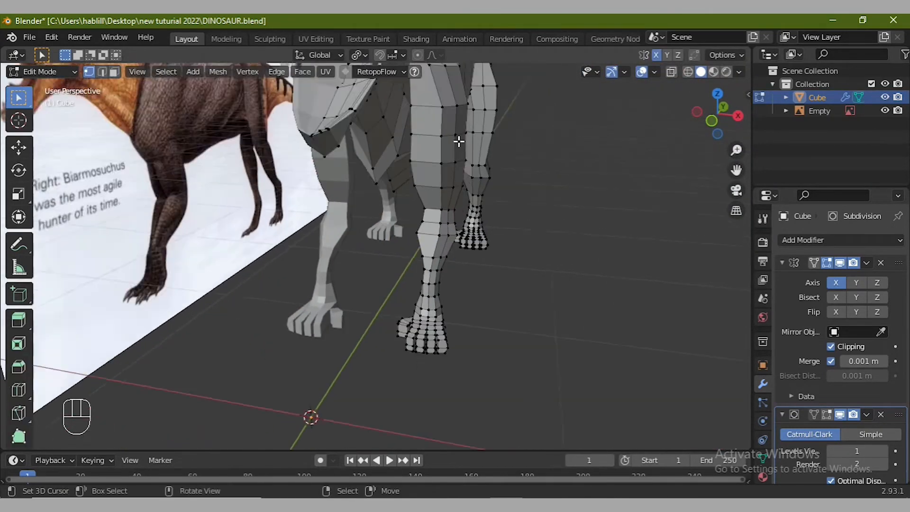
{"action": "scroll", "coordinate": [432, 171], "scroll_direction": "up", "scroll_amount": 1}
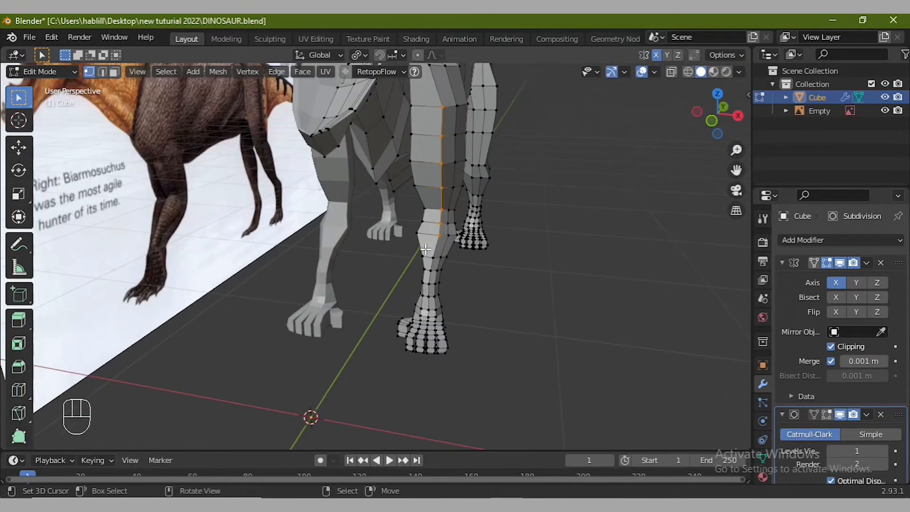
{"action": "key", "text": "g"}
{"action": "key", "text": "g"}
{"action": "left_click", "coordinate": [440, 181]}
{"action": "scroll", "coordinate": [439, 255], "scroll_direction": "up", "scroll_amount": 1}
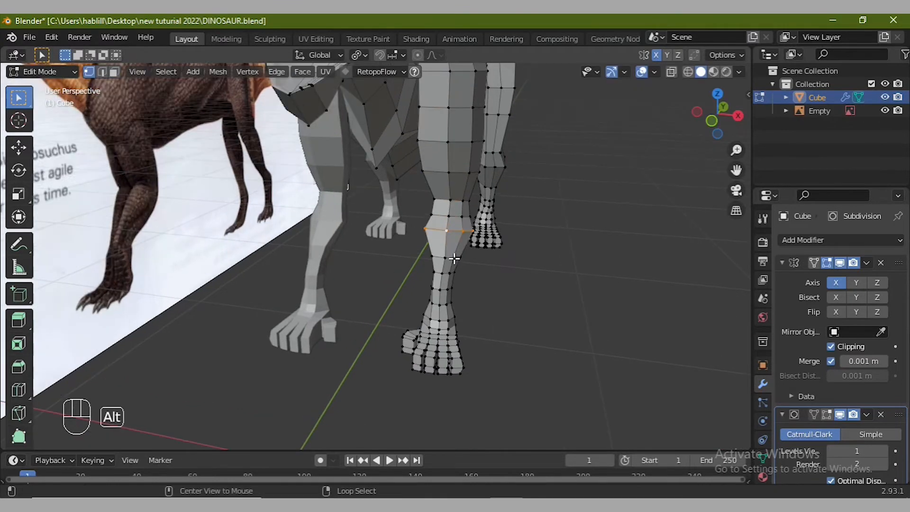
- Resize the edge loop midway down the front forearm and shift it along Y to match the reference leg
{"action": "left_click", "coordinate": [444, 259]}
{"action": "key", "text": "KP_5"}
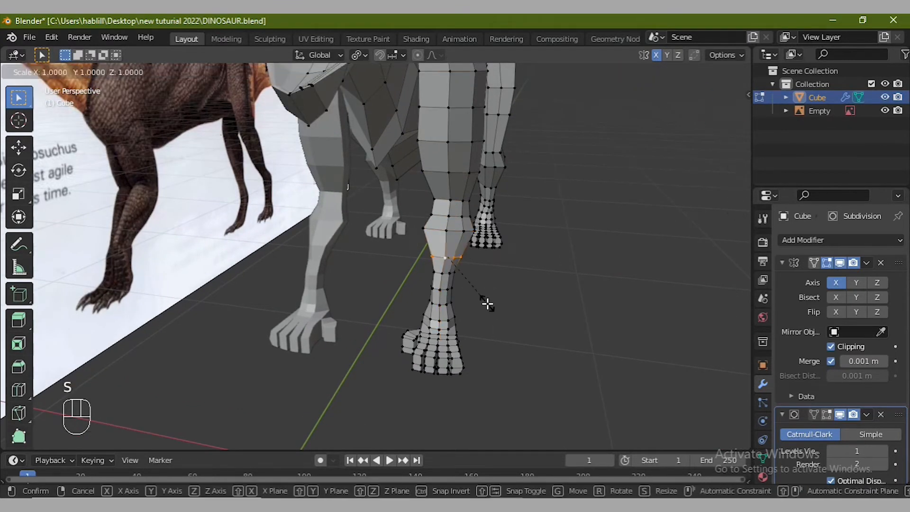
{"action": "key", "text": "KP_3"}
{"action": "key", "text": "s"}
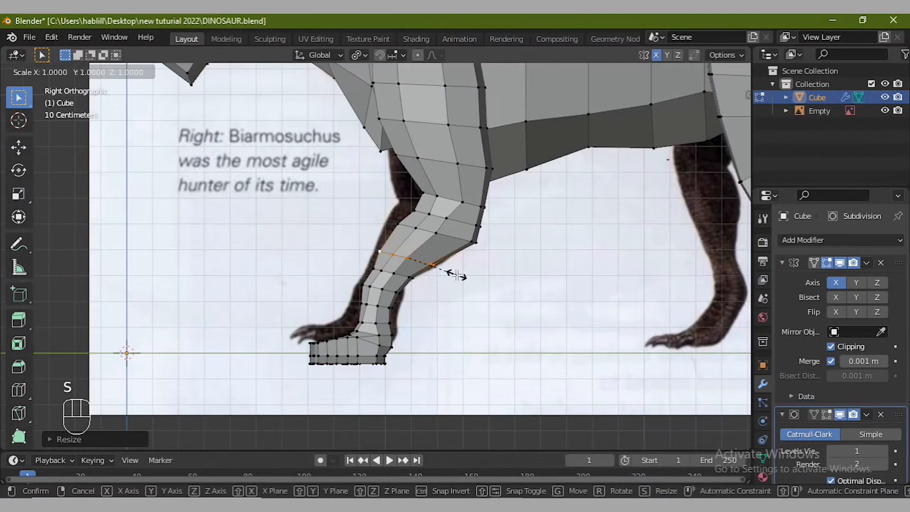
{"action": "key", "text": "g"}
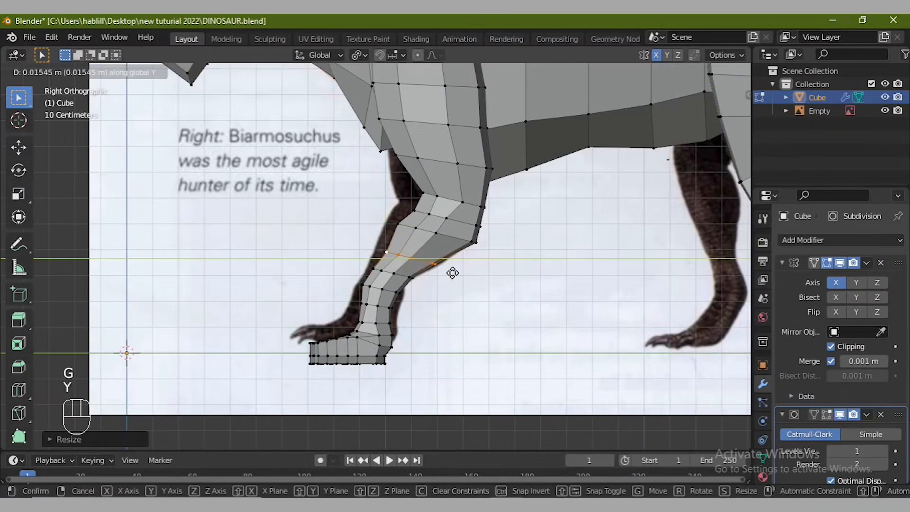
{"action": "left_click", "coordinate": [452, 273]}
- Shift the next lower edge loop of the front forearm along Y to follow the reference outline
{"action": "key", "text": "g"}
{"action": "key", "text": "y"}
{"action": "left_click", "coordinate": [407, 315]}
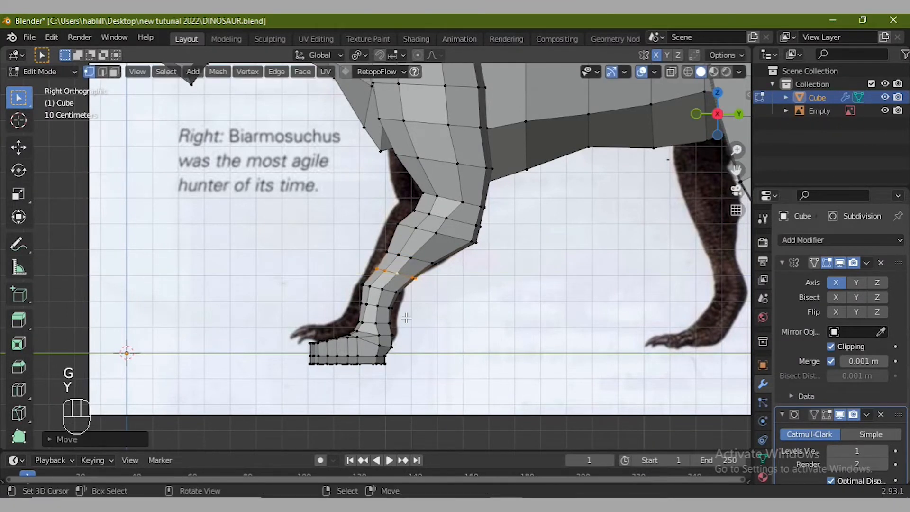
{"action": "key", "text": "Tab"}
{"action": "middle_click_drag", "start_coordinate": [464, 213], "coordinate": [440, 335]}
- Refine the position of the front leg's lower edge loop and inspect the smoothed leg
{"action": "key", "text": "Tab"}
{"action": "key", "text": "g"}
{"action": "left_click", "coordinate": [427, 332]}
{"action": "right_click", "coordinate": [409, 341]}
{"action": "key", "text": "g"}
{"action": "left_click", "coordinate": [413, 343]}
{"action": "key", "text": "Tab"}
{"action": "middle_click_drag", "start_coordinate": [465, 330], "coordinate": [441, 290]}
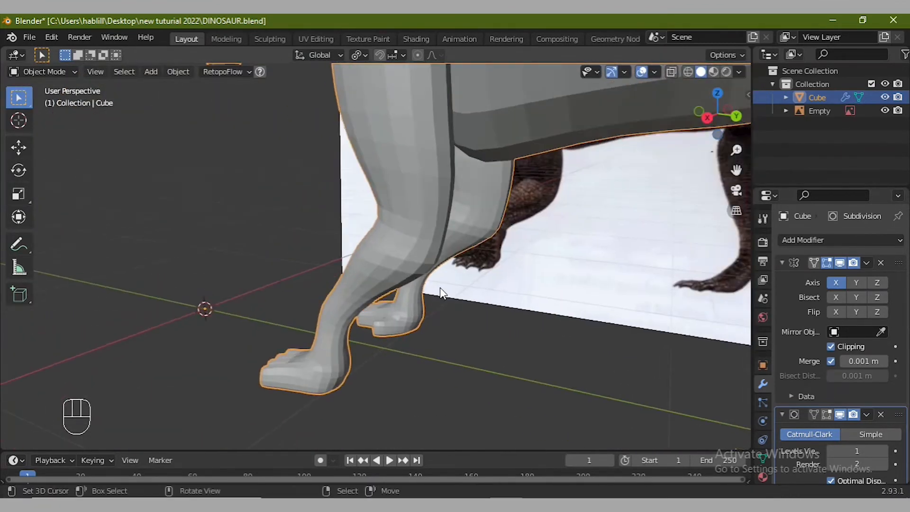
- Select the edge loop just above the front elbow and shift it along Y
{"action": "key", "text": "KP_3"}
{"action": "key", "text": "Tab"}
{"action": "left_click", "coordinate": [473, 166], "text": "alt"}
{"action": "key", "text": "g"}
{"action": "key", "text": "y"}
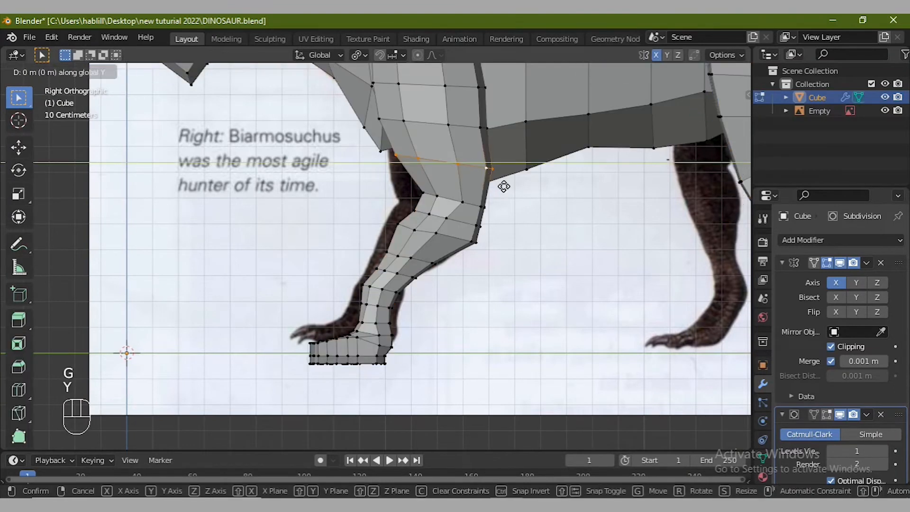
{"action": "left_click", "coordinate": [500, 186]}
- Fine-tune the front elbow geometry by moving and sliding it, and check the whole smoothed body
{"action": "key", "text": "g"}
{"action": "left_click", "coordinate": [482, 240]}
{"action": "key", "text": "Tab"}
{"action": "key", "text": "Tab"}
{"action": "key", "text": "g"}
{"action": "key", "text": "g"}
{"action": "key", "text": "Tab"}
{"action": "middle_click_drag", "start_coordinate": [396, 258], "coordinate": [501, 337]}
{"action": "scroll", "coordinate": [460, 340], "scroll_direction": "down", "scroll_amount": 3}
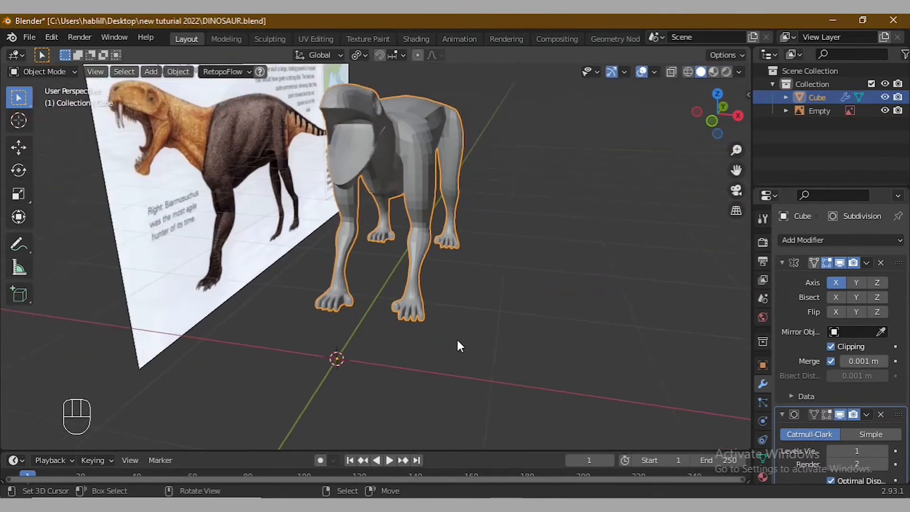
- Add a new cube to the scene and scale its mesh to 0.1
{"action": "scroll", "coordinate": [459, 340], "scroll_direction": "up", "scroll_amount": 3}
{"action": "key", "text": "shift+a"}
{"action": "mouse_move", "coordinate": [401, 228]}
{"action": "left_click", "coordinate": [533, 238]}
{"action": "key", "text": "Tab"}
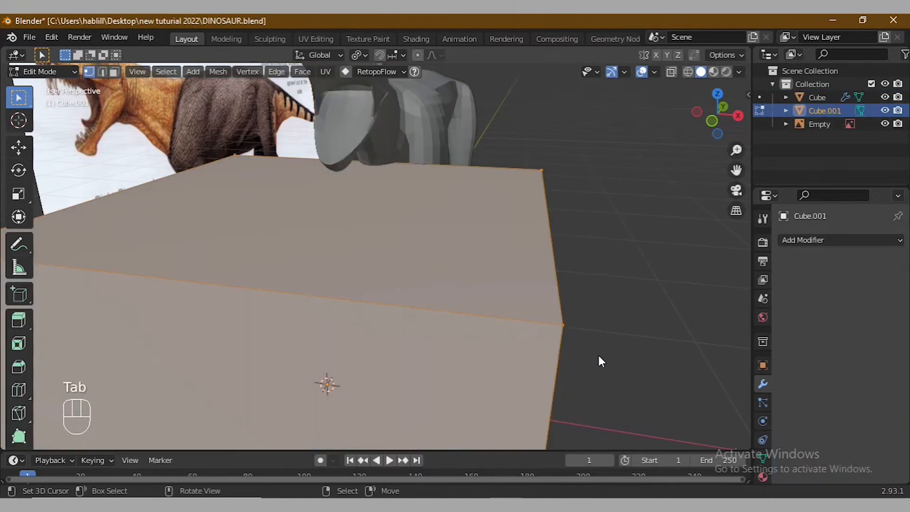
{"action": "type", "text": "s0.1"}
{"action": "key", "text": "Return"}
{"action": "key", "text": "Tab"}
{"action": "left_click", "coordinate": [427, 313]}
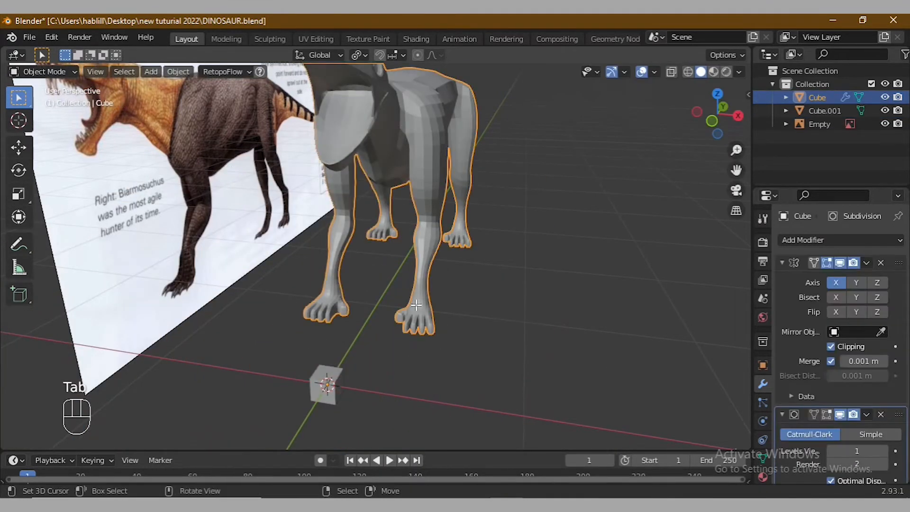
{"action": "key", "text": "n"}
{"action": "key", "text": "n"}
{"action": "middle_click_drag", "start_coordinate": [390, 328], "coordinate": [339, 322]}
{"action": "right_click", "coordinate": [283, 368]}
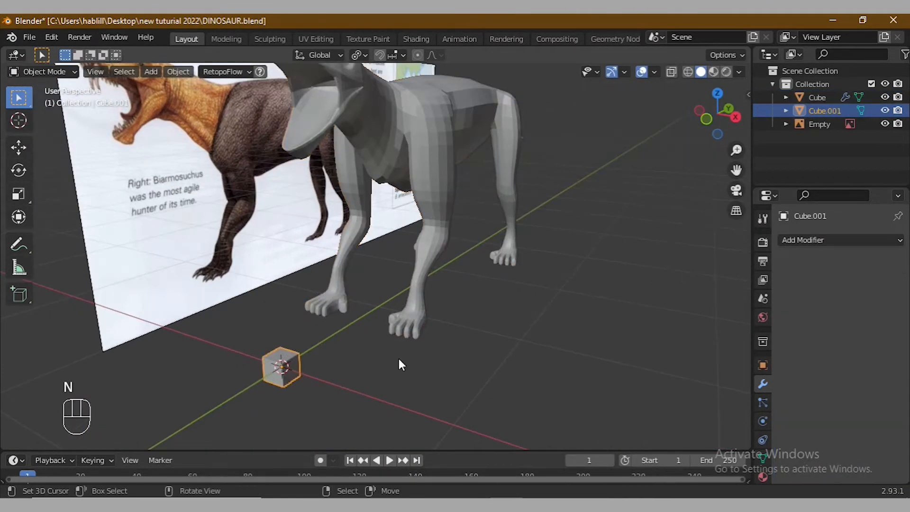
- Add a Subdivision Surface modifier to the small cube and hide the reference image
{"action": "key", "text": "KP_3"}
{"action": "key", "text": "ctrl+KP_4"}
{"action": "key", "text": "ctrl+KP_4"}
{"action": "key", "text": "ctrl+KP_4"}
{"action": "key", "text": "ctrl+KP_4"}
{"action": "key", "text": "ctrl+KP_4"}
{"action": "key", "text": "ctrl+KP_4"}
{"action": "key", "text": "ctrl+KP_4"}
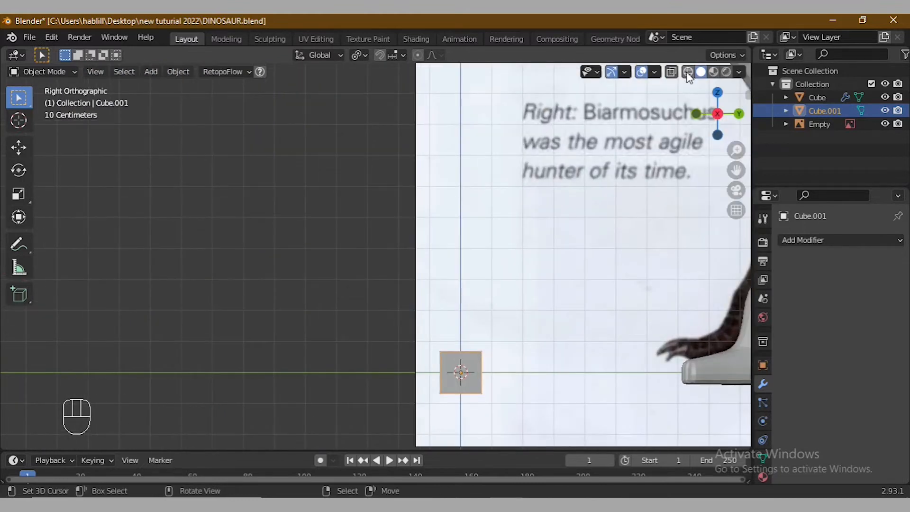
{"action": "key", "text": "Tab"}
{"action": "left_click_drag", "start_coordinate": [503, 372], "coordinate": [504, 373]}
{"action": "key", "text": "Tab"}
{"action": "left_click", "coordinate": [802, 240]}
{"action": "left_click", "coordinate": [637, 422]}
{"action": "key", "text": "Tab"}
{"action": "left_click", "coordinate": [885, 124]}
- Extrude the top of the small cube upward by a little over half its height
{"action": "scroll", "coordinate": [736, 170], "scroll_direction": "up", "scroll_amount": 1}
{"action": "middle_click_drag", "start_coordinate": [518, 417], "coordinate": [512, 302], "text": "shift"}
{"action": "scroll", "coordinate": [512, 302], "scroll_direction": "up", "scroll_amount": 1}
{"action": "key", "text": "e"}
{"action": "left_click", "coordinate": [517, 267]}
- Select the bottom edges of the small block and crease them to keep the base sharp
{"action": "left_click_drag", "start_coordinate": [449, 275], "coordinate": [545, 336]}
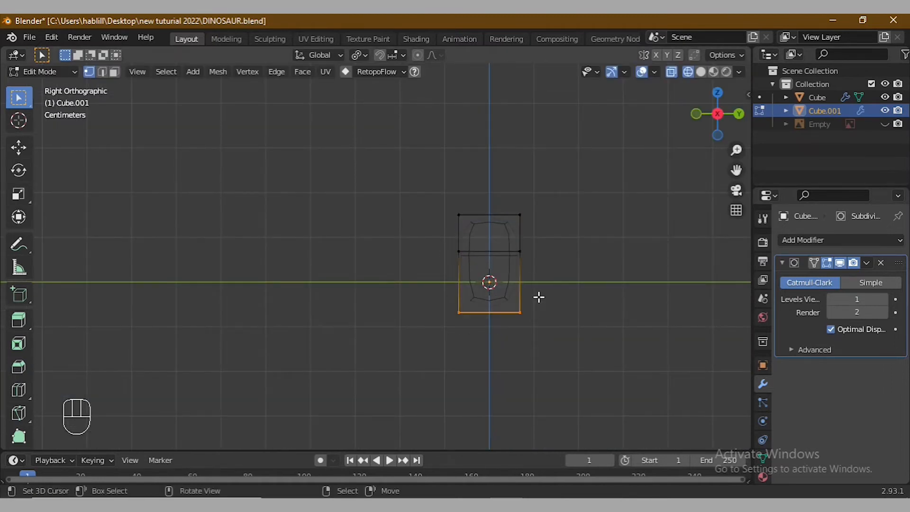
{"action": "key", "text": "s"}
{"action": "key", "text": "z"}
{"action": "key", "text": "Escape"}
{"action": "key", "text": "shift+e"}
{"action": "left_click", "coordinate": [278, 248]}
- Extrude the block's front side outward as the first claw section, and move, rotate and scale its end
{"action": "left_click_drag", "start_coordinate": [441, 182], "coordinate": [476, 327]}
{"action": "key", "text": "e"}
{"action": "left_click", "coordinate": [424, 289]}
{"action": "key", "text": "g"}
{"action": "left_click", "coordinate": [424, 303]}
{"action": "key", "text": "r"}
{"action": "left_click", "coordinate": [455, 372]}
{"action": "key", "text": "s"}
{"action": "left_click", "coordinate": [481, 407]}
- Extrude a second claw section, tilting its end downward, adjusting its height along Z and resizing it
{"action": "key", "text": "e"}
{"action": "left_click", "coordinate": [425, 370]}
{"action": "key", "text": "r"}
{"action": "left_click", "coordinate": [430, 370]}
{"action": "key", "text": "g"}
{"action": "key", "text": "z"}
{"action": "left_click", "coordinate": [441, 367]}
{"action": "key", "text": "s"}
{"action": "left_click", "coordinate": [449, 374]}
- Extrude a third, narrower claw section and rotate its end to continue the downward curve
{"action": "key", "text": "e"}
{"action": "left_click", "coordinate": [425, 418]}
{"action": "key", "text": "r"}
{"action": "left_click", "coordinate": [470, 397]}
{"action": "key", "text": "s"}
{"action": "left_click", "coordinate": [410, 374]}
{"action": "key", "text": "g"}
{"action": "right_click", "coordinate": [429, 384]}
- Resize the end of the third claw section and adjust its height along Z
{"action": "key", "text": "s"}
{"action": "left_click", "coordinate": [447, 382]}
{"action": "key", "text": "g"}
{"action": "key", "text": "g"}
{"action": "key", "text": "Escape"}
{"action": "key", "text": "g"}
{"action": "key", "text": "y"}
{"action": "key", "text": "z"}
{"action": "left_click", "coordinate": [337, 341]}
- Extrude the claw's tip section, flatten its end along Z to 0 and scale it to about 0.28
{"action": "key", "text": "e"}
{"action": "left_click", "coordinate": [327, 388]}
{"action": "key", "text": "r"}
{"action": "key", "text": "r"}
{"action": "key", "text": "Escape"}
{"action": "key", "text": "r"}
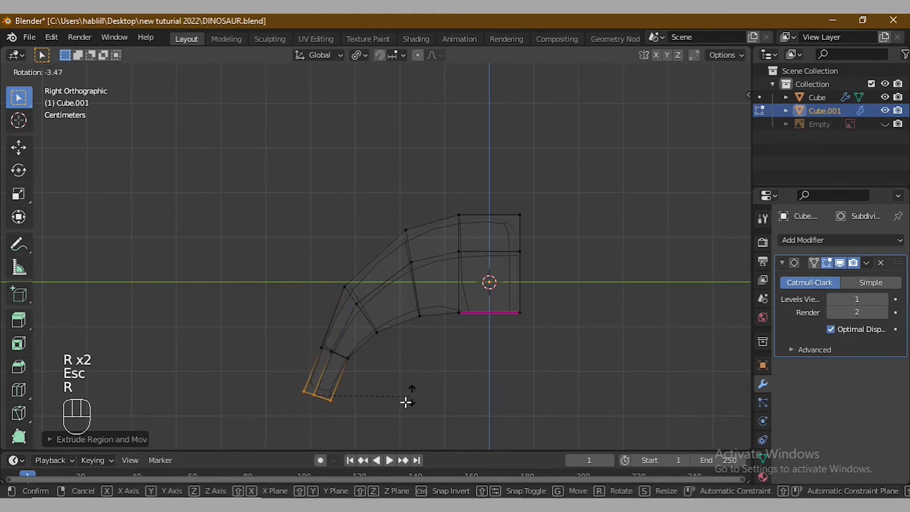
{"action": "key", "text": "z"}
{"action": "key", "text": "KP_0"}
{"action": "key", "text": "KP_Enter"}
{"action": "key", "text": "s"}
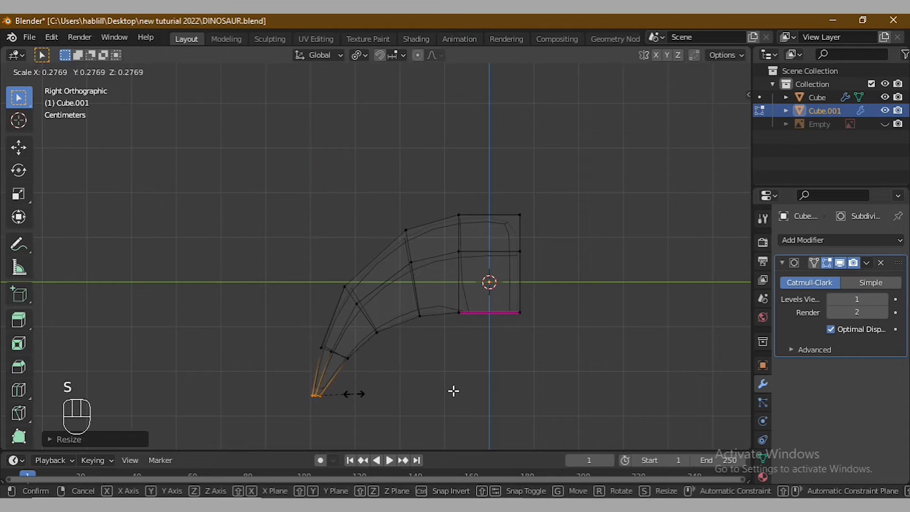
{"action": "left_click", "coordinate": [453, 390]}
- Try to crease the edges of the claw's curved outer sections
{"action": "key", "text": "Tab"}
{"action": "key", "text": "Tab"}
{"action": "middle_click_drag", "start_coordinate": [569, 332], "coordinate": [434, 246]}
{"action": "left_click_drag", "start_coordinate": [433, 251], "coordinate": [314, 382]}
{"action": "key", "text": "shift+e"}
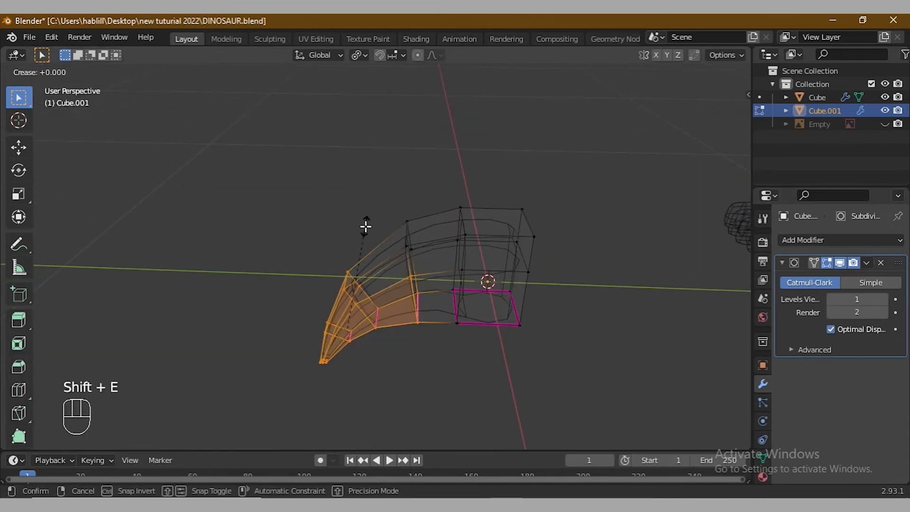
{"action": "key", "text": "KP_Enter"}
- Switch the viewport to solid shading and examine the claw's smoothed shape from below
{"action": "mouse_move", "coordinate": [579, 331]}
{"action": "middle_mouse_down"}
{"action": "mouse_move", "coordinate": [587, 339]}
{"action": "mouse_move", "coordinate": [571, 334]}
{"action": "middle_mouse_up"}
{"action": "key", "text": "Tab"}
{"action": "key", "text": "Tab"}
{"action": "mouse_move", "coordinate": [459, 307]}
{"action": "middle_mouse_down"}
{"action": "mouse_move", "coordinate": [502, 260]}
{"action": "mouse_move", "coordinate": [465, 269]}
{"action": "mouse_move", "coordinate": [404, 321]}
{"action": "middle_mouse_up"}
{"action": "key", "text": "Tab"}
{"action": "left_click", "coordinate": [701, 72]}
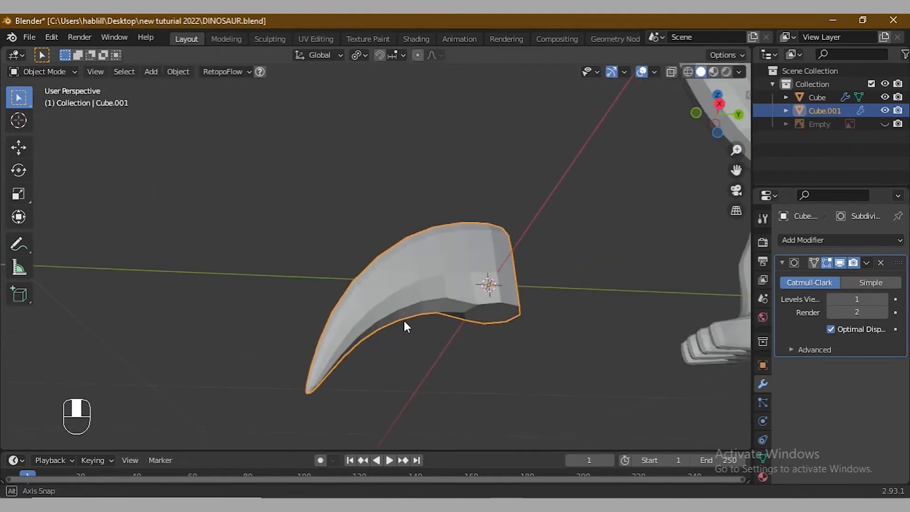
- Raise the claw's viewport subdivision level to 2 and inspect the smoothed base
{"action": "key", "text": "Tab"}
{"action": "left_click_drag", "start_coordinate": [453, 290], "coordinate": [532, 341]}
{"action": "middle_click_drag", "start_coordinate": [452, 276], "coordinate": [531, 339]}
{"action": "key", "text": "Tab"}
{"action": "key", "text": "Tab"}
{"action": "key", "text": "Tab"}
{"action": "left_click", "coordinate": [885, 299]}
{"action": "middle_click_drag", "start_coordinate": [374, 358], "coordinate": [535, 313]}
{"action": "key", "text": "Tab"}
{"action": "key", "text": "KP_3"}
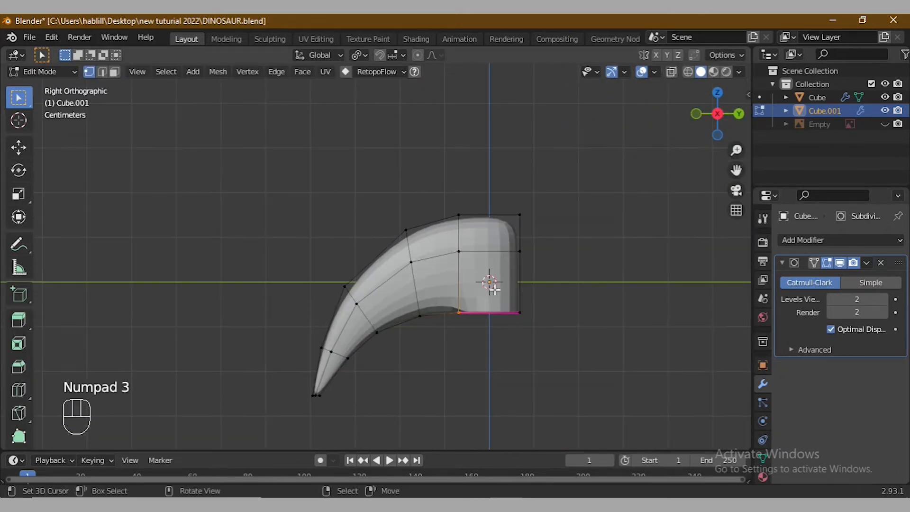
- Select all vertices of the claw's base block in wireframe and snap the 3D cursor to them
{"action": "left_click", "coordinate": [688, 72]}
{"action": "left_click_drag", "start_coordinate": [450, 174], "coordinate": [533, 328]}
{"action": "key", "text": "shift+s"}
{"action": "left_click", "coordinate": [517, 252]}
{"action": "key", "text": "ctrl+z"}
{"action": "key", "text": "shift+s"}
{"action": "left_click", "coordinate": [503, 360]}
- Set the claw object's origin to the 3D cursor
{"action": "key", "text": "Tab"}
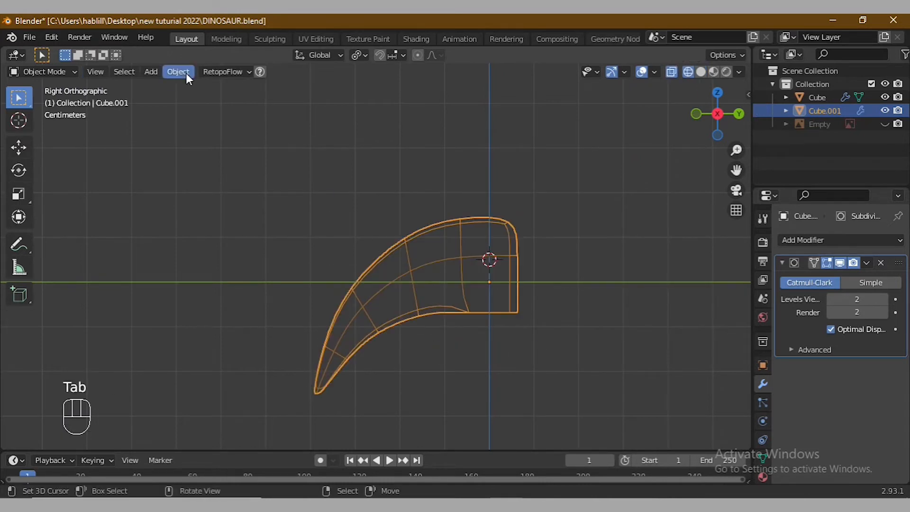
{"action": "left_click", "coordinate": [178, 71]}
{"action": "mouse_move", "coordinate": [251, 101]}
{"action": "left_click", "coordinate": [359, 128]}
- Scale the claw object down closer to the size of the front foot's toes
{"action": "scroll", "coordinate": [564, 280], "scroll_direction": "down", "scroll_amount": 3}
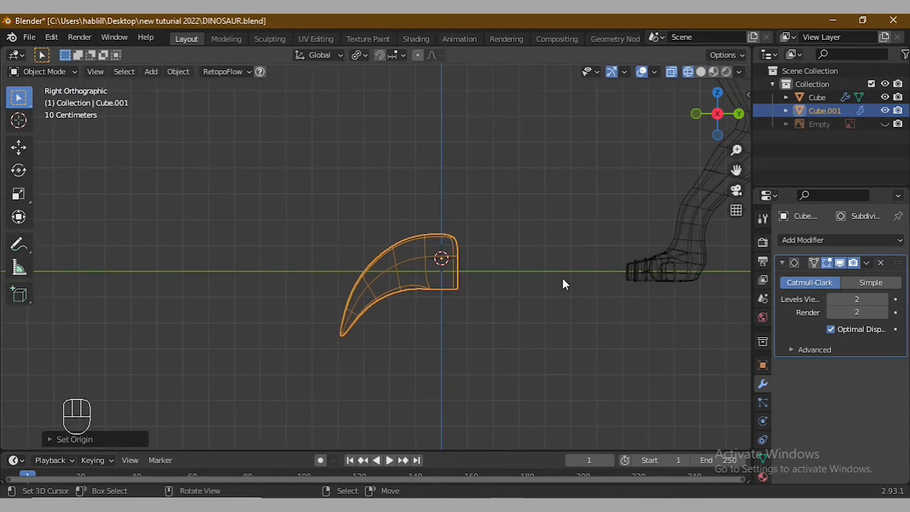
{"action": "left_click_drag", "start_coordinate": [738, 171], "coordinate": [554, 349]}
{"action": "key", "text": "s"}
{"action": "left_click", "coordinate": [235, 319]}
{"action": "key", "text": "g"}
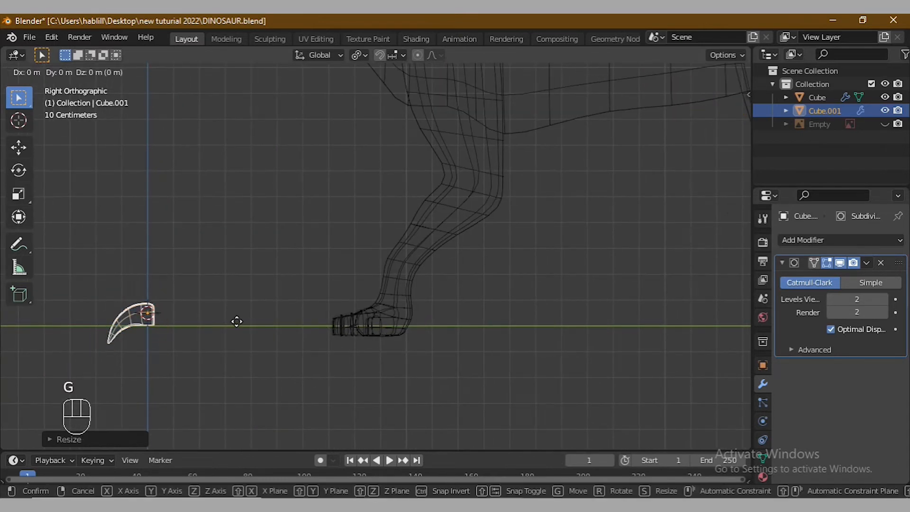
{"action": "key", "text": "Escape"}
- Select the upper end face of the front foot's outermost toe on the body mesh and snap the 3D cursor to it
{"action": "middle_click_drag", "start_coordinate": [236, 319], "coordinate": [370, 372]}
{"action": "left_click", "coordinate": [369, 371]}
{"action": "key", "text": "Tab"}
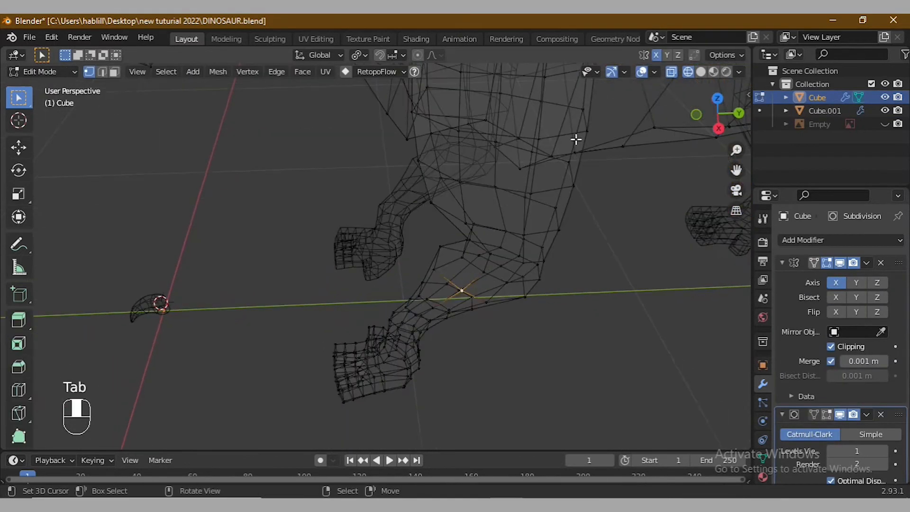
{"action": "left_click", "coordinate": [701, 72]}
{"action": "left_click_drag", "start_coordinate": [739, 174], "coordinate": [754, 71]}
{"action": "middle_click_drag", "start_coordinate": [352, 316], "coordinate": [506, 251]}
{"action": "scroll", "coordinate": [398, 300], "scroll_direction": "up", "scroll_amount": 3}
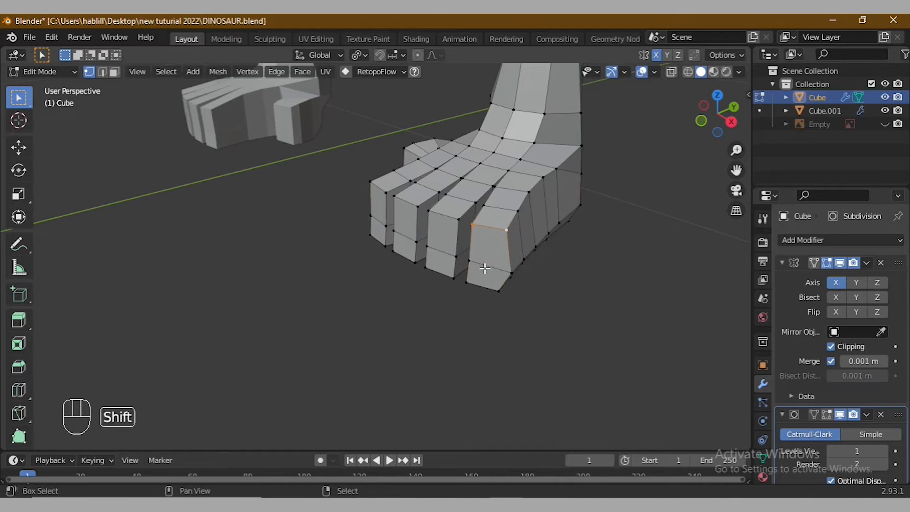
{"action": "key", "text": "shift+s"}
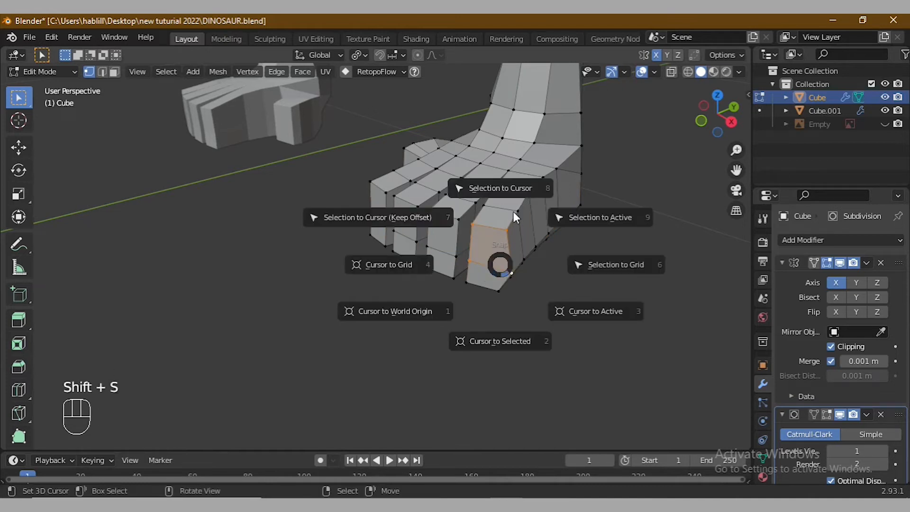
{"action": "left_click", "coordinate": [505, 345]}
{"action": "key", "text": "shift+s"}
{"action": "left_click", "coordinate": [502, 221]}
{"action": "key", "text": "ctrl+z"}
- Leave the body's edit mode and snap the claw object to the 3D cursor on the outermost toe
{"action": "scroll", "coordinate": [492, 258], "scroll_direction": "down", "scroll_amount": 6}
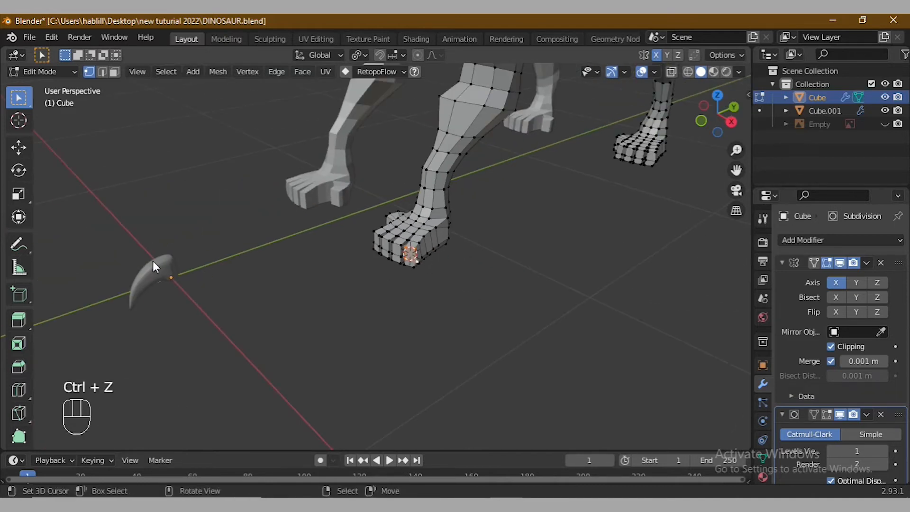
{"action": "key", "text": "Tab"}
{"action": "left_click", "coordinate": [153, 260]}
{"action": "key", "text": "shift+s"}
{"action": "left_click", "coordinate": [379, 299]}
- Scale the claw down in the right side view to match the toe's thickness
{"action": "key", "text": "KP_3"}
{"action": "scroll", "coordinate": [367, 280], "scroll_direction": "up", "scroll_amount": 4}
{"action": "key", "text": "s"}
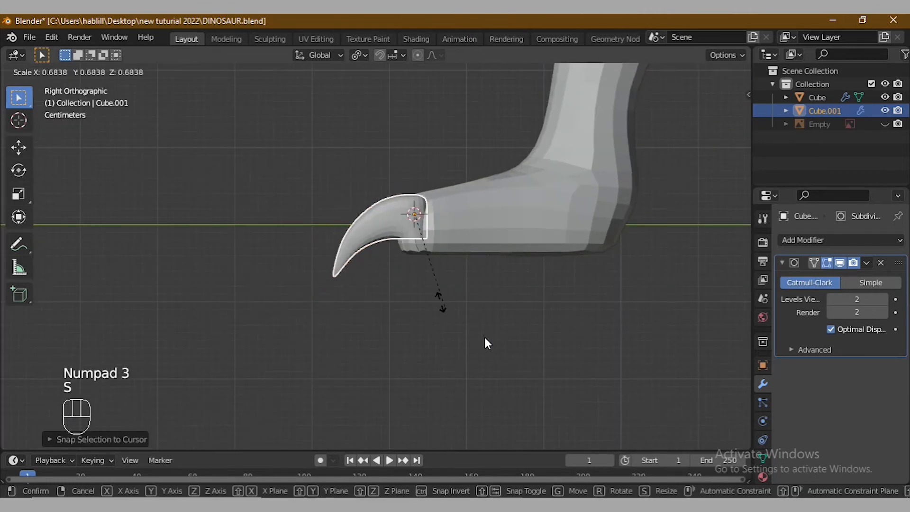
{"action": "left_click", "coordinate": [484, 337]}
- Rotate the claw by -25° about the global X axis
{"action": "key", "text": "r"}
{"action": "key", "text": "x"}
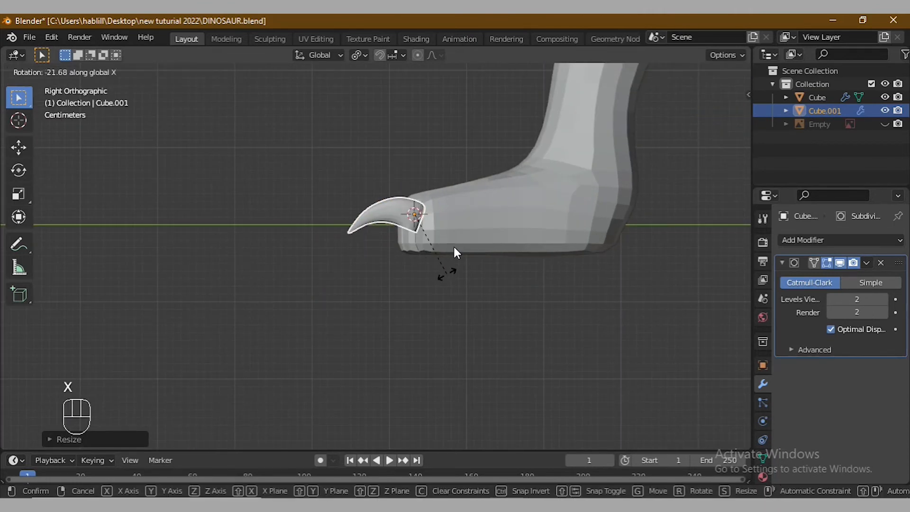
{"action": "key", "text": "KP_2"}
{"action": "key", "text": "KP_5"}
{"action": "key", "text": "KP_Subtract"}
{"action": "key", "text": "KP_Enter"}
- Rotate the claw by 25° about the global Z axis in the top view to follow the toe's direction
{"action": "middle_click_drag", "start_coordinate": [447, 279], "coordinate": [489, 355]}
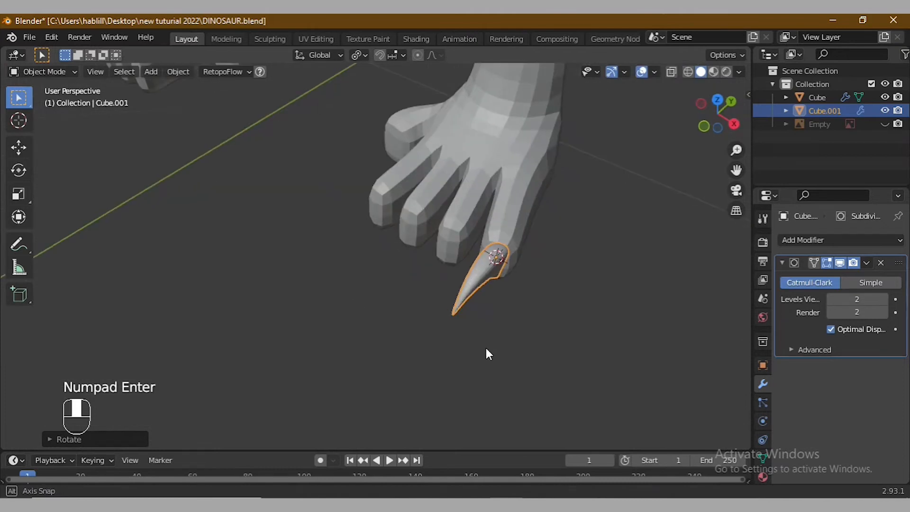
{"action": "key", "text": "KP_7"}
{"action": "key", "text": "r"}
{"action": "key", "text": "z"}
{"action": "key", "text": "KP_2"}
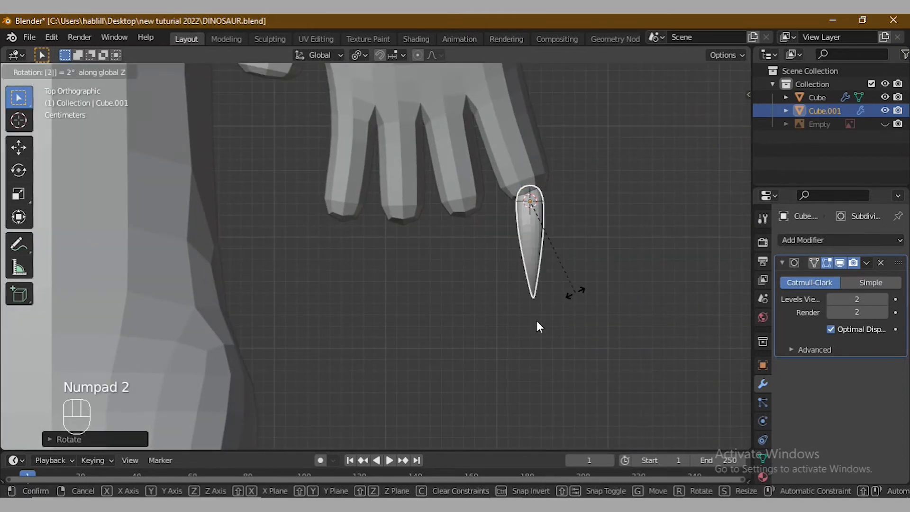
{"action": "key", "text": "KP_5"}
{"action": "key", "text": "KP_Enter"}
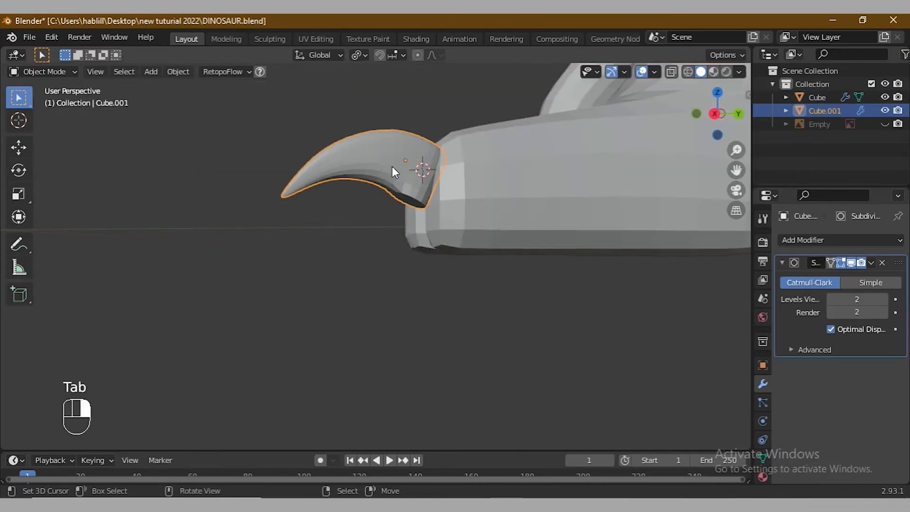
- Snap the claw back to the 3D cursor on the toe and check its fit from above
{"action": "key", "text": "shift+s"}
{"action": "left_click", "coordinate": [387, 93]}
{"action": "middle_click_drag", "start_coordinate": [403, 142], "coordinate": [550, 318]}
{"action": "right_click", "coordinate": [556, 252]}
{"action": "right_click", "coordinate": [559, 280]}
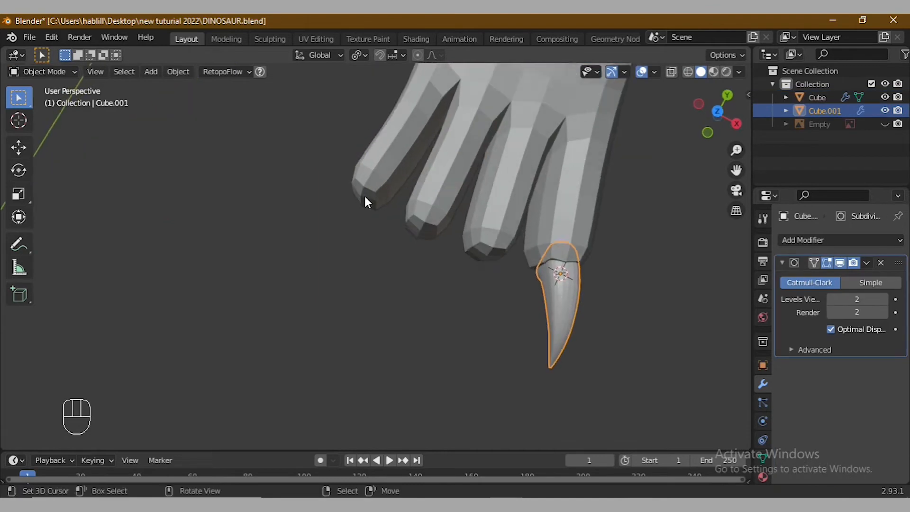
- Select the end vertices of the innermost front toe on the body mesh in X-ray and slide them back to shorten it
{"action": "right_click", "coordinate": [365, 202]}
{"action": "key", "text": "Tab"}
{"action": "key", "text": "alt+z"}
{"action": "left_click_drag", "start_coordinate": [311, 167], "coordinate": [389, 238]}
{"action": "key", "text": "g"}
{"action": "key", "text": "g"}
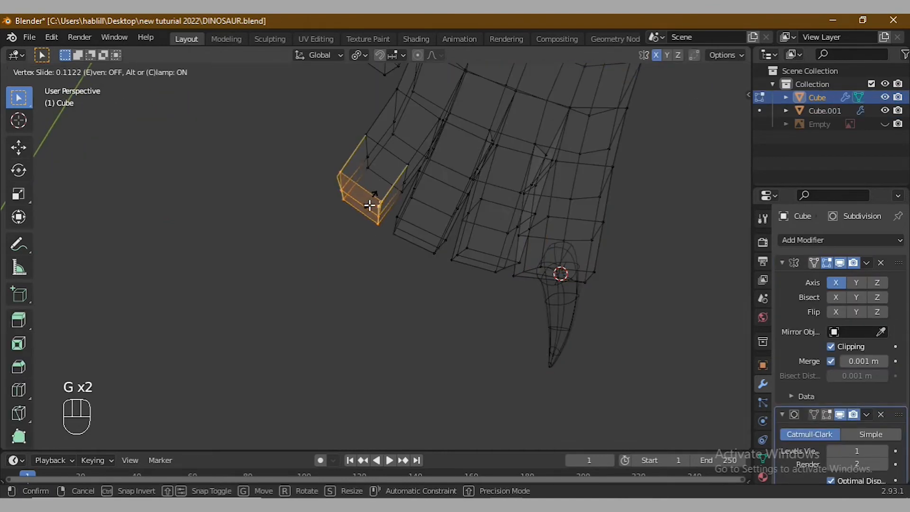
{"action": "left_click", "coordinate": [370, 204]}
- Slide the edge loop behind the innermost front toe's tip further back along the toe
{"action": "left_click", "coordinate": [376, 144], "text": "alt"}
{"action": "left_click", "coordinate": [387, 145], "text": "alt"}
{"action": "key", "text": "g"}
{"action": "key", "text": "g"}
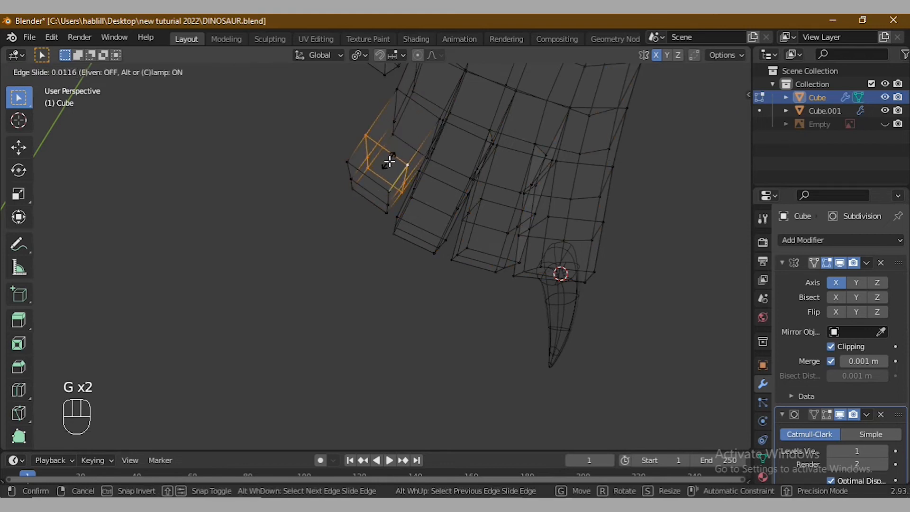
{"action": "left_click", "coordinate": [390, 162]}
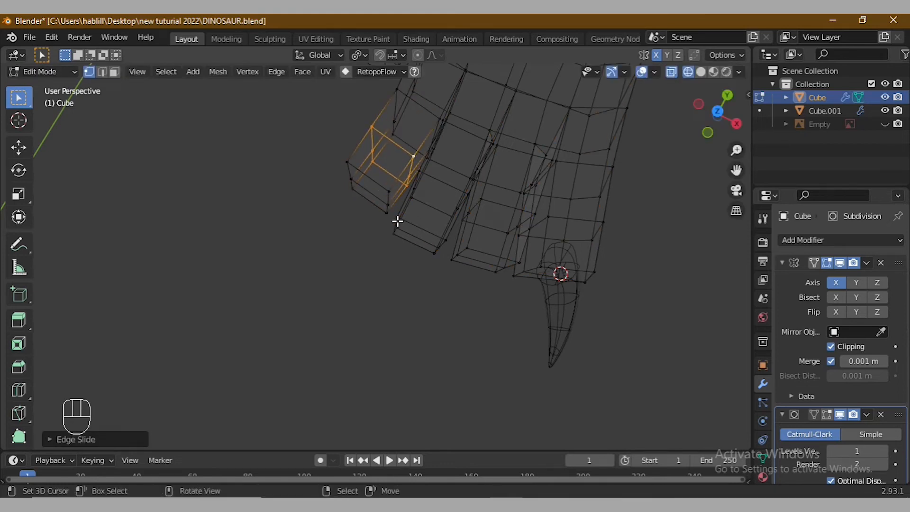
- Select the end vertices of the second front toe and move them forward along the Y axis
{"action": "left_click", "coordinate": [443, 261], "text": "alt"}
{"action": "key", "text": "g"}
{"action": "key", "text": "g"}
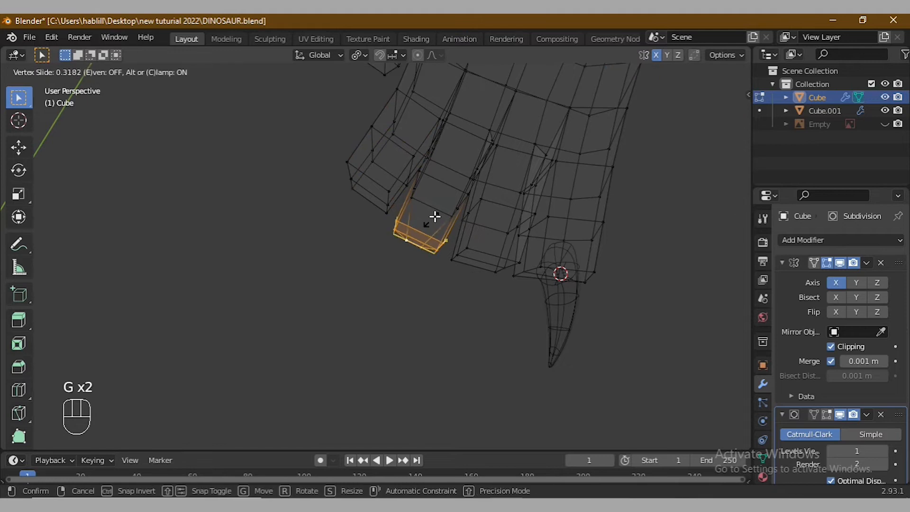
{"action": "key", "text": "Escape"}
{"action": "key", "text": "g"}
{"action": "key", "text": "y"}
{"action": "right_click", "coordinate": [420, 178]}
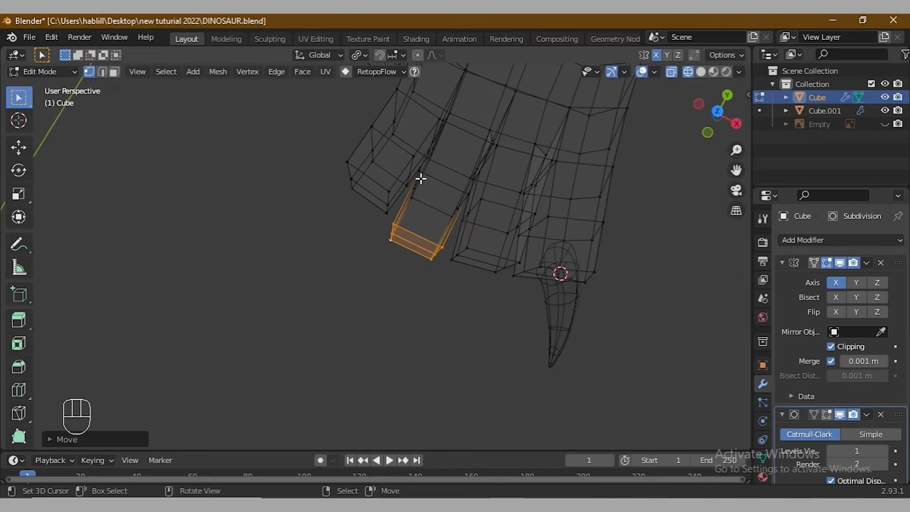
- Slide the edge loop behind the second toe's end slightly toward its tip
{"action": "left_click", "coordinate": [434, 176], "text": "alt"}
{"action": "key", "text": "g"}
{"action": "key", "text": "g"}
{"action": "left_click", "coordinate": [433, 175]}
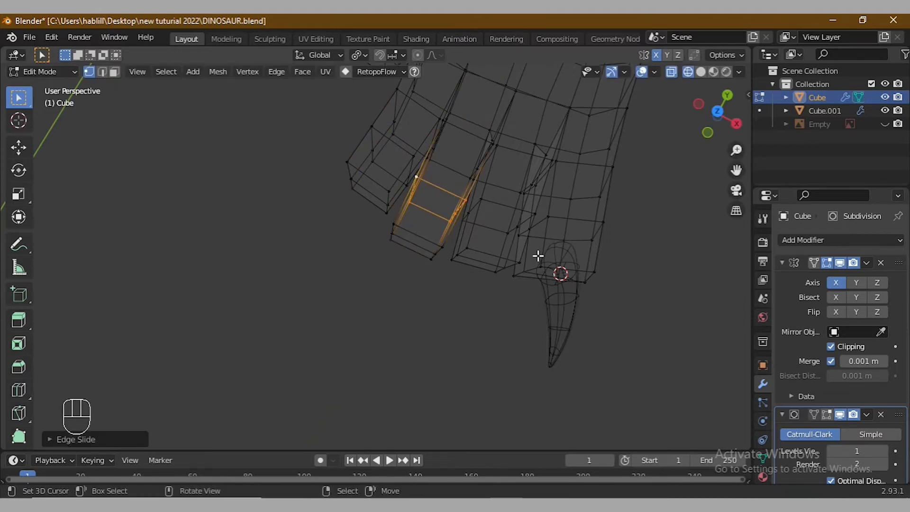
- Select the outermost toe's end face around the claw and slide its vertices along the toe
{"action": "left_click", "coordinate": [527, 270], "text": "alt"}
{"action": "left_click", "coordinate": [561, 271], "text": "alt"}
{"action": "left_click", "coordinate": [517, 283], "text": "alt"}
{"action": "middle_click_drag", "start_coordinate": [586, 288], "coordinate": [575, 276]}
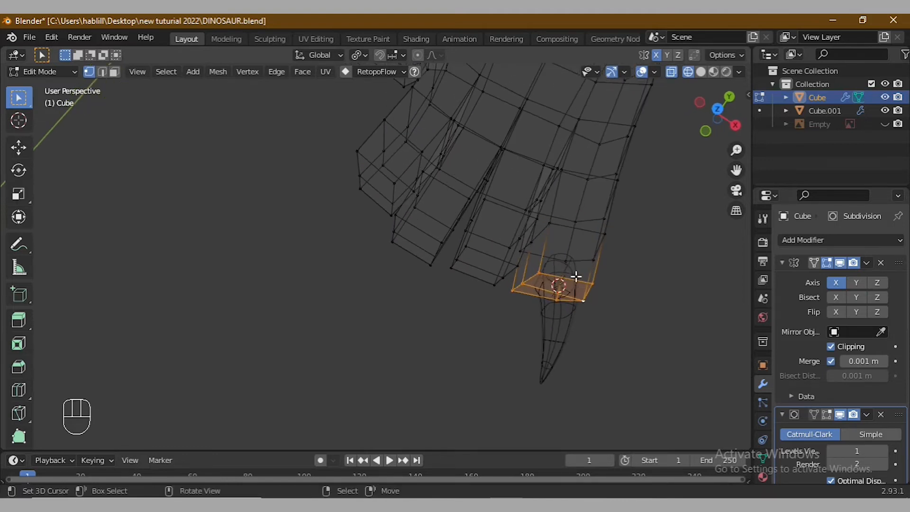
{"action": "key", "text": "g"}
{"action": "key", "text": "g"}
{"action": "key", "text": "Escape"}
{"action": "key", "text": "g"}
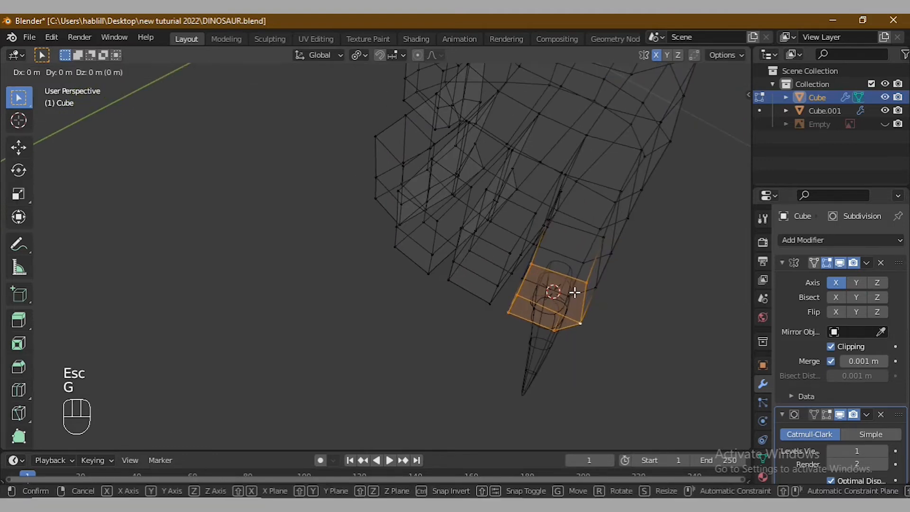
{"action": "key", "text": "g"}
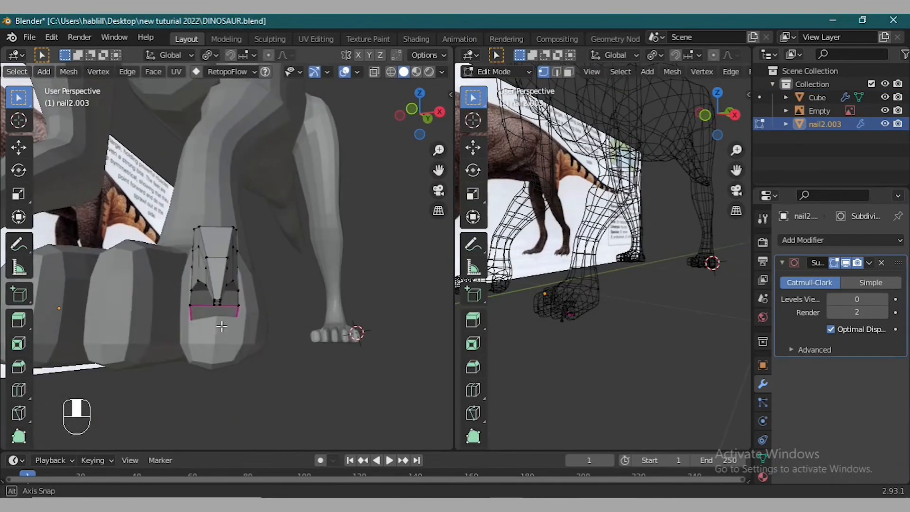
- Add a lengthwise loop cut down the middle of the claw and scale the new loop along Z
{"action": "left_click", "coordinate": [17, 391]}
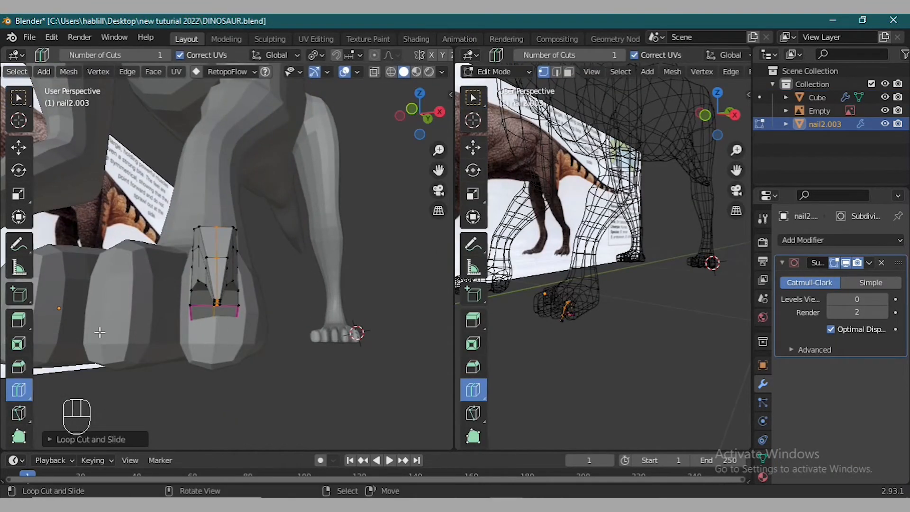
{"action": "left_click", "coordinate": [18, 98]}
{"action": "key", "text": "s"}
{"action": "key", "text": "z"}
{"action": "left_click", "coordinate": [276, 375]}
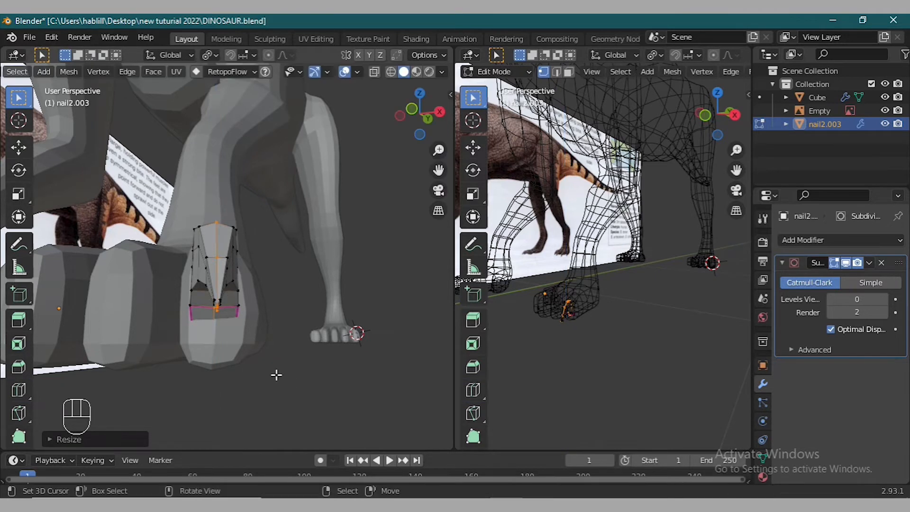
- Mark the claw's lengthwise centre loop and the edge loop around its base block as seams
{"action": "left_click", "coordinate": [131, 73]}
{"action": "left_click", "coordinate": [177, 304]}
{"action": "mouse_move", "coordinate": [284, 298]}
{"action": "middle_mouse_down"}
{"action": "mouse_move", "coordinate": [315, 294]}
{"action": "mouse_move", "coordinate": [406, 321]}
{"action": "middle_mouse_up"}
{"action": "key", "text": "shift+z"}
{"action": "right_click", "coordinate": [337, 278], "text": "alt+shift"}
{"action": "right_click", "coordinate": [406, 322], "text": "shift"}
{"action": "middle_click_drag", "start_coordinate": [440, 398], "coordinate": [384, 361]}
{"action": "left_click", "coordinate": [133, 72]}
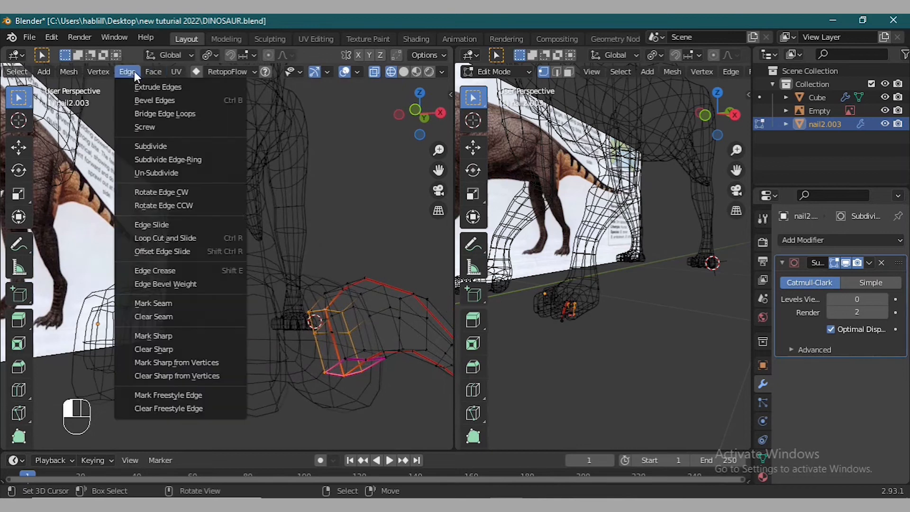
{"action": "left_click", "coordinate": [169, 303]}
{"action": "middle_click_drag", "start_coordinate": [168, 308], "coordinate": [240, 308]}
{"action": "middle_click_drag", "start_coordinate": [312, 376], "coordinate": [282, 217]}
{"action": "left_click", "coordinate": [127, 71]}
{"action": "left_click", "coordinate": [168, 303]}
- Change the second viewport to the UV Editor and unwrap the whole claw mesh
{"action": "middle_click_drag", "start_coordinate": [368, 296], "coordinate": [350, 310]}
{"action": "scroll", "coordinate": [349, 309], "scroll_direction": "down", "scroll_amount": 3}
{"action": "left_click", "coordinate": [472, 55]}
{"action": "left_click", "coordinate": [462, 113]}
{"action": "key", "text": "a"}
{"action": "key", "text": "u"}
{"action": "left_click", "coordinate": [213, 300]}
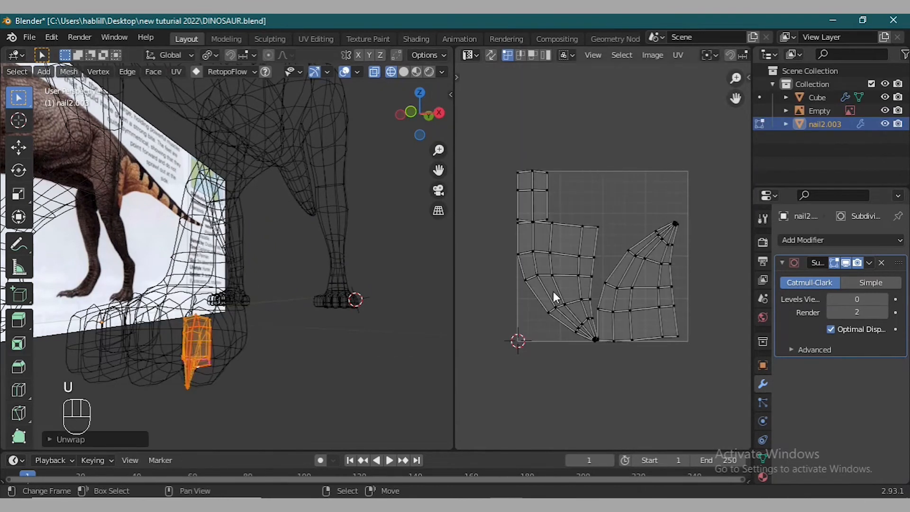
- Scale the claw base's small UV island down and place it in the UV square's upper-left corner
{"action": "key", "text": "l"}
{"action": "key", "text": "s"}
{"action": "left_click", "coordinate": [552, 237]}
{"action": "key", "text": "g"}
{"action": "left_click", "coordinate": [548, 226]}
- Scale the UV islands of the two claw halves down slightly
{"action": "key", "text": "l"}
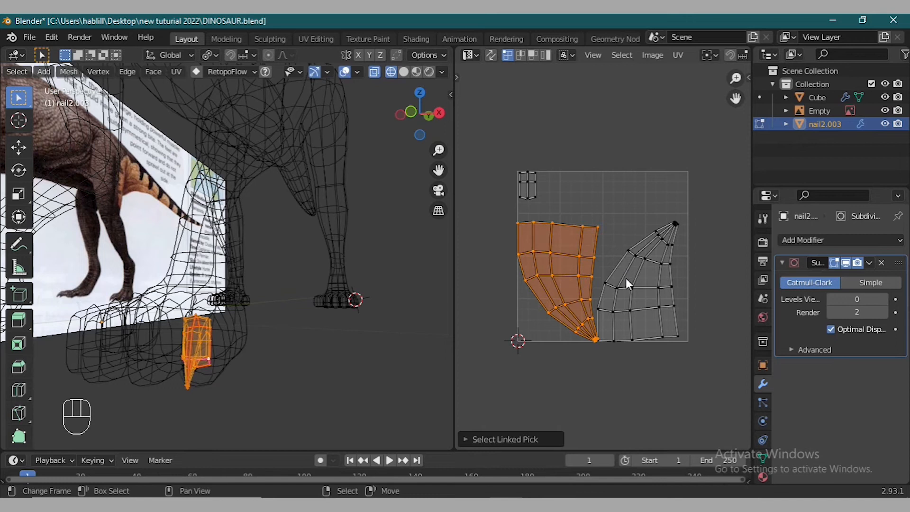
{"action": "key", "text": "s"}
{"action": "left_click", "coordinate": [627, 294]}
{"action": "left_click", "coordinate": [630, 316]}
{"action": "key", "text": "l"}
{"action": "key", "text": "s"}
{"action": "left_click", "coordinate": [637, 341]}
- Rotate the right-hand claw half's UV island so its tip points left, and reposition it
{"action": "key", "text": "r"}
{"action": "left_click", "coordinate": [643, 351]}
{"action": "key", "text": "g"}
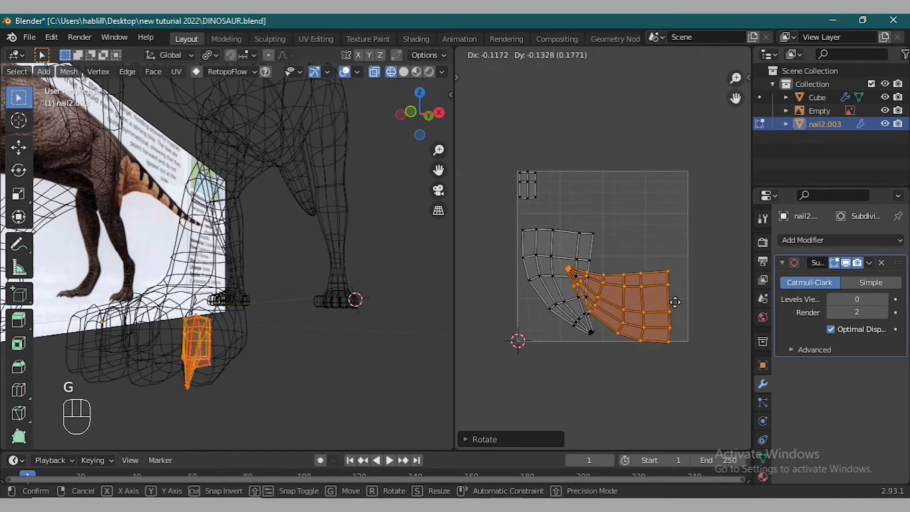
{"action": "left_click", "coordinate": [568, 236]}
- Rotate the other claw half's UV island to point left, move it to the UV square's upper area and enlarge it
{"action": "key", "text": "l"}
{"action": "right_click", "coordinate": [579, 249]}
{"action": "key", "text": "l"}
{"action": "key", "text": "r"}
{"action": "left_click", "coordinate": [602, 342]}
{"action": "key", "text": "g"}
{"action": "left_click", "coordinate": [641, 274]}
{"action": "key", "text": "s"}
{"action": "left_click", "coordinate": [636, 306]}
{"action": "right_click", "coordinate": [636, 306]}
- Move the remaining claw half's UV island into the UV square's lower area and enlarge it to match
{"action": "key", "text": "l"}
{"action": "key", "text": "g"}
{"action": "left_click", "coordinate": [650, 308]}
{"action": "key", "text": "s"}
{"action": "left_click", "coordinate": [668, 311]}
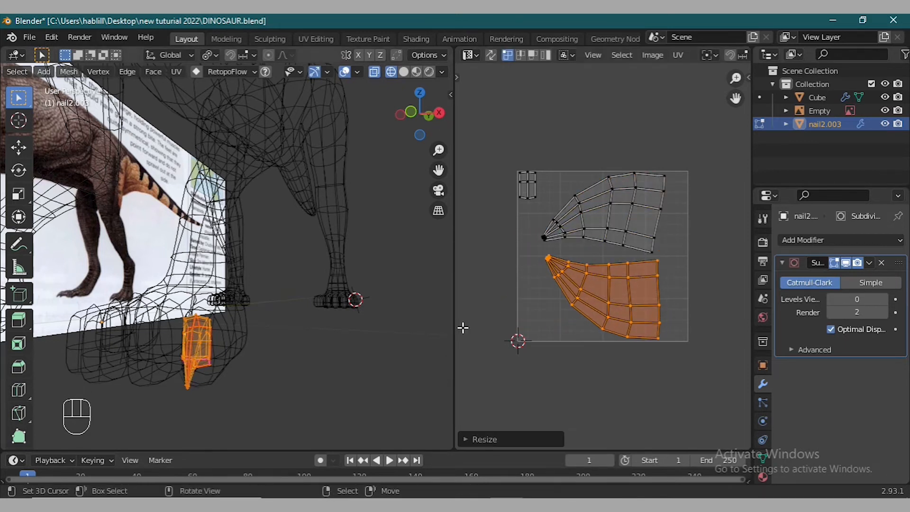
- Merge the UV Editor area back into a single 3D viewport and save the file
{"action": "left_click_drag", "start_coordinate": [454, 49], "coordinate": [480, 124]}
{"action": "left_click", "coordinate": [29, 38]}
{"action": "left_click", "coordinate": [56, 124]}
{"action": "key", "text": "Tab"}
- Select the body in solid shading and examine the front feet and the fitted claw from the top
{"action": "left_click", "coordinate": [359, 374]}
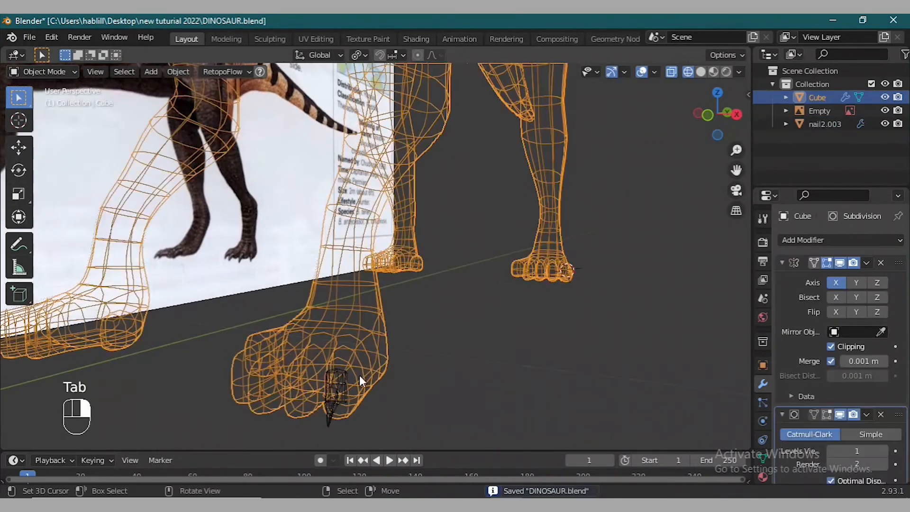
{"action": "key", "text": "shift+z"}
{"action": "key", "text": "KP_7"}
{"action": "key", "text": "ctrl+KP_2"}
{"action": "key", "text": "ctrl+KP_2"}
{"action": "key", "text": "ctrl+KP_2"}
{"action": "key", "text": "ctrl+KP_2"}
{"action": "key", "text": "ctrl+KP_2"}
{"action": "key", "text": "ctrl+KP_2"}
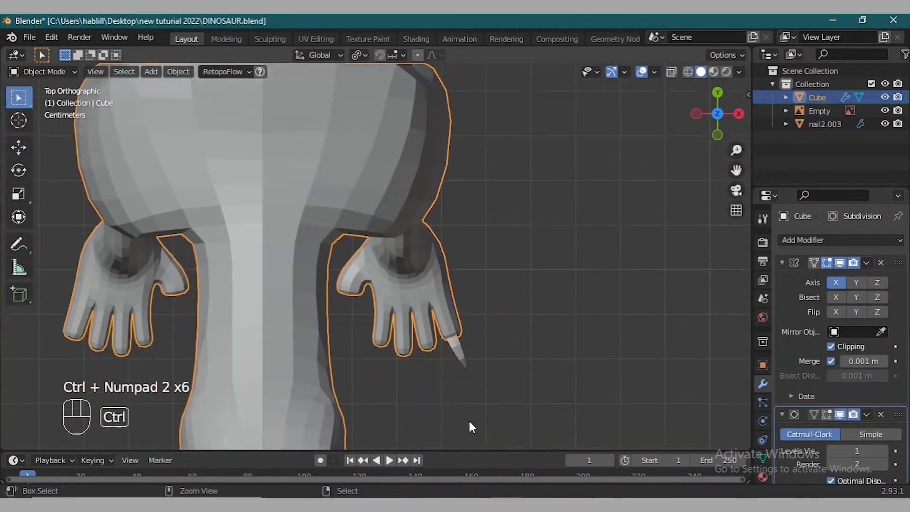
{"action": "key", "text": "KP_2"}
{"action": "key", "text": "KP_2"}
{"action": "key", "text": "KP_2"}
{"action": "key", "text": "KP_2"}
{"action": "key", "text": "ctrl+KP_2"}
{"action": "key", "text": "ctrl+KP_2"}
{"action": "key", "text": "ctrl+KP_2"}
{"action": "right_click", "coordinate": [476, 327]}
{"action": "left_click", "coordinate": [885, 300]}
{"action": "scroll", "coordinate": [574, 322], "scroll_direction": "up", "scroll_amount": 2}
{"action": "middle_click_drag", "start_coordinate": [574, 323], "coordinate": [509, 349]}
{"action": "key", "text": "shift+d"}
{"action": "left_click", "coordinate": [469, 398]}
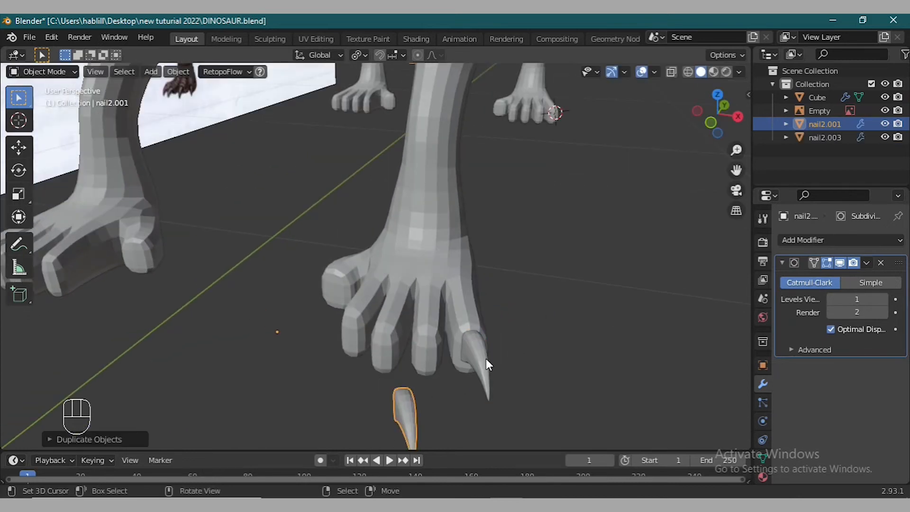
{"action": "key", "text": "ctrl+z"}
{"action": "key", "text": "ctrl+z"}
- Snap the 3D cursor to the claw's base edge loop and set the claw's origin to the 3D cursor
{"action": "key", "text": "Tab"}
{"action": "middle_click_drag", "start_coordinate": [460, 365], "coordinate": [501, 348]}
{"action": "right_click", "coordinate": [503, 319], "text": "alt"}
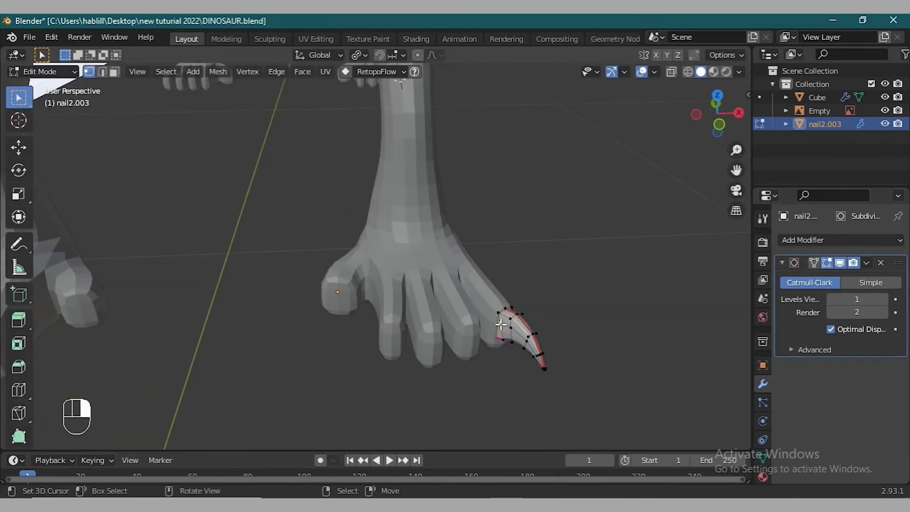
{"action": "key", "text": "shift+s"}
{"action": "left_click", "coordinate": [501, 400]}
{"action": "key", "text": "Tab"}
{"action": "left_click", "coordinate": [178, 71]}
{"action": "mouse_move", "coordinate": [203, 97]}
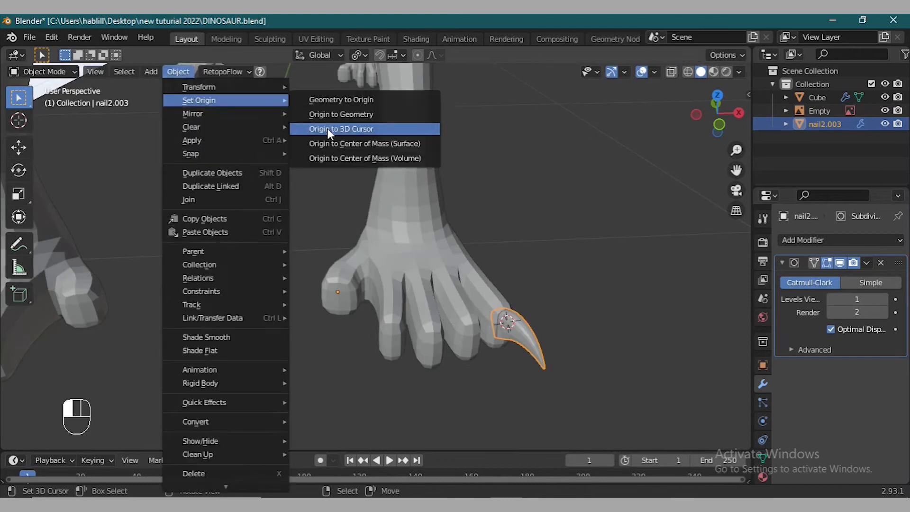
{"action": "left_click", "coordinate": [329, 127]}
- Duplicate the claw four times and place the copies in a row in front of the remaining toes
{"action": "key", "text": "shift+d"}
{"action": "left_click", "coordinate": [492, 375]}
{"action": "key", "text": "shift+d"}
{"action": "left_click", "coordinate": [457, 395]}
{"action": "key", "text": "shift+d"}
{"action": "left_click", "coordinate": [416, 404]}
{"action": "key", "text": "shift+s"}
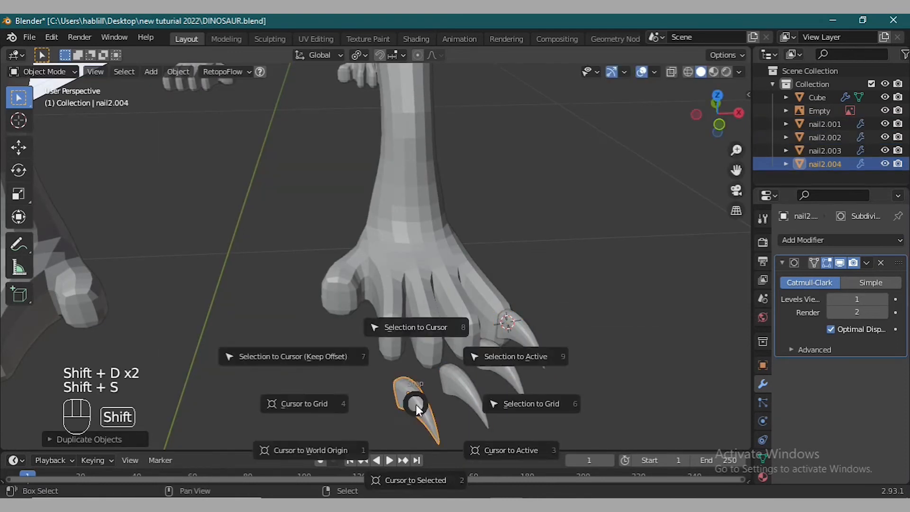
{"action": "key", "text": "shift+d"}
{"action": "left_click", "coordinate": [382, 408]}
- Snap the 3D cursor to the end face of the toe beside the outermost one and snap the nearest claw copy to it
{"action": "middle_click_drag", "start_coordinate": [447, 350], "coordinate": [441, 354]}
{"action": "left_click", "coordinate": [436, 309]}
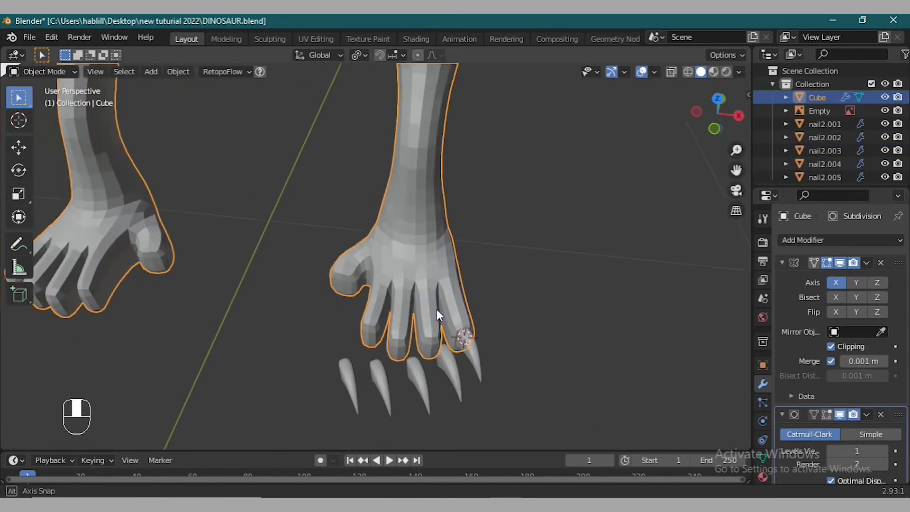
{"action": "key", "text": "Tab"}
{"action": "key", "text": "shift+s"}
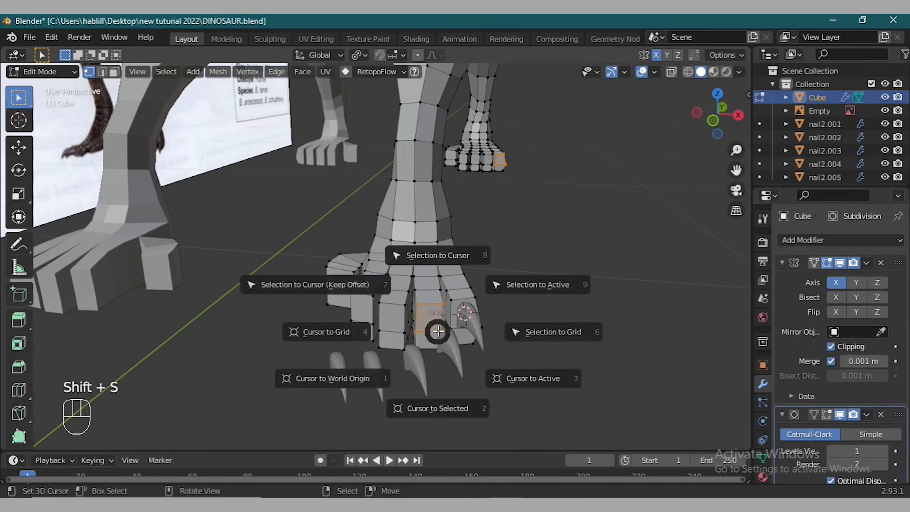
{"action": "left_click", "coordinate": [418, 379]}
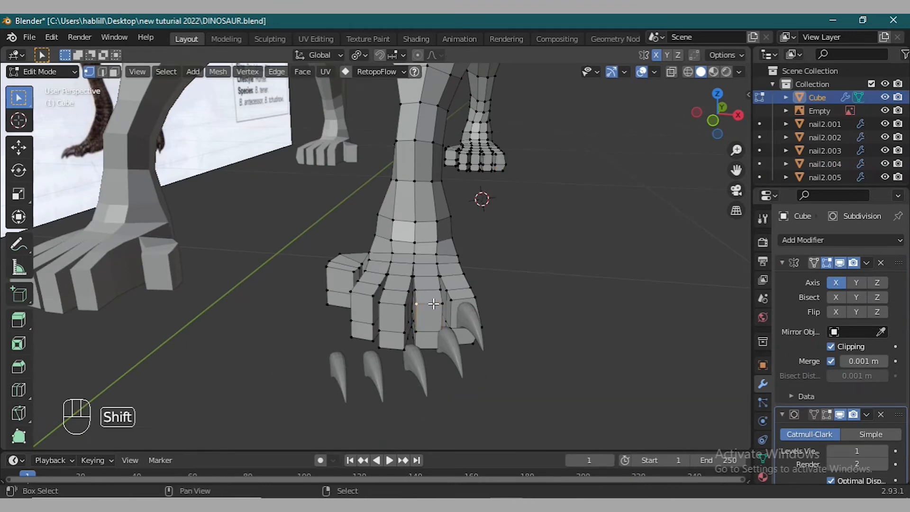
{"action": "key", "text": "shift+s"}
{"action": "left_click", "coordinate": [439, 348]}
{"action": "key", "text": "Tab"}
{"action": "left_click", "coordinate": [443, 350]}
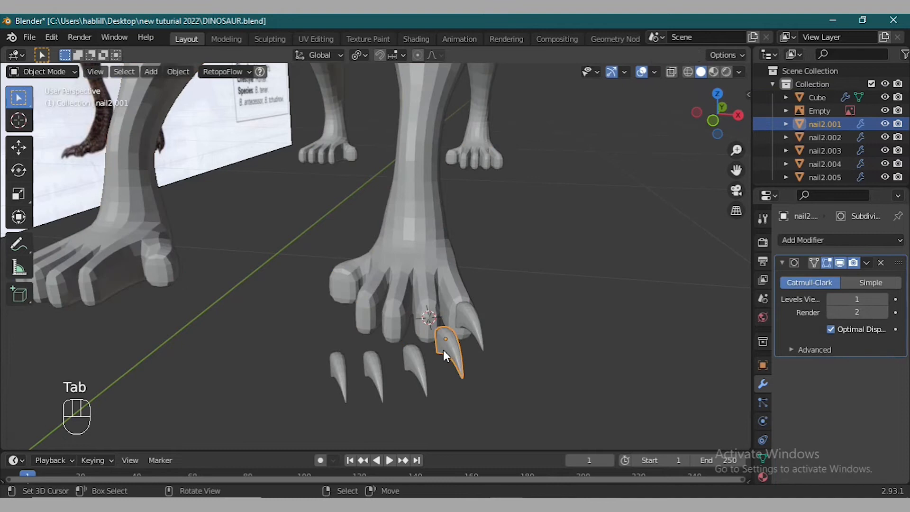
{"action": "key", "text": "shift+s"}
{"action": "left_click", "coordinate": [451, 332]}
- Centre the 3D cursor on the middle toe's end face and snap the next claw copy to the cursor
{"action": "left_click", "coordinate": [384, 319]}
{"action": "key", "text": "Tab"}
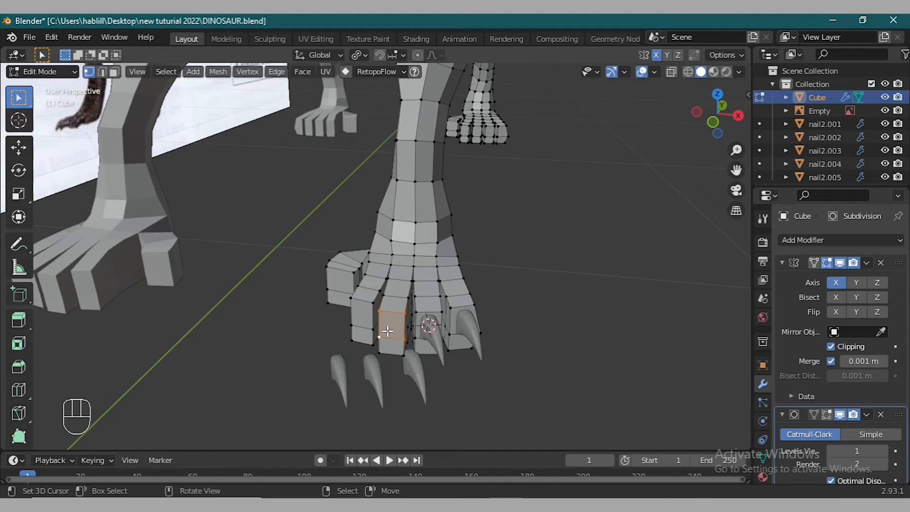
{"action": "key", "text": "shift+s"}
{"action": "left_click", "coordinate": [401, 353]}
{"action": "key", "text": "Tab"}
{"action": "left_click", "coordinate": [408, 368]}
{"action": "key", "text": "shift+s"}
{"action": "left_click", "coordinate": [367, 308]}
- Place the 3D cursor on the end face of the toe nearest the thumb and snap a claw copy to it
{"action": "left_click", "coordinate": [365, 307]}
{"action": "key", "text": "Tab"}
{"action": "key", "text": "shift+s"}
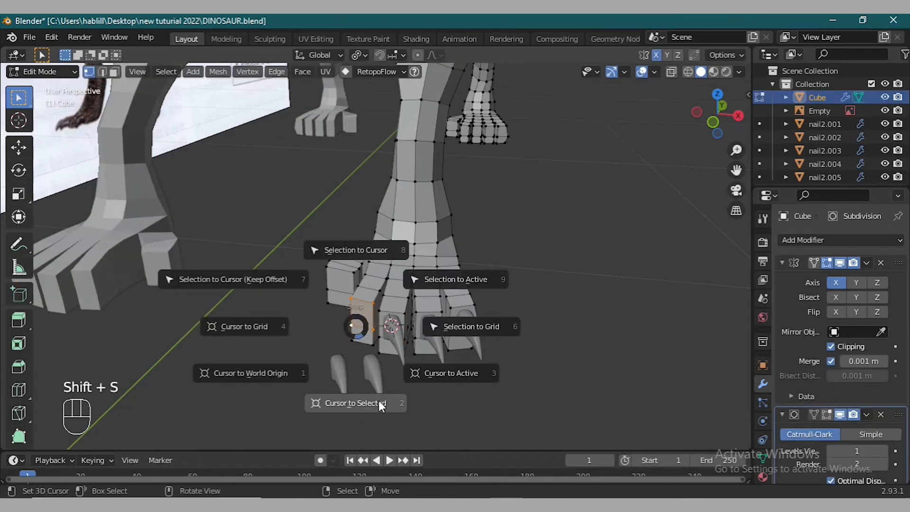
{"action": "left_click", "coordinate": [376, 401]}
{"action": "key", "text": "Tab"}
{"action": "left_click", "coordinate": [369, 373]}
{"action": "key", "text": "Tab"}
{"action": "key", "text": "Tab"}
{"action": "key", "text": "shift+s"}
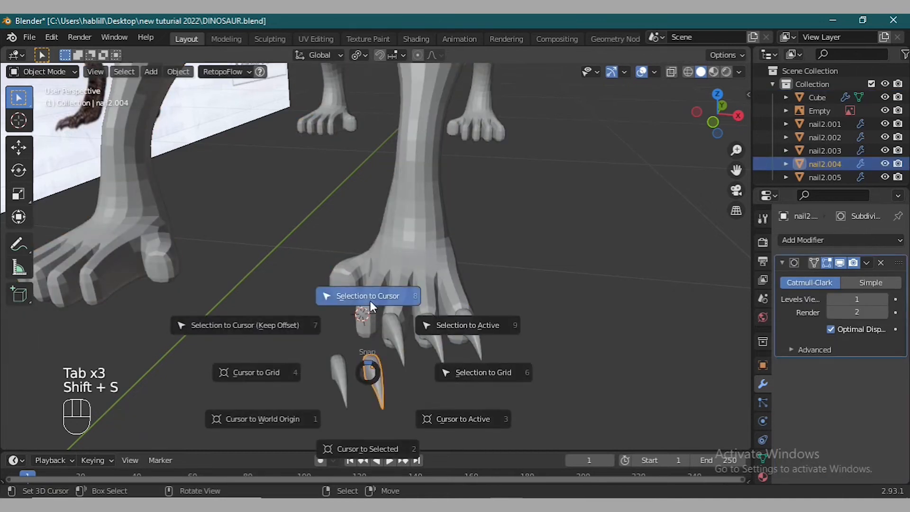
{"action": "left_click", "coordinate": [365, 295]}
- Snap the 3D cursor to the thumb's end vertices and snap the last claw copy to the cursor
{"action": "left_click", "coordinate": [349, 286]}
{"action": "key", "text": "Tab"}
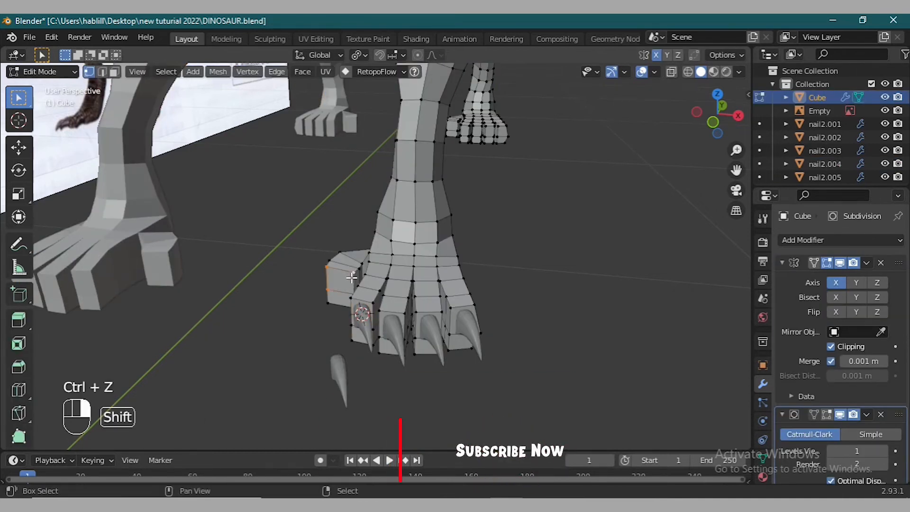
{"action": "left_click", "coordinate": [354, 273], "text": "shift"}
{"action": "middle_click_drag", "start_coordinate": [354, 275], "coordinate": [374, 284]}
{"action": "left_click", "coordinate": [356, 294], "text": "shift"}
{"action": "key", "text": "shift+s"}
{"action": "left_click", "coordinate": [359, 406]}
{"action": "key", "text": "Tab"}
{"action": "left_click", "coordinate": [367, 380]}
{"action": "key", "text": "shift+s"}
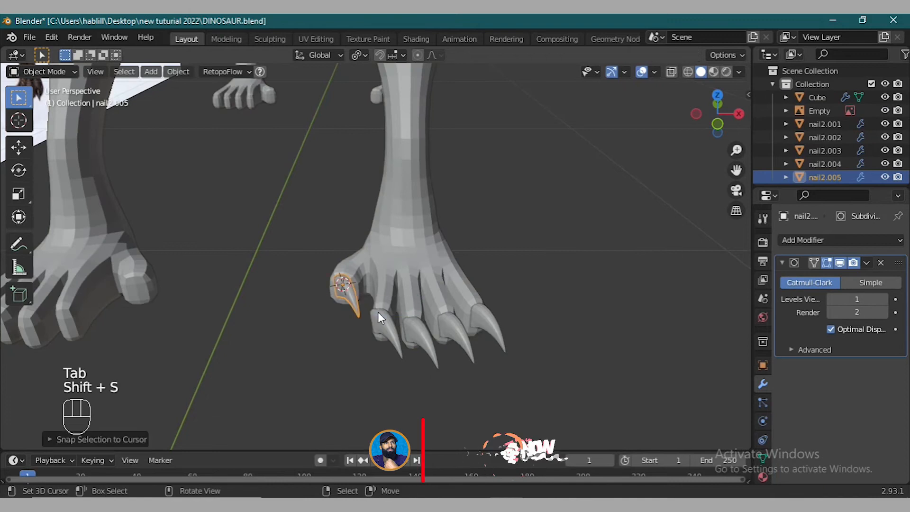
- From the top view, rotate the thumb claw -45° about Z and scale it by 1.1
{"action": "key", "text": "KP_7"}
{"action": "key", "text": "r"}
{"action": "key", "text": "z"}
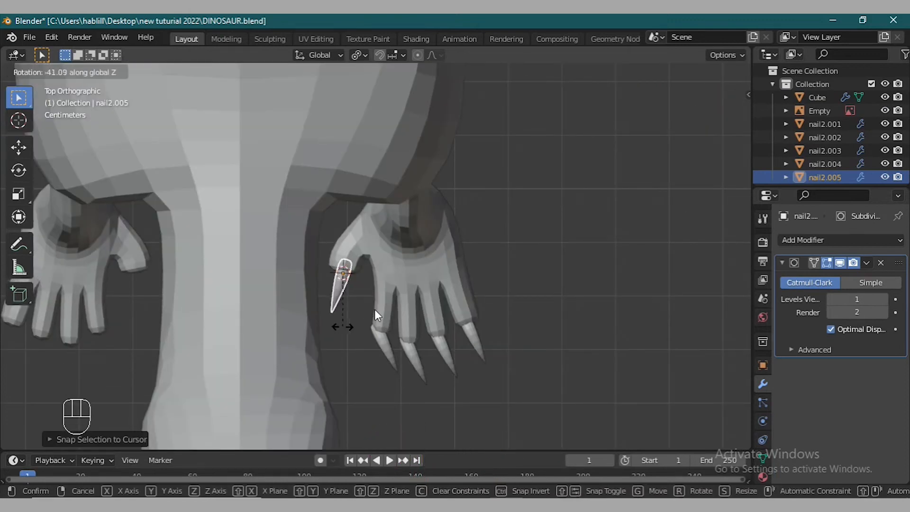
{"action": "key", "text": "KP_Subtract"}
{"action": "key", "text": "KP_4"}
{"action": "key", "text": "KP_5"}
{"action": "key", "text": "KP_Enter"}
{"action": "key", "text": "s"}
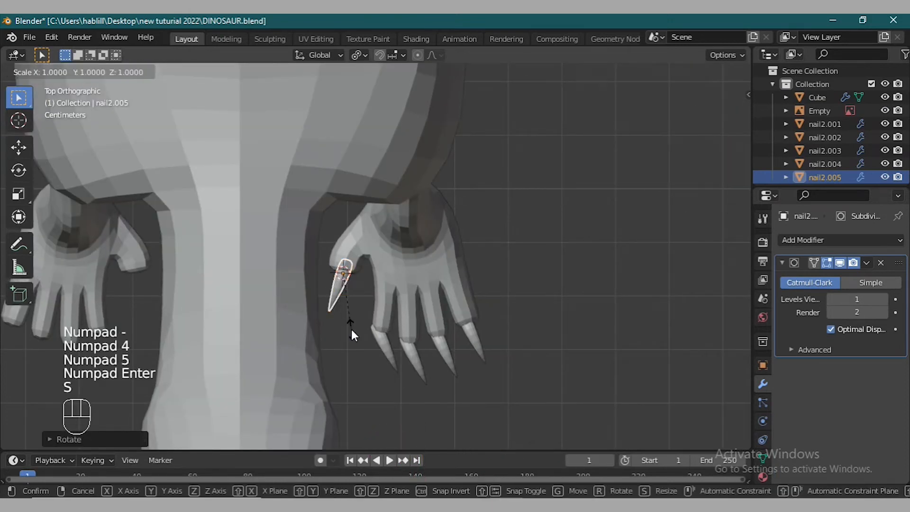
{"action": "key", "text": "KP_1"}
{"action": "key", "text": "KP_Decimal"}
{"action": "key", "text": "KP_1"}
{"action": "key", "text": "KP_Enter"}
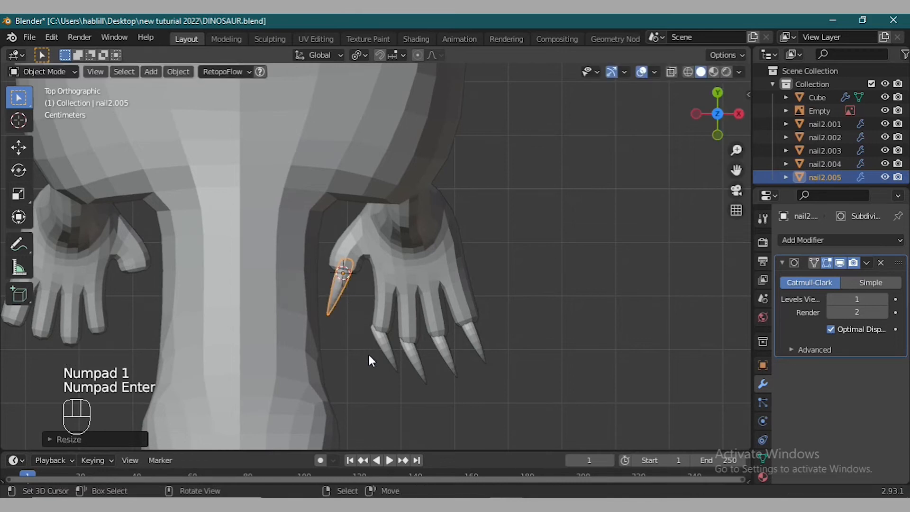
- Rotate the claw on the toe nearest the thumb -30° about Z
{"action": "left_click", "coordinate": [378, 355]}
{"action": "key", "text": "r"}
{"action": "key", "text": "z"}
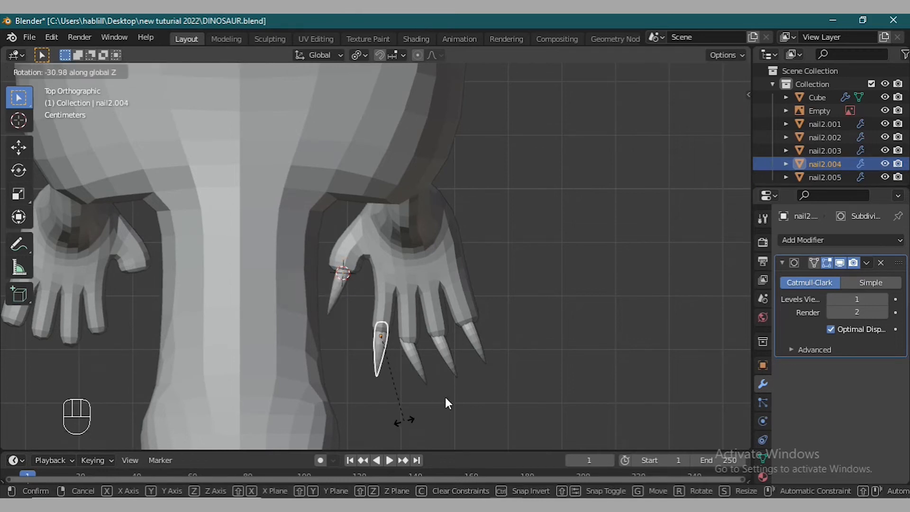
{"action": "key", "text": "KP_Subtract"}
{"action": "key", "text": "KP_3"}
{"action": "key", "text": "KP_0"}
{"action": "key", "text": "KP_Enter"}
- Rotate the middle toe's claw -25° about the Z axis
{"action": "left_click", "coordinate": [447, 395]}
{"action": "key", "text": "r"}
{"action": "key", "text": "z"}
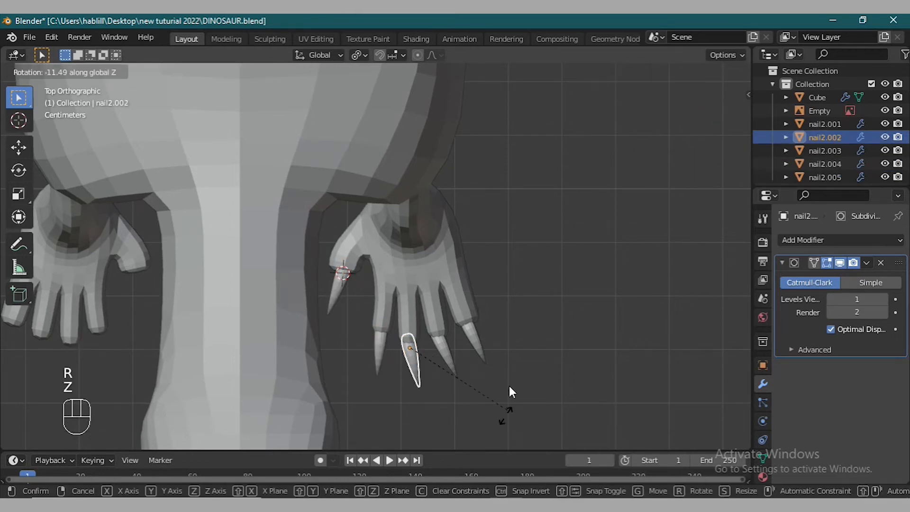
{"action": "key", "text": "KP_Subtract"}
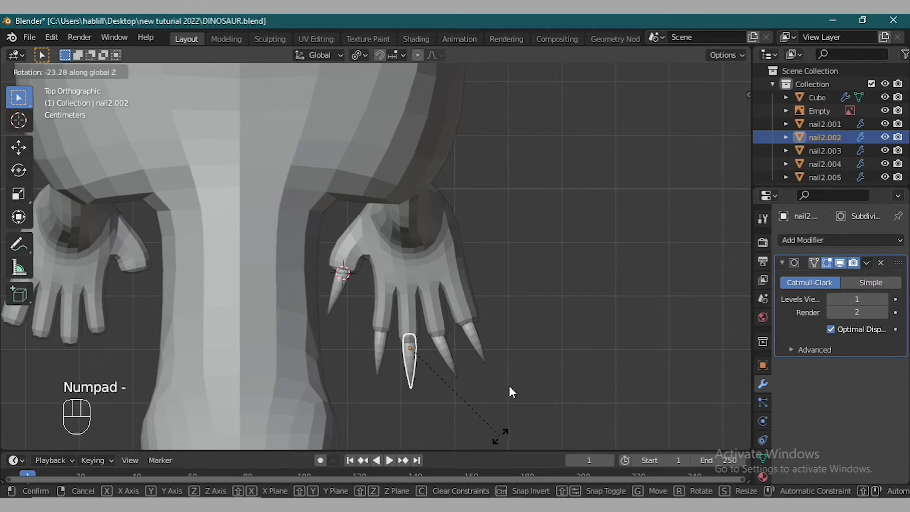
{"action": "key", "text": "KP_2"}
{"action": "key", "text": "KP_5"}
{"action": "key", "text": "KP_Enter"}
{"action": "key", "text": "r"}
{"action": "key", "text": "z"}
{"action": "right_click", "coordinate": [458, 426]}
- Scale the middle toe's claw by 1.05
{"action": "key", "text": "s"}
{"action": "key", "text": "KP_1"}
{"action": "key", "text": "KP_Decimal"}
{"action": "key", "text": "KP_0"}
{"action": "key", "text": "KP_5"}
{"action": "key", "text": "KP_Enter"}
- Rotate the claw beside the outermost one about Z to align with its toe and scale it by 1.03
{"action": "left_click", "coordinate": [444, 357]}
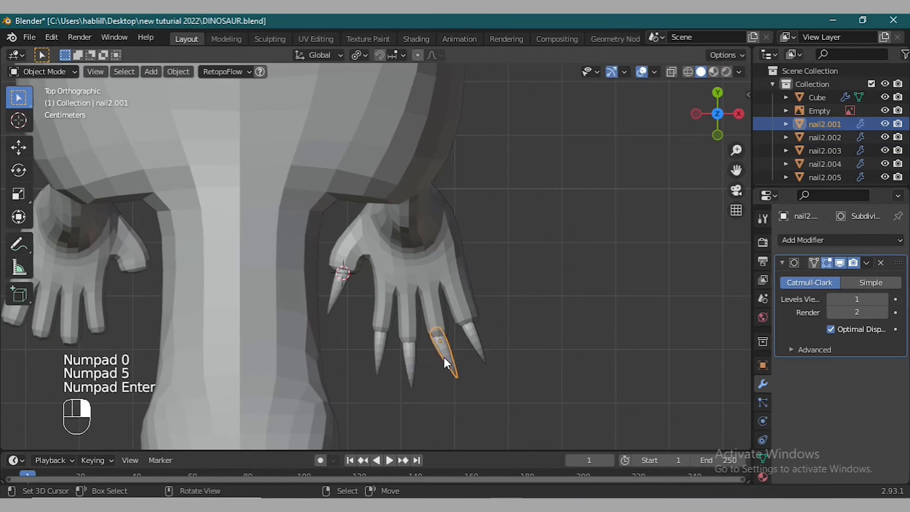
{"action": "key", "text": "r"}
{"action": "key", "text": "z"}
{"action": "left_click", "coordinate": [531, 392]}
{"action": "key", "text": "s"}
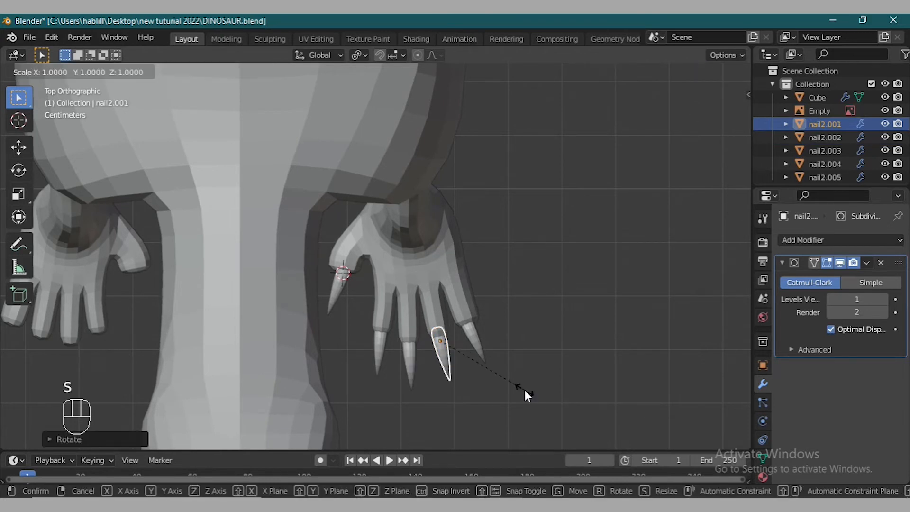
{"action": "key", "text": "KP_1"}
{"action": "key", "text": "KP_Decimal"}
{"action": "key", "text": "KP_0"}
{"action": "key", "text": "KP_3"}
{"action": "key", "text": "KP_Enter"}
- Rotate the outermost toe's claw slightly clockwise about Z to line it up with its toe
{"action": "left_click", "coordinate": [473, 335]}
{"action": "key", "text": "r"}
{"action": "key", "text": "z"}
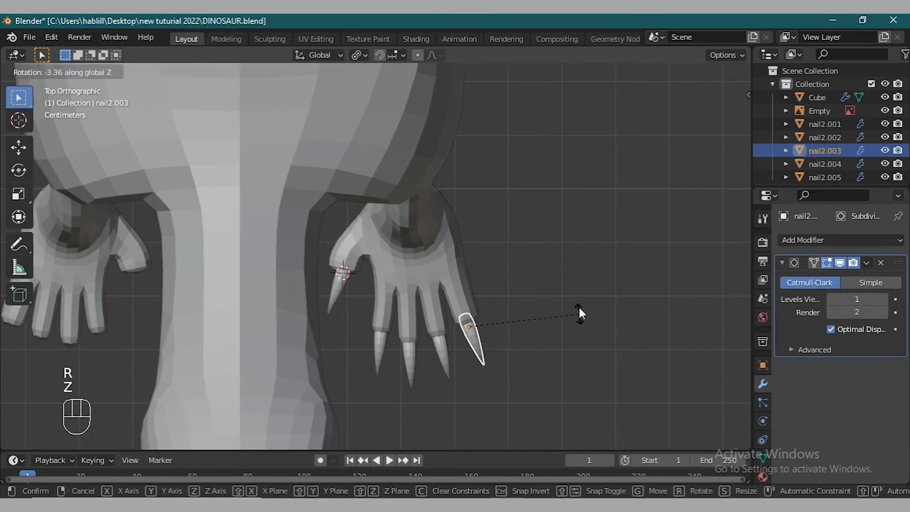
{"action": "left_click", "coordinate": [578, 307]}
- Scale the claw on the toe nearest the thumb by 1.02
{"action": "left_click", "coordinate": [380, 360]}
{"action": "key", "text": "s"}
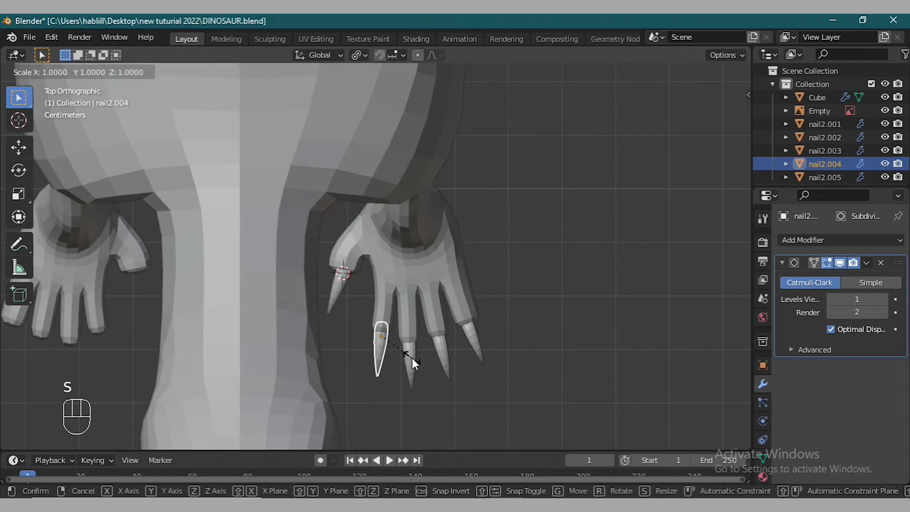
{"action": "key", "text": "KP_1"}
{"action": "key", "text": "KP_Decimal"}
{"action": "key", "text": "KP_0"}
{"action": "key", "text": "KP_2"}
{"action": "key", "text": "KP_Enter"}
- Select all five claws on the foot and join them into one object
{"action": "left_click", "coordinate": [411, 358]}
{"action": "middle_click_drag", "start_coordinate": [412, 358], "coordinate": [568, 326]}
{"action": "left_click_drag", "start_coordinate": [546, 211], "coordinate": [488, 294]}
{"action": "left_click", "coordinate": [462, 306], "text": "shift"}
{"action": "left_click", "coordinate": [392, 317], "text": "shift"}
{"action": "middle_click_drag", "start_coordinate": [467, 349], "coordinate": [481, 265]}
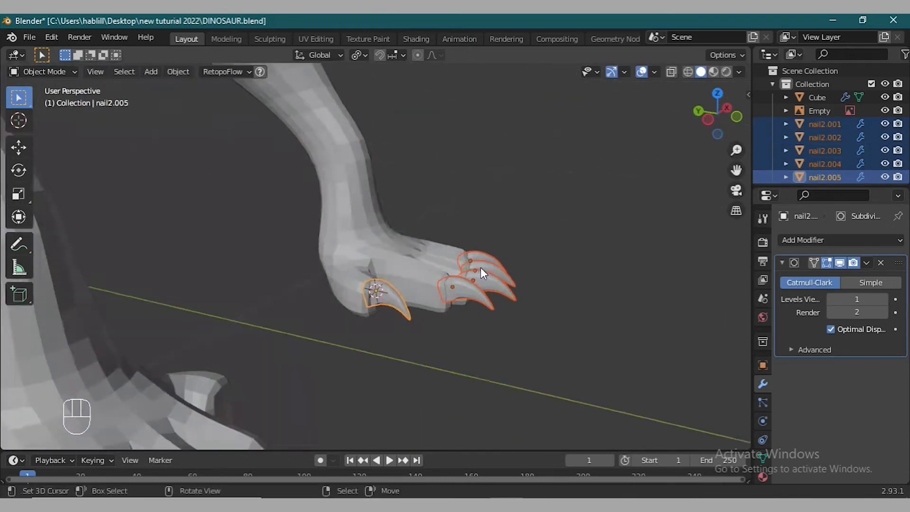
{"action": "key", "text": "KP_3"}
{"action": "middle_click_drag", "start_coordinate": [283, 299], "coordinate": [327, 330]}
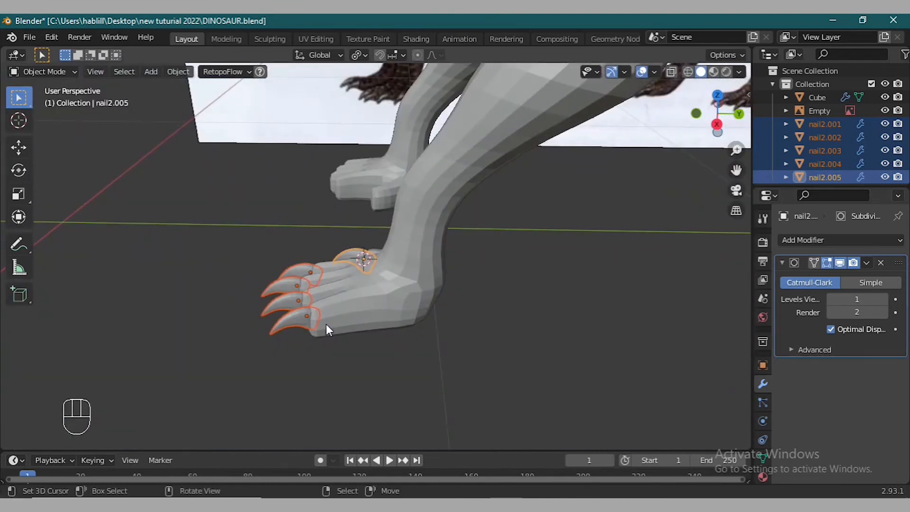
{"action": "key", "text": "ctrl+j"}
{"action": "key", "text": "s"}
{"action": "key", "text": "Escape"}
{"action": "middle_click_drag", "start_coordinate": [366, 356], "coordinate": [372, 278]}
{"action": "key", "text": "s"}
{"action": "key", "text": "Escape"}
{"action": "key", "text": "s"}
{"action": "key", "text": "Escape"}
{"action": "left_click", "coordinate": [359, 55]}
{"action": "middle_click_drag", "start_coordinate": [374, 120], "coordinate": [334, 277]}
{"action": "scroll", "coordinate": [316, 285], "scroll_direction": "down", "scroll_amount": 4}
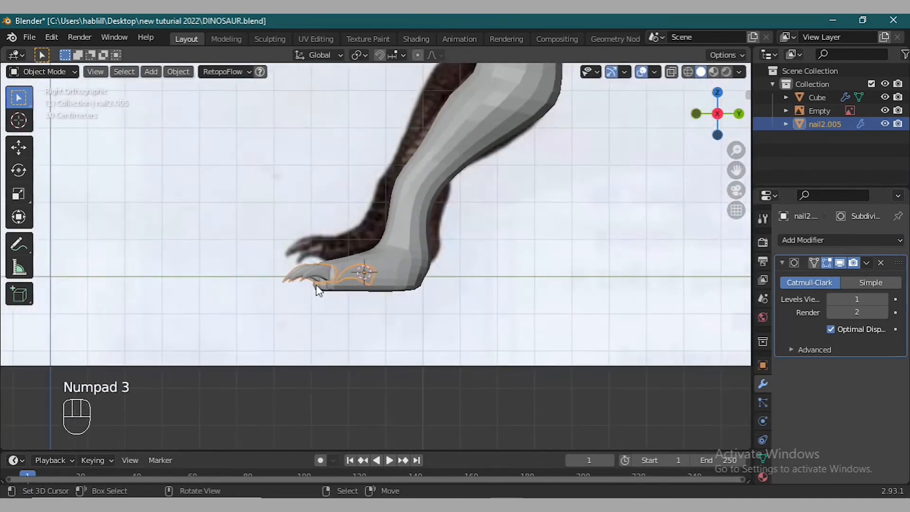
{"action": "scroll", "coordinate": [318, 299], "scroll_direction": "up", "scroll_amount": 4}
{"action": "middle_click_drag", "start_coordinate": [319, 291], "coordinate": [319, 328]}
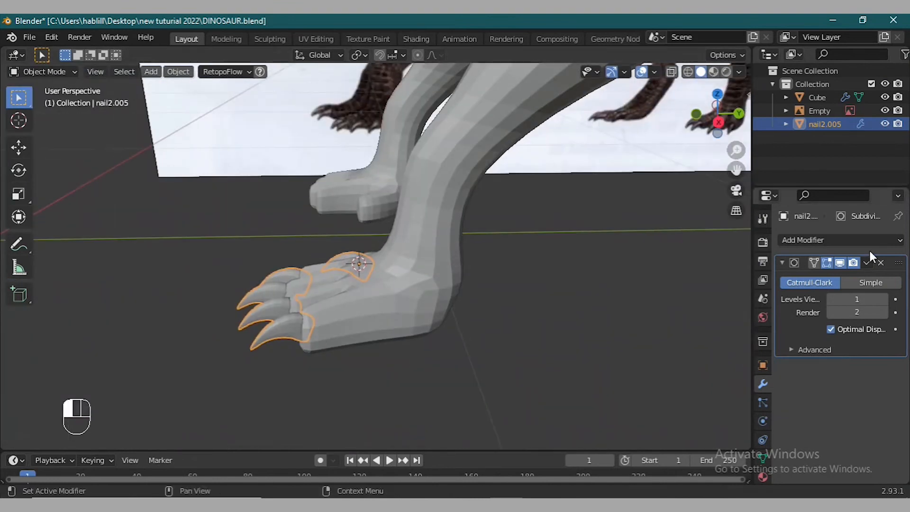
- Add a Mirror modifier to the joined claws, move it above the Subdivision modifier and pick the body (Cube) as mirror object
{"action": "left_click", "coordinate": [878, 240]}
{"action": "left_click", "coordinate": [630, 406]}
{"action": "left_click", "coordinate": [867, 368]}
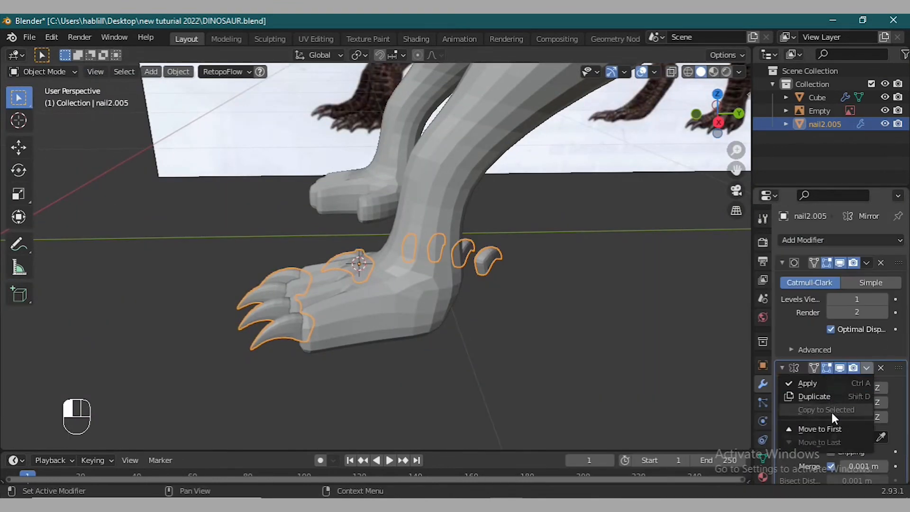
{"action": "left_click", "coordinate": [789, 430]}
{"action": "left_click", "coordinate": [866, 264]}
{"action": "left_click", "coordinate": [881, 332]}
{"action": "left_click", "coordinate": [446, 197]}
- Duplicate one claw of the front foot's joined claws, place the copy beside the hind feet and separate it into its own object
{"action": "middle_click_drag", "start_coordinate": [408, 234], "coordinate": [331, 289]}
{"action": "key", "text": "Tab"}
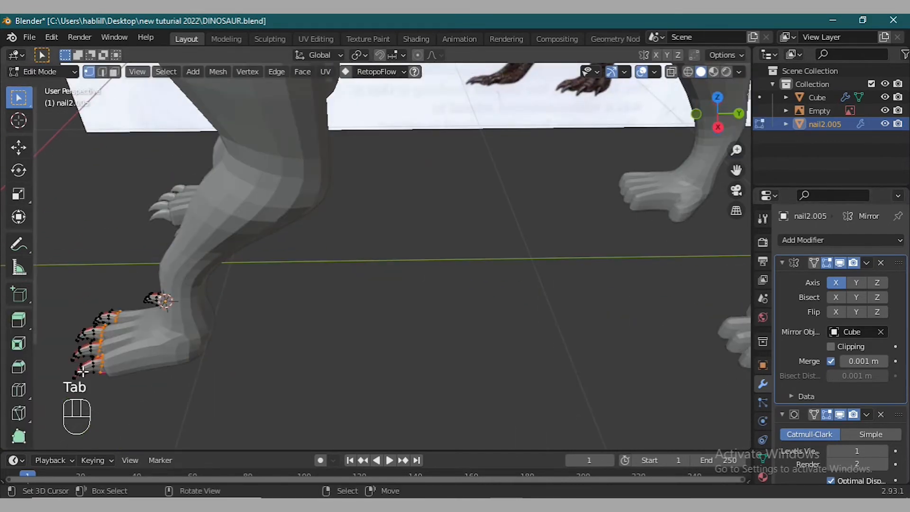
{"action": "key", "text": "ctrl+KP_Add"}
{"action": "key", "text": "ctrl+KP_Add"}
{"action": "key", "text": "ctrl+KP_Add"}
{"action": "key", "text": "ctrl+KP_Add"}
{"action": "key", "text": "ctrl+KP_Add"}
{"action": "key", "text": "ctrl+KP_Add"}
{"action": "key", "text": "shift+d"}
{"action": "left_click", "coordinate": [610, 358]}
{"action": "key", "text": "p"}
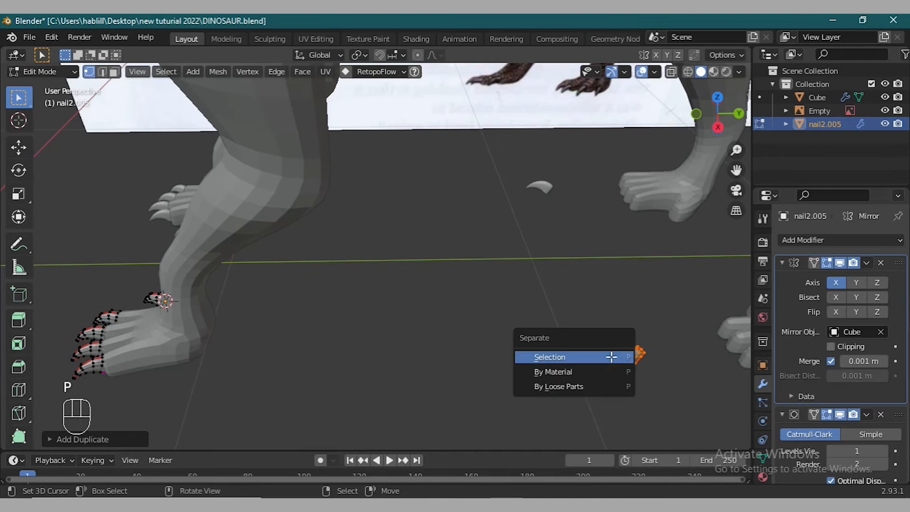
{"action": "left_click", "coordinate": [609, 356]}
{"action": "key", "text": "Tab"}
- Move the separated claw along Y to the hind foot, in front of the outermost toe
{"action": "key", "text": "g"}
{"action": "key", "text": "y"}
{"action": "left_click", "coordinate": [9, 389]}
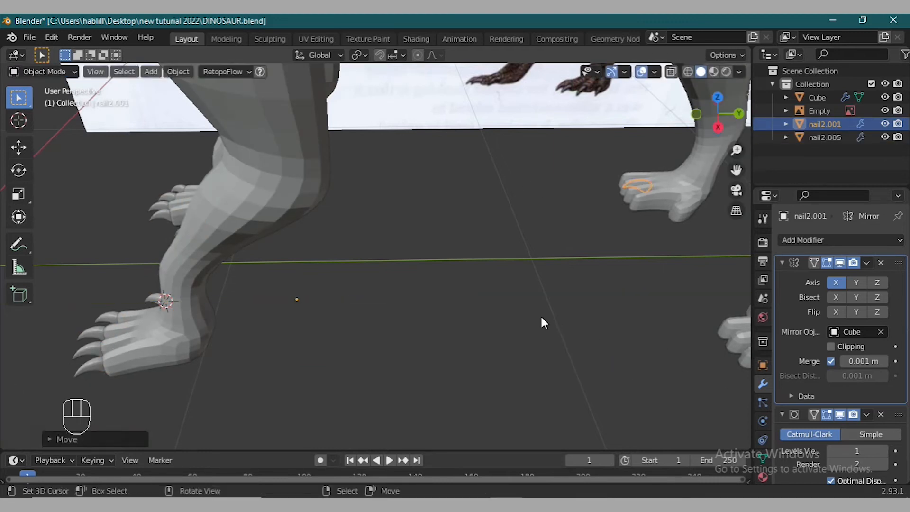
{"action": "middle_click_drag", "start_coordinate": [426, 275], "coordinate": [502, 293]}
{"action": "key", "text": "ctrl+KP_7"}
{"action": "key", "text": "ctrl+KP_2"}
{"action": "key", "text": "ctrl+KP_2"}
{"action": "key", "text": "ctrl+KP_2"}
{"action": "key", "text": "ctrl+KP_2"}
{"action": "key", "text": "ctrl+KP_2"}
{"action": "key", "text": "ctrl+KP_2"}
{"action": "key", "text": "ctrl+KP_2"}
{"action": "key", "text": "ctrl+KP_2"}
{"action": "key", "text": "ctrl+KP_2"}
{"action": "key", "text": "ctrl+KP_2"}
{"action": "key", "text": "KP_Add"}
{"action": "key", "text": "KP_Add"}
{"action": "key", "text": "KP_Add"}
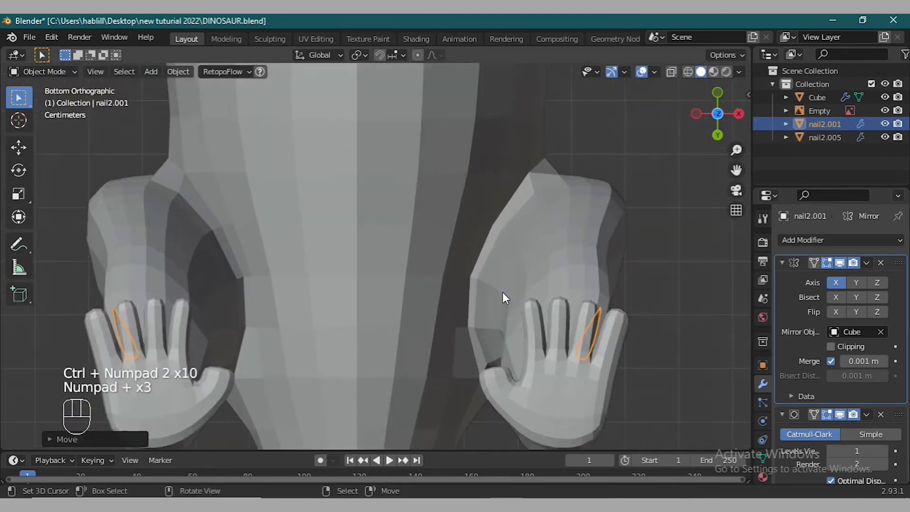
{"action": "key", "text": "KP_Add"}
{"action": "key", "text": "ctrl+KP_6"}
{"action": "key", "text": "ctrl+KP_6"}
{"action": "key", "text": "ctrl+KP_6"}
{"action": "key", "text": "ctrl+KP_6"}
{"action": "key", "text": "ctrl+KP_6"}
{"action": "key", "text": "ctrl+KP_6"}
{"action": "key", "text": "g"}
{"action": "key", "text": "y"}
{"action": "left_click", "coordinate": [489, 339]}
{"action": "mouse_move", "coordinate": [489, 339]}
{"action": "middle_mouse_down"}
{"action": "mouse_move", "coordinate": [507, 331]}
{"action": "mouse_move", "coordinate": [496, 337]}
{"action": "mouse_move", "coordinate": [498, 306]}
{"action": "mouse_move", "coordinate": [484, 323]}
{"action": "middle_mouse_up"}
- Snap the 3D cursor to the tip vertices of the body's outermost hind toe
{"action": "left_click", "coordinate": [507, 331]}
{"action": "key", "text": "Tab"}
{"action": "left_click", "coordinate": [688, 72]}
{"action": "middle_click_drag", "start_coordinate": [634, 163], "coordinate": [661, 148]}
{"action": "left_click_drag", "start_coordinate": [485, 291], "coordinate": [502, 327]}
{"action": "middle_click_drag", "start_coordinate": [521, 292], "coordinate": [525, 330]}
{"action": "key", "text": "shift+s"}
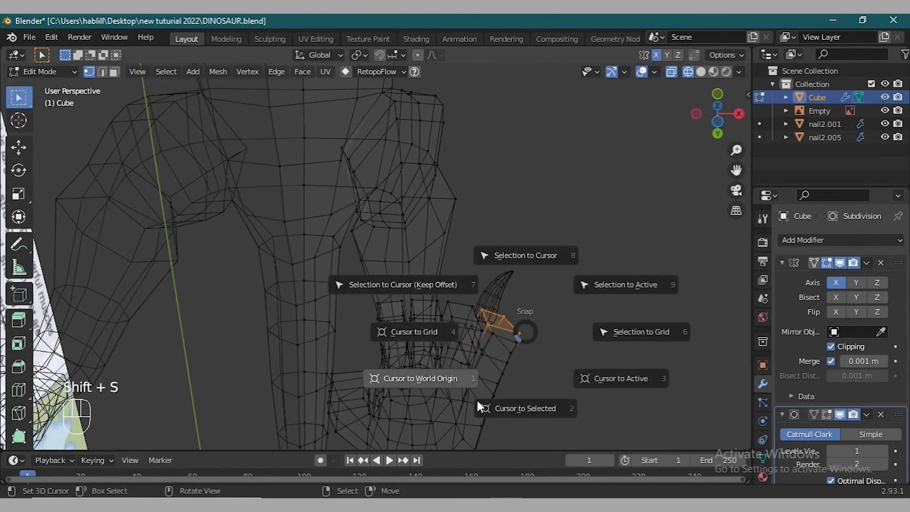
{"action": "left_click", "coordinate": [521, 406]}
{"action": "key", "text": "Tab"}
- Snap the 3D cursor to the base of the hind-foot claw and set the claw's origin to the cursor
{"action": "left_click", "coordinate": [511, 324]}
{"action": "key", "text": "Tab"}
{"action": "middle_click_drag", "start_coordinate": [485, 309], "coordinate": [470, 318]}
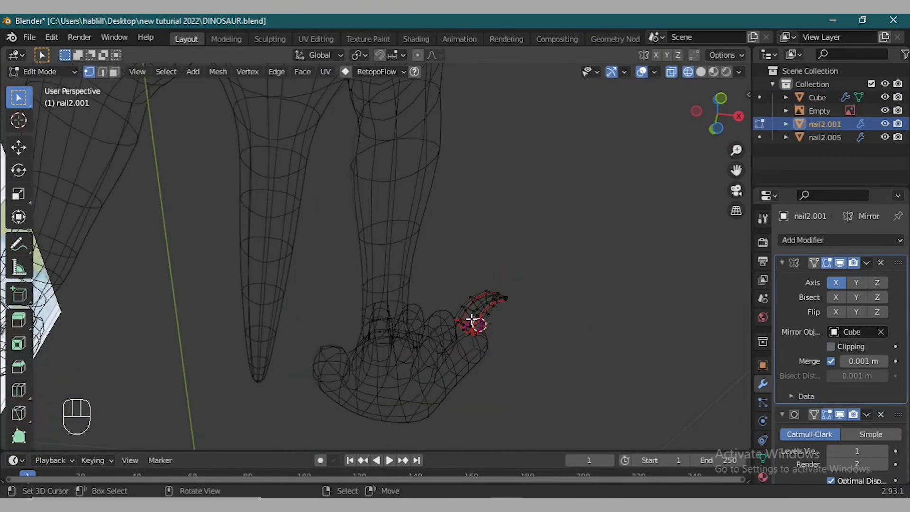
{"action": "key", "text": "shift+s"}
{"action": "left_click", "coordinate": [498, 404]}
{"action": "key", "text": "Tab"}
{"action": "left_click", "coordinate": [179, 71]}
{"action": "mouse_move", "coordinate": [223, 100]}
{"action": "left_click", "coordinate": [383, 134]}
- Return the 3D cursor to the outermost hind toe's tip and snap the claw onto it
{"action": "left_click", "coordinate": [476, 343]}
{"action": "key", "text": "Tab"}
{"action": "key", "text": "shift+s"}
{"action": "left_click", "coordinate": [483, 414]}
{"action": "key", "text": "Tab"}
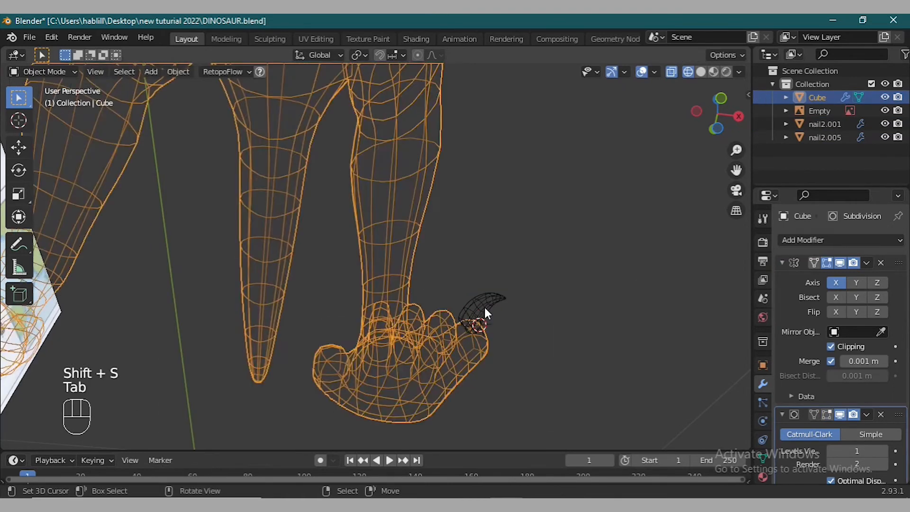
{"action": "left_click", "coordinate": [487, 310]}
{"action": "key", "text": "shift+s"}
{"action": "left_click", "coordinate": [492, 265]}
- Try to make copies of the claw for the remaining hind toes
{"action": "middle_click_drag", "start_coordinate": [489, 338], "coordinate": [469, 208]}
{"action": "key", "text": "shift+d"}
{"action": "left_click", "coordinate": [423, 253]}
{"action": "key", "text": "shift+d"}
{"action": "left_click", "coordinate": [426, 259]}
{"action": "key", "text": "shift+d"}
{"action": "left_click", "coordinate": [330, 258]}
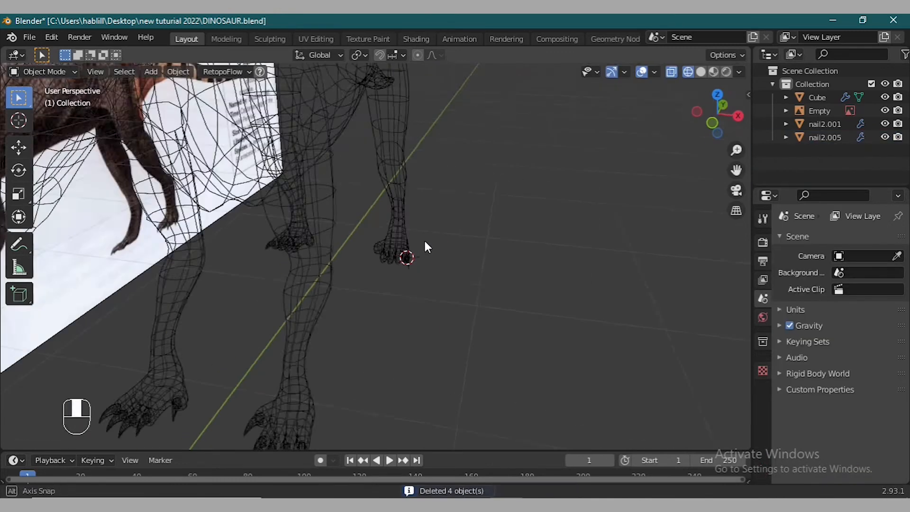
- Duplicate the front foot's other four claws, place the copies beside the hind foot and separate them into a new object
{"action": "key", "text": "Tab"}
{"action": "key", "text": "b"}
{"action": "left_click_drag", "start_coordinate": [295, 457], "coordinate": [292, 458]}
{"action": "key", "text": "ctrl+KP_Add"}
{"action": "key", "text": "ctrl+KP_Add"}
{"action": "key", "text": "ctrl+KP_Add"}
{"action": "key", "text": "ctrl+KP_Add"}
{"action": "key", "text": "ctrl+KP_Add"}
{"action": "key", "text": "ctrl+KP_Add"}
{"action": "key", "text": "shift+d"}
{"action": "left_click", "coordinate": [380, 280]}
{"action": "key", "text": "p"}
{"action": "left_click", "coordinate": [374, 311]}
{"action": "key", "text": "Tab"}
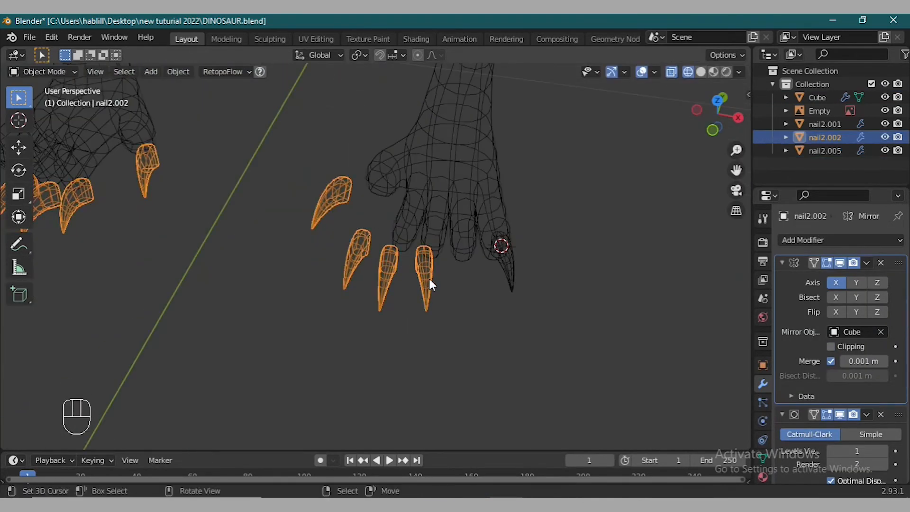
- Set a copied hind-foot claw's origin to the 3D cursor snapped to its base loop
{"action": "right_click", "coordinate": [430, 293], "text": "alt"}
{"action": "key", "text": "shift+s"}
{"action": "key", "text": "Tab"}
{"action": "left_click", "coordinate": [178, 71]}
{"action": "left_click", "coordinate": [337, 125]}
- Snap the copied claws onto the tips of the remaining hind toes using the 3D cursor
{"action": "right_click", "coordinate": [470, 313]}
{"action": "key", "text": "Tab"}
{"action": "right_click", "coordinate": [452, 283], "text": "shift"}
{"action": "middle_click_drag", "start_coordinate": [491, 351], "coordinate": [495, 330]}
{"action": "left_click", "coordinate": [701, 72]}
{"action": "right_click", "coordinate": [477, 294], "text": "alt"}
{"action": "key", "text": "shift+s"}
{"action": "key", "text": "Tab"}
{"action": "right_click", "coordinate": [424, 298]}
{"action": "key", "text": "shift+s"}
- Select all the hind-foot claws and join them into one object
{"action": "mouse_move", "coordinate": [443, 237]}
{"action": "middle_mouse_down"}
{"action": "mouse_move", "coordinate": [463, 278]}
{"action": "mouse_move", "coordinate": [508, 255]}
{"action": "mouse_move", "coordinate": [691, 337]}
{"action": "mouse_move", "coordinate": [447, 246]}
{"action": "middle_mouse_up"}
{"action": "right_click", "coordinate": [447, 246], "text": "shift"}
{"action": "key", "text": "ctrl+j"}
- Check the whole dinosaur and its claws from the side and in a wireframe perspective view
{"action": "key", "text": "KP_3"}
{"action": "key", "text": "ctrl+KP_4"}
{"action": "key", "text": "ctrl+KP_4"}
{"action": "key", "text": "ctrl+KP_8"}
{"action": "key", "text": "ctrl+KP_8"}
{"action": "key", "text": "KP_Add"}
{"action": "key", "text": "KP_Add"}
{"action": "key", "text": "KP_Add"}
{"action": "key", "text": "KP_Add"}
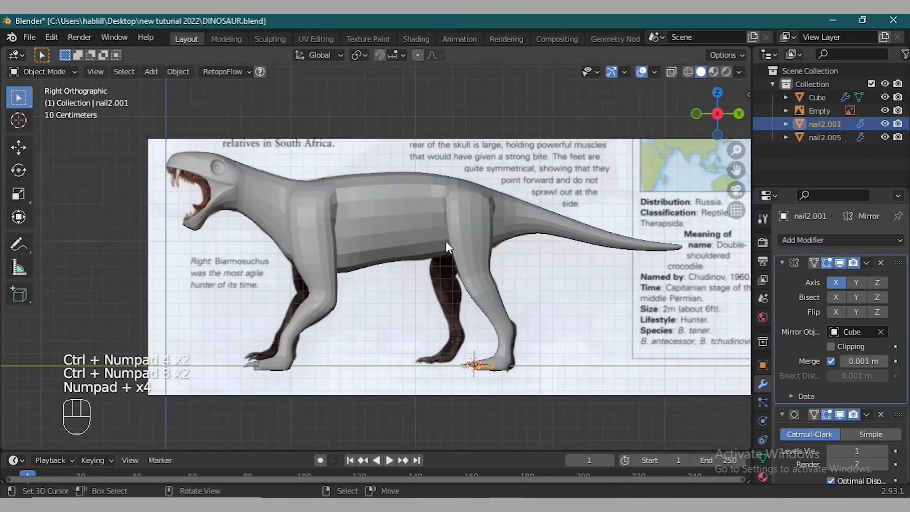
{"action": "left_click", "coordinate": [688, 72]}
{"action": "middle_click_drag", "start_coordinate": [593, 124], "coordinate": [644, 144]}
{"action": "left_click_drag", "start_coordinate": [736, 170], "coordinate": [238, 175]}
{"action": "scroll", "coordinate": [239, 175], "scroll_direction": "up", "scroll_amount": 4}
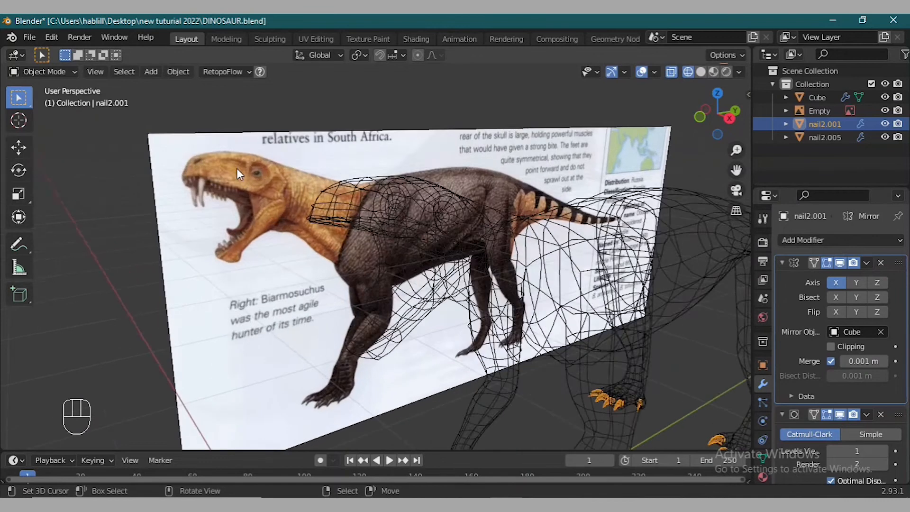
{"action": "scroll", "coordinate": [237, 178], "scroll_direction": "down", "scroll_amount": 4}
- Reset the 3D cursor to the world origin, add a cube there and scale its mesh down to about 0.23
{"action": "key", "text": "shift+s"}
{"action": "left_click", "coordinate": [355, 341]}
{"action": "key", "text": "shift+a"}
{"action": "mouse_move", "coordinate": [341, 226]}
{"action": "left_click", "coordinate": [446, 240]}
{"action": "key", "text": "Tab"}
{"action": "key", "text": "s"}
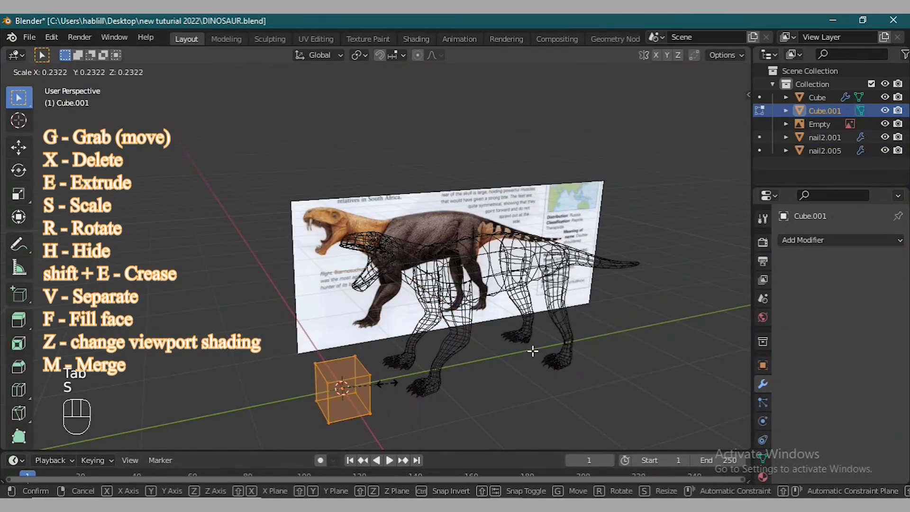
{"action": "left_click", "coordinate": [387, 381]}
- Add a Subdivision Surface modifier to the new cube
{"action": "key", "text": "KP_3"}
{"action": "left_click", "coordinate": [701, 73]}
{"action": "scroll", "coordinate": [361, 316], "scroll_direction": "up", "scroll_amount": 3}
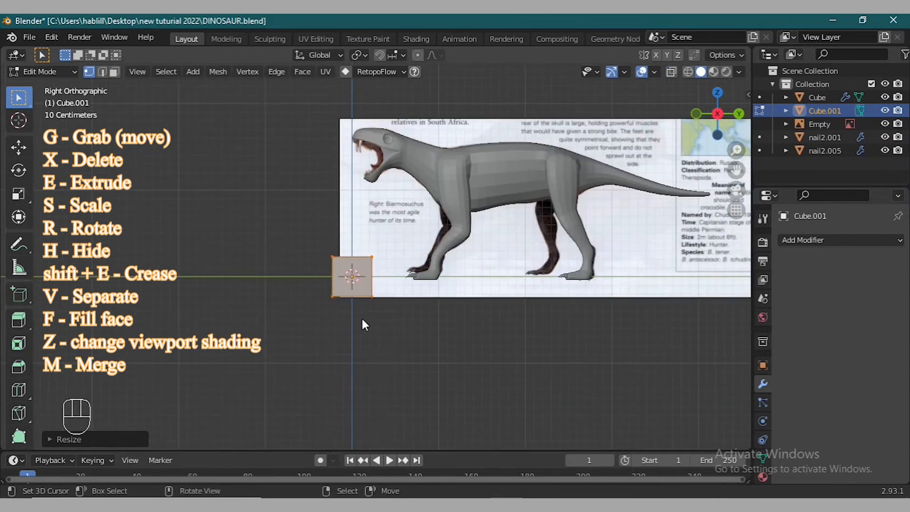
{"action": "key", "text": "Tab"}
{"action": "key", "text": "Tab"}
{"action": "left_click", "coordinate": [840, 240]}
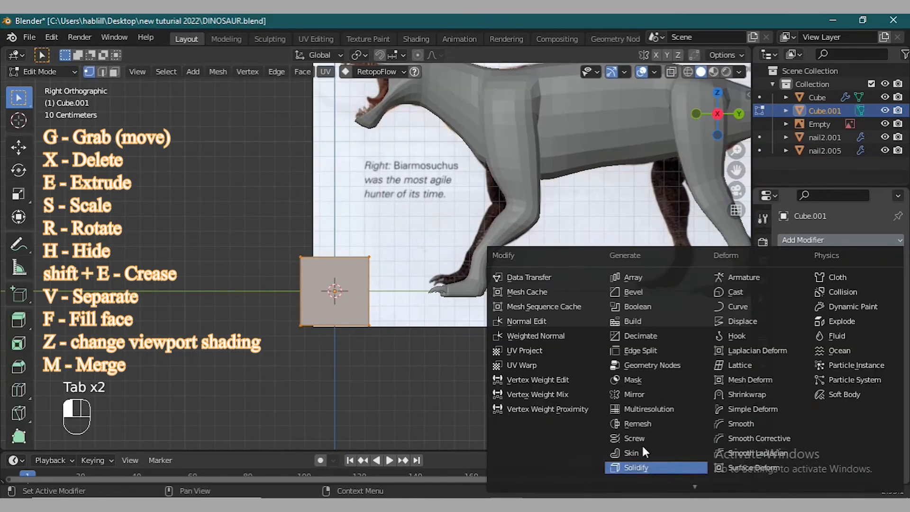
{"action": "left_click", "coordinate": [630, 429]}
{"action": "left_click_drag", "start_coordinate": [385, 284], "coordinate": [384, 284]}
{"action": "key", "text": "s"}
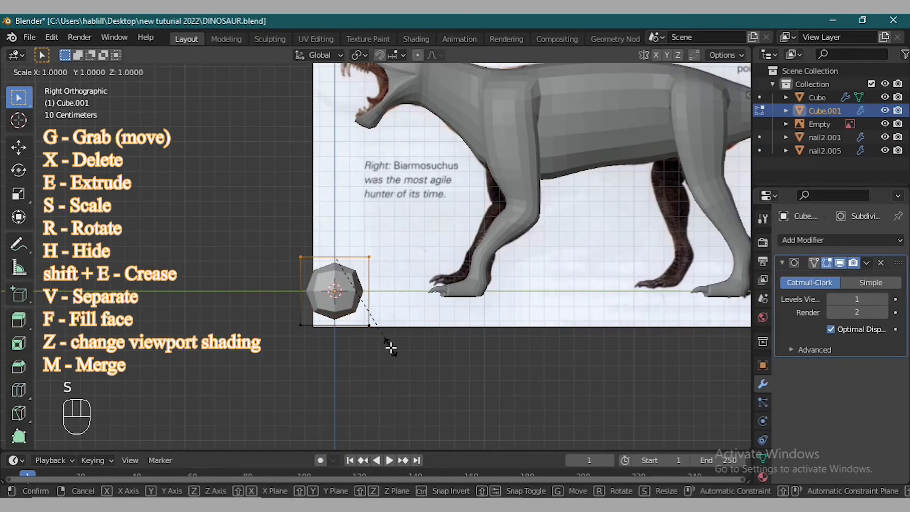
{"action": "key", "text": "Escape"}
{"action": "key", "text": "shift+e"}
{"action": "key", "text": "Escape"}
- Set the edge crease of the cube's top edges to 1
{"action": "middle_click_drag", "start_coordinate": [406, 298], "coordinate": [400, 343]}
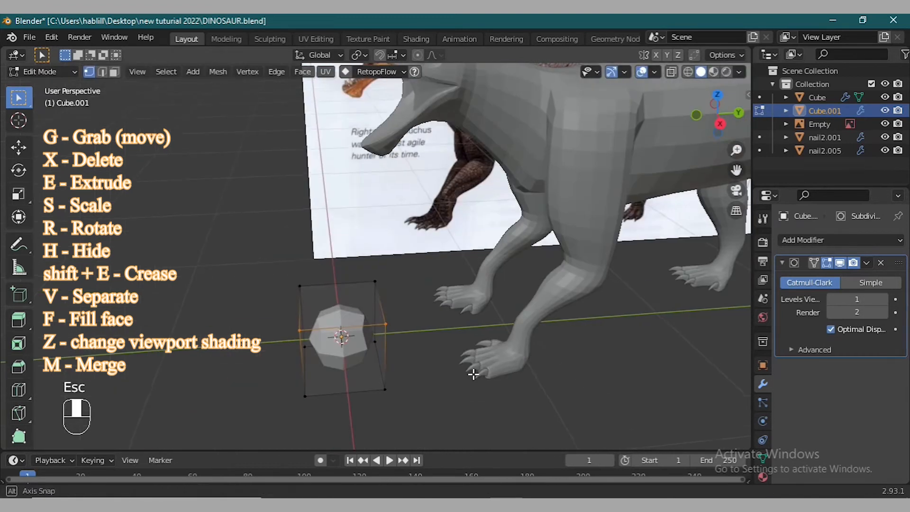
{"action": "key", "text": "shift+e"}
{"action": "key", "text": "KP_Enter"}
{"action": "key", "text": "KP_3"}
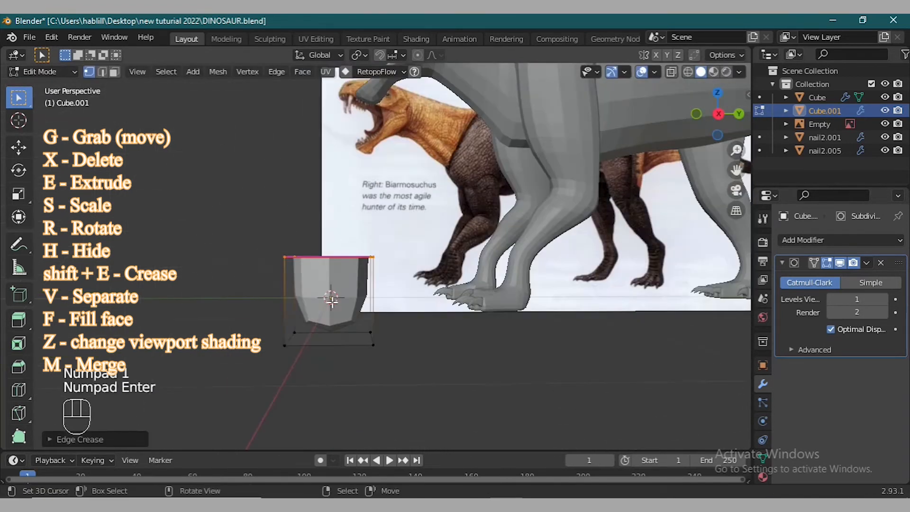
- Extrude the cube's bottom face downwards and scale the new end in slightly
{"action": "key", "text": "e"}
{"action": "key", "text": "Escape"}
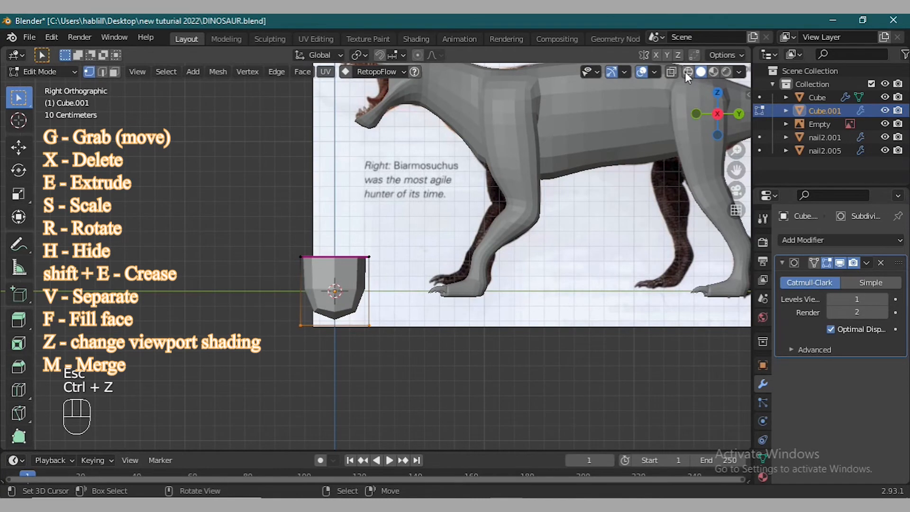
{"action": "left_click", "coordinate": [687, 72]}
{"action": "key", "text": "e"}
{"action": "left_click", "coordinate": [456, 370]}
{"action": "key", "text": "s"}
{"action": "left_click", "coordinate": [408, 366]}
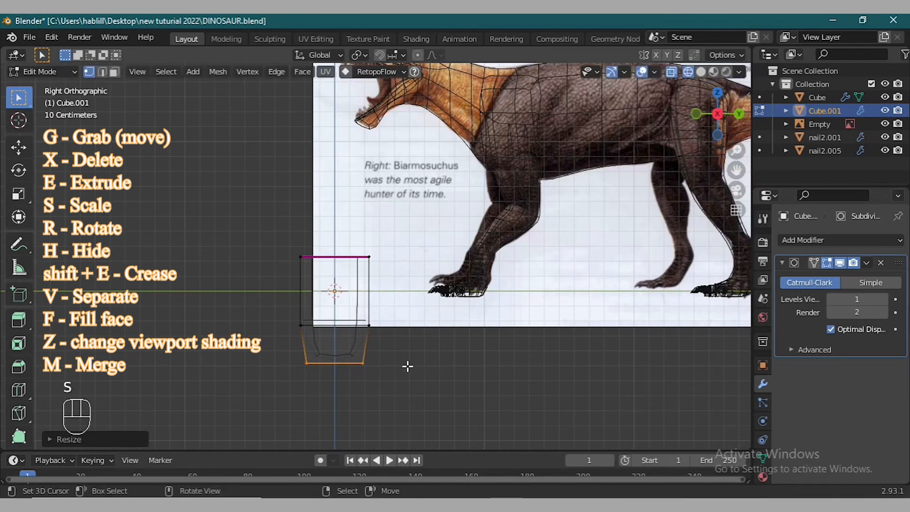
- Extrude the lower end further down, scale the new end in, and move the lower rings up along Z
{"action": "key", "text": "e"}
{"action": "left_click", "coordinate": [461, 400]}
{"action": "key", "text": "s"}
{"action": "left_click", "coordinate": [386, 392]}
{"action": "scroll", "coordinate": [300, 255], "scroll_direction": "down", "scroll_amount": 1}
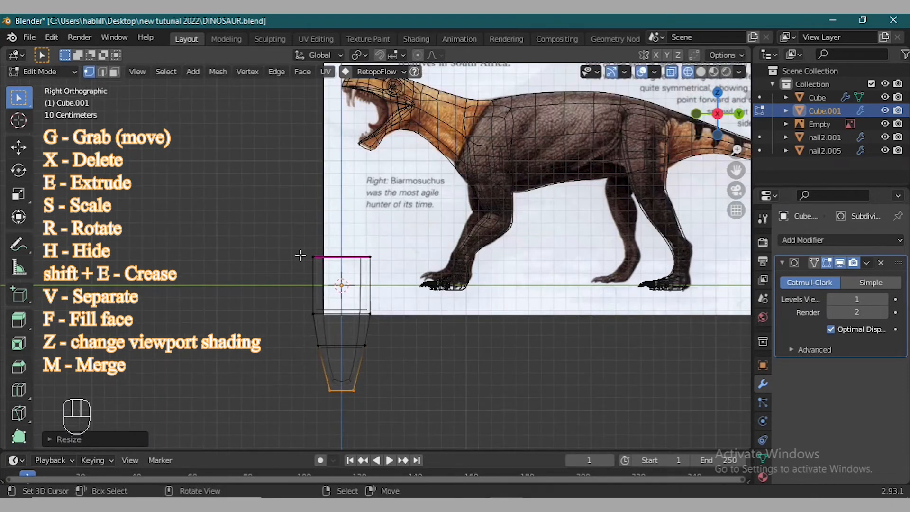
{"action": "key", "text": "g"}
{"action": "key", "text": "z"}
{"action": "left_click", "coordinate": [397, 367]}
- Extrude the bottom end into a narrow tip and shift the tip slightly along +Y
{"action": "left_click_drag", "start_coordinate": [308, 342], "coordinate": [416, 426]}
{"action": "key", "text": "e"}
{"action": "left_click", "coordinate": [446, 432]}
{"action": "key", "text": "s"}
{"action": "left_click", "coordinate": [384, 411]}
{"action": "key", "text": "g"}
{"action": "key", "text": "y"}
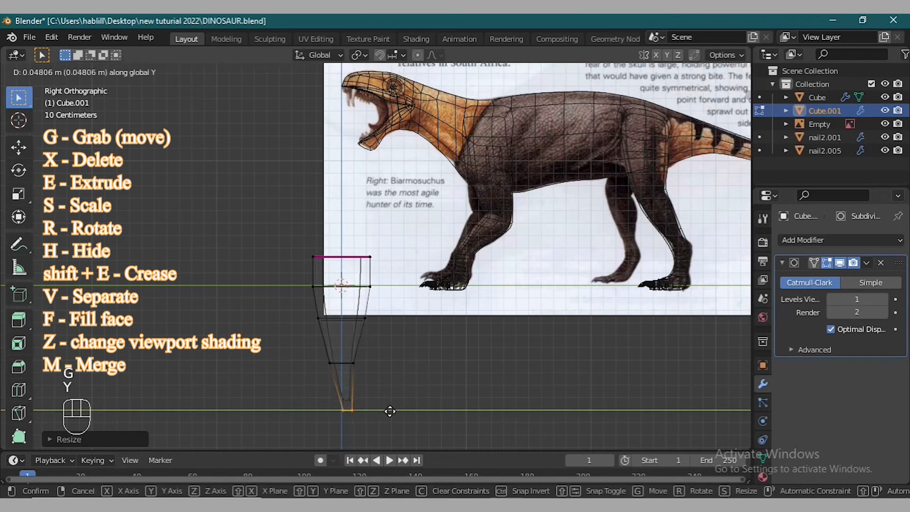
{"action": "left_click", "coordinate": [394, 410]}
- Shift the ring just above the tip slightly along Y
{"action": "left_click_drag", "start_coordinate": [310, 345], "coordinate": [376, 386]}
{"action": "key", "text": "g"}
{"action": "key", "text": "y"}
{"action": "left_click", "coordinate": [382, 385]}
{"action": "mouse_move", "coordinate": [302, 332]}
{"action": "middle_mouse_down"}
{"action": "mouse_move", "coordinate": [306, 357]}
{"action": "mouse_move", "coordinate": [310, 324]}
{"action": "middle_mouse_up"}
{"action": "key", "text": "Tab"}
{"action": "key", "text": "Tab"}
- Switch to solid shading and scale the selected part of the tapered mesh along X
{"action": "mouse_move", "coordinate": [341, 290]}
{"action": "middle_mouse_down"}
{"action": "mouse_move", "coordinate": [406, 378]}
{"action": "mouse_move", "coordinate": [443, 337]}
{"action": "middle_mouse_up"}
{"action": "key", "text": "s"}
{"action": "key", "text": "Escape"}
{"action": "left_click", "coordinate": [700, 74]}
{"action": "left_click", "coordinate": [19, 98]}
{"action": "middle_click_drag", "start_coordinate": [405, 362], "coordinate": [431, 382]}
{"action": "key", "text": "s"}
{"action": "key", "text": "y"}
{"action": "key", "text": "Escape"}
{"action": "key", "text": "s"}
{"action": "key", "text": "x"}
{"action": "left_click", "coordinate": [439, 395]}
- Mark seams along the tapered mesh's lengthwise centre edge loop and around its top rim
{"action": "middle_click_drag", "start_coordinate": [390, 335], "coordinate": [349, 313]}
{"action": "left_click", "coordinate": [218, 72]}
{"action": "left_click", "coordinate": [275, 71]}
{"action": "left_click", "coordinate": [373, 308]}
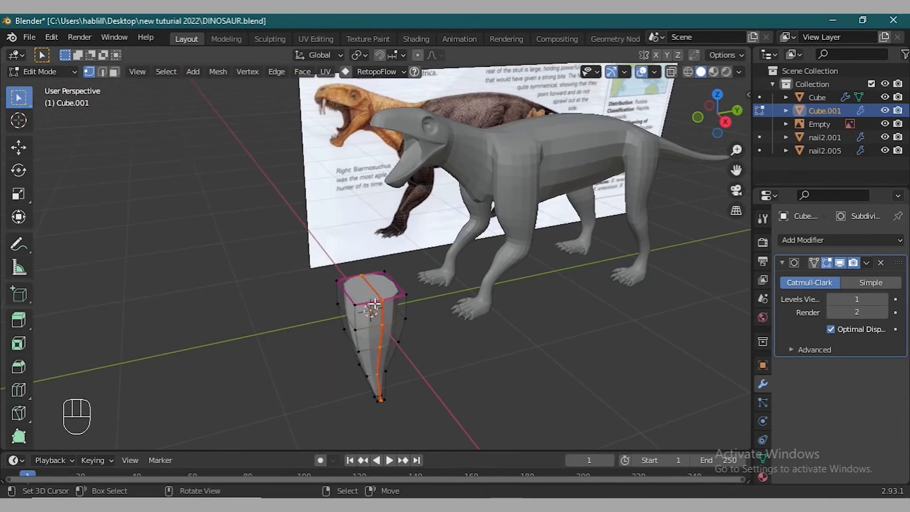
{"action": "left_click", "coordinate": [248, 72]}
{"action": "left_click", "coordinate": [297, 303]}
{"action": "left_click", "coordinate": [247, 71]}
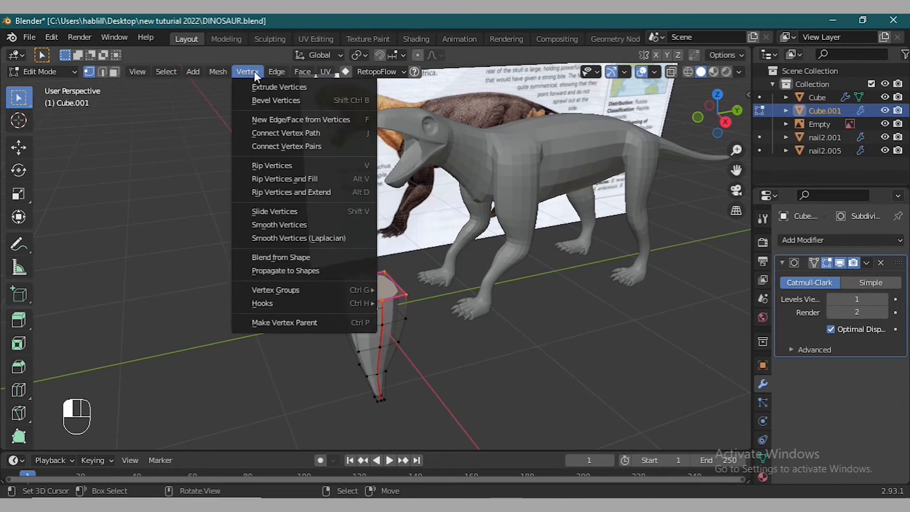
{"action": "left_click", "coordinate": [321, 303]}
{"action": "left_click", "coordinate": [278, 73]}
{"action": "left_click", "coordinate": [306, 318]}
- Split the 3D viewport and switch the new area to the UV Editor
{"action": "scroll", "coordinate": [421, 288], "scroll_direction": "down", "scroll_amount": 2}
{"action": "left_click_drag", "start_coordinate": [546, 92], "coordinate": [422, 88]}
{"action": "left_click", "coordinate": [440, 55]}
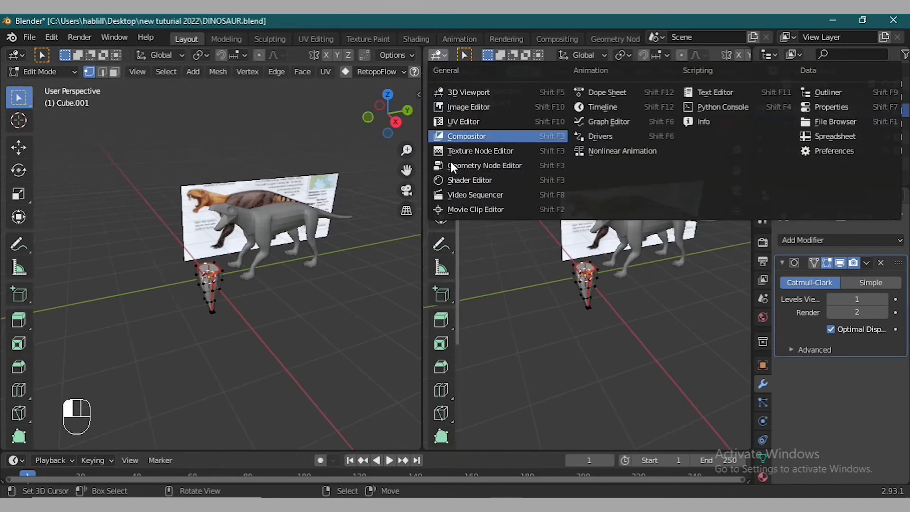
{"action": "left_click", "coordinate": [463, 122]}
- Unwrap the whole tapered mesh and scale one of its UV islands
{"action": "key", "text": "a"}
{"action": "key", "text": "u"}
{"action": "left_click", "coordinate": [274, 268]}
{"action": "key", "text": "l"}
{"action": "key", "text": "s"}
{"action": "left_click", "coordinate": [625, 345]}
{"action": "scroll", "coordinate": [254, 300], "scroll_direction": "up", "scroll_amount": 5}
{"action": "key", "text": "Tab"}
{"action": "middle_click_drag", "start_coordinate": [225, 290], "coordinate": [229, 319]}
{"action": "key", "text": "Tab"}
{"action": "left_click_drag", "start_coordinate": [117, 234], "coordinate": [231, 280]}
{"action": "middle_click_drag", "start_coordinate": [231, 280], "coordinate": [255, 305]}
{"action": "key", "text": "shift+s"}
{"action": "left_click", "coordinate": [200, 308]}
{"action": "middle_click_drag", "start_coordinate": [201, 310], "coordinate": [185, 299]}
- Cut an edge loop just below the top rim and snap the 3D cursor to it
{"action": "left_click", "coordinate": [18, 390]}
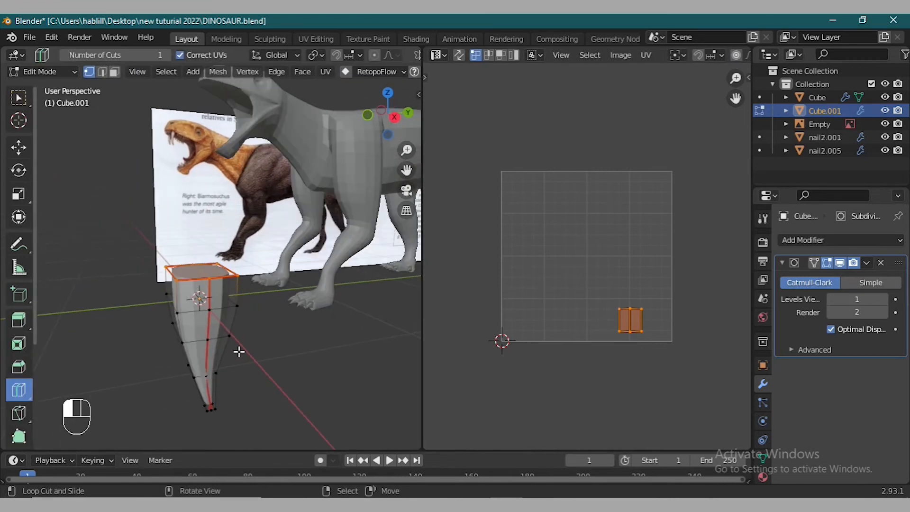
{"action": "left_click", "coordinate": [19, 97]}
{"action": "key", "text": "shift+s"}
{"action": "left_click", "coordinate": [230, 378]}
{"action": "key", "text": "Tab"}
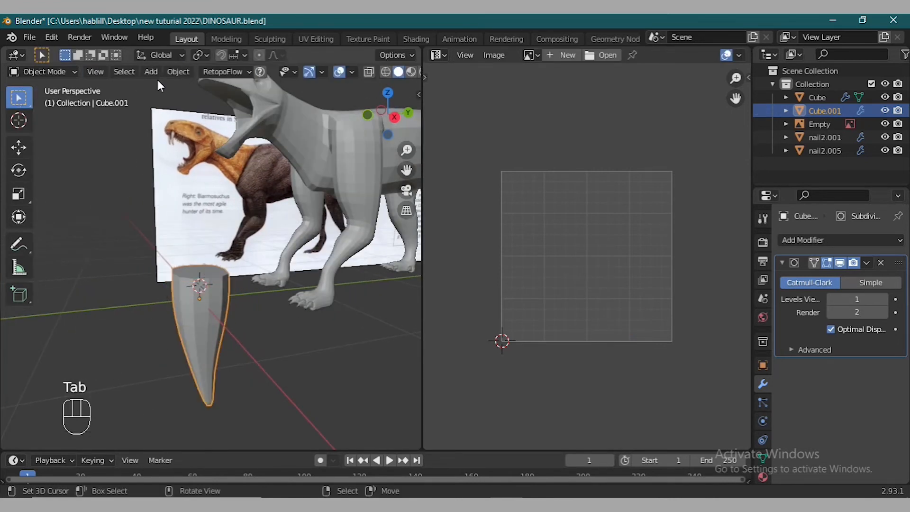
- Set the tapered object's origin to the 3D cursor and merge the UV Editor area back into the 3D viewport
{"action": "left_click", "coordinate": [178, 72]}
{"action": "mouse_move", "coordinate": [223, 100]}
{"action": "left_click", "coordinate": [325, 129]}
{"action": "key", "text": "KP_3"}
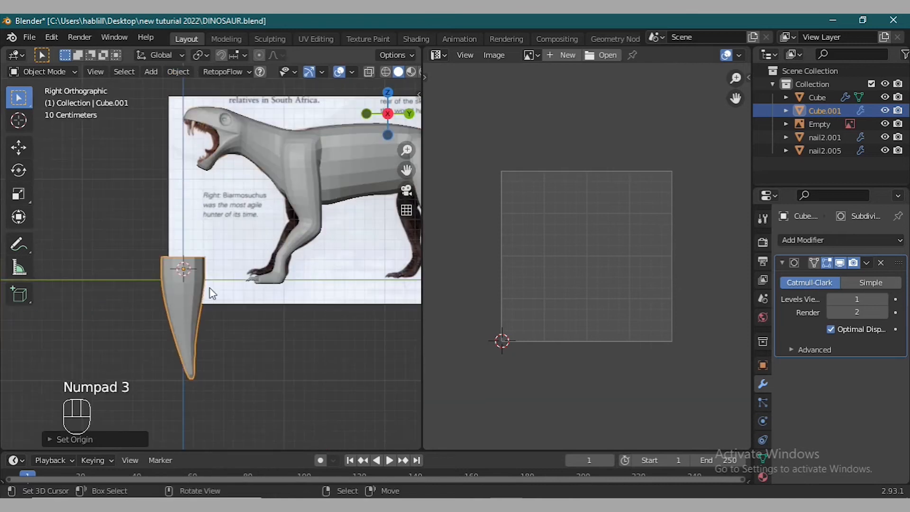
{"action": "left_click_drag", "start_coordinate": [425, 49], "coordinate": [467, 95]}
- Scale the tapered tooth down to about half and raise it along Z to sit in front of the dinosaur's mouth
{"action": "key", "text": "s"}
{"action": "left_click", "coordinate": [384, 270]}
{"action": "key", "text": "g"}
{"action": "key", "text": "z"}
{"action": "left_click", "coordinate": [435, 392]}
{"action": "left_click_drag", "start_coordinate": [737, 168], "coordinate": [720, 304]}
{"action": "scroll", "coordinate": [320, 220], "scroll_direction": "up", "scroll_amount": 2}
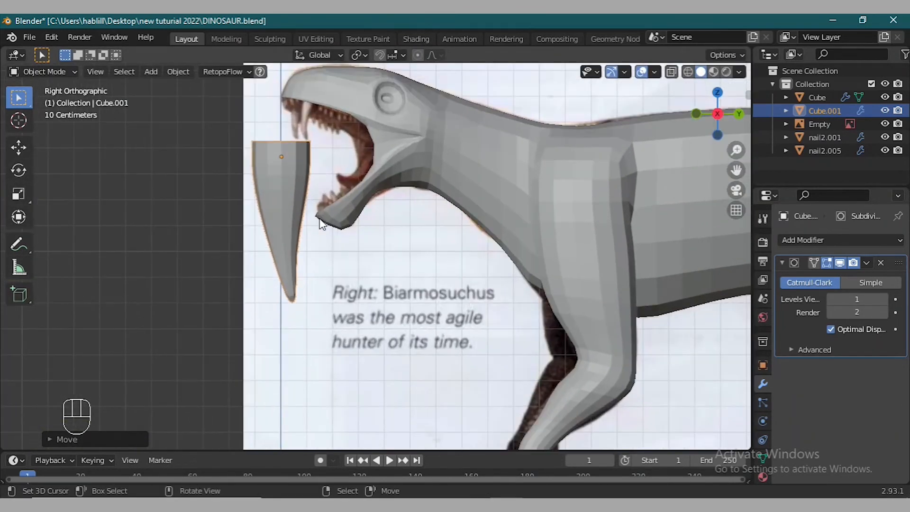
- Turn on proportional editing and shift the tooth's middle ring about -0.013 m along Y
{"action": "key", "text": "Tab"}
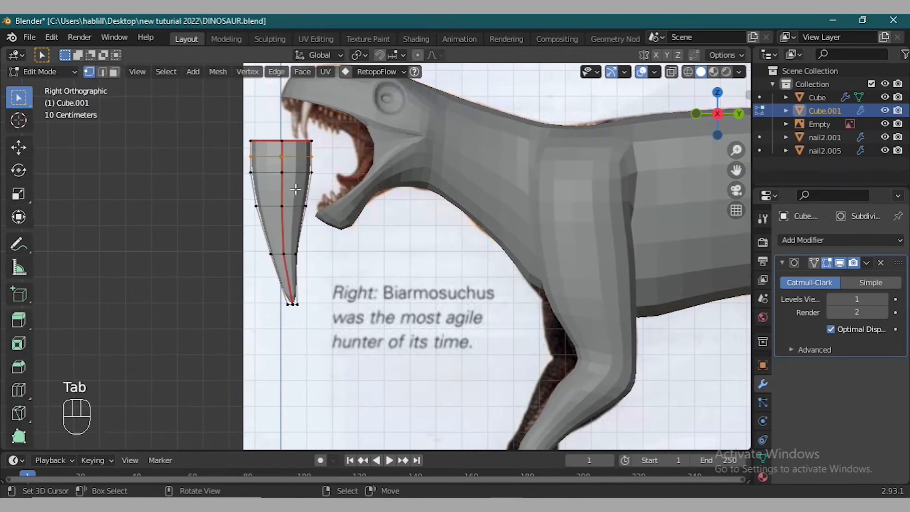
{"action": "key", "text": "g"}
{"action": "key", "text": "y"}
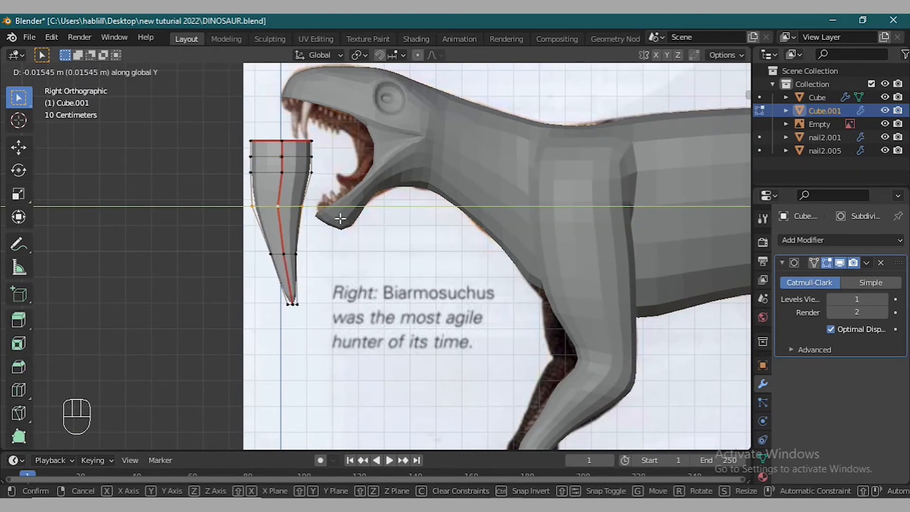
{"action": "key", "text": "Escape"}
{"action": "key", "text": "o"}
{"action": "key", "text": "g"}
{"action": "key", "text": "y"}
{"action": "key", "text": "Escape"}
{"action": "key", "text": "g"}
{"action": "key", "text": "y"}
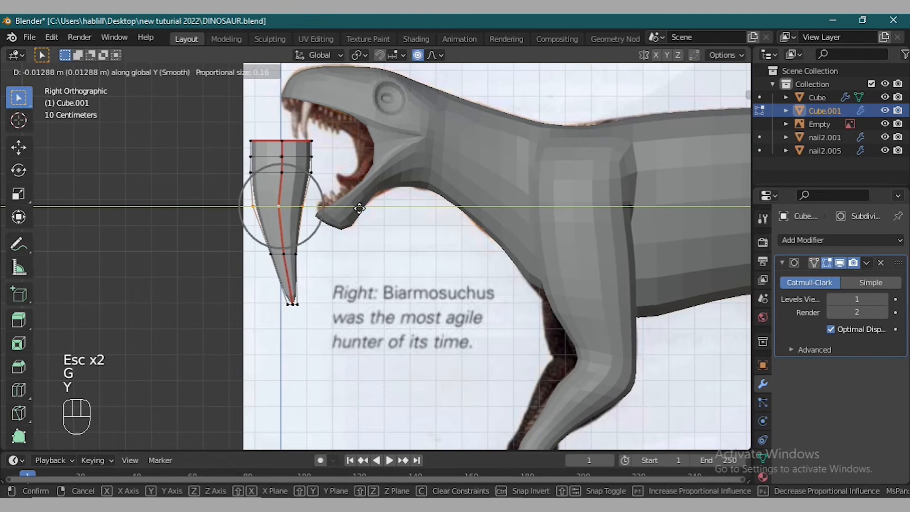
{"action": "left_click", "coordinate": [359, 209]}
- Shift the ring above the tooth's tip slightly along -Y with proportional editing
{"action": "key", "text": "g"}
{"action": "key", "text": "y"}
{"action": "key", "text": "Tab"}
{"action": "key", "text": "Tab"}
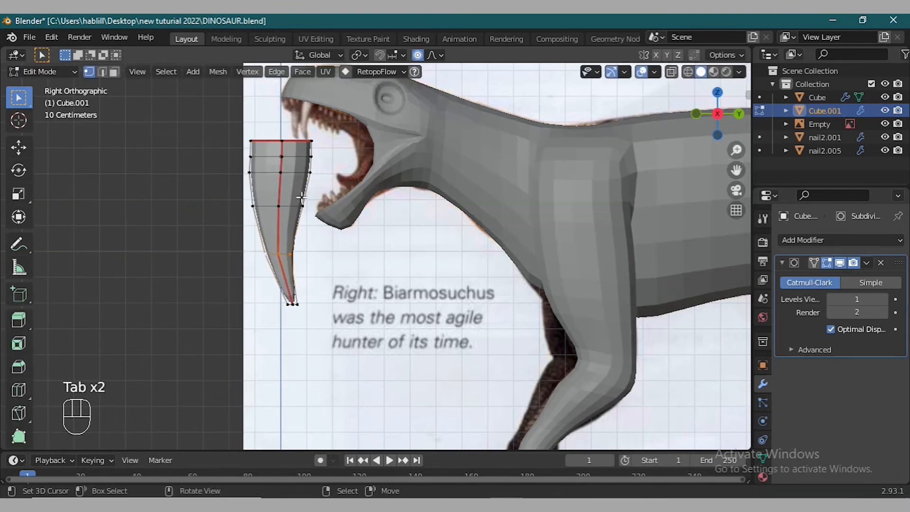
- Turn on X-ray, shift the tooth's top ring along +Y and the ring below it along -Y
{"action": "left_click", "coordinate": [673, 73]}
{"action": "key", "text": "g"}
{"action": "key", "text": "y"}
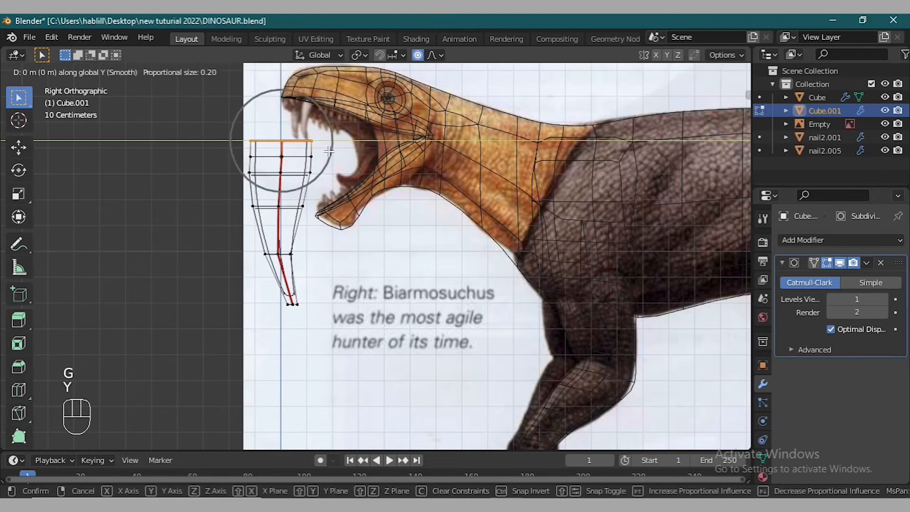
{"action": "left_click", "coordinate": [333, 155]}
{"action": "key", "text": "g"}
{"action": "key", "text": "y"}
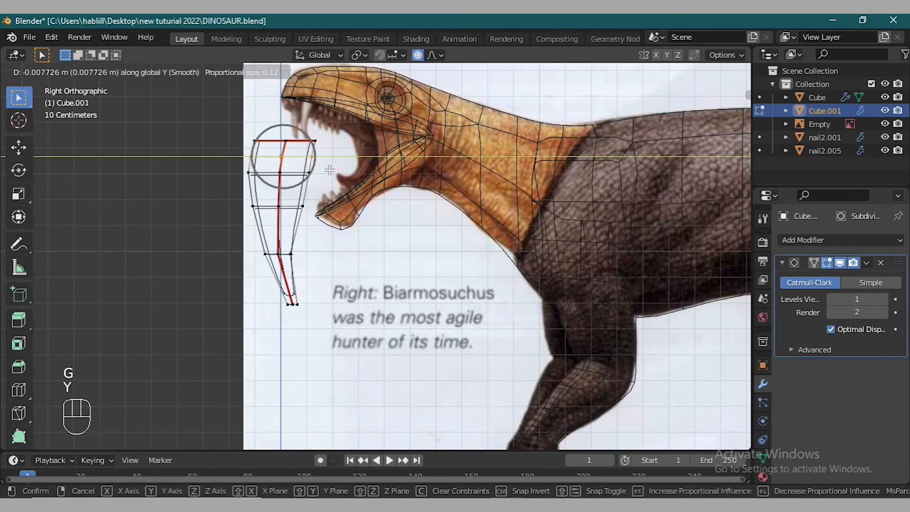
{"action": "left_click", "coordinate": [317, 173]}
- Refine the tooth's curve by shifting the next rings along Y, and rescale the lower end
{"action": "key", "text": "g"}
{"action": "key", "text": "y"}
{"action": "left_click", "coordinate": [319, 197]}
{"action": "key", "text": "g"}
{"action": "key", "text": "y"}
{"action": "left_click", "coordinate": [285, 303]}
{"action": "key", "text": "s"}
{"action": "left_click", "coordinate": [290, 302]}
- In solid shading, raise the whole tooth about 0.16 m along Z and scale it down
{"action": "key", "text": "Tab"}
{"action": "left_click", "coordinate": [702, 73]}
{"action": "key", "text": "g"}
{"action": "key", "text": "z"}
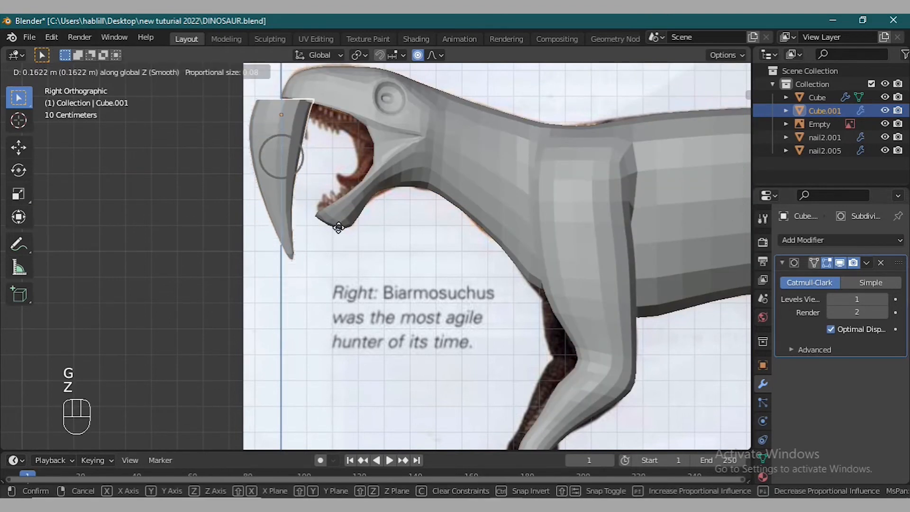
{"action": "left_click", "coordinate": [339, 228]}
{"action": "key", "text": "s"}
{"action": "left_click", "coordinate": [309, 204]}
- Turn off proportional editing, scale the tooth further and move it along Y towards the upper jaw
{"action": "left_click", "coordinate": [418, 55]}
{"action": "key", "text": "KP_1"}
{"action": "key", "text": "s"}
{"action": "left_click", "coordinate": [513, 177]}
{"action": "middle_click_drag", "start_coordinate": [513, 178], "coordinate": [553, 249]}
{"action": "key", "text": "KP_3"}
{"action": "key", "text": "g"}
{"action": "key", "text": "y"}
{"action": "left_click", "coordinate": [328, 189]}
- In wireframe shading, scale, rotate and move the tooth to match the long upper fang in the reference image
{"action": "mouse_move", "coordinate": [736, 169]}
{"action": "left_mouse_down"}
{"action": "mouse_move", "coordinate": [748, 190]}
{"action": "mouse_move", "coordinate": [477, 177]}
{"action": "left_mouse_up"}
{"action": "scroll", "coordinate": [619, 203], "scroll_direction": "up", "scroll_amount": 2}
{"action": "key", "text": "shift+z"}
{"action": "scroll", "coordinate": [561, 214], "scroll_direction": "up", "scroll_amount": 1}
{"action": "key", "text": "s"}
{"action": "left_click", "coordinate": [581, 220]}
{"action": "key", "text": "g"}
{"action": "left_click", "coordinate": [577, 205]}
{"action": "key", "text": "r"}
{"action": "left_click", "coordinate": [588, 219]}
{"action": "key", "text": "g"}
{"action": "left_click", "coordinate": [576, 231]}
- In front view, move the tooth along X to the side of the upper jaw and scale it along X
{"action": "key", "text": "KP_1"}
{"action": "key", "text": "g"}
{"action": "key", "text": "x"}
{"action": "left_click", "coordinate": [670, 220]}
{"action": "key", "text": "shift+z"}
{"action": "key", "text": "s"}
{"action": "key", "text": "x"}
{"action": "left_click", "coordinate": [681, 234]}
- Fine-tune the tooth's X position so its root sits at the edge of the upper jaw
{"action": "middle_click_drag", "start_coordinate": [676, 234], "coordinate": [672, 288]}
{"action": "key", "text": "g"}
{"action": "key", "text": "x"}
{"action": "left_click", "coordinate": [614, 250]}
{"action": "key", "text": "g"}
{"action": "key", "text": "x"}
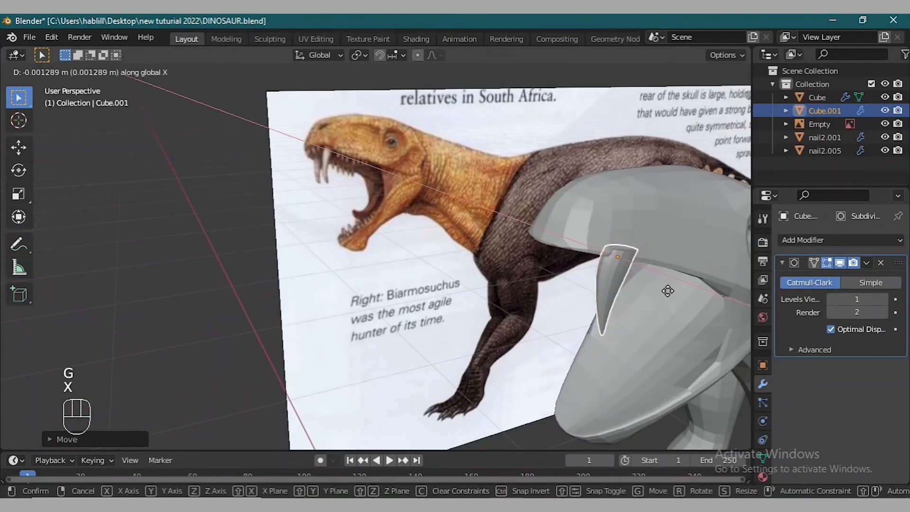
{"action": "left_click", "coordinate": [678, 286]}
- Add a Mirror modifier to the tooth
{"action": "key", "text": "KP_1"}
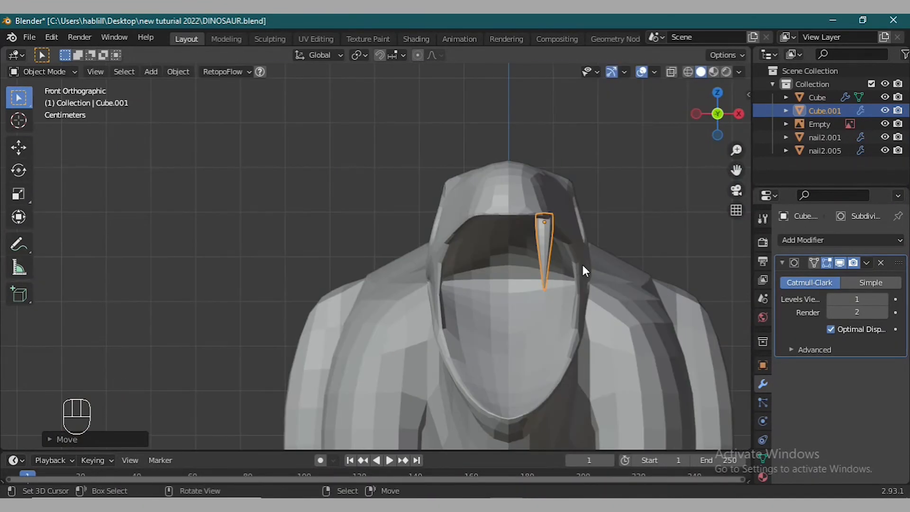
{"action": "left_click", "coordinate": [841, 240]}
{"action": "scroll", "coordinate": [645, 369], "scroll_direction": "down", "scroll_amount": 1}
{"action": "left_click", "coordinate": [636, 369]}
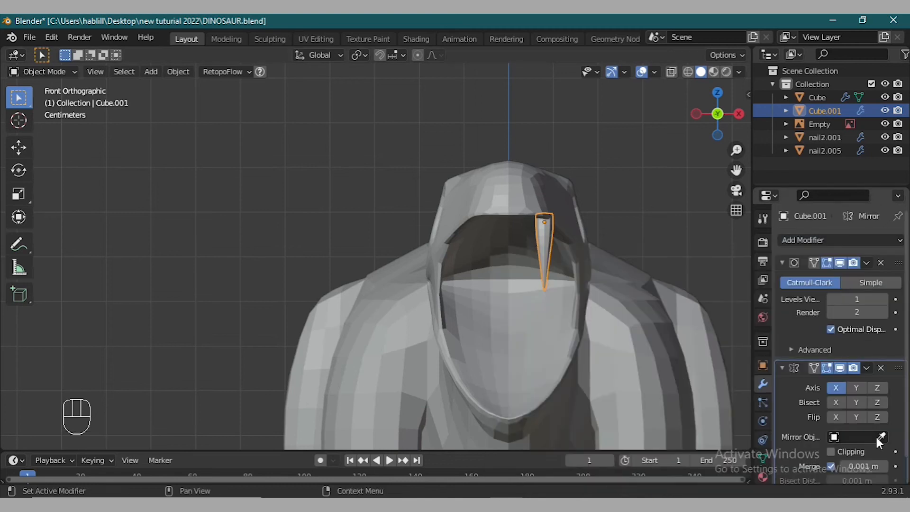
- Set the dinosaur body as the mirror object of the tooth's Mirror modifier and reselect the tooth
{"action": "left_click", "coordinate": [879, 437]}
{"action": "left_click", "coordinate": [550, 285]}
{"action": "right_click", "coordinate": [628, 315]}
{"action": "right_click", "coordinate": [547, 250]}
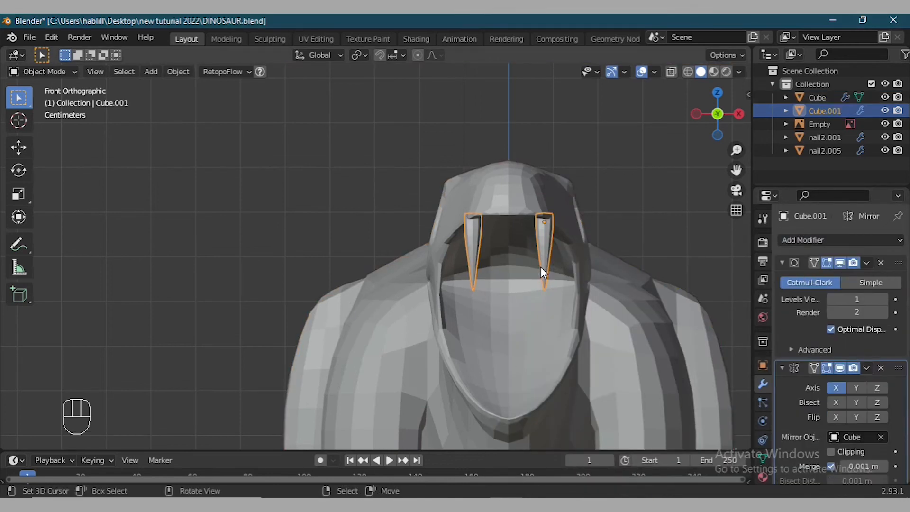
- Duplicate the upper fang, flip the copy with a Z scale of -1 and move it along Z to the lower jaw
{"action": "key", "text": "shift+d"}
{"action": "left_click", "coordinate": [538, 328]}
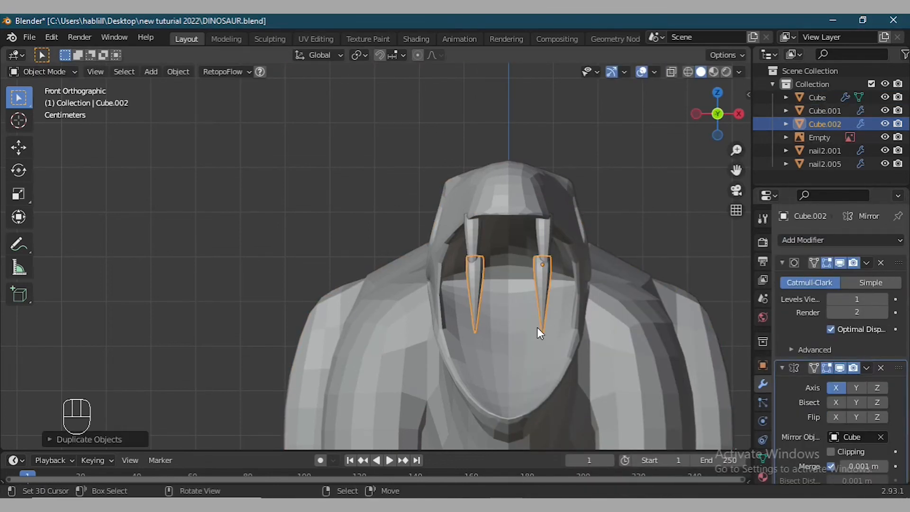
{"action": "key", "text": "s"}
{"action": "key", "text": "z"}
{"action": "key", "text": "KP_Subtract"}
{"action": "key", "text": "KP_1"}
{"action": "key", "text": "KP_Enter"}
{"action": "key", "text": "g"}
{"action": "key", "text": "z"}
{"action": "left_click", "coordinate": [543, 76]}
{"action": "middle_click_drag", "start_coordinate": [619, 230], "coordinate": [591, 235]}
- In side view, rotate, move and scale the flipped fang so it sits at the front of the lower jaw
{"action": "key", "text": "KP_3"}
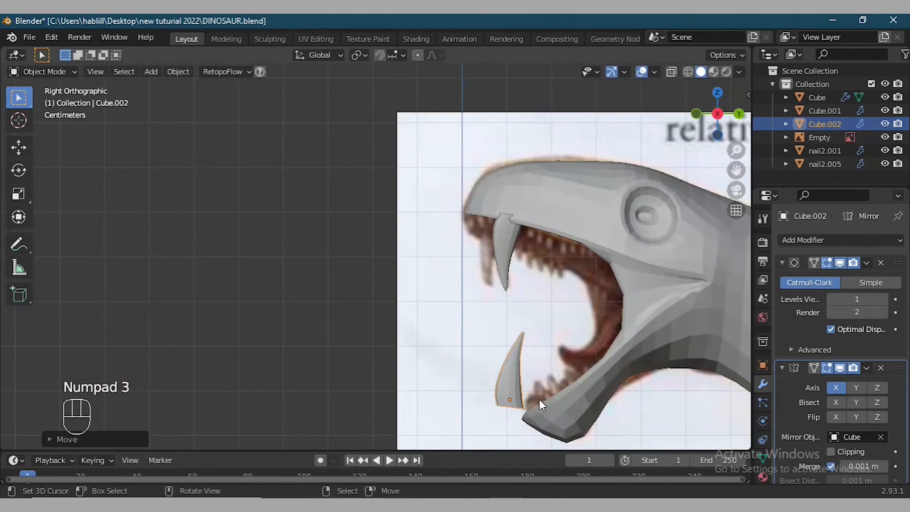
{"action": "key", "text": "r"}
{"action": "left_click", "coordinate": [544, 408]}
{"action": "key", "text": "g"}
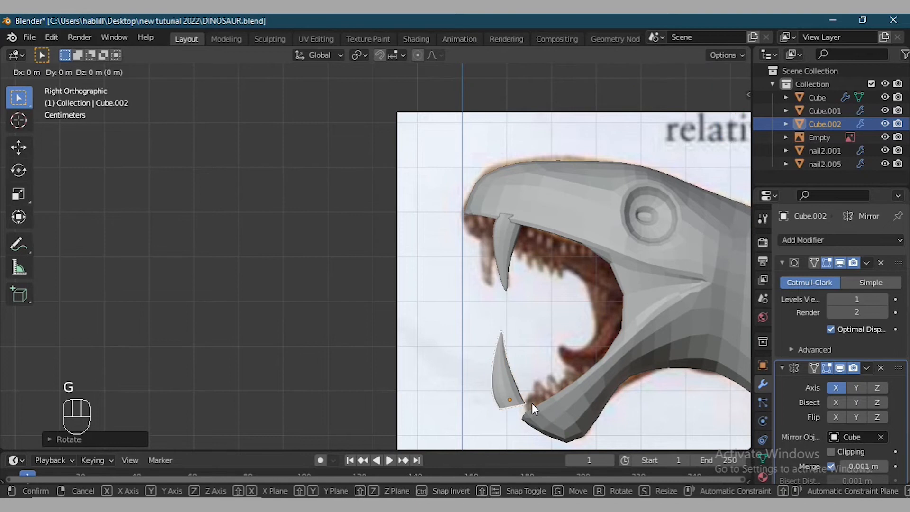
{"action": "left_click", "coordinate": [571, 403]}
{"action": "key", "text": "r"}
{"action": "left_click", "coordinate": [624, 402]}
{"action": "key", "text": "s"}
{"action": "left_click", "coordinate": [626, 407]}
{"action": "key", "text": "KP_1"}
{"action": "middle_click_drag", "start_coordinate": [591, 419], "coordinate": [590, 381]}
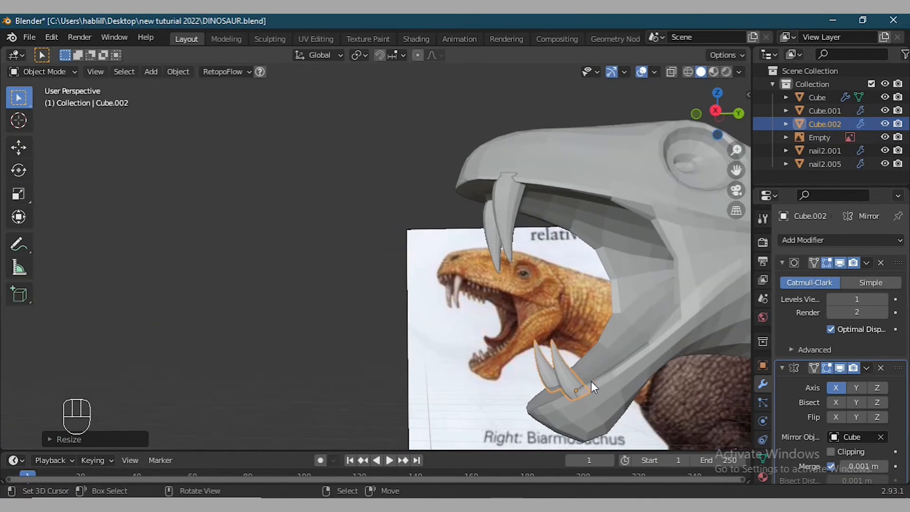
- Duplicate the lower fang behind itself, scale the copy down and rotate it against the reference in wireframe shading
{"action": "middle_click_drag", "start_coordinate": [616, 349], "coordinate": [510, 372]}
{"action": "key", "text": "shift+d"}
{"action": "left_click", "coordinate": [532, 368]}
{"action": "key", "text": "s"}
{"action": "left_click", "coordinate": [573, 395]}
{"action": "key", "text": "KP_3"}
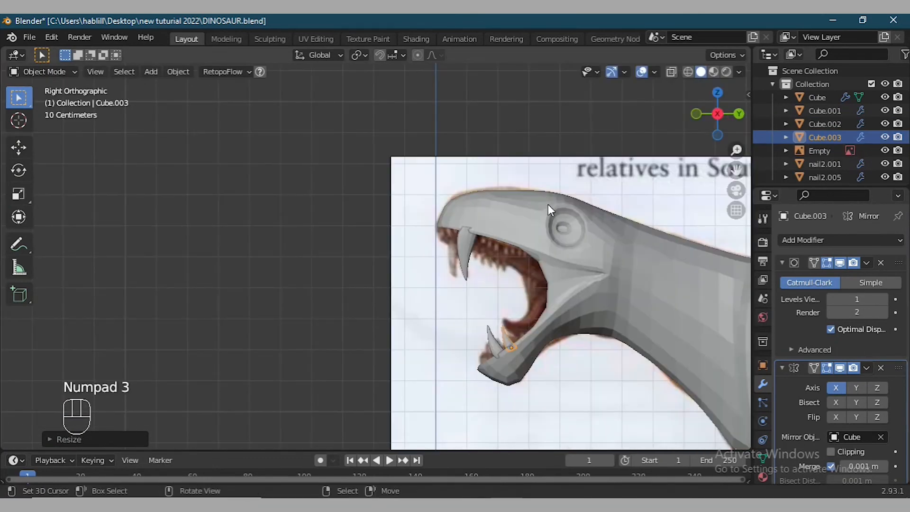
{"action": "scroll", "coordinate": [554, 215], "scroll_direction": "up", "scroll_amount": 1}
{"action": "left_click", "coordinate": [688, 72]}
{"action": "left_click_drag", "start_coordinate": [736, 170], "coordinate": [680, 158]}
{"action": "scroll", "coordinate": [553, 335], "scroll_direction": "up", "scroll_amount": 2}
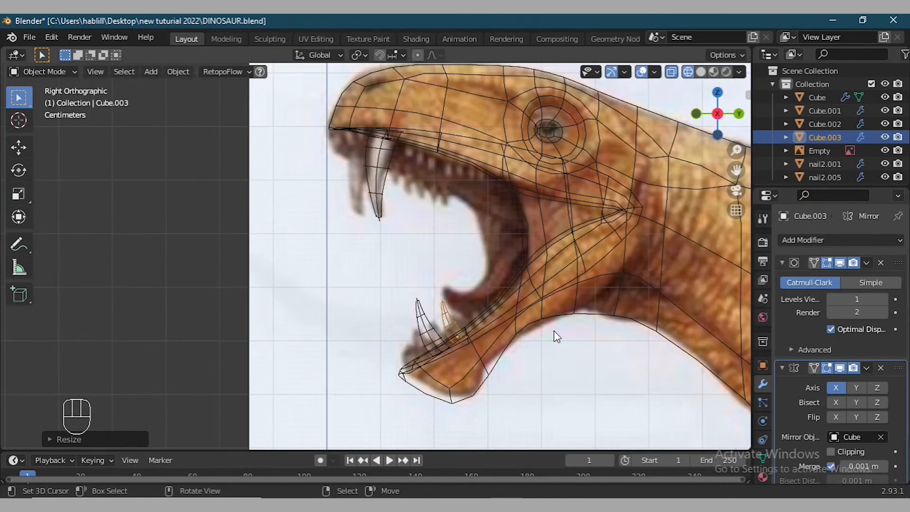
{"action": "key", "text": "r"}
{"action": "left_click", "coordinate": [467, 336]}
{"action": "scroll", "coordinate": [466, 337], "scroll_direction": "up", "scroll_amount": 1}
- In Edit Mode, adjust the small tooth's curve by moving its tip and middle vertices along Y with proportional editing
{"action": "key", "text": "Tab"}
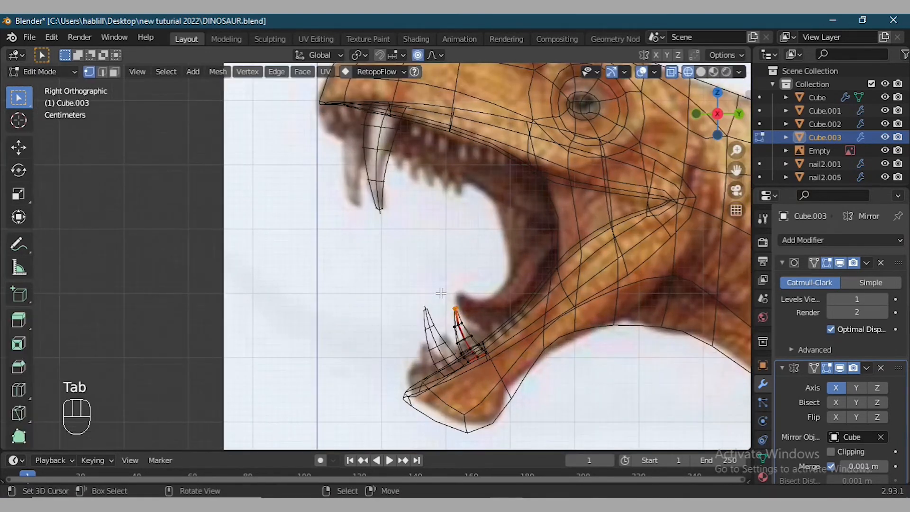
{"action": "key", "text": "g"}
{"action": "key", "text": "y"}
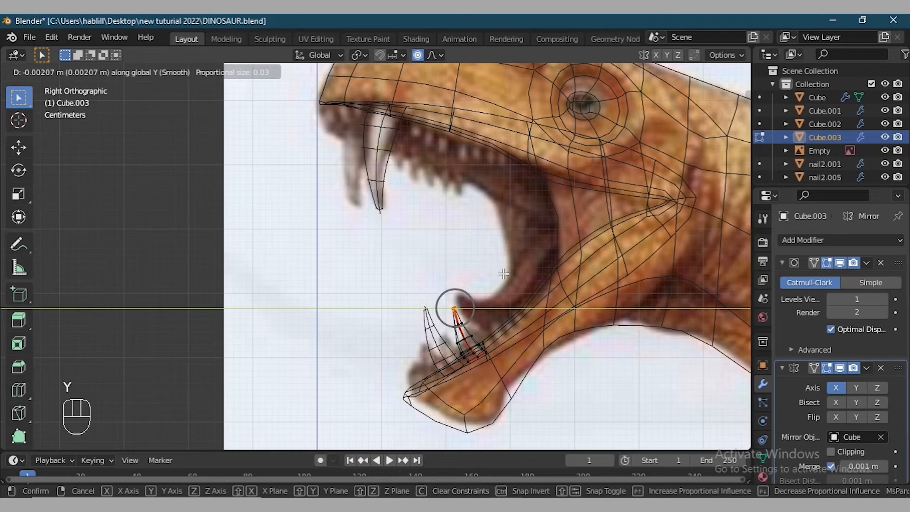
{"action": "left_click", "coordinate": [484, 311]}
{"action": "scroll", "coordinate": [490, 354], "scroll_direction": "up", "scroll_amount": 1}
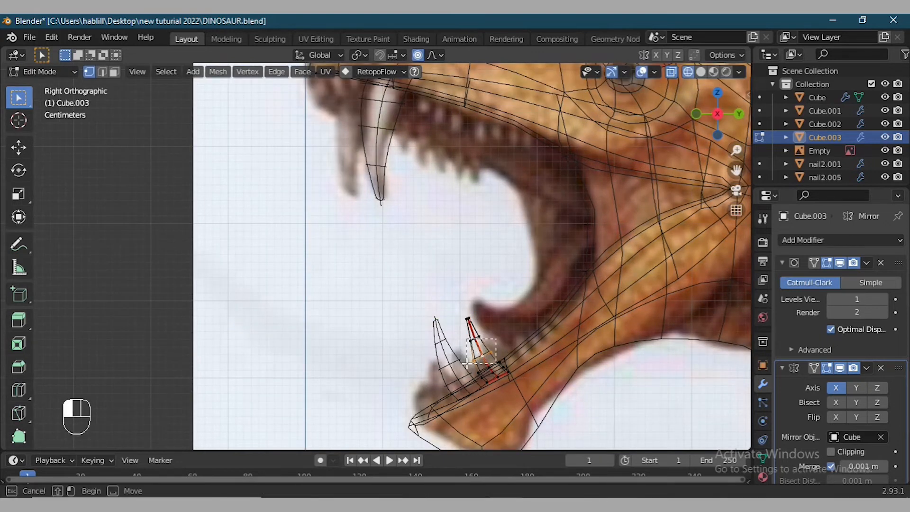
{"action": "key", "text": "g"}
{"action": "key", "text": "y"}
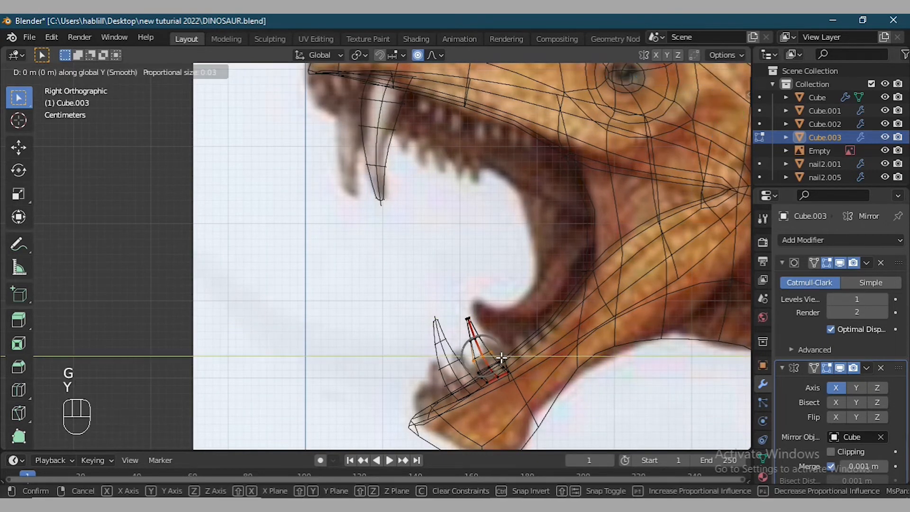
{"action": "left_click", "coordinate": [503, 356]}
{"action": "key", "text": "Tab"}
- Rescale the small tooth as a whole and reposition it directly behind the lower fang
{"action": "key", "text": "s"}
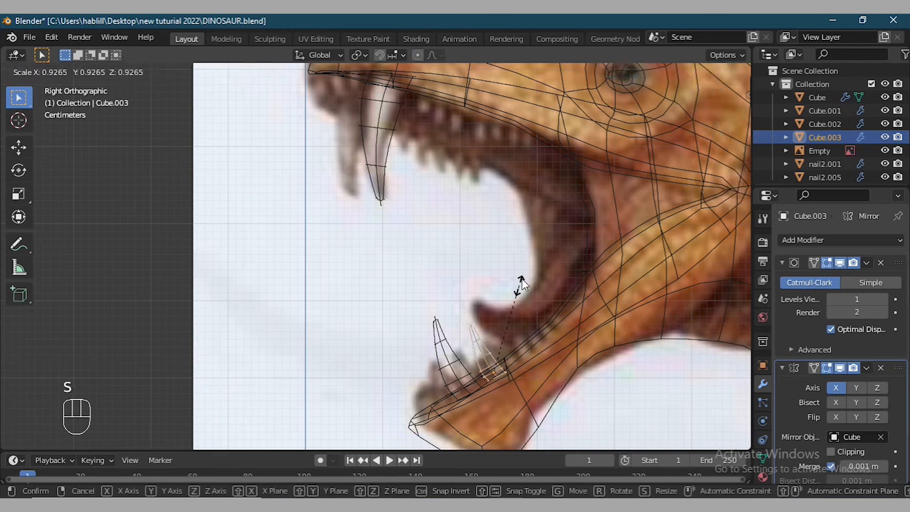
{"action": "left_click", "coordinate": [495, 349]}
{"action": "key", "text": "s"}
{"action": "left_click", "coordinate": [502, 326]}
{"action": "key", "text": "s"}
{"action": "left_click", "coordinate": [503, 323]}
{"action": "key", "text": "g"}
{"action": "left_click", "coordinate": [497, 325]}
{"action": "key", "text": "g"}
{"action": "left_click", "coordinate": [489, 345]}
- Duplicate the small tooth five times in a row along the lower jaw and return to solid shading
{"action": "key", "text": "shift+d"}
{"action": "key", "text": "shift+d"}
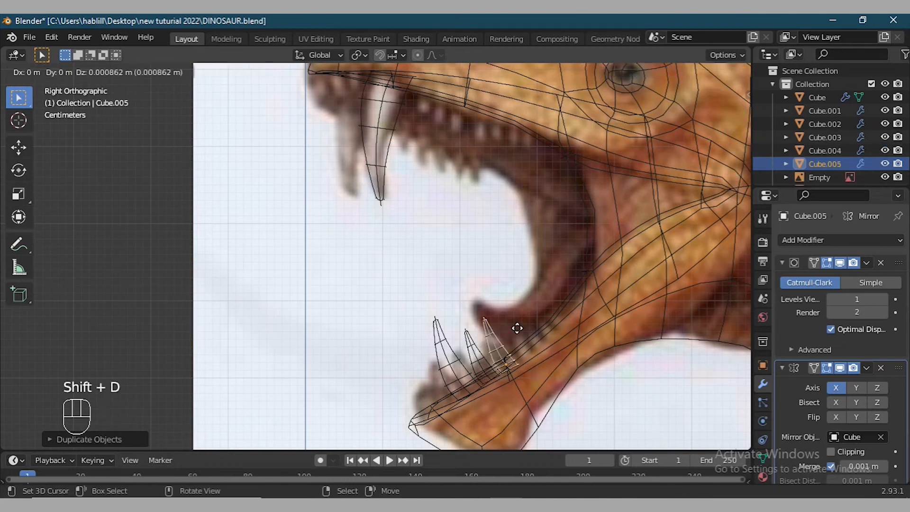
{"action": "key", "text": "shift+d"}
{"action": "key", "text": "g"}
{"action": "left_click", "coordinate": [533, 322]}
{"action": "key", "text": "shift+d"}
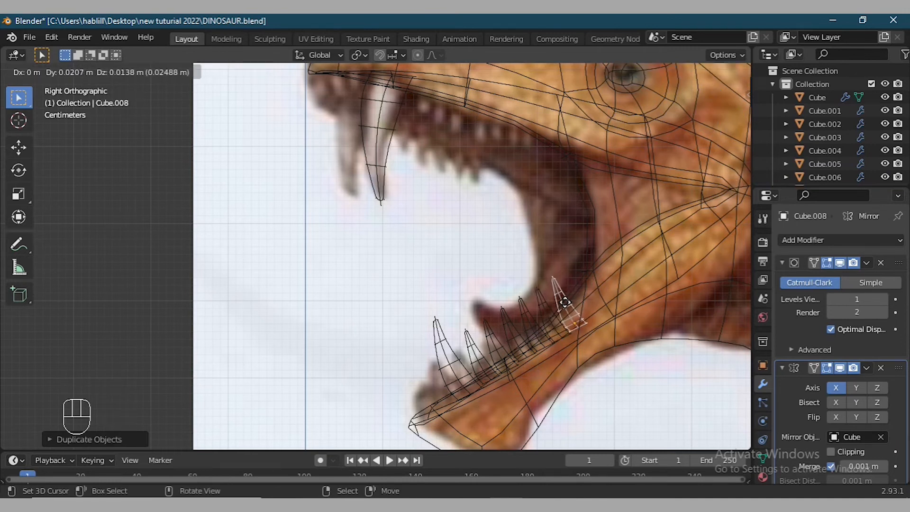
{"action": "middle_click_drag", "start_coordinate": [682, 98], "coordinate": [626, 304]}
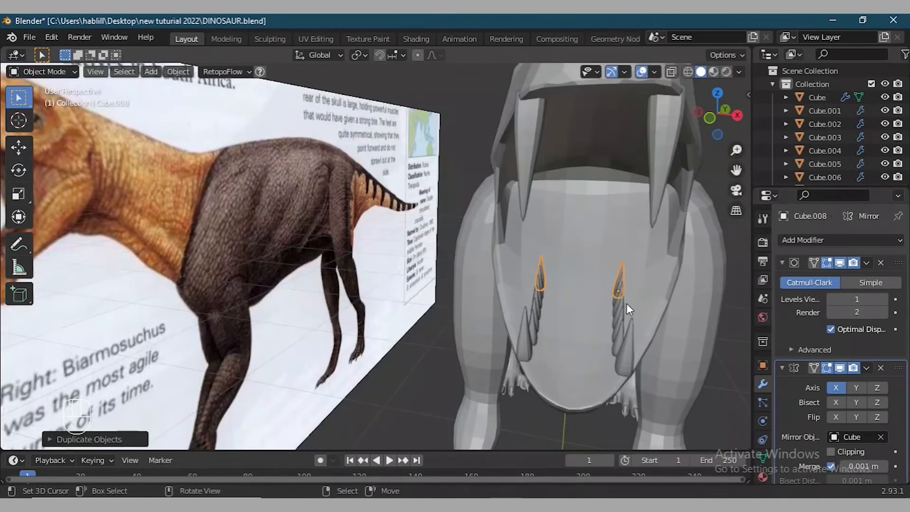
- Move the three rearmost small lower teeth individually along X out to the edge of the jaw
{"action": "key", "text": "g"}
{"action": "key", "text": "x"}
{"action": "left_click", "coordinate": [667, 307]}
{"action": "right_click", "coordinate": [621, 282]}
{"action": "key", "text": "g"}
{"action": "key", "text": "x"}
{"action": "left_click", "coordinate": [664, 293]}
{"action": "right_click", "coordinate": [621, 289]}
{"action": "key", "text": "g"}
{"action": "key", "text": "x"}
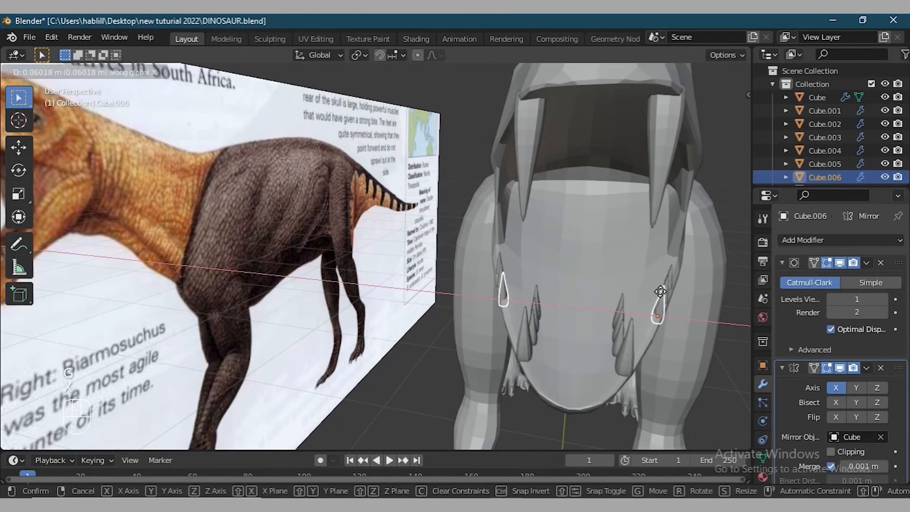
{"action": "left_click", "coordinate": [660, 290]}
- Move the three front small lower teeth individually along X to follow the jaw's curved edge
{"action": "right_click", "coordinate": [621, 295]}
{"action": "key", "text": "g"}
{"action": "key", "text": "x"}
{"action": "left_click", "coordinate": [655, 304]}
{"action": "right_click", "coordinate": [624, 309]}
{"action": "key", "text": "g"}
{"action": "key", "text": "x"}
{"action": "left_click", "coordinate": [649, 313]}
{"action": "right_click", "coordinate": [621, 326]}
{"action": "left_click", "coordinate": [625, 327]}
{"action": "middle_click_drag", "start_coordinate": [626, 327], "coordinate": [523, 309]}
- In side view, scale the second and third small lower teeth to suit the row
{"action": "key", "text": "KP_3"}
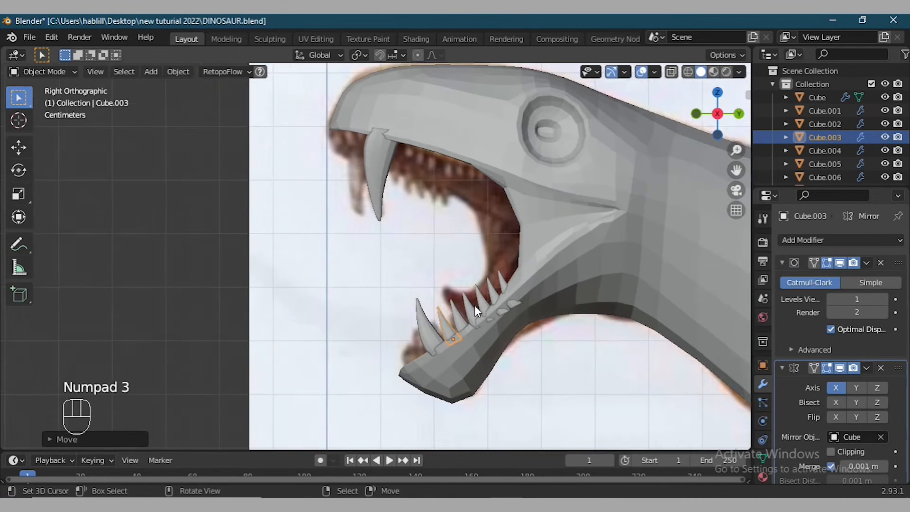
{"action": "scroll", "coordinate": [474, 306], "scroll_direction": "up", "scroll_amount": 1}
{"action": "right_click", "coordinate": [478, 331]}
{"action": "key", "text": "s"}
{"action": "left_click", "coordinate": [503, 288]}
{"action": "right_click", "coordinate": [493, 323]}
{"action": "key", "text": "d"}
{"action": "key", "text": "s"}
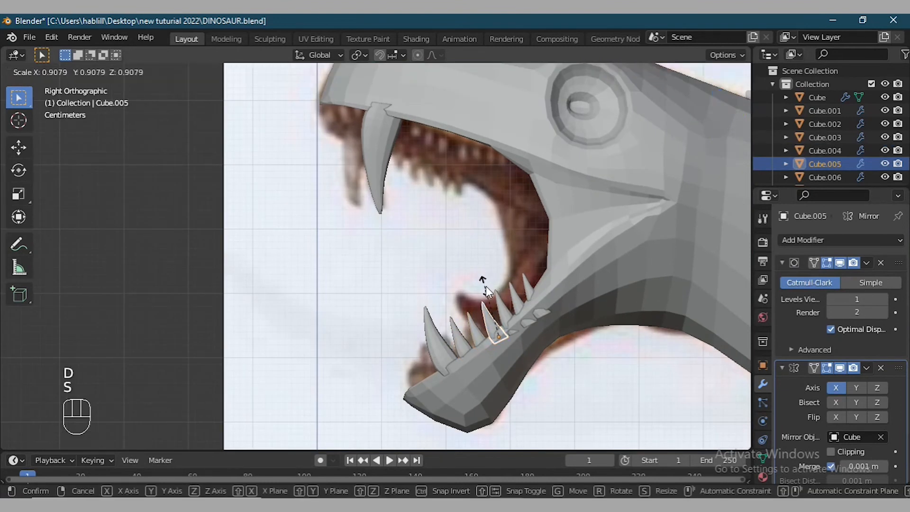
{"action": "left_click", "coordinate": [486, 281]}
- Scale the fourth small lower tooth and move it, first along Z, to seat it on the jaw edge
{"action": "right_click", "coordinate": [504, 308]}
{"action": "key", "text": "s"}
{"action": "left_click", "coordinate": [501, 259]}
{"action": "key", "text": "g"}
{"action": "key", "text": "z"}
{"action": "left_click", "coordinate": [515, 312]}
{"action": "key", "text": "g"}
{"action": "left_click", "coordinate": [512, 311]}
- Scale and reposition the fifth small lower tooth, and move the rearmost one along Z and scale it
{"action": "right_click", "coordinate": [515, 298]}
{"action": "key", "text": "s"}
{"action": "left_click", "coordinate": [496, 269]}
{"action": "key", "text": "g"}
{"action": "left_click", "coordinate": [520, 286]}
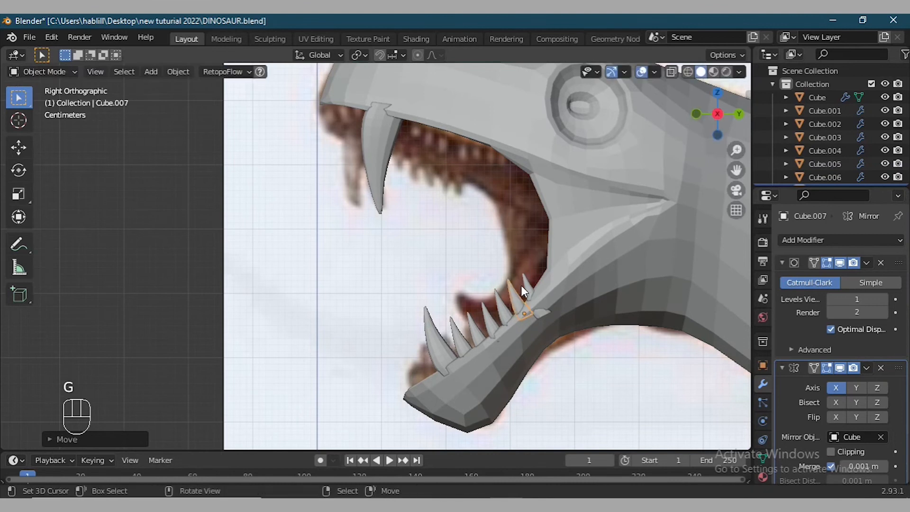
{"action": "key", "text": "g"}
{"action": "key", "text": "z"}
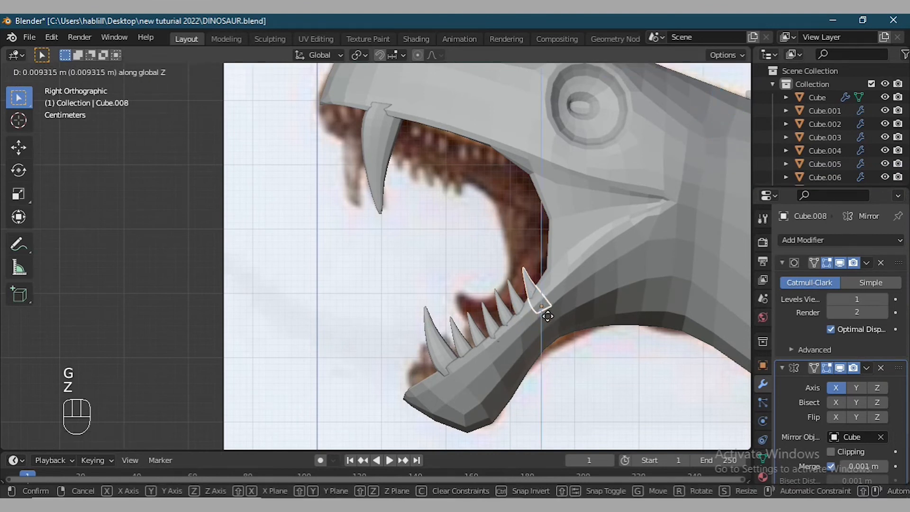
{"action": "left_click", "coordinate": [557, 348]}
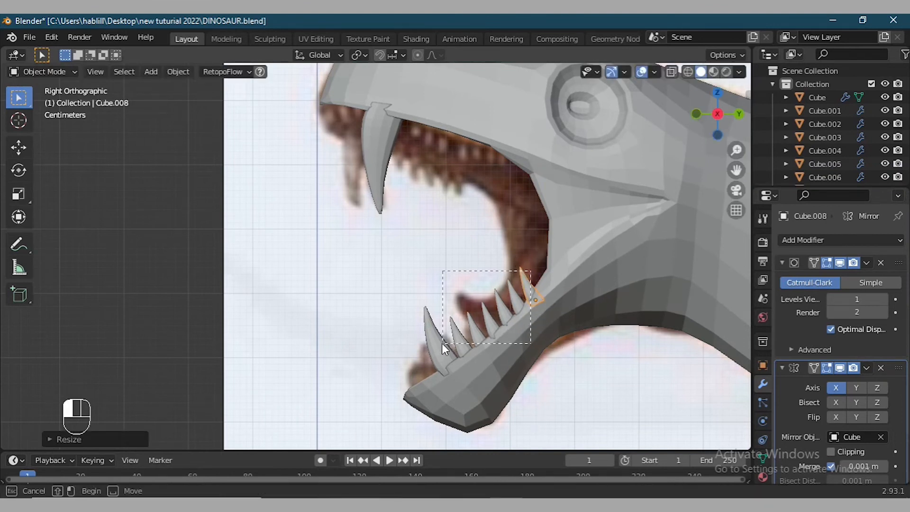
- Select all six small lower teeth, scale them down together and move the row toward the lower fang
{"action": "left_click", "coordinate": [458, 332]}
{"action": "left_click", "coordinate": [476, 317], "text": "shift"}
{"action": "left_click", "coordinate": [497, 295], "text": "shift"}
{"action": "left_click", "coordinate": [519, 276], "text": "shift"}
{"action": "key", "text": "s"}
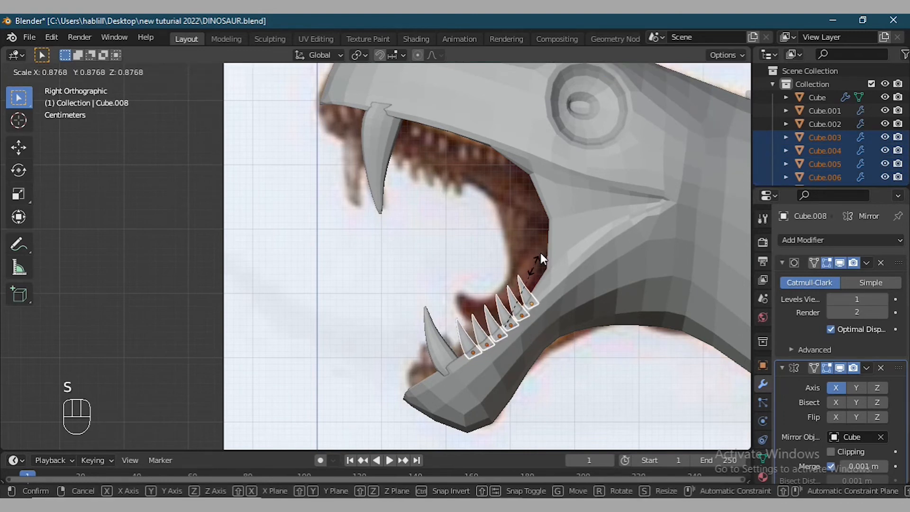
{"action": "left_click", "coordinate": [531, 276]}
{"action": "key", "text": "g"}
{"action": "left_click", "coordinate": [507, 301]}
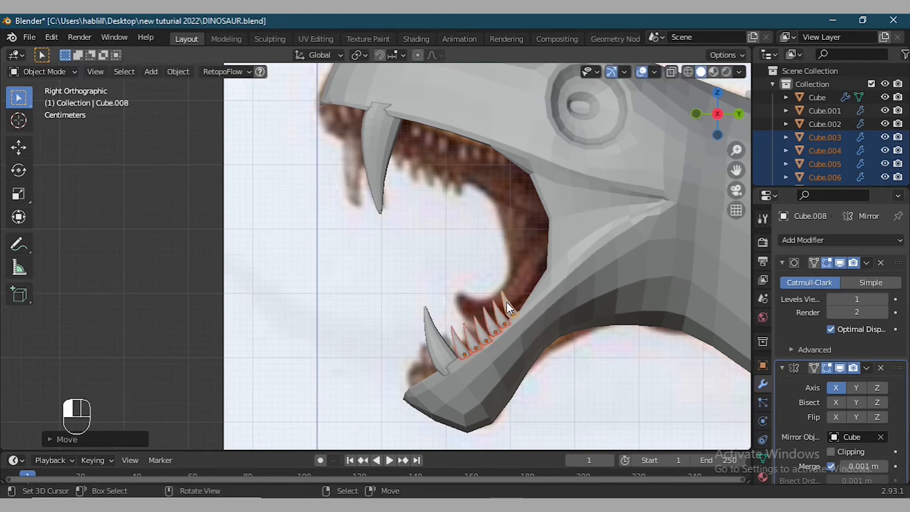
- Move the rearmost small lower tooth along Z and nudge it into line with the row
{"action": "right_click", "coordinate": [507, 304]}
{"action": "right_click", "coordinate": [508, 307]}
{"action": "key", "text": "g"}
{"action": "key", "text": "z"}
{"action": "left_click", "coordinate": [516, 315]}
{"action": "key", "text": "g"}
{"action": "left_click", "coordinate": [513, 310]}
- Select all six small lower teeth and move the row along X to seat it on the jaw edge
{"action": "middle_click_drag", "start_coordinate": [513, 310], "coordinate": [665, 316]}
{"action": "scroll", "coordinate": [624, 349], "scroll_direction": "up", "scroll_amount": 3}
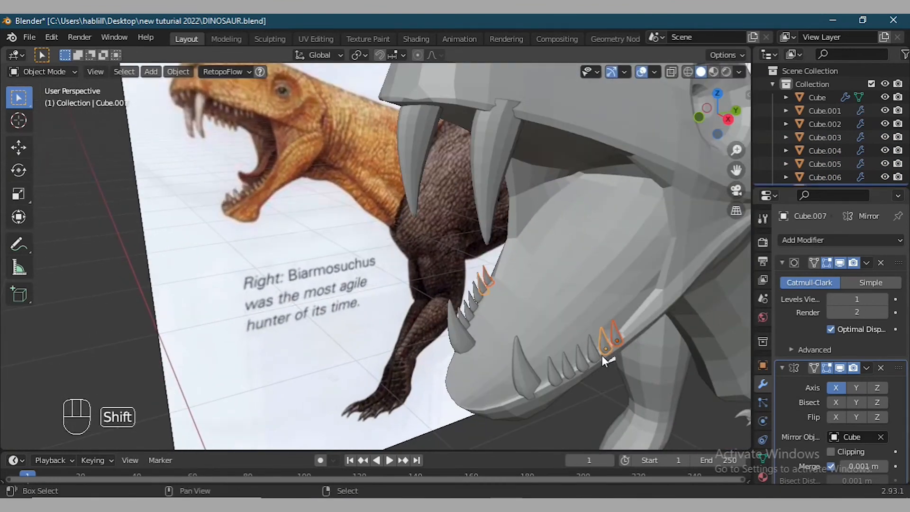
{"action": "left_click", "coordinate": [551, 371], "text": "shift"}
{"action": "key", "text": "g"}
{"action": "key", "text": "x"}
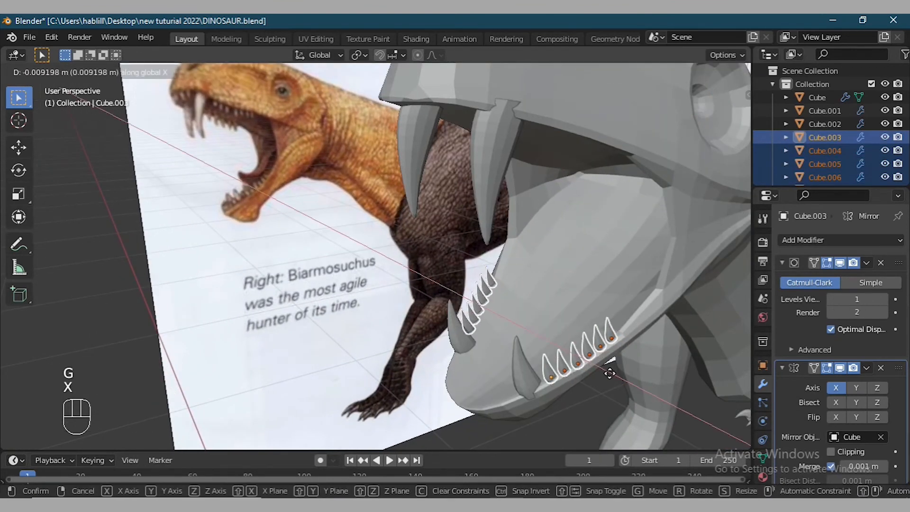
{"action": "left_click", "coordinate": [593, 362]}
- Duplicate two of the small lower teeth, extend the row with the copies and shift them along X
{"action": "middle_click_drag", "start_coordinate": [592, 362], "coordinate": [708, 138]}
{"action": "right_click", "coordinate": [448, 321]}
{"action": "right_click", "coordinate": [448, 321]}
{"action": "middle_click_drag", "start_coordinate": [449, 322], "coordinate": [529, 319]}
{"action": "left_click", "coordinate": [520, 328]}
{"action": "left_click", "coordinate": [506, 342], "text": "shift"}
{"action": "key", "text": "shift+d"}
{"action": "left_click", "coordinate": [569, 322]}
{"action": "middle_click_drag", "start_coordinate": [582, 329], "coordinate": [634, 326]}
{"action": "key", "text": "g"}
{"action": "key", "text": "x"}
{"action": "left_click", "coordinate": [633, 358]}
- Adjust the copied lower teeth along X to line them up with the jaw edge, checking in wireframe shading
{"action": "left_click", "coordinate": [642, 72]}
{"action": "mouse_move", "coordinate": [662, 298]}
{"action": "middle_mouse_down"}
{"action": "mouse_move", "coordinate": [673, 303]}
{"action": "mouse_move", "coordinate": [622, 243]}
{"action": "mouse_move", "coordinate": [575, 270]}
{"action": "mouse_move", "coordinate": [631, 318]}
{"action": "mouse_move", "coordinate": [684, 330]}
{"action": "mouse_move", "coordinate": [637, 303]}
{"action": "mouse_move", "coordinate": [514, 284]}
{"action": "mouse_move", "coordinate": [571, 299]}
{"action": "mouse_move", "coordinate": [558, 320]}
{"action": "mouse_move", "coordinate": [642, 243]}
{"action": "middle_mouse_up"}
{"action": "key", "text": "g"}
{"action": "key", "text": "x"}
{"action": "left_click", "coordinate": [625, 251]}
{"action": "right_click", "coordinate": [612, 294]}
{"action": "left_click", "coordinate": [690, 69]}
{"action": "key", "text": "x"}
{"action": "left_click", "coordinate": [576, 311]}
{"action": "left_click", "coordinate": [701, 70]}
- Reposition a copied lower tooth, first freely and finally along Y, to follow the row
{"action": "left_click", "coordinate": [630, 318]}
{"action": "left_click", "coordinate": [641, 243]}
{"action": "left_click", "coordinate": [643, 73]}
{"action": "key", "text": "g"}
{"action": "left_click", "coordinate": [654, 261]}
{"action": "key", "text": "g"}
{"action": "key", "text": "y"}
{"action": "left_click", "coordinate": [651, 265]}
- Scale the copied lower tooth and move it into place on the jaw
{"action": "middle_click_drag", "start_coordinate": [651, 265], "coordinate": [447, 219]}
{"action": "key", "text": "s"}
{"action": "left_click", "coordinate": [452, 230]}
{"action": "key", "text": "g"}
{"action": "left_click", "coordinate": [463, 285]}
- Duplicate a small tooth in front of the lower fang and shift the copy along X onto the jaw edge
{"action": "middle_click_drag", "start_coordinate": [463, 286], "coordinate": [477, 352]}
{"action": "key", "text": "shift+d"}
{"action": "left_click", "coordinate": [435, 328]}
{"action": "key", "text": "g"}
{"action": "key", "text": "x"}
{"action": "left_click", "coordinate": [502, 333]}
{"action": "key", "text": "g"}
{"action": "key", "text": "x"}
{"action": "left_click", "coordinate": [472, 355]}
- Duplicate the front lower tooth toward the jaw tip and position the copy freely, along Y and along Z
{"action": "key", "text": "shift+d"}
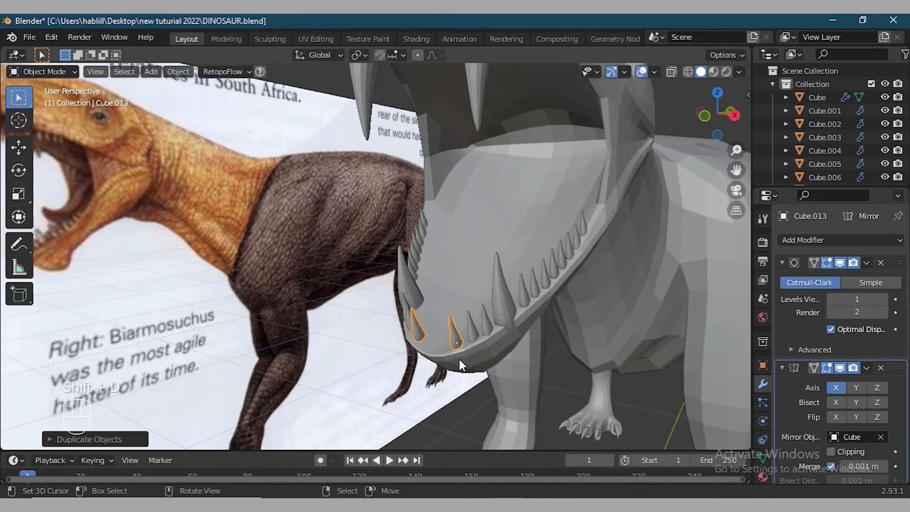
{"action": "mouse_move", "coordinate": [442, 359]}
{"action": "middle_mouse_down"}
{"action": "mouse_move", "coordinate": [480, 315]}
{"action": "mouse_move", "coordinate": [434, 366]}
{"action": "mouse_move", "coordinate": [482, 350]}
{"action": "mouse_move", "coordinate": [451, 359]}
{"action": "middle_mouse_up"}
{"action": "key", "text": "g"}
{"action": "left_click", "coordinate": [484, 326]}
{"action": "key", "text": "g"}
{"action": "key", "text": "y"}
{"action": "left_click", "coordinate": [435, 364]}
{"action": "key", "text": "g"}
{"action": "key", "text": "z"}
{"action": "left_click", "coordinate": [478, 345]}
- Fine-tune the front lower teeth along Z and shift the innermost one along Y to seat it at the jaw tip
{"action": "left_click", "coordinate": [468, 327]}
{"action": "key", "text": "g"}
{"action": "key", "text": "z"}
{"action": "left_click", "coordinate": [471, 297]}
{"action": "middle_click_drag", "start_coordinate": [472, 299], "coordinate": [470, 320]}
{"action": "left_click", "coordinate": [470, 320]}
{"action": "key", "text": "g"}
{"action": "key", "text": "z"}
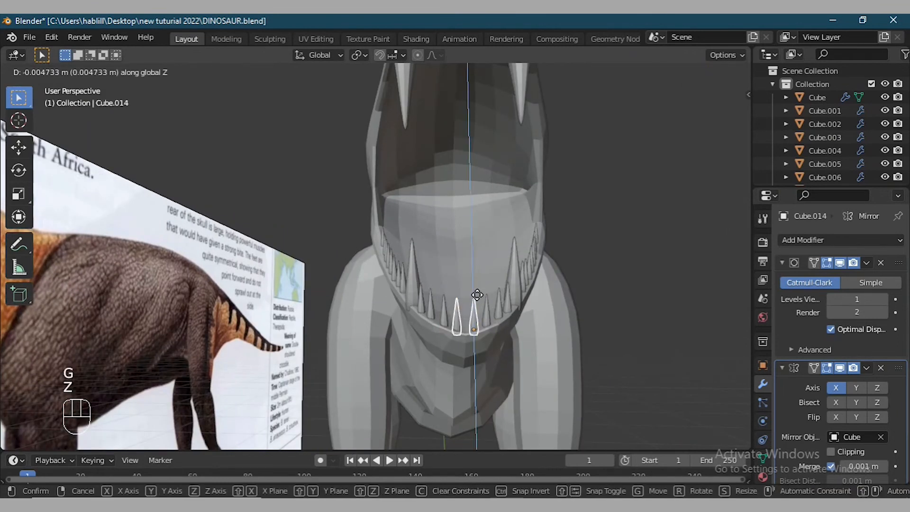
{"action": "key", "text": "y"}
{"action": "left_click", "coordinate": [468, 331]}
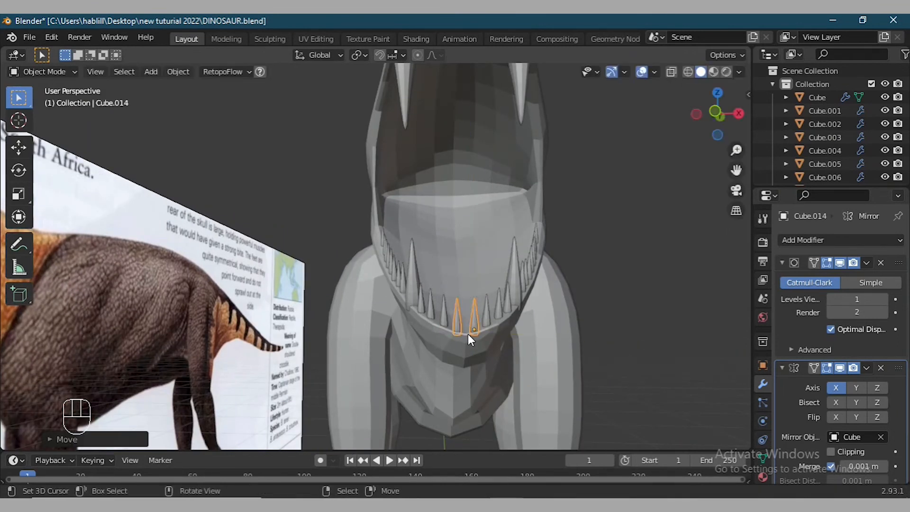
- Select the small lower teeth and join them into one object
{"action": "middle_click_drag", "start_coordinate": [443, 343], "coordinate": [376, 327]}
{"action": "middle_click_drag", "start_coordinate": [420, 259], "coordinate": [406, 277]}
{"action": "left_click", "coordinate": [406, 277], "text": "shift"}
{"action": "left_click", "coordinate": [427, 246], "text": "shift"}
{"action": "left_click", "coordinate": [437, 242], "text": "shift"}
{"action": "key", "text": "ctrl+z"}
{"action": "middle_click_drag", "start_coordinate": [448, 220], "coordinate": [559, 381]}
{"action": "key", "text": "ctrl+j"}
- Join the remaining small lower teeth with the lower fang into one object
{"action": "middle_click_drag", "start_coordinate": [459, 357], "coordinate": [380, 299]}
{"action": "left_click", "coordinate": [449, 323], "text": "shift"}
{"action": "left_click", "coordinate": [485, 291], "text": "shift"}
{"action": "key", "text": "ctrl+j"}
- Duplicate the small teeth's geometry without the fang, raise the copy along Z and separate it into its own object
{"action": "key", "text": "Tab"}
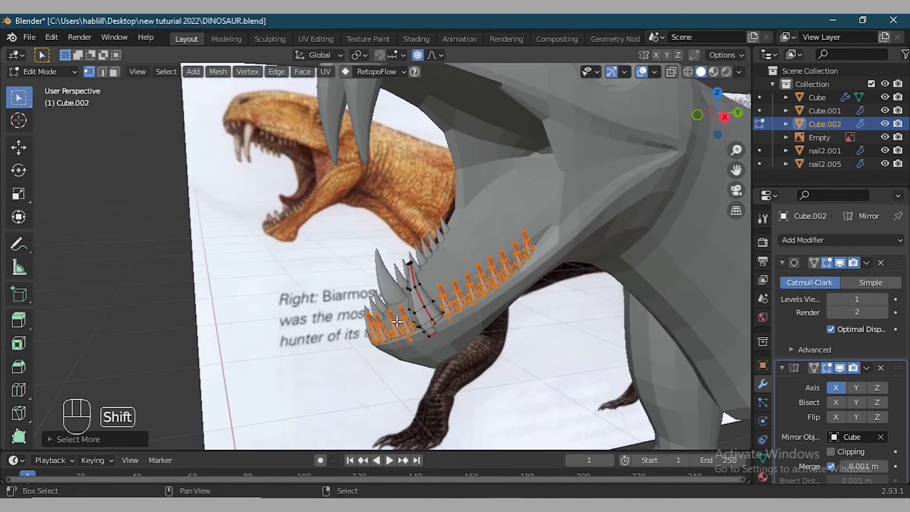
{"action": "key", "text": "shift+d"}
{"action": "key", "text": "z"}
{"action": "left_click", "coordinate": [415, 271]}
{"action": "key", "text": "p"}
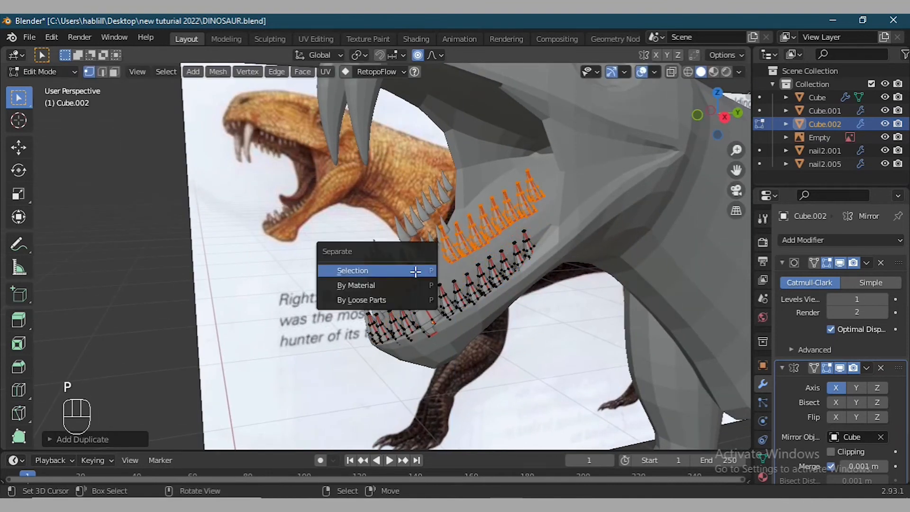
{"action": "left_click", "coordinate": [415, 271]}
{"action": "key", "text": "Tab"}
- Flip the separated row of teeth upside down by scaling it -1 along Z
{"action": "left_click", "coordinate": [456, 263]}
{"action": "key", "text": "s"}
{"action": "key", "text": "z"}
{"action": "key", "text": "KP_Subtract"}
{"action": "key", "text": "KP_1"}
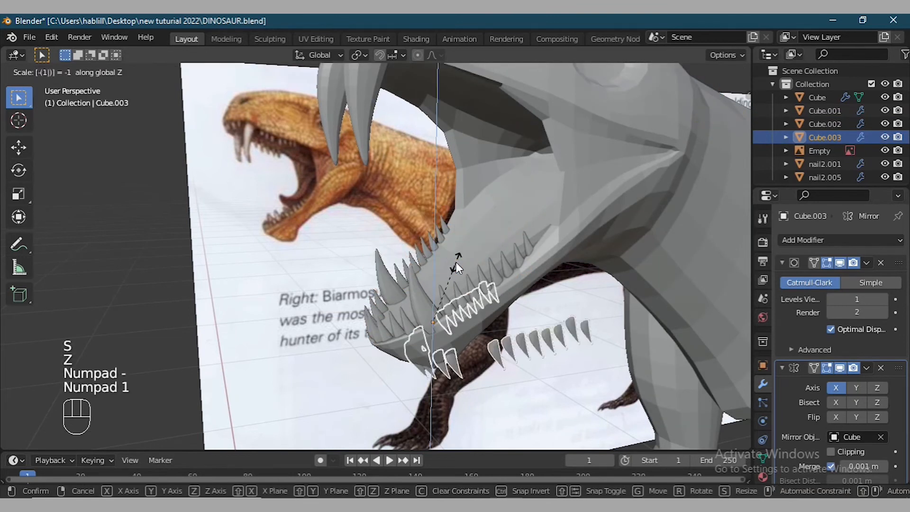
{"action": "key", "text": "KP_Enter"}
- Move the flipped row of teeth along Z and X up to the upper jaw
{"action": "key", "text": "g"}
{"action": "key", "text": "z"}
{"action": "left_click", "coordinate": [417, 95]}
{"action": "middle_click_drag", "start_coordinate": [451, 194], "coordinate": [476, 292]}
{"action": "key", "text": "KP_3"}
{"action": "key", "text": "g"}
{"action": "key", "text": "x"}
{"action": "left_click", "coordinate": [398, 241]}
{"action": "key", "text": "g"}
{"action": "key", "text": "z"}
{"action": "left_click", "coordinate": [377, 186]}
- Rotate the upper row in side view to match the jaw angle, and align it along Y and Z
{"action": "key", "text": "r"}
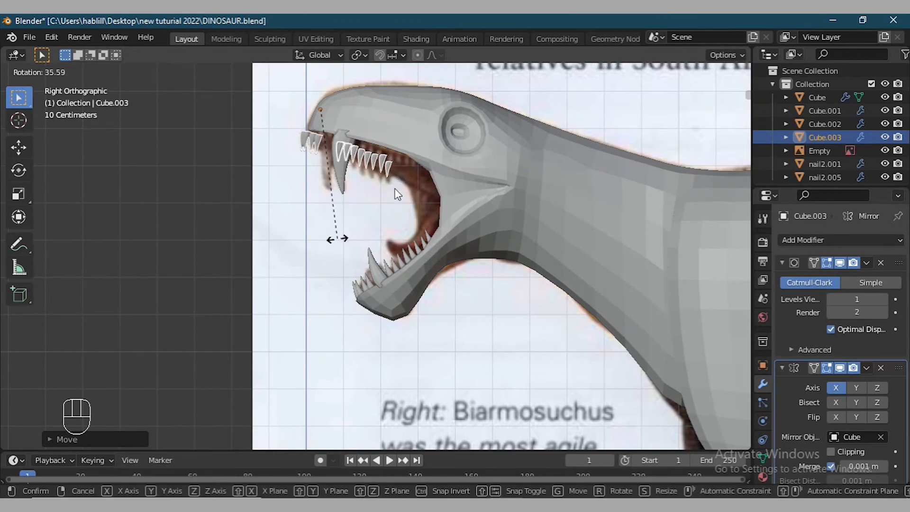
{"action": "left_click", "coordinate": [347, 240]}
{"action": "middle_click_drag", "start_coordinate": [350, 241], "coordinate": [409, 287]}
{"action": "key", "text": "g"}
{"action": "key", "text": "y"}
{"action": "left_click", "coordinate": [342, 241]}
{"action": "middle_click_drag", "start_coordinate": [343, 240], "coordinate": [478, 200]}
{"action": "key", "text": "g"}
{"action": "key", "text": "z"}
{"action": "left_click", "coordinate": [476, 234]}
- Try joining the small upper teeth with the upper fang
{"action": "left_click", "coordinate": [473, 212], "text": "shift"}
{"action": "key", "text": "ctrl+j"}
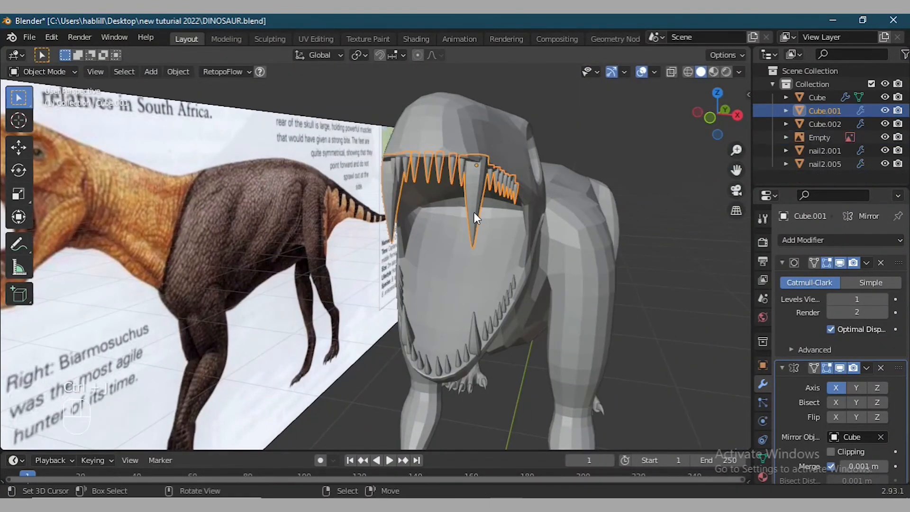
{"action": "key", "text": "KP_6"}
{"action": "key", "text": "KP_6"}
{"action": "key", "text": "KP_6"}
- Scale the row of small upper teeth up by about 1.04
{"action": "scroll", "coordinate": [410, 228], "scroll_direction": "up", "scroll_amount": 2}
{"action": "middle_click_drag", "start_coordinate": [406, 167], "coordinate": [353, 160]}
{"action": "right_click", "coordinate": [354, 158]}
{"action": "key", "text": "s"}
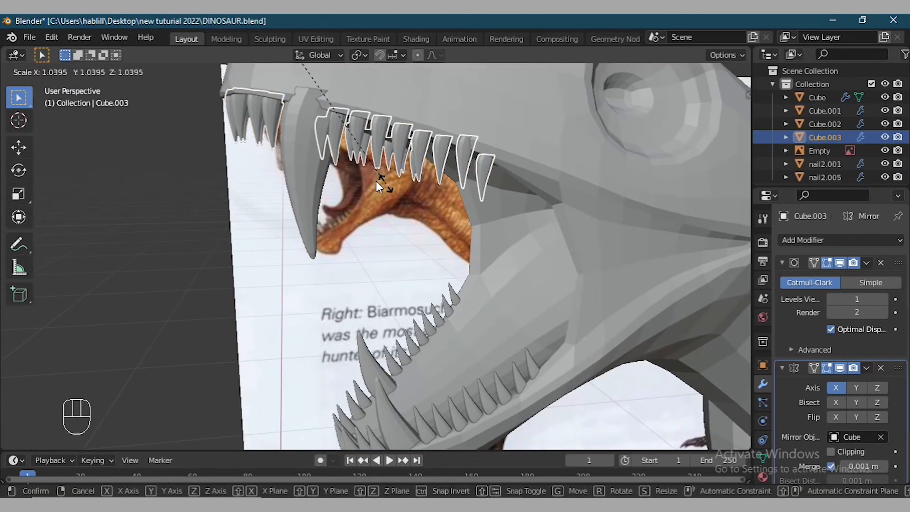
{"action": "left_click", "coordinate": [376, 181]}
{"action": "middle_click_drag", "start_coordinate": [384, 185], "coordinate": [321, 171]}
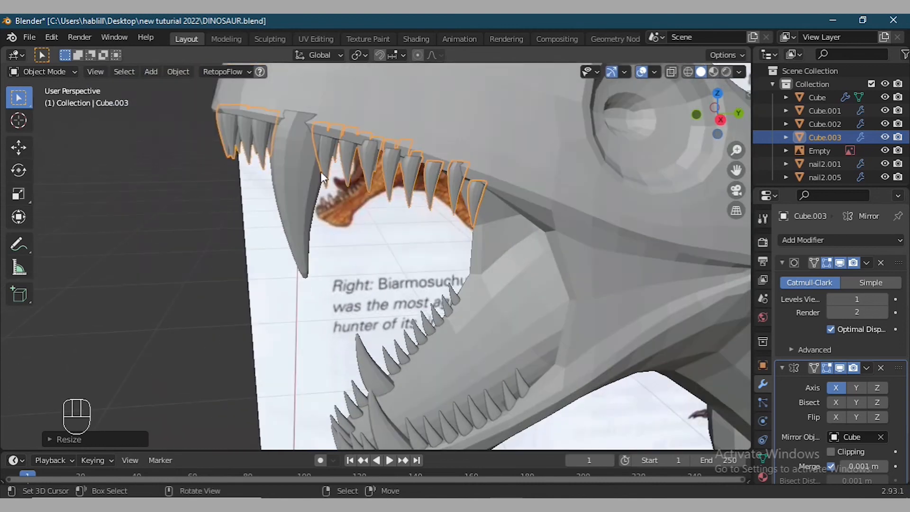
- In the upper row's mesh, select the teeth behind the fang and move them into the jaw edge with proportional editing
{"action": "key", "text": "Tab"}
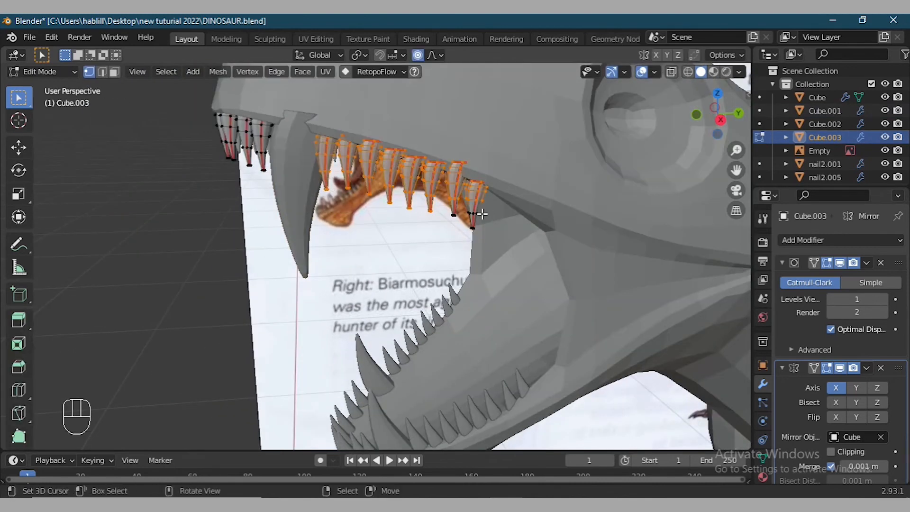
{"action": "key", "text": "g"}
{"action": "key", "text": "g"}
{"action": "key", "text": "Escape"}
{"action": "key", "text": "g"}
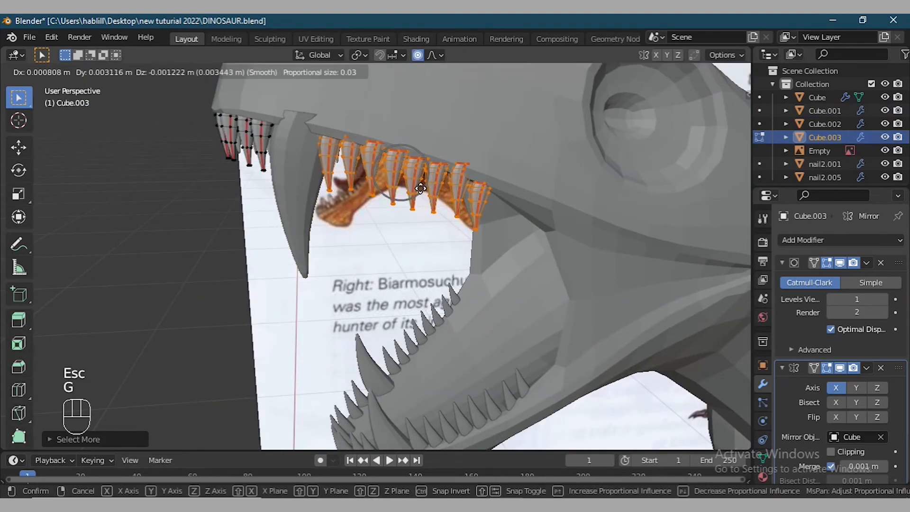
{"action": "left_click", "coordinate": [487, 213]}
{"action": "middle_click_drag", "start_coordinate": [487, 213], "coordinate": [554, 218]}
{"action": "key", "text": "Tab"}
- Join the small upper teeth with the upper fang and name the combined object "upper teeth"
{"action": "scroll", "coordinate": [554, 218], "scroll_direction": "down", "scroll_amount": 5}
{"action": "left_click", "coordinate": [459, 198], "text": "shift"}
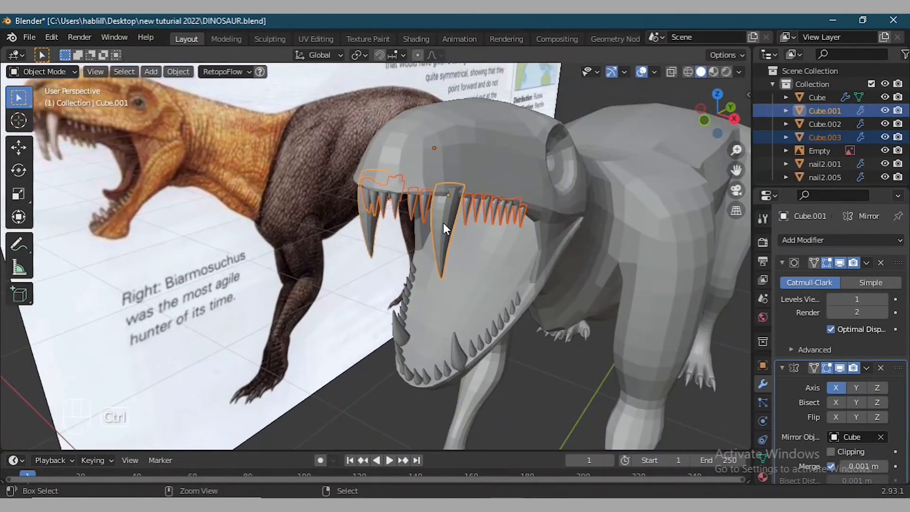
{"action": "key", "text": "ctrl+j"}
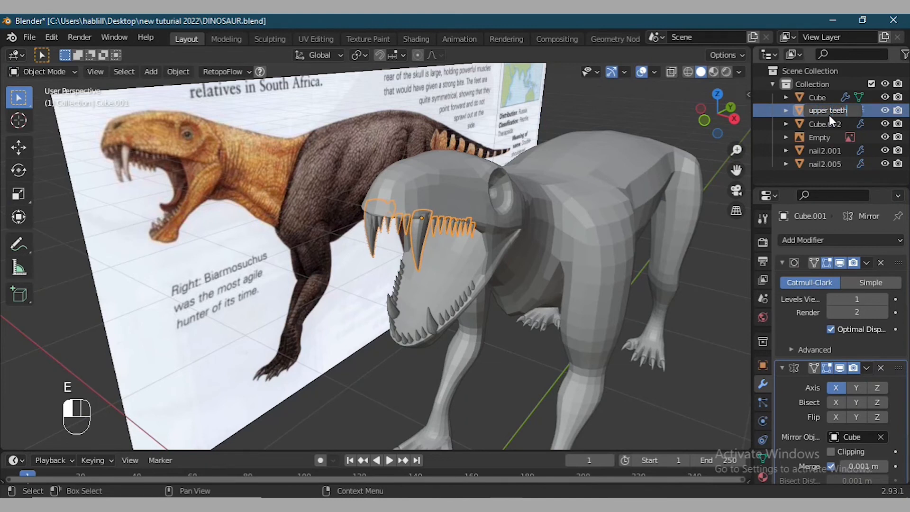
{"action": "type", "text": "ooth"}
{"action": "key", "text": "Return"}
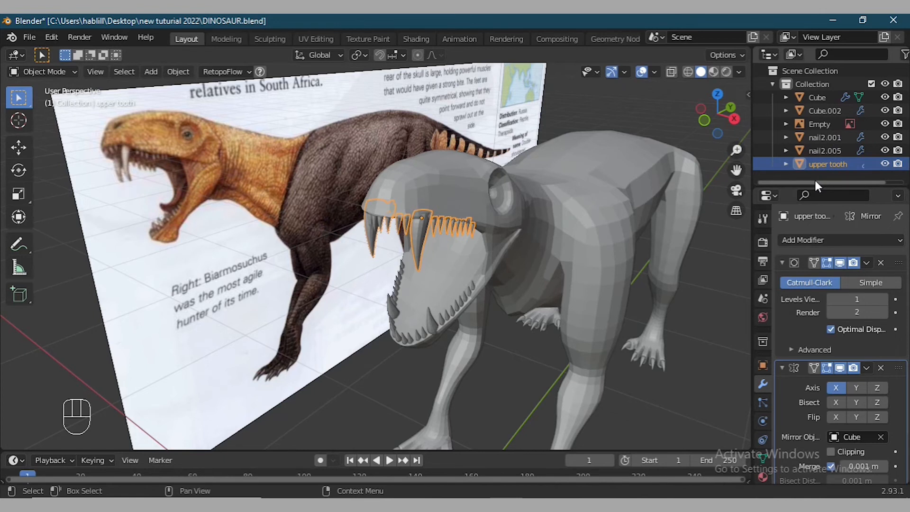
{"action": "double_click", "coordinate": [838, 162]}
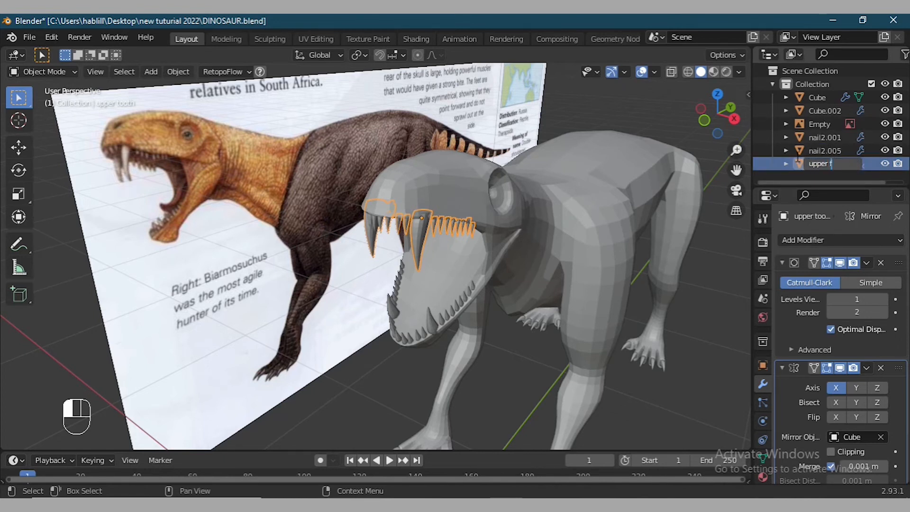
{"action": "type", "text": "eeth"}
{"action": "key", "text": "Return"}
- Select the joined lower jaw teeth and rename the object "lower teeth"
{"action": "left_click", "coordinate": [460, 302]}
{"action": "double_click", "coordinate": [822, 110]}
{"action": "type", "text": "lower"}
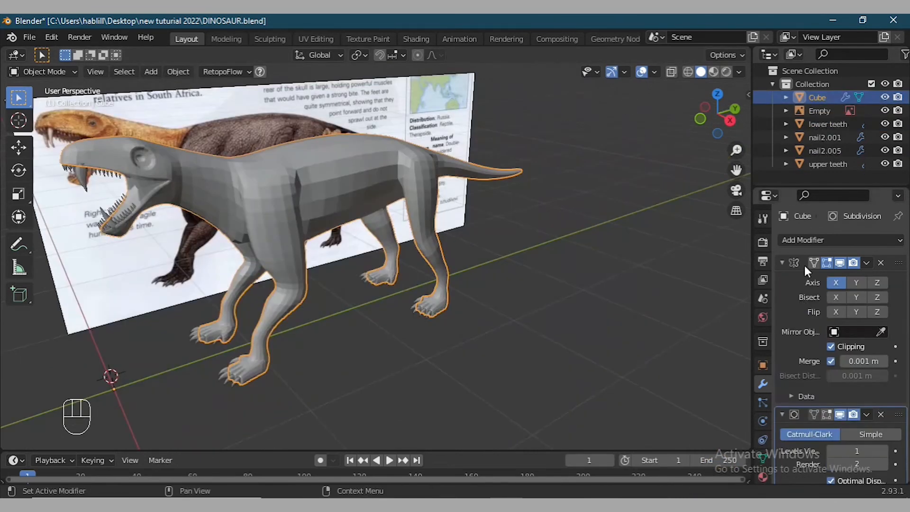
- Apply the Mirror and Subdivision modifiers on the dinosaur body
{"action": "left_click", "coordinate": [840, 277]}
{"action": "left_click", "coordinate": [866, 263]}
{"action": "left_click", "coordinate": [848, 278]}
- Add a UV sphere at the 3D cursor by the eye socket and scale it down to eyeball size
{"action": "middle_click_drag", "start_coordinate": [640, 284], "coordinate": [554, 302]}
{"action": "key", "text": "KP_7"}
{"action": "scroll", "coordinate": [530, 292], "scroll_direction": "down", "scroll_amount": 3}
{"action": "key", "text": "KP_3"}
{"action": "scroll", "coordinate": [417, 294], "scroll_direction": "up", "scroll_amount": 2}
{"action": "middle_click_drag", "start_coordinate": [372, 299], "coordinate": [407, 327]}
{"action": "key", "text": "shift+a"}
{"action": "left_click", "coordinate": [223, 220]}
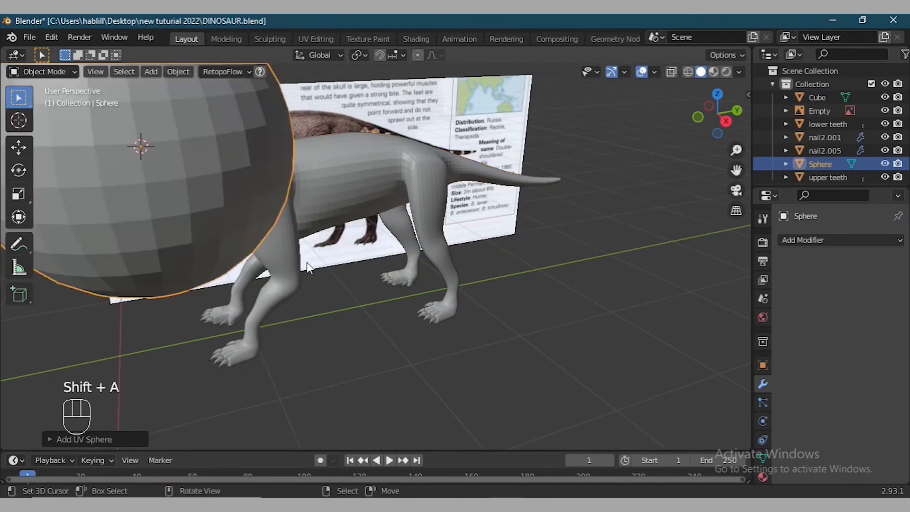
{"action": "key", "text": "s"}
{"action": "left_click", "coordinate": [322, 272]}
- Examine how the small eye sphere sits in the socket in the front and right wireframe and solid views
{"action": "middle_click_drag", "start_coordinate": [321, 273], "coordinate": [306, 156]}
{"action": "left_click", "coordinate": [382, 235]}
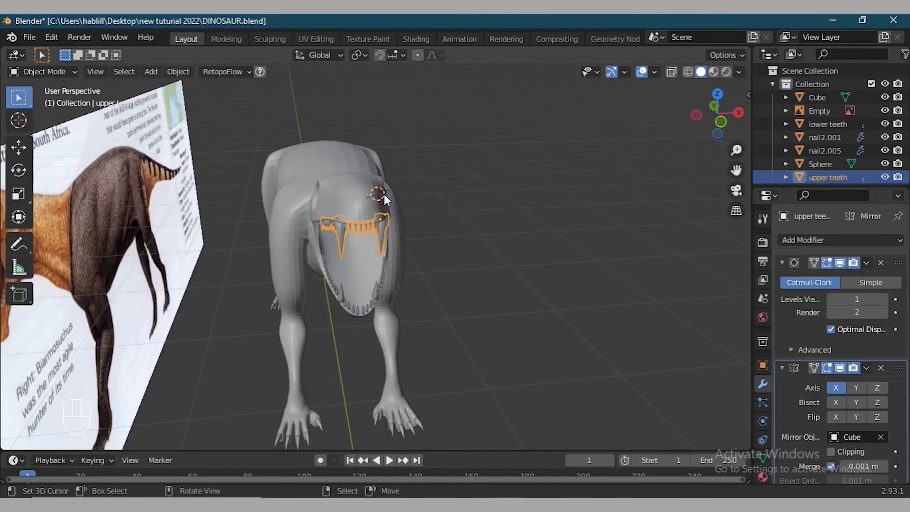
{"action": "left_click", "coordinate": [384, 194]}
{"action": "key", "text": "KP_1"}
{"action": "scroll", "coordinate": [313, 212], "scroll_direction": "up", "scroll_amount": 5}
{"action": "mouse_move", "coordinate": [736, 170]}
{"action": "left_mouse_down"}
{"action": "mouse_move", "coordinate": [553, 266]}
{"action": "mouse_move", "coordinate": [533, 367]}
{"action": "mouse_move", "coordinate": [471, 446]}
{"action": "left_mouse_up"}
{"action": "scroll", "coordinate": [736, 170], "scroll_direction": "up", "scroll_amount": 4}
{"action": "left_click", "coordinate": [688, 71]}
{"action": "middle_click_drag", "start_coordinate": [581, 215], "coordinate": [528, 217]}
{"action": "key", "text": "KP_3"}
{"action": "key", "text": "KP_Add"}
{"action": "key", "text": "KP_Add"}
{"action": "key", "text": "KP_Add"}
{"action": "key", "text": "KP_Add"}
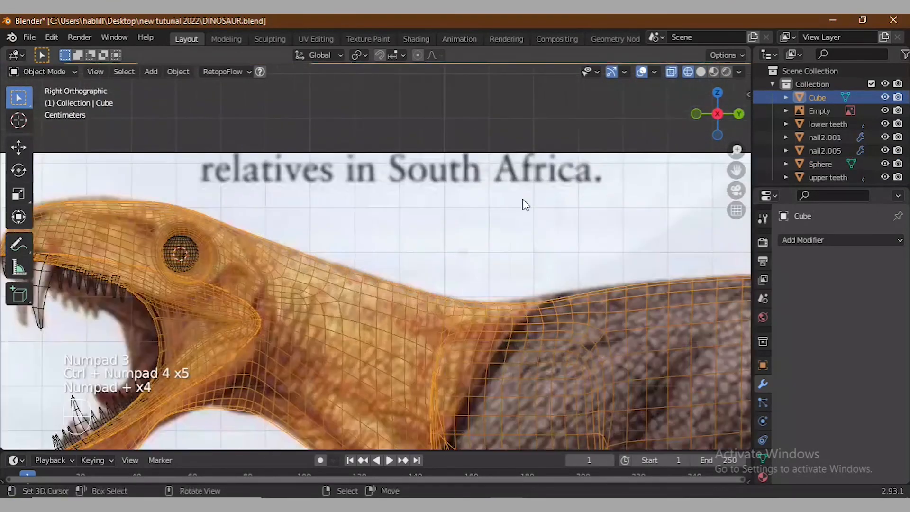
{"action": "key", "text": "ctrl+KP_4"}
{"action": "key", "text": "ctrl+KP_4"}
{"action": "key", "text": "ctrl+KP_4"}
{"action": "key", "text": "shift+z"}
{"action": "scroll", "coordinate": [315, 284], "scroll_direction": "up", "scroll_amount": 3}
{"action": "key", "text": "g"}
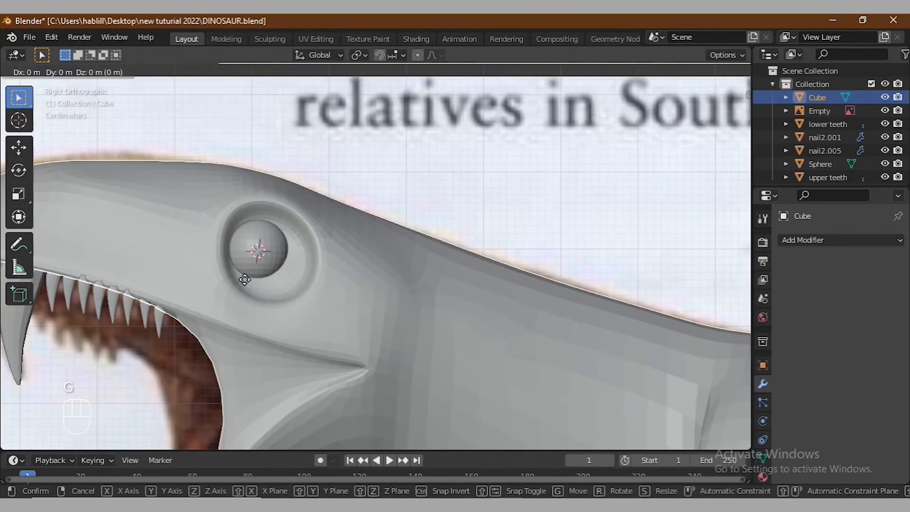
{"action": "key", "text": "Escape"}
- Select the eye sphere, centre it over the eye socket and shift it along the X axis
{"action": "right_click", "coordinate": [249, 265]}
{"action": "key", "text": "g"}
{"action": "left_click", "coordinate": [255, 265]}
{"action": "key", "text": "g"}
{"action": "key", "text": "x"}
{"action": "left_click", "coordinate": [219, 207]}
- Rotate the eye sphere 90 degrees about the X axis
{"action": "key", "text": "r"}
{"action": "key", "text": "x"}
{"action": "key", "text": "KP_9"}
{"action": "key", "text": "KP_0"}
{"action": "key", "text": "KP_Enter"}
- Adjust the eye sphere's position in the socket along the Y and Z axes
{"action": "scroll", "coordinate": [277, 303], "scroll_direction": "up", "scroll_amount": 1}
{"action": "scroll", "coordinate": [278, 303], "scroll_direction": "up", "scroll_amount": 2}
{"action": "key", "text": "g"}
{"action": "key", "text": "y"}
{"action": "left_click", "coordinate": [229, 291]}
{"action": "key", "text": "g"}
{"action": "key", "text": "z"}
{"action": "left_click", "coordinate": [231, 302]}
- Resize the eye sphere and shift it along X and slightly along Z to fit the socket opening
{"action": "key", "text": "s"}
{"action": "left_click", "coordinate": [229, 296]}
{"action": "key", "text": "g"}
{"action": "key", "text": "x"}
{"action": "left_click", "coordinate": [230, 277]}
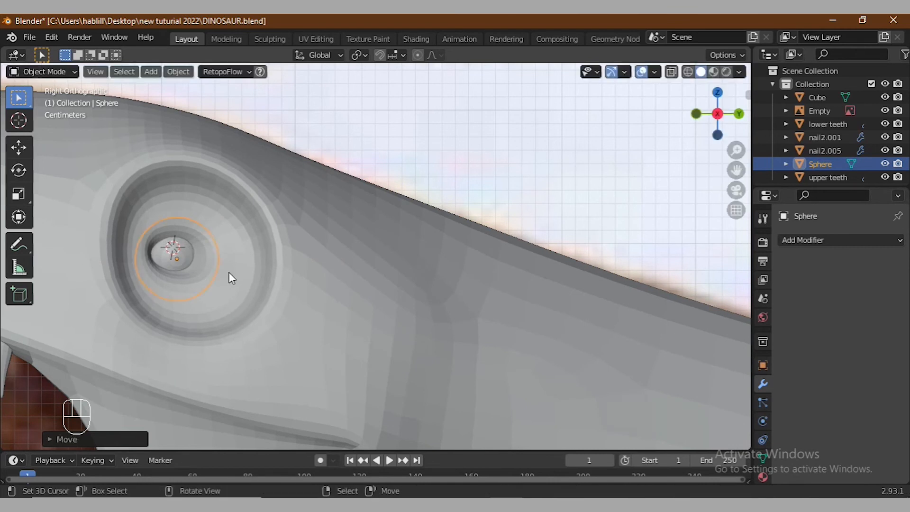
{"action": "middle_click_drag", "start_coordinate": [384, 396], "coordinate": [638, 394], "text": "shift"}
{"action": "scroll", "coordinate": [638, 393], "scroll_direction": "up", "scroll_amount": 5}
{"action": "key", "text": "g"}
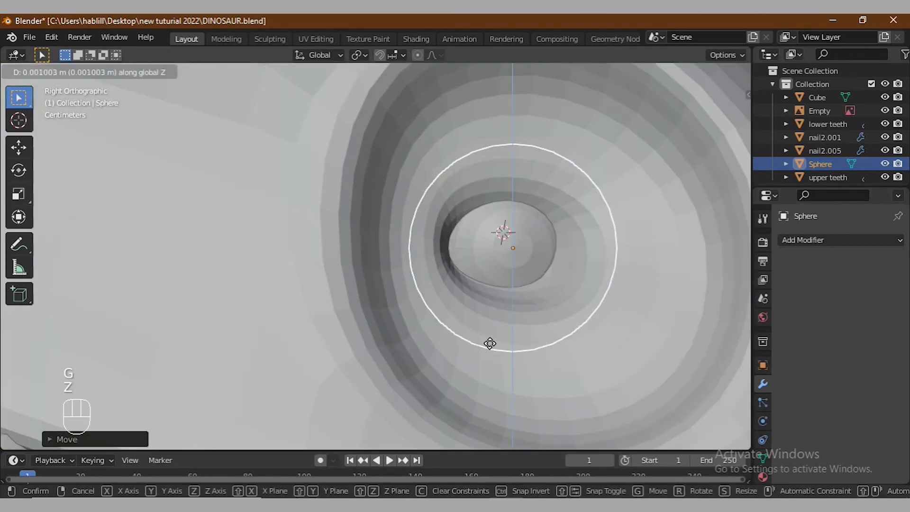
{"action": "left_click", "coordinate": [487, 342]}
- Mirror the eye sphere along X with a Mirror modifier that uses the body as mirror object
{"action": "middle_click_drag", "start_coordinate": [487, 342], "coordinate": [417, 274]}
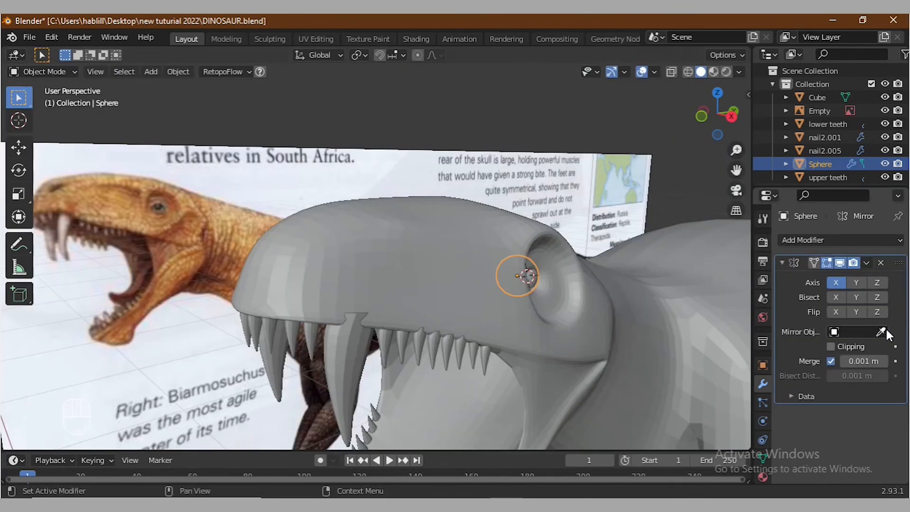
{"action": "left_click", "coordinate": [884, 332]}
{"action": "left_click", "coordinate": [474, 279]}
- In the body's mesh, select the central row of faces at the back of the mouth, extrude it forward and adjust it along Z
{"action": "middle_click_drag", "start_coordinate": [417, 282], "coordinate": [479, 248]}
{"action": "left_click", "coordinate": [529, 280]}
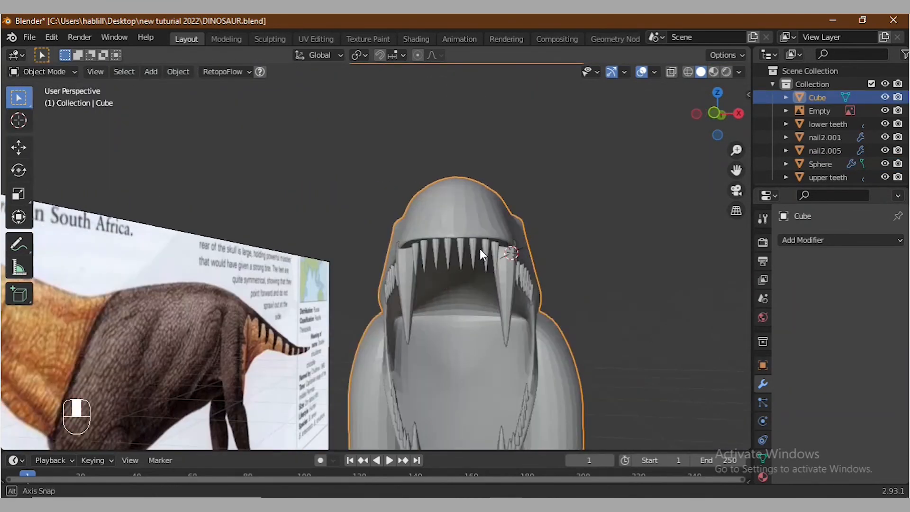
{"action": "key", "text": "Tab"}
{"action": "key", "text": "KP_1"}
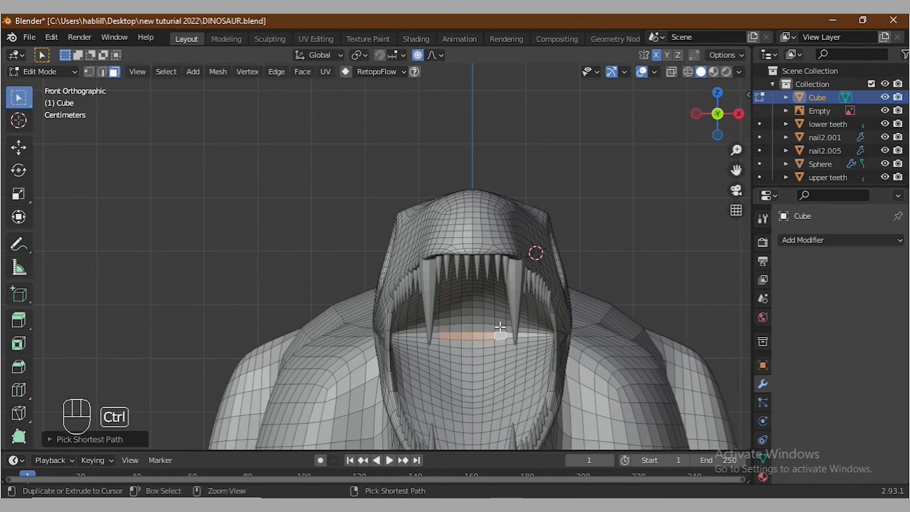
{"action": "key", "text": "KP_3"}
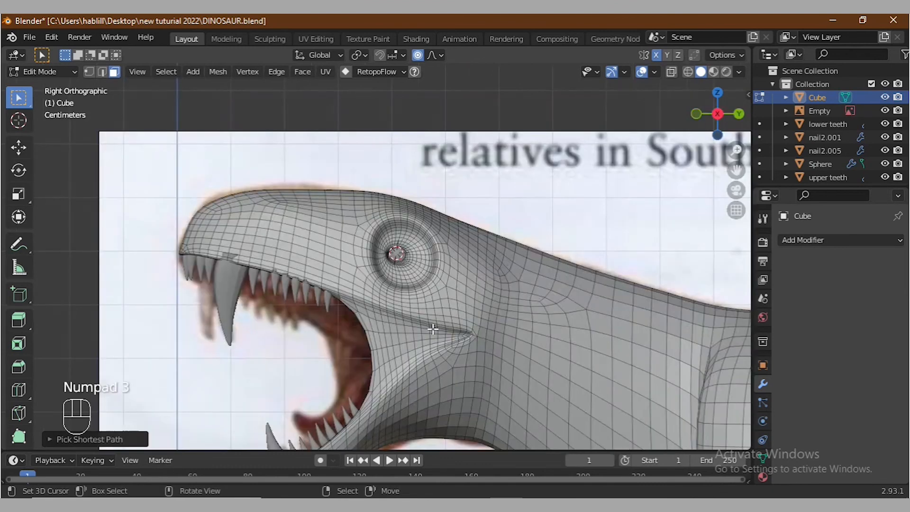
{"action": "key", "text": "alt+z"}
{"action": "key", "text": "e"}
{"action": "left_click", "coordinate": [377, 361]}
{"action": "key", "text": "g"}
{"action": "key", "text": "z"}
{"action": "left_click", "coordinate": [379, 364]}
- Flatten the extruded tongue end to 0 along Y and extrude a second, resized section from it
{"action": "key", "text": "s"}
{"action": "key", "text": "y"}
{"action": "key", "text": "KP_0"}
{"action": "key", "text": "KP_Enter"}
{"action": "key", "text": "e"}
{"action": "left_click", "coordinate": [371, 346]}
{"action": "key", "text": "s"}
{"action": "left_click", "coordinate": [400, 365]}
- Reposition the end of the tongue's second section in side view and flatten it to 0 along Y
{"action": "key", "text": "alt+z"}
{"action": "middle_click_drag", "start_coordinate": [400, 364], "coordinate": [375, 324]}
{"action": "key", "text": "KP_3"}
{"action": "key", "text": "g"}
{"action": "key", "text": "z"}
{"action": "left_click", "coordinate": [419, 55]}
{"action": "key", "text": "g"}
{"action": "left_click", "coordinate": [329, 374]}
{"action": "key", "text": "s"}
{"action": "key", "text": "y"}
{"action": "key", "text": "KP_0"}
{"action": "key", "text": "KP_Enter"}
- Extrude two more tongue sections toward the front of the mouth and scale down the tip faces
{"action": "key", "text": "e"}
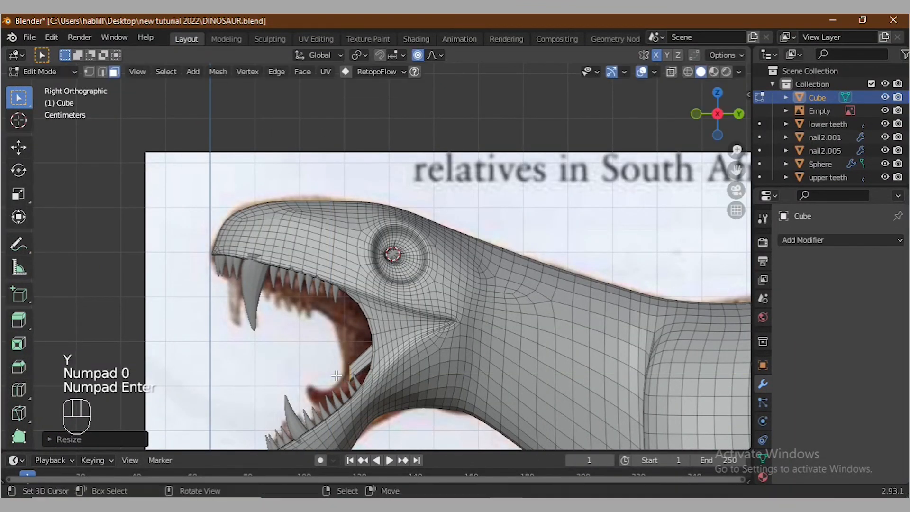
{"action": "left_click", "coordinate": [313, 383]}
{"action": "key", "text": "g"}
{"action": "key", "text": "z"}
{"action": "left_click", "coordinate": [325, 372]}
{"action": "key", "text": "e"}
{"action": "left_click", "coordinate": [274, 373]}
{"action": "middle_click_drag", "start_coordinate": [274, 372], "coordinate": [493, 401]}
{"action": "key", "text": "s"}
{"action": "left_click", "coordinate": [482, 417]}
- In edge mode, move the tongue tip's middle edges forward along Y by about 0.02 m with proportional editing
{"action": "key", "text": "2"}
{"action": "middle_click_drag", "start_coordinate": [539, 358], "coordinate": [392, 299]}
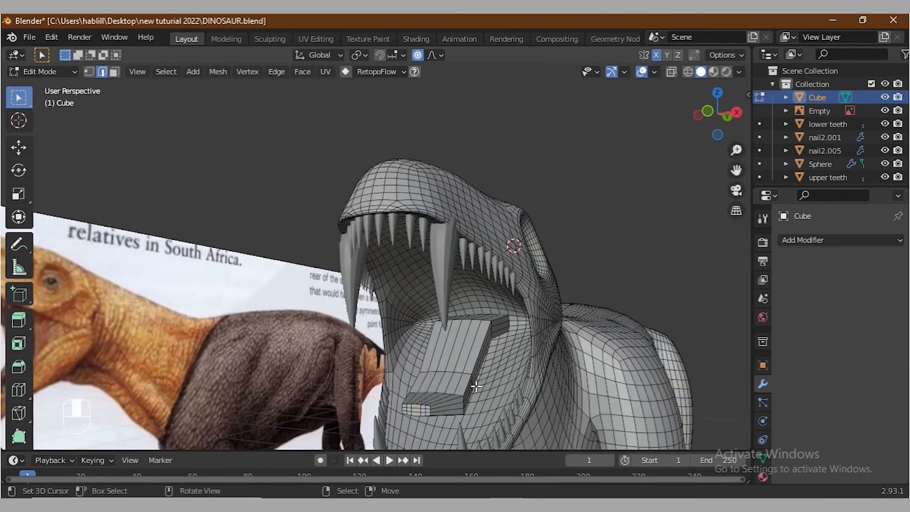
{"action": "key", "text": "g"}
{"action": "key", "text": "y"}
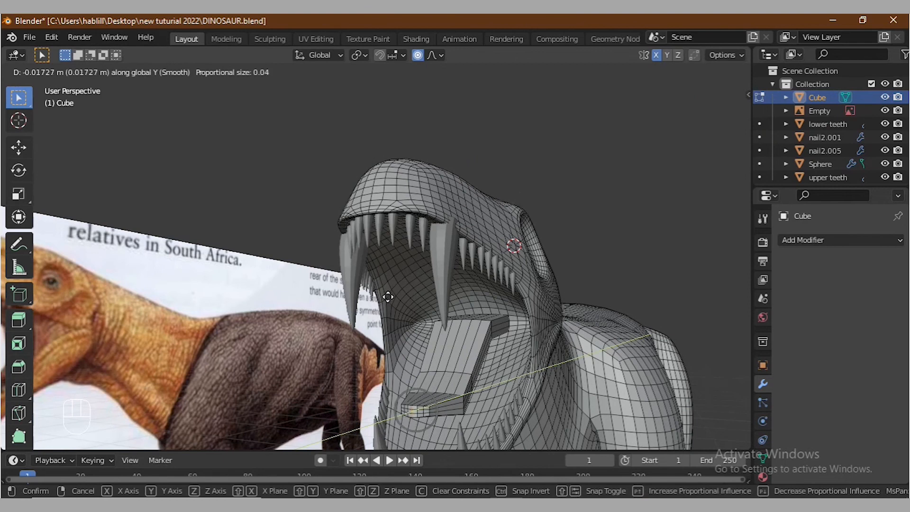
{"action": "left_click", "coordinate": [379, 296]}
- Scale the edges around the tongue's front section with proportional editing to round and taper the tip
{"action": "middle_click_drag", "start_coordinate": [379, 296], "coordinate": [469, 374]}
{"action": "key", "text": "s"}
{"action": "left_click", "coordinate": [472, 378]}
{"action": "key", "text": "s"}
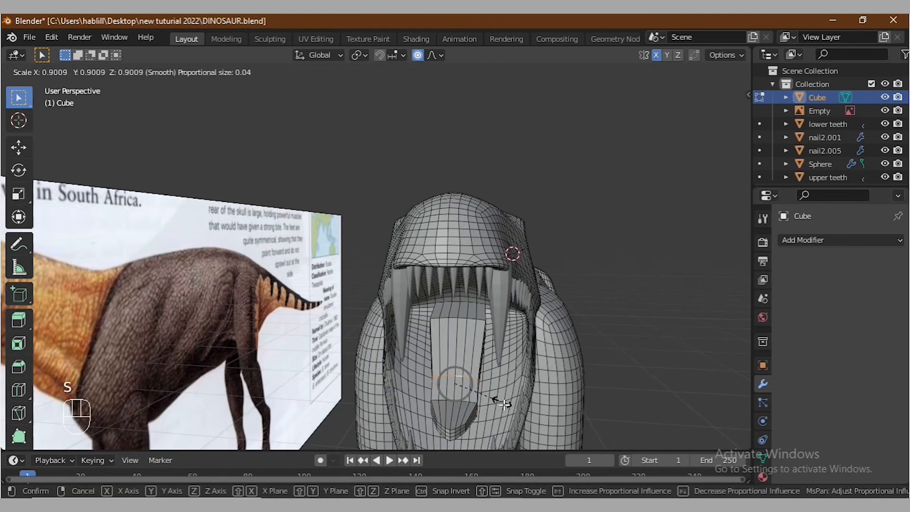
{"action": "left_click", "coordinate": [504, 404]}
{"action": "key", "text": "s"}
{"action": "left_click", "coordinate": [500, 355]}
- Scale the edge loops farther back along the tongue to even out its width and thickness
{"action": "middle_click_drag", "start_coordinate": [500, 355], "coordinate": [432, 331]}
{"action": "key", "text": "s"}
{"action": "left_click", "coordinate": [493, 341]}
{"action": "middle_click_drag", "start_coordinate": [493, 342], "coordinate": [427, 346]}
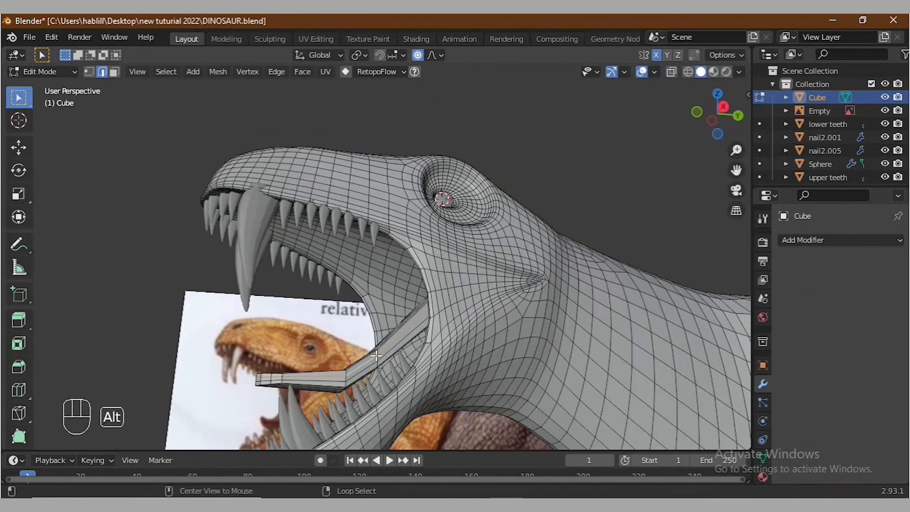
{"action": "key", "text": "s"}
{"action": "left_click", "coordinate": [413, 379]}
- Add edge loops across the tongue and lower the loops near its bend along Z with proportional editing
{"action": "middle_click_drag", "start_coordinate": [412, 379], "coordinate": [459, 320]}
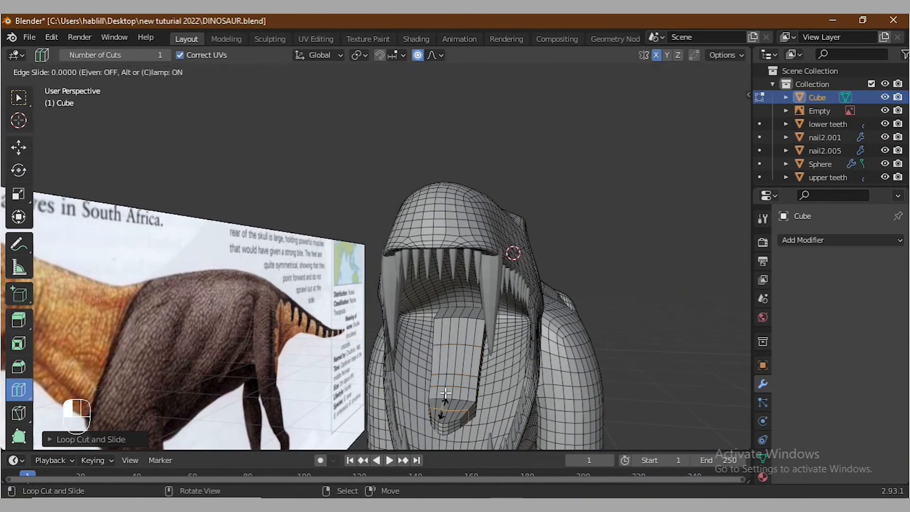
{"action": "key", "text": "g"}
{"action": "key", "text": "Escape"}
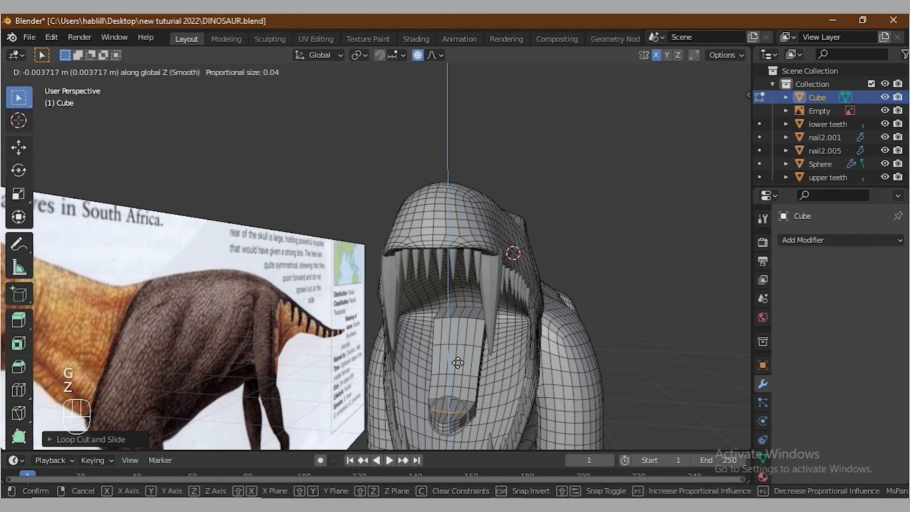
{"action": "left_click", "coordinate": [460, 364]}
{"action": "middle_click_drag", "start_coordinate": [459, 365], "coordinate": [451, 365]}
{"action": "key", "text": "g"}
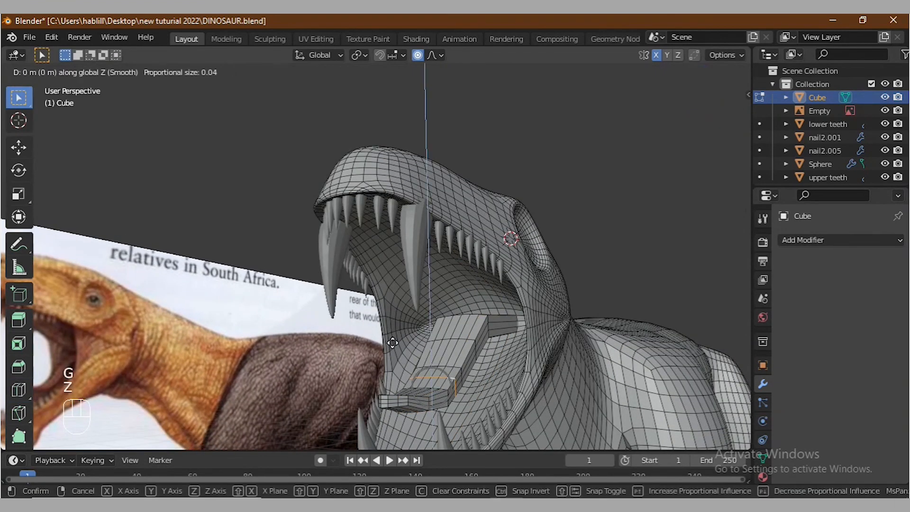
{"action": "left_click", "coordinate": [395, 346]}
{"action": "middle_click_drag", "start_coordinate": [395, 346], "coordinate": [399, 371]}
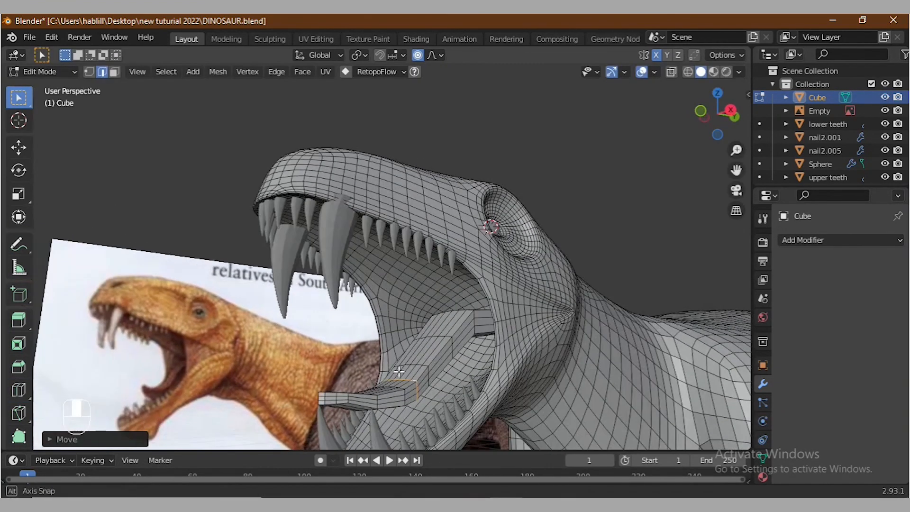
- Add an edge loop near the tongue's base, then move and scale it along Z
{"action": "right_click", "coordinate": [427, 326]}
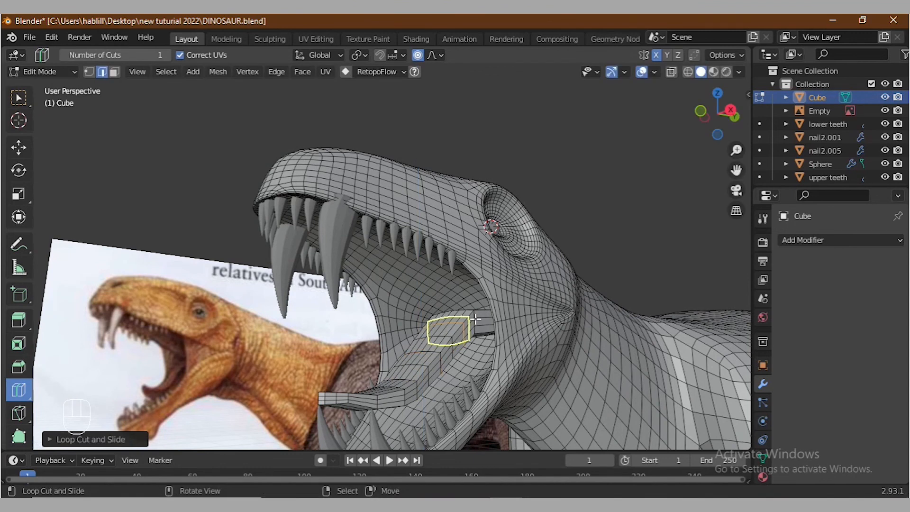
{"action": "key", "text": "g"}
{"action": "key", "text": "z"}
{"action": "left_click", "coordinate": [484, 330]}
{"action": "key", "text": "s"}
{"action": "key", "text": "z"}
{"action": "left_click", "coordinate": [491, 374]}
- Select the faces of the tongue's tip, scale them along Z and enlarge them overall by about 1.01
{"action": "key", "text": "w"}
{"action": "middle_click_drag", "start_coordinate": [398, 334], "coordinate": [449, 347]}
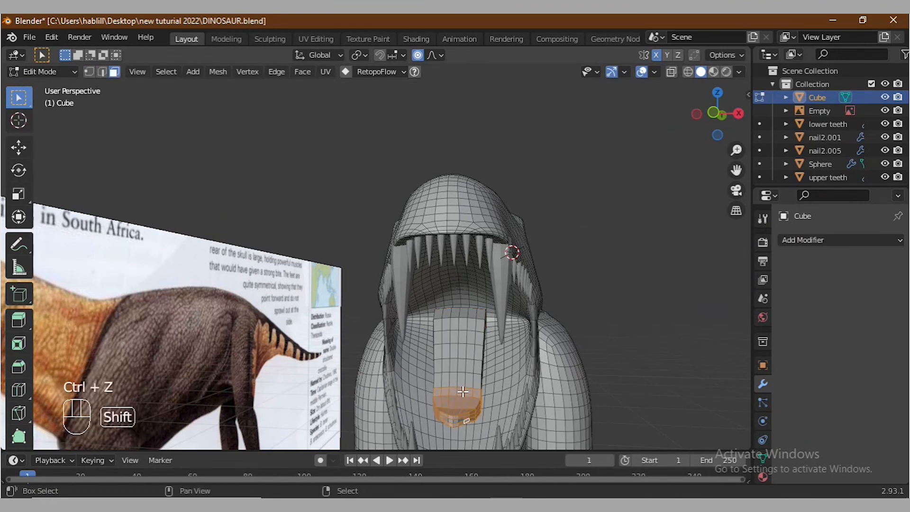
{"action": "key", "text": "s"}
{"action": "key", "text": "z"}
{"action": "left_click", "coordinate": [518, 418]}
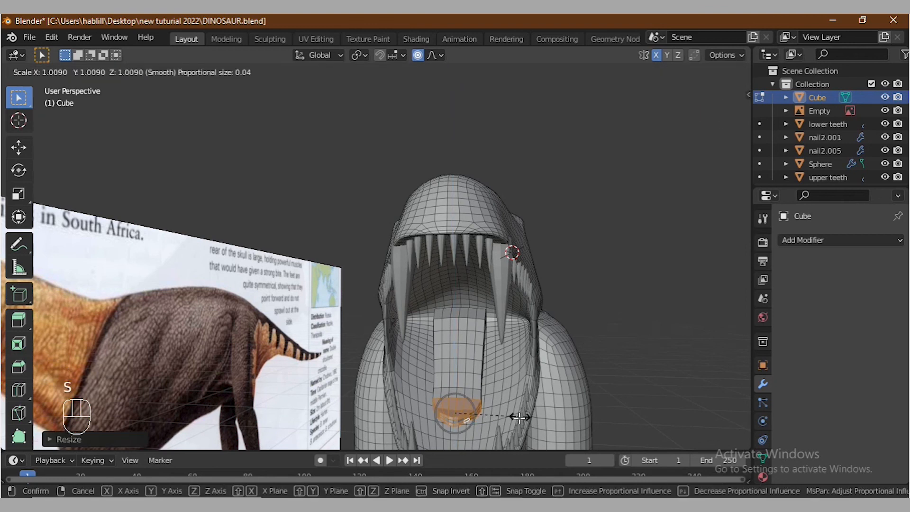
{"action": "left_click", "coordinate": [520, 418]}
{"action": "middle_click_drag", "start_coordinate": [519, 418], "coordinate": [537, 359]}
{"action": "key", "text": "Tab"}
{"action": "scroll", "coordinate": [467, 345], "scroll_direction": "down", "scroll_amount": 2}
{"action": "middle_click_drag", "start_coordinate": [413, 353], "coordinate": [459, 358]}
- Select a row of faces at the tongue's base in the body's mesh and extrude it
{"action": "key", "text": "Tab"}
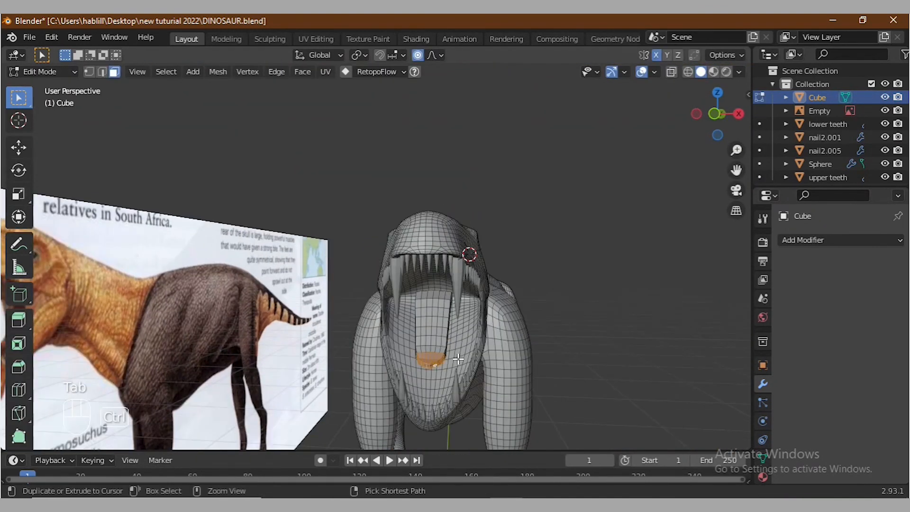
{"action": "middle_click_drag", "start_coordinate": [377, 329], "coordinate": [520, 335]}
{"action": "scroll", "coordinate": [478, 322], "scroll_direction": "up", "scroll_amount": 2}
{"action": "middle_click_drag", "start_coordinate": [462, 343], "coordinate": [484, 363]}
{"action": "right_click", "coordinate": [475, 332], "text": "ctrl"}
{"action": "key", "text": "e"}
{"action": "left_click", "coordinate": [549, 330]}
{"action": "middle_click_drag", "start_coordinate": [549, 329], "coordinate": [500, 321]}
{"action": "key", "text": "a"}
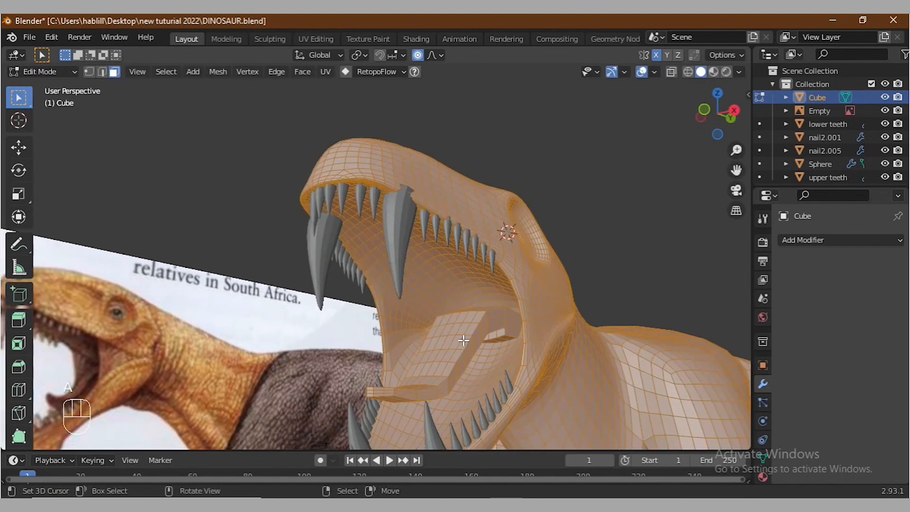
{"action": "key", "text": "ctrl+z"}
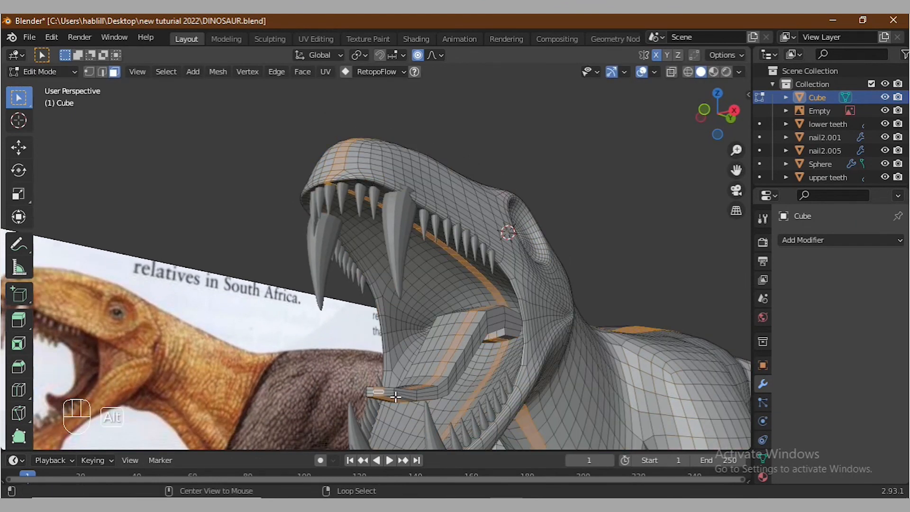
- Grow the selection to cover the whole tongue, separate it from the body into its own object and select that object
{"action": "key", "text": "KP_4"}
{"action": "key", "text": "KP_8"}
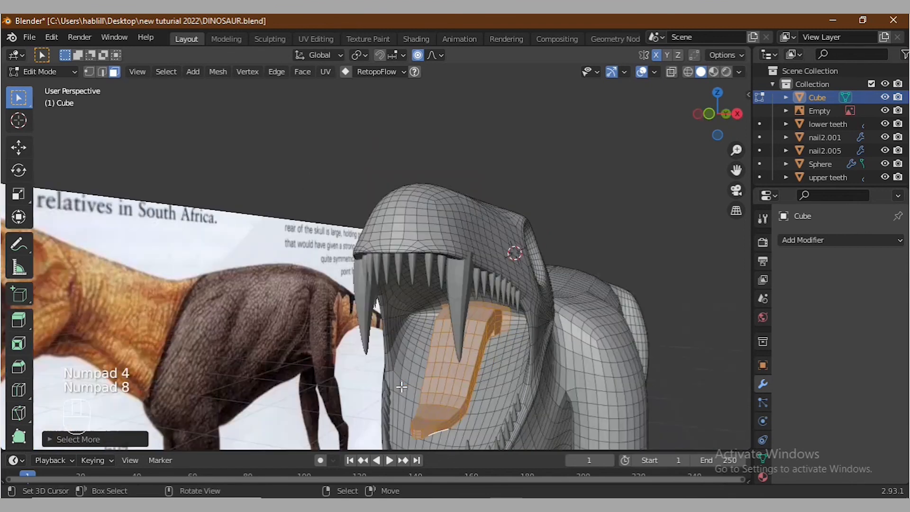
{"action": "left_click", "coordinate": [402, 391]}
{"action": "key", "text": "Tab"}
{"action": "right_click", "coordinate": [440, 339]}
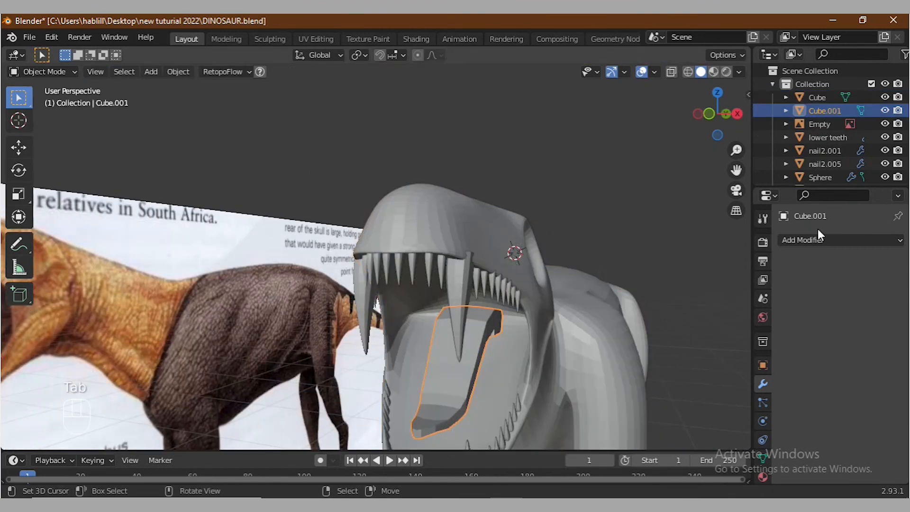
{"action": "middle_click_drag", "start_coordinate": [522, 332], "coordinate": [491, 345]}
{"action": "left_click", "coordinate": [833, 242]}
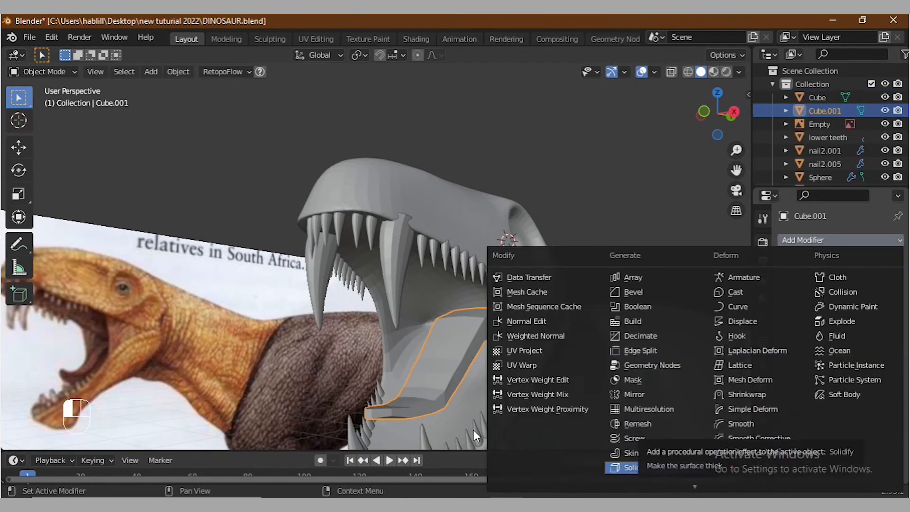
{"action": "left_click", "coordinate": [657, 466]}
{"action": "key", "text": "ctrl+z"}
{"action": "key", "text": "ctrl+z"}
{"action": "key", "text": "ctrl+z"}
- Add a Subdivision Surface modifier to the separated tongue object
{"action": "left_click", "coordinate": [810, 241]}
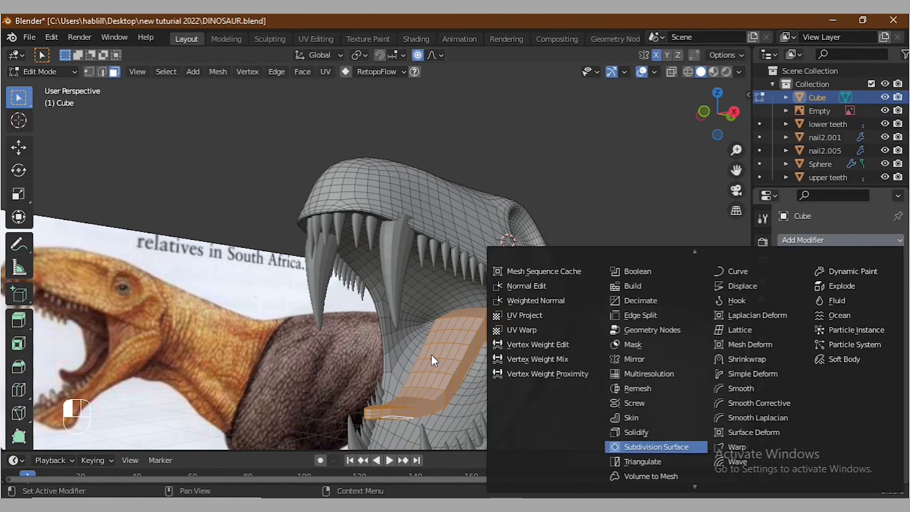
{"action": "left_click", "coordinate": [643, 456]}
{"action": "middle_click_drag", "start_coordinate": [545, 332], "coordinate": [579, 367]}
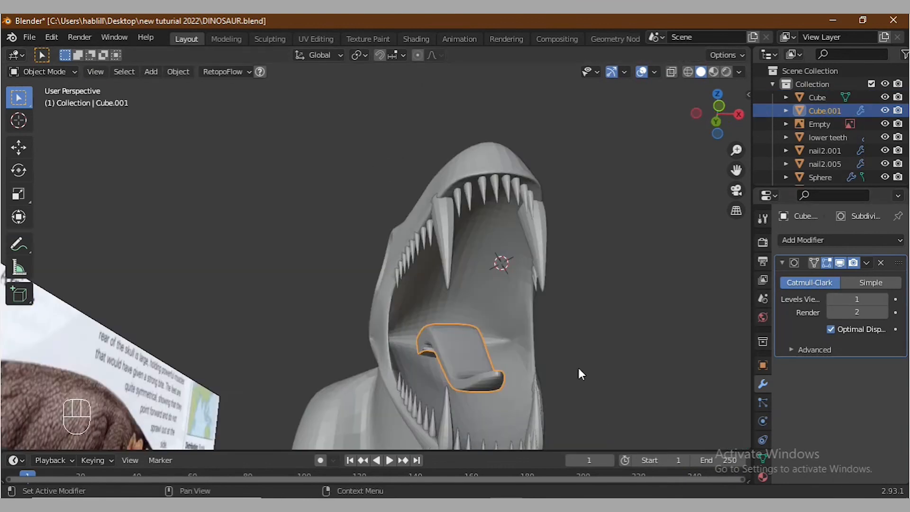
{"action": "middle_click_drag", "start_coordinate": [580, 369], "coordinate": [458, 358]}
- Select the lengthwise edge loop along the tongue's middle and move it along local Z with proportional editing off
{"action": "key", "text": "Tab"}
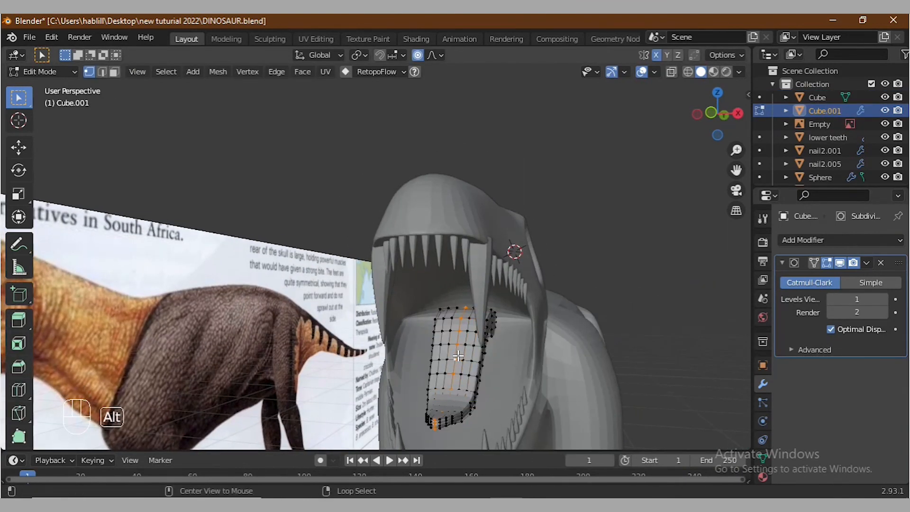
{"action": "key", "text": "Escape"}
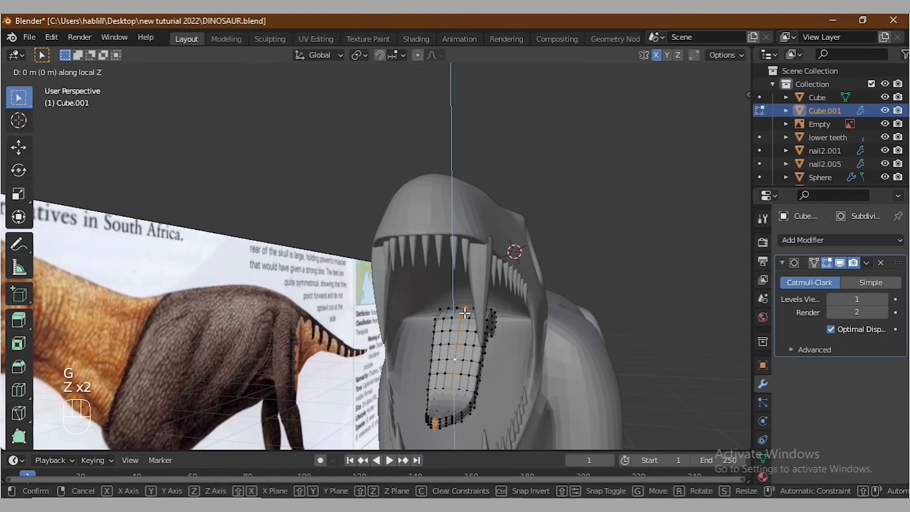
{"action": "left_click", "coordinate": [469, 324]}
{"action": "mouse_move", "coordinate": [470, 327]}
{"action": "middle_mouse_down"}
{"action": "mouse_move", "coordinate": [493, 315]}
{"action": "mouse_move", "coordinate": [469, 332]}
{"action": "middle_mouse_up"}
{"action": "key", "text": "Tab"}
- Set the viewport level of the tongue's Subdivision Surface modifier to 2
{"action": "scroll", "coordinate": [444, 356], "scroll_direction": "up", "scroll_amount": 1}
{"action": "middle_click_drag", "start_coordinate": [462, 378], "coordinate": [585, 372]}
{"action": "key", "text": "Tab"}
{"action": "left_click", "coordinate": [468, 386]}
{"action": "key", "text": "Tab"}
{"action": "left_click", "coordinate": [884, 303]}
{"action": "middle_click_drag", "start_coordinate": [531, 351], "coordinate": [493, 303]}
{"action": "key", "text": "Tab"}
{"action": "key", "text": "a"}
{"action": "key", "text": "Tab"}
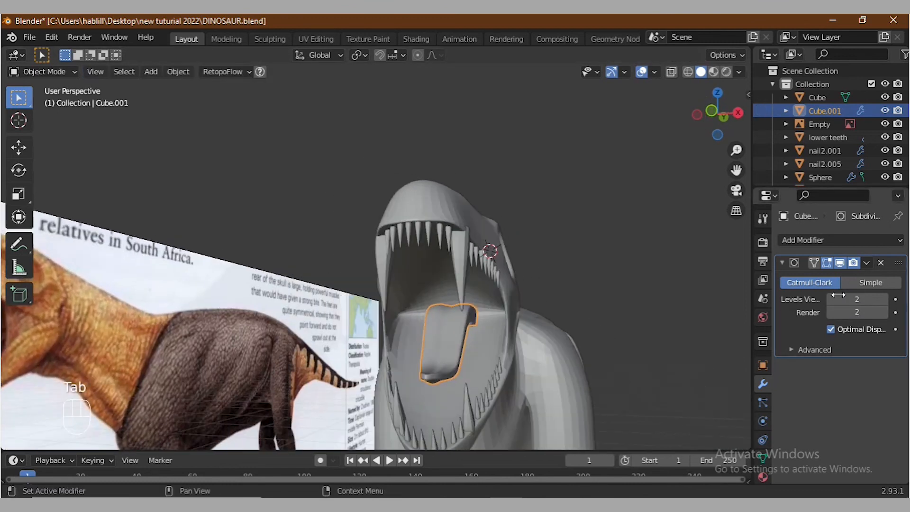
{"action": "middle_click_drag", "start_coordinate": [521, 351], "coordinate": [462, 323]}
{"action": "left_click", "coordinate": [505, 337]}
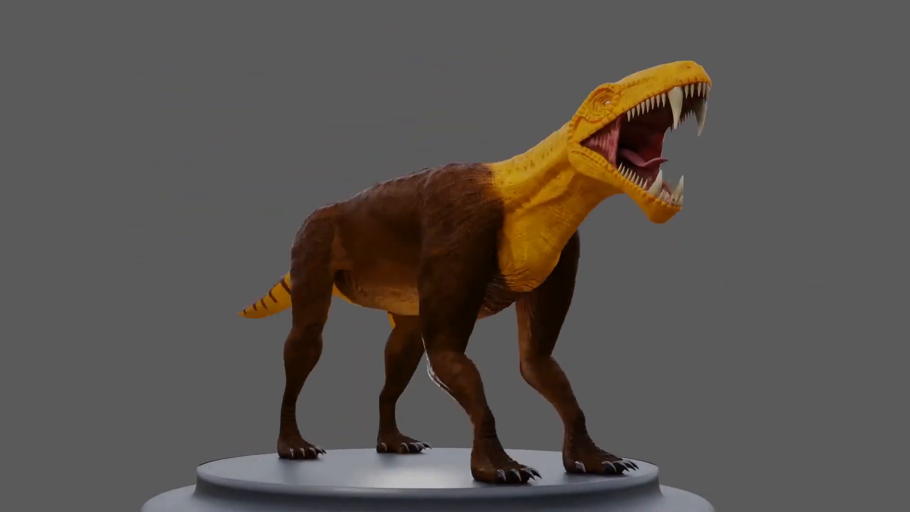